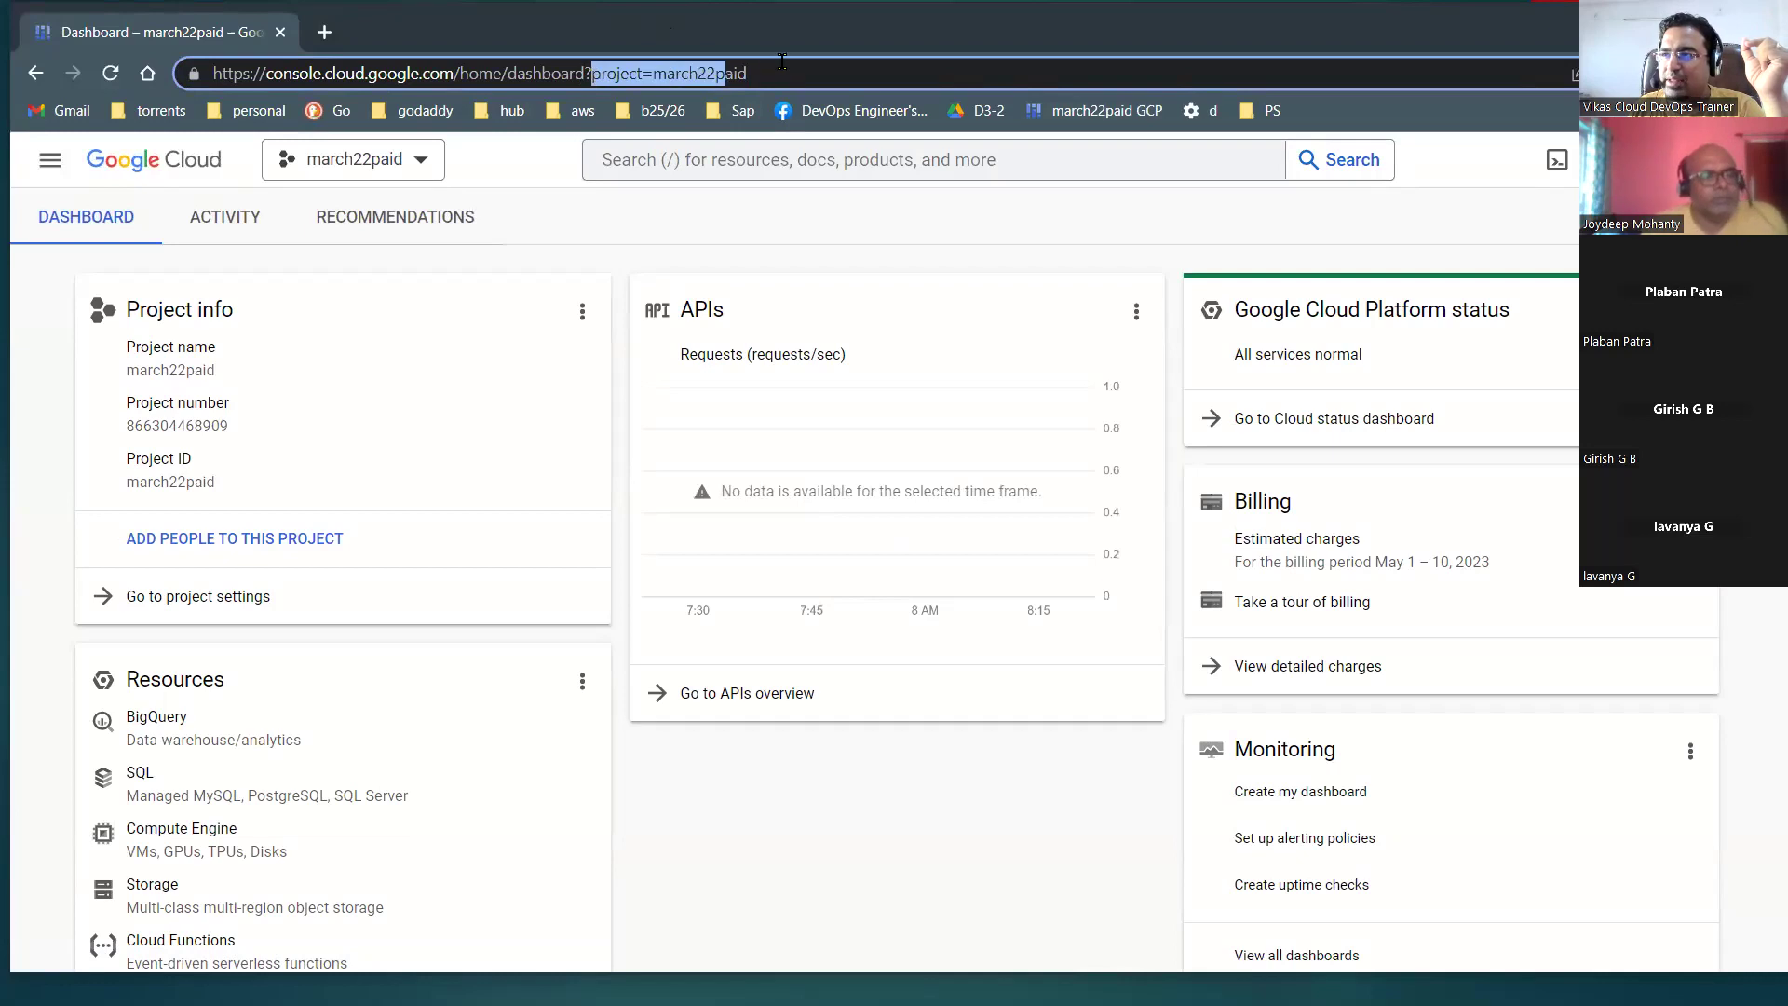
Point out the console address and its march22paid project parameter, then open the navigation menu.
drag(440, 74, 186, 74)
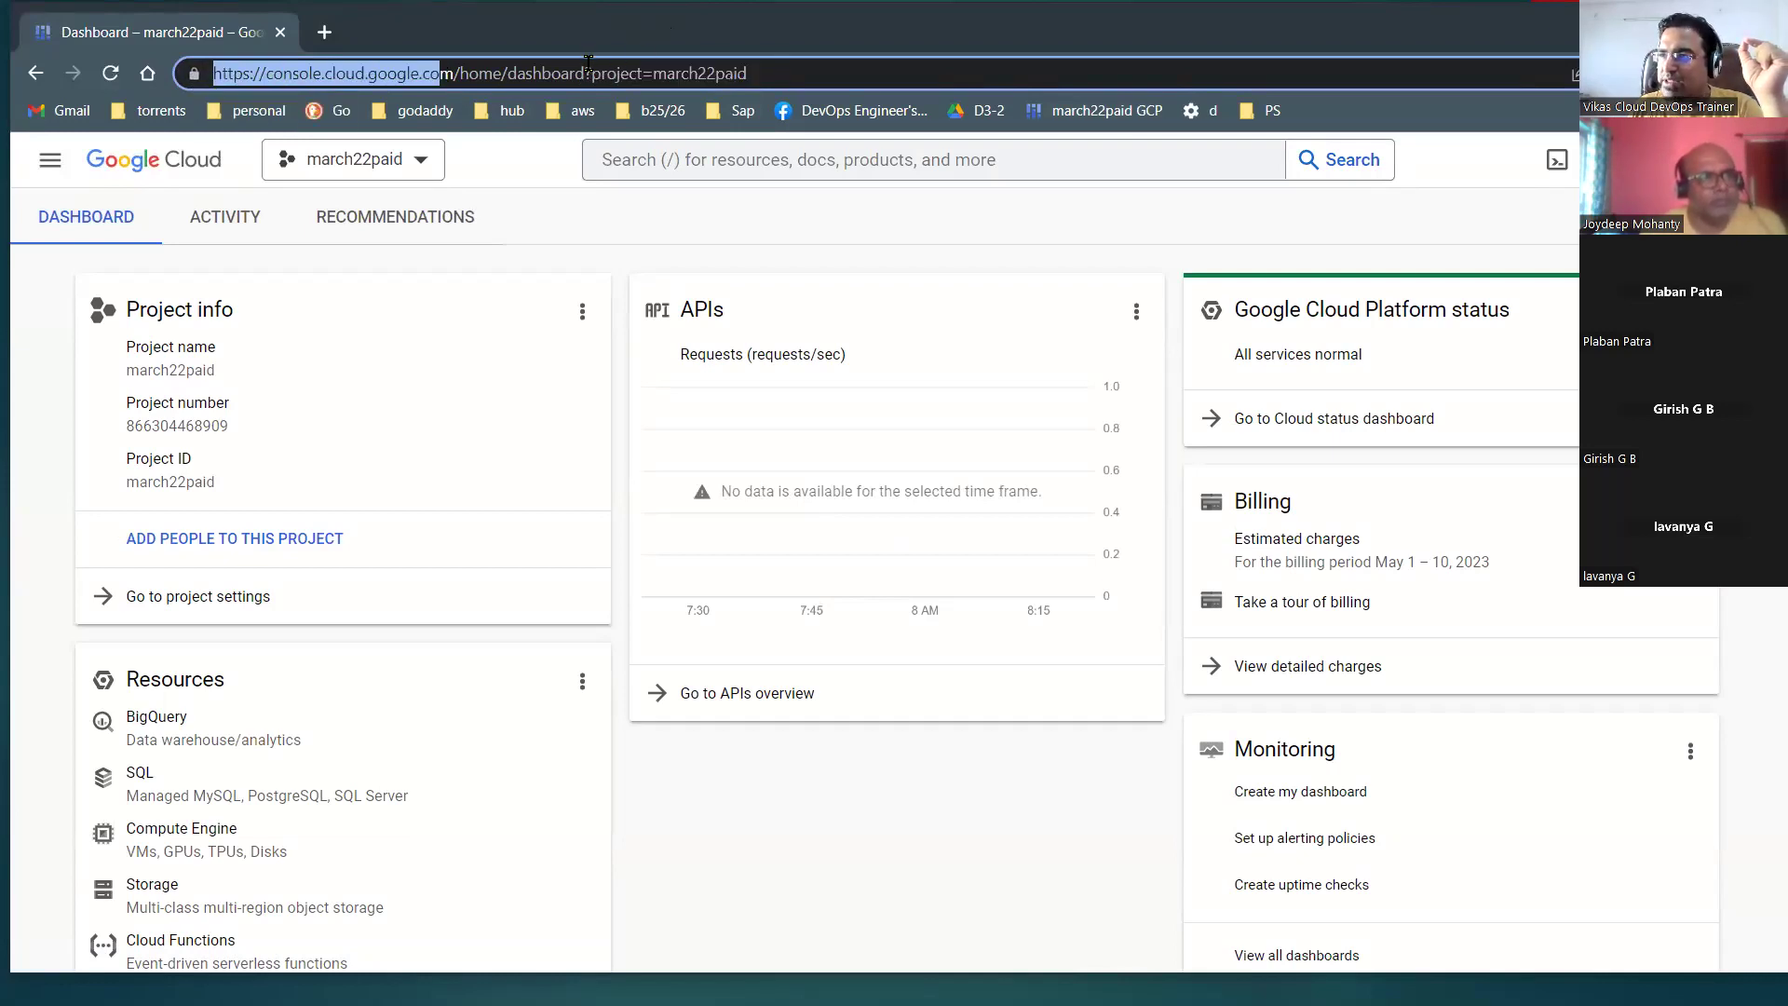
drag(584, 73, 780, 76)
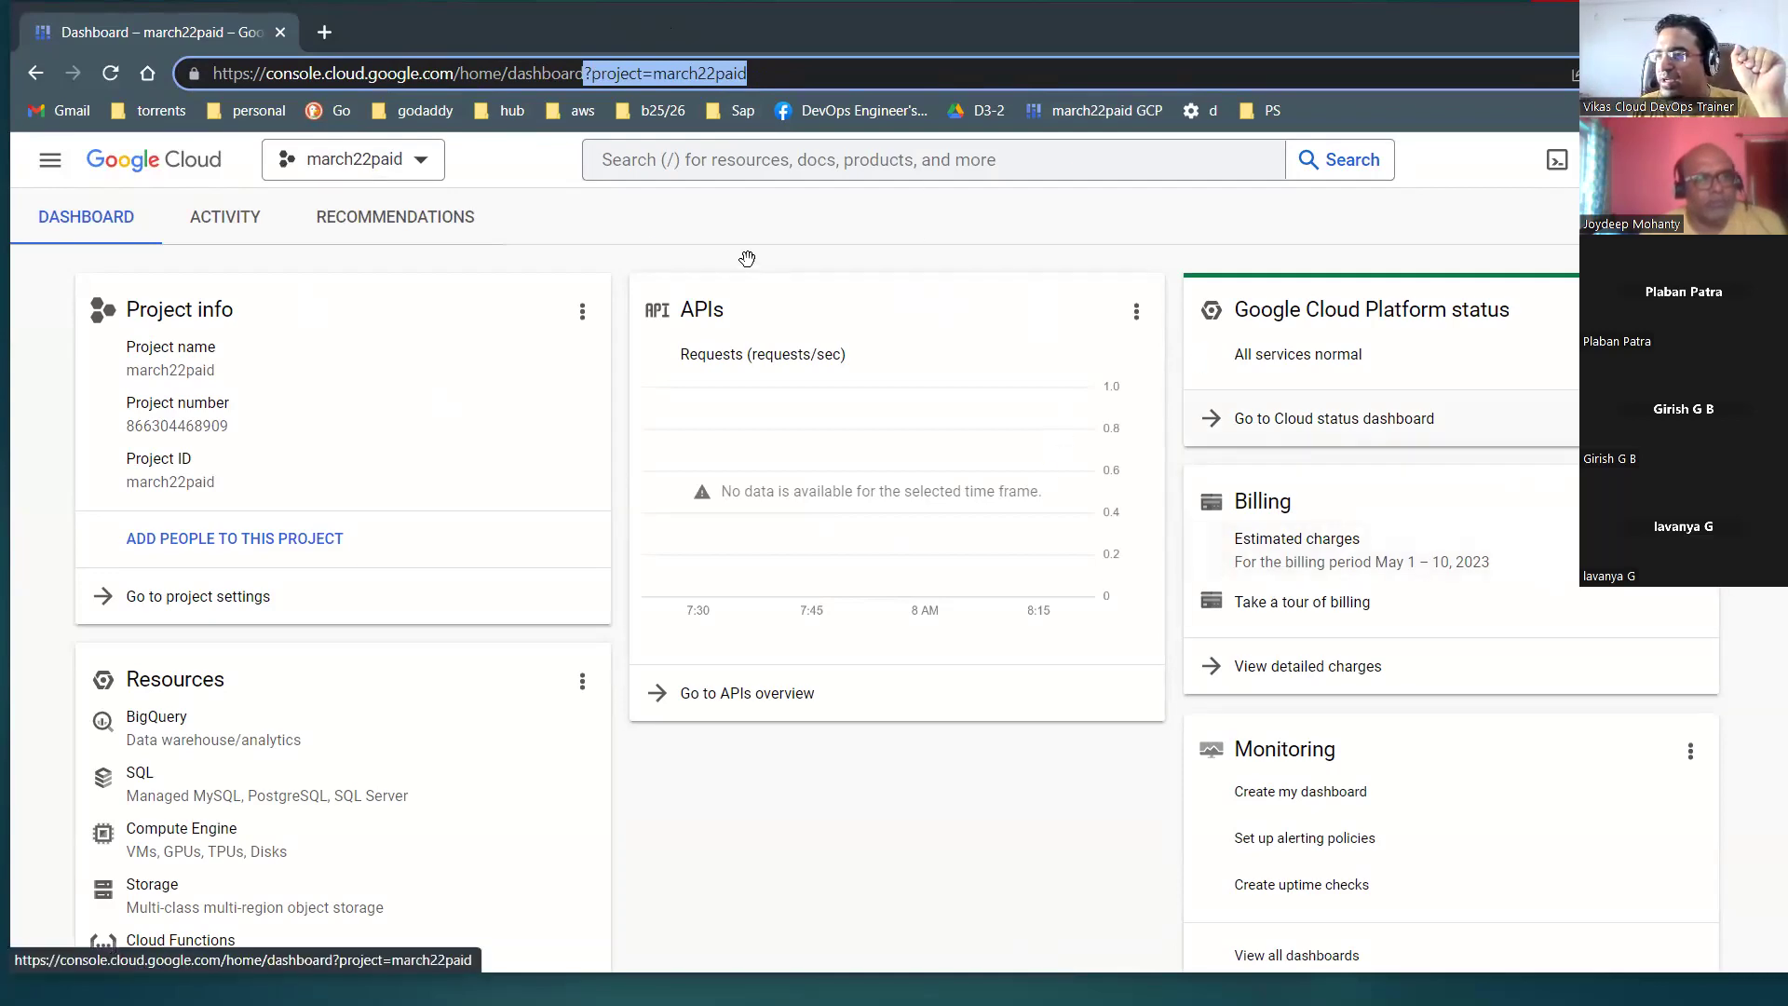
scroll(335, 567, down, 9)
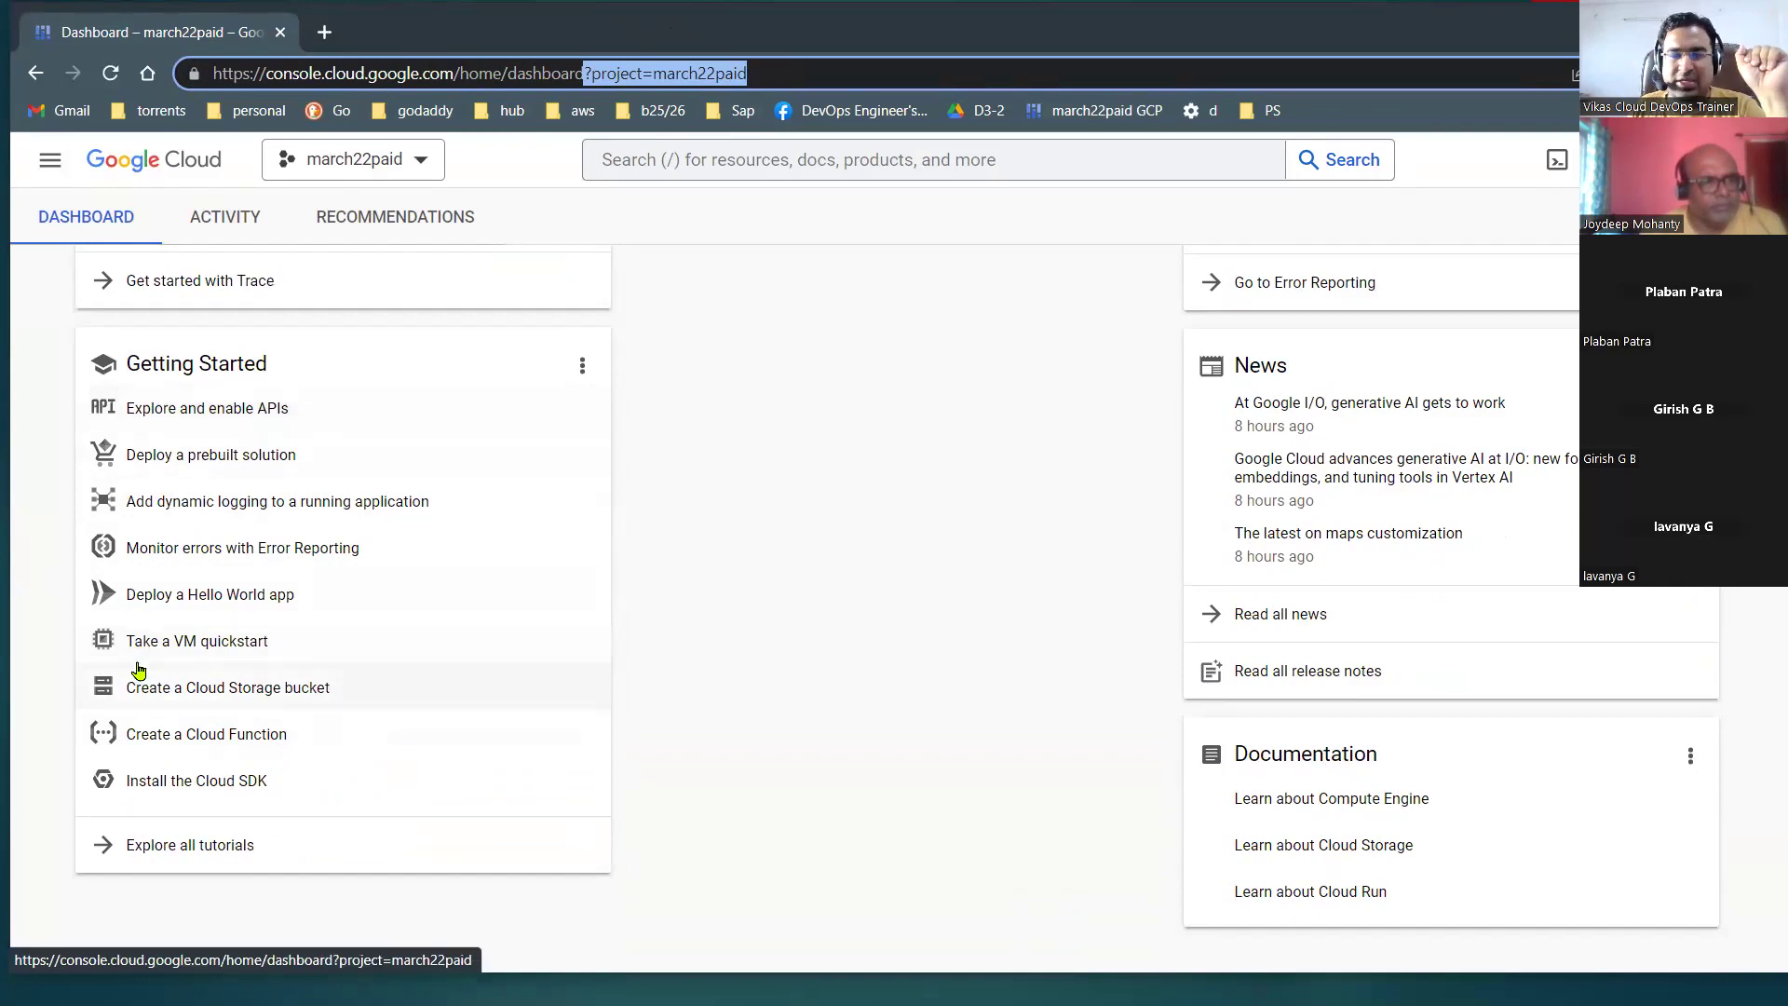
scroll(138, 669, up, 10)
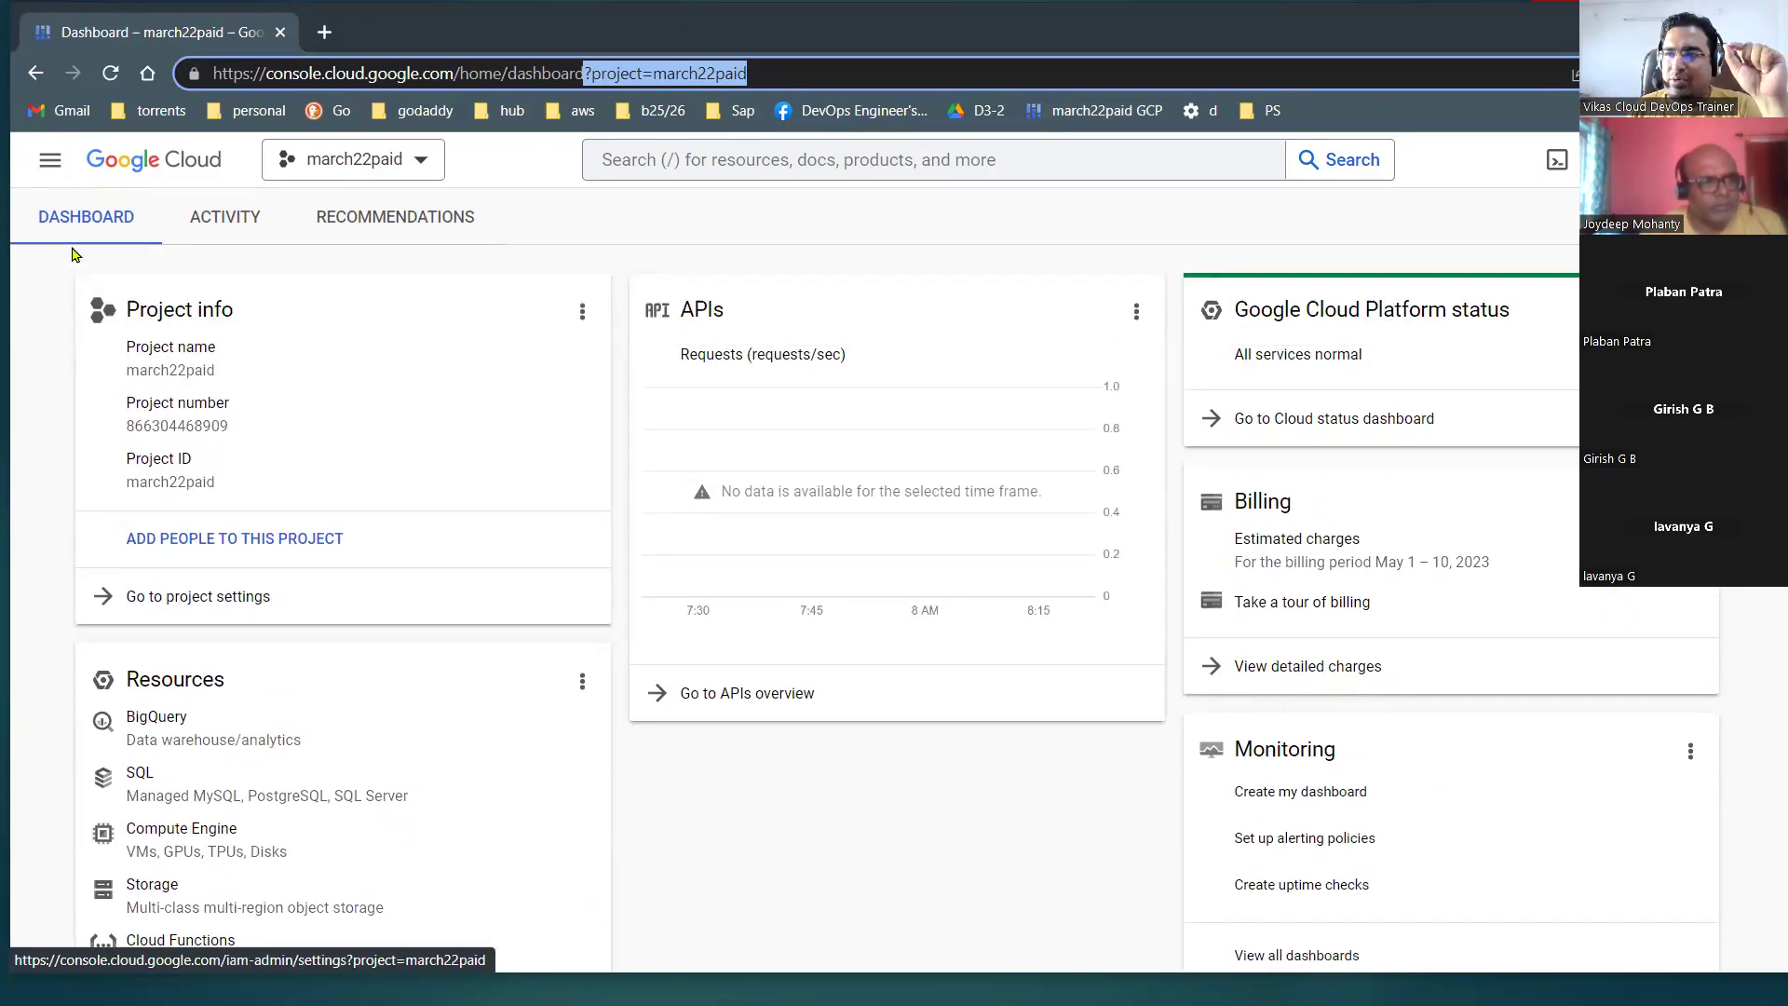
click(49, 168)
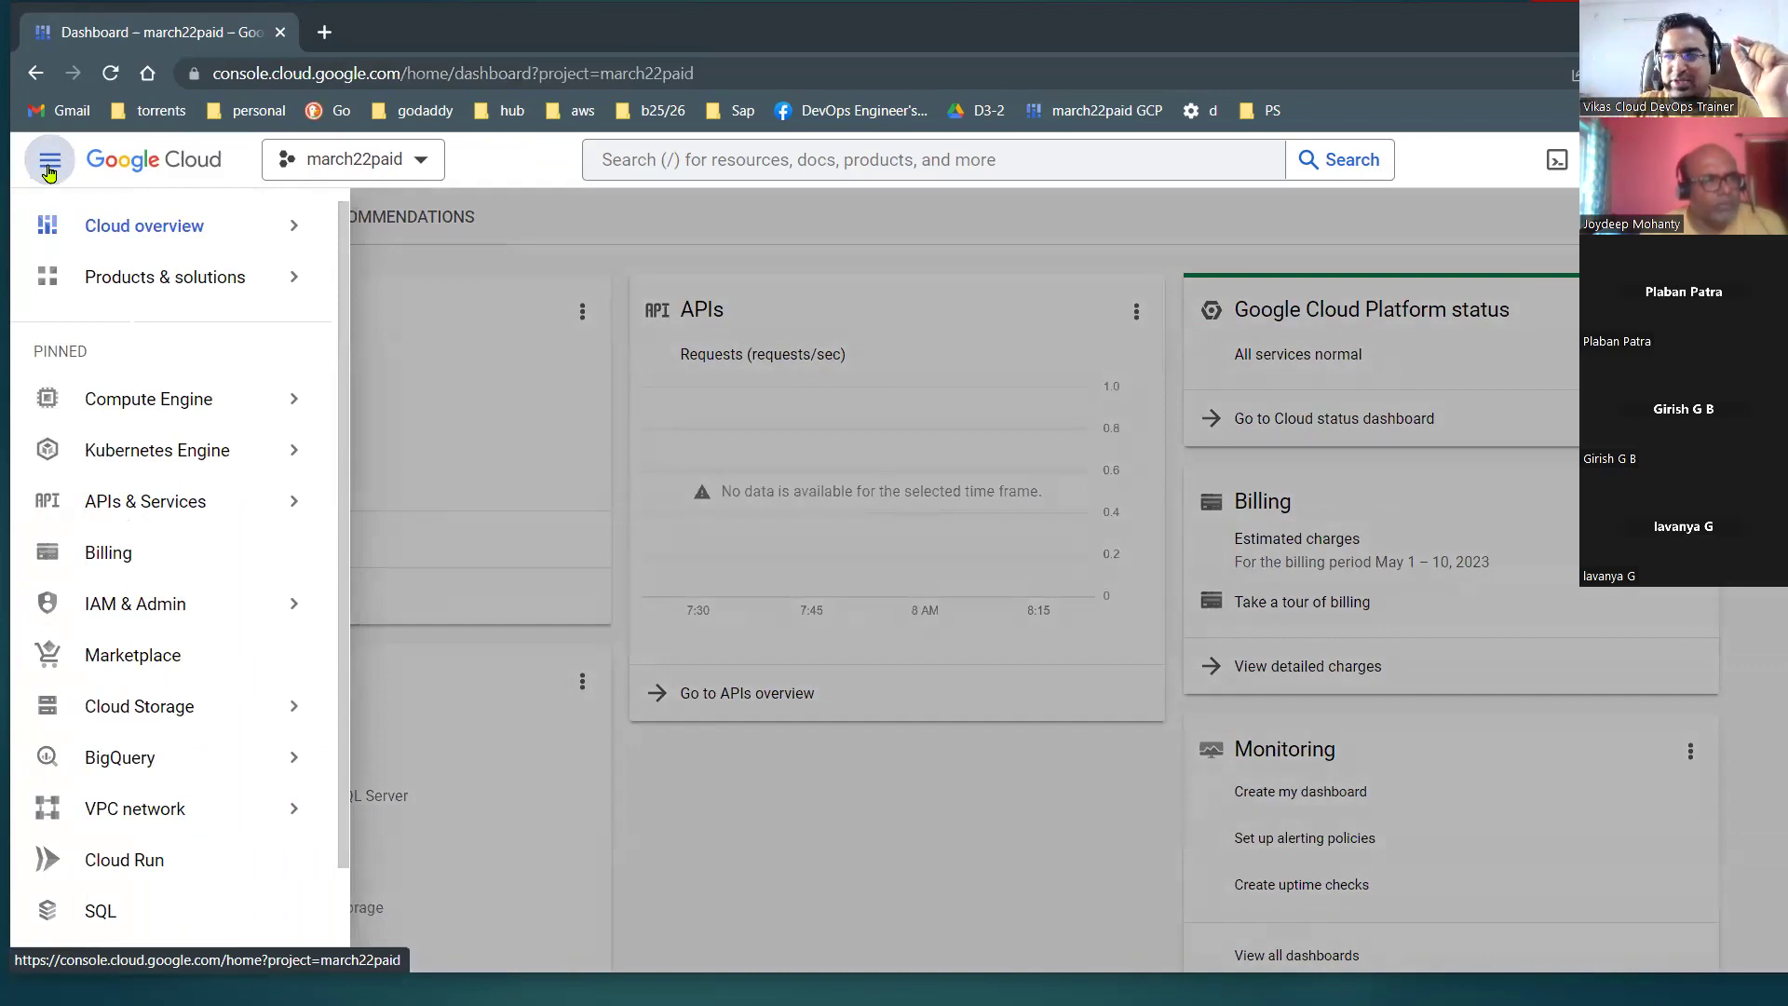
Go to the Compute Engine VM instances page, which lists no instances yet.
scroll(147, 686, down, 1)
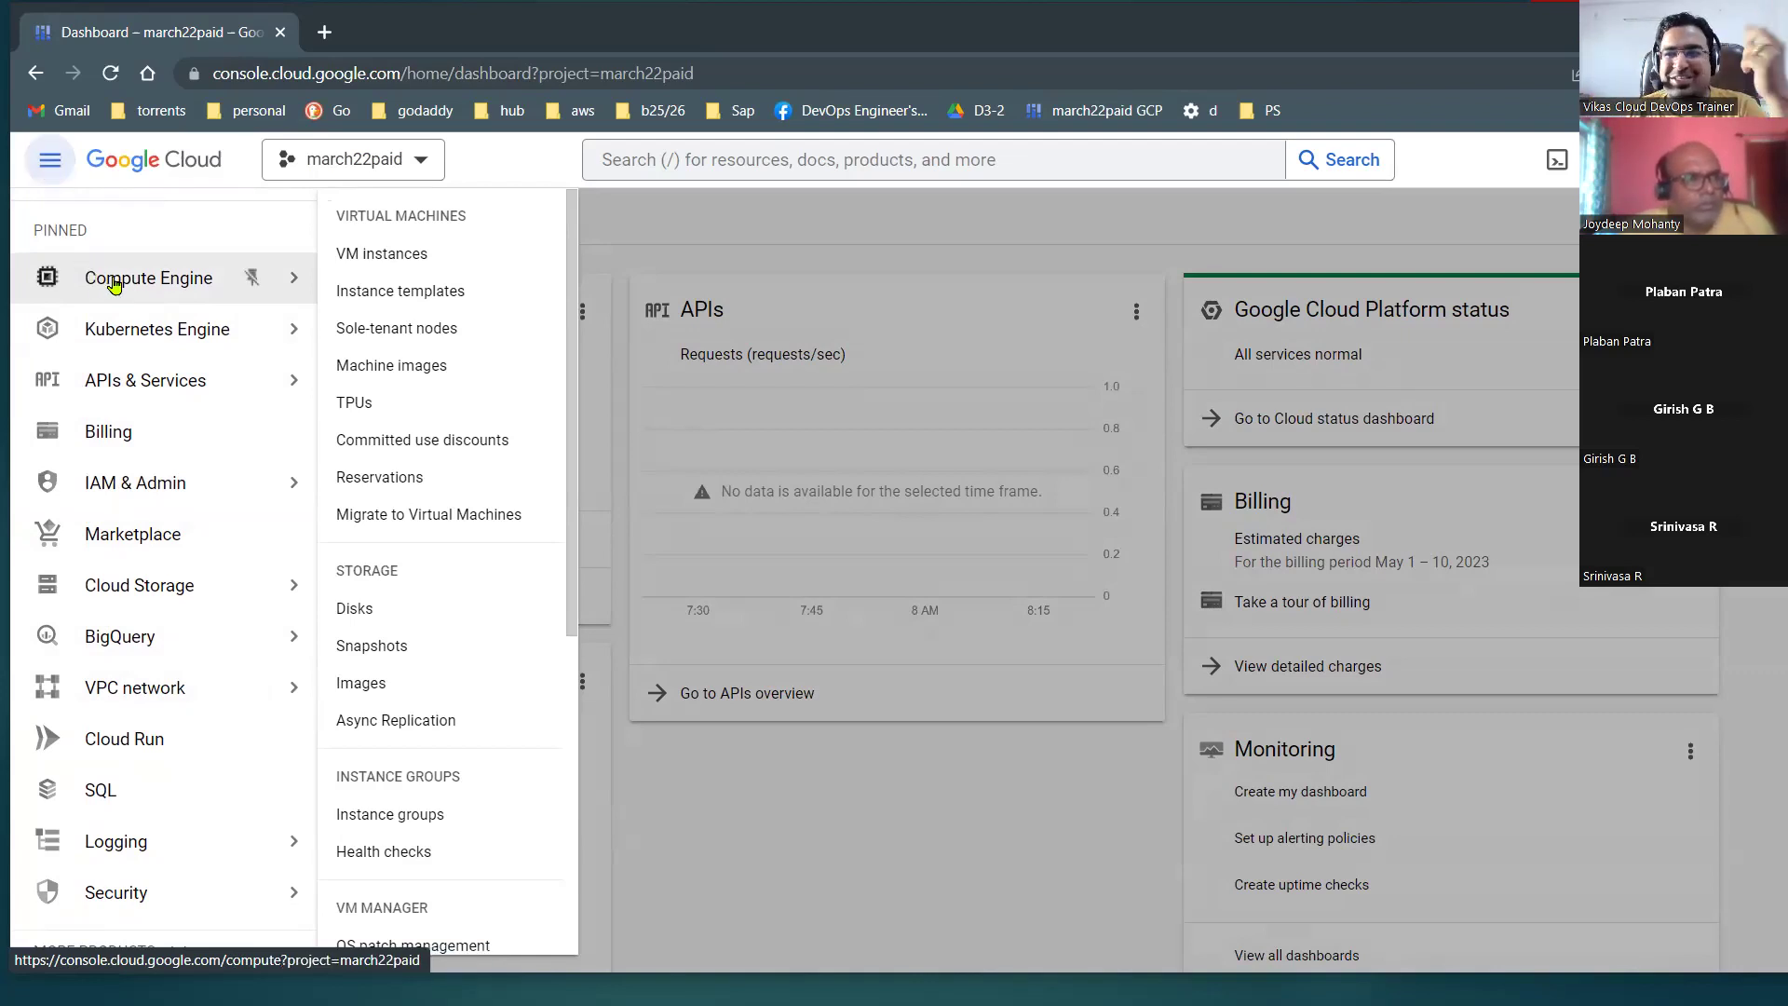
click(377, 256)
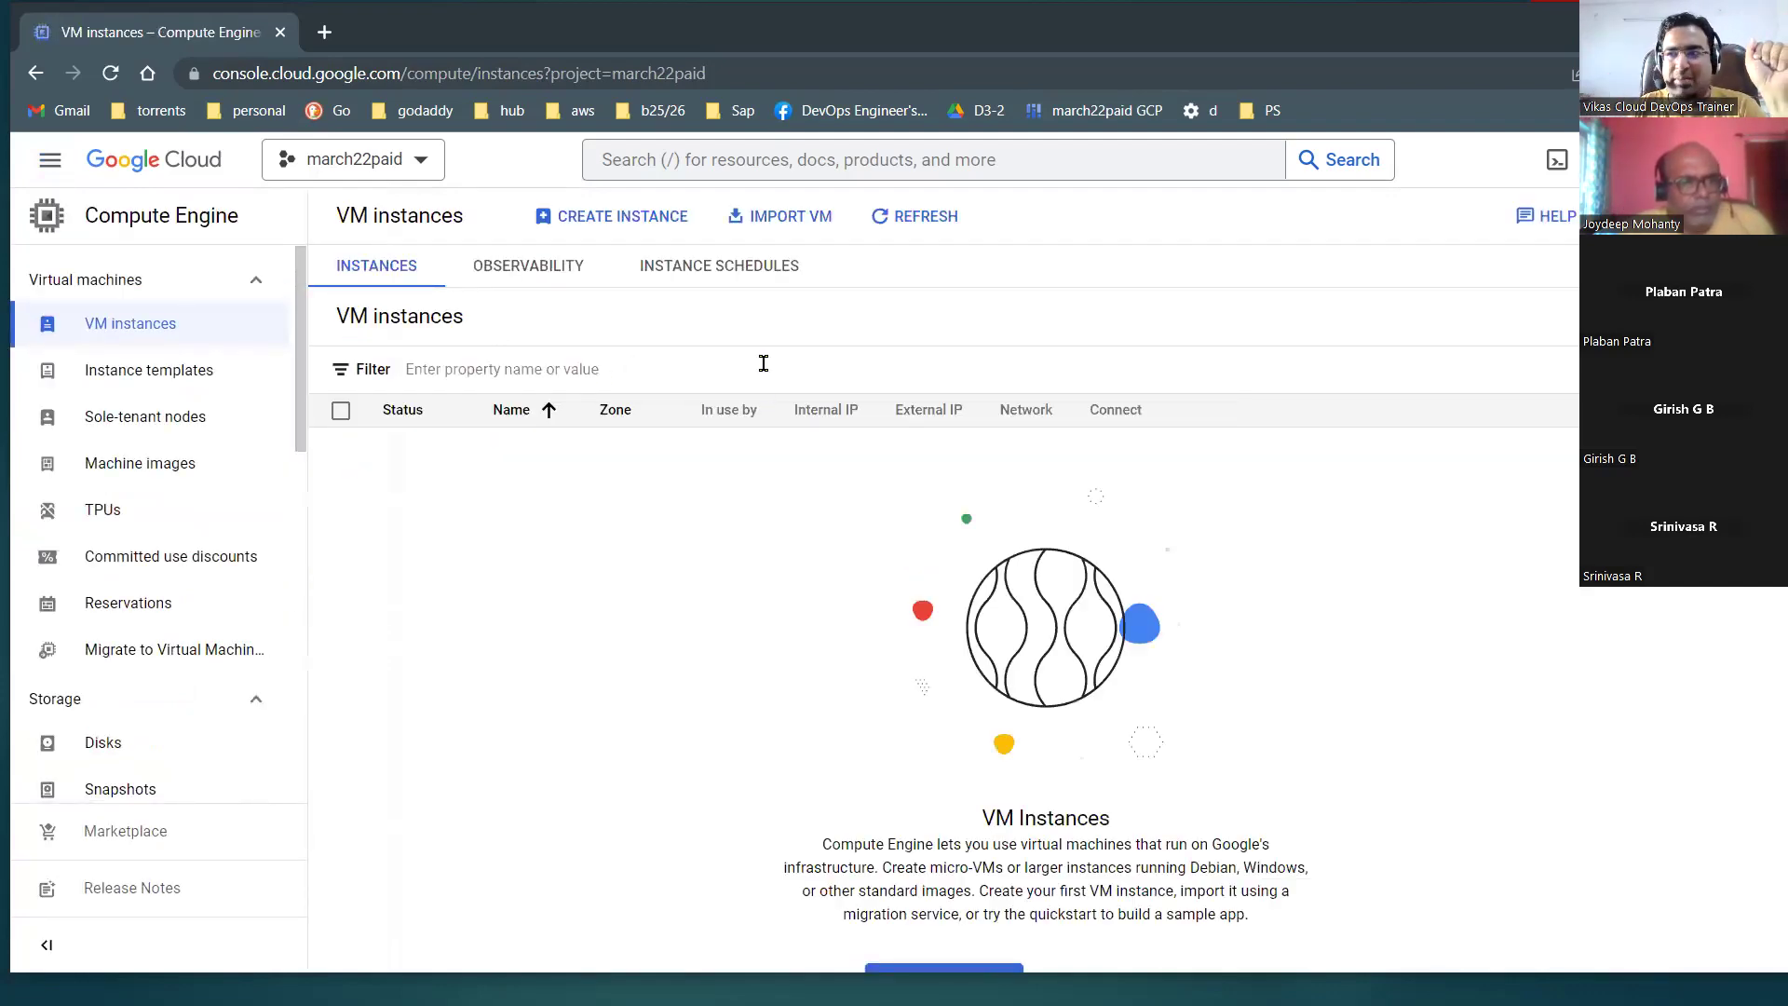
Begin creating a new VM instance, naming it vm1 followed by the participant's name.
click(626, 226)
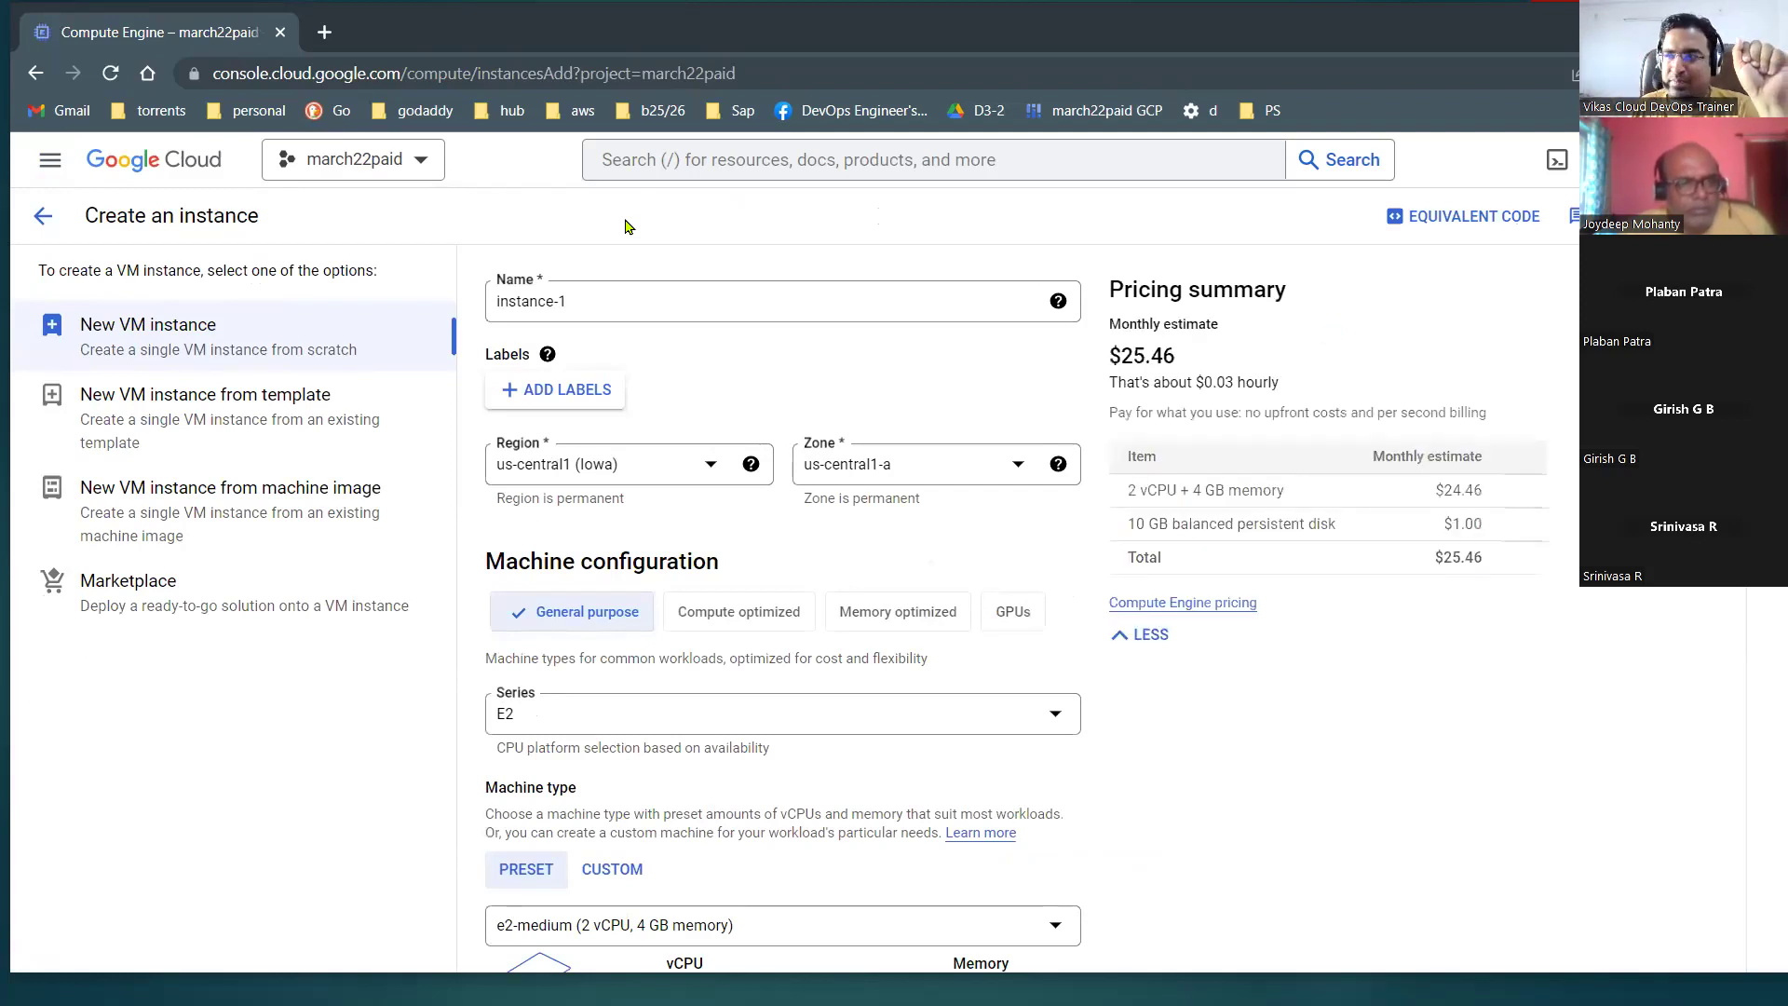
drag(576, 301, 495, 317)
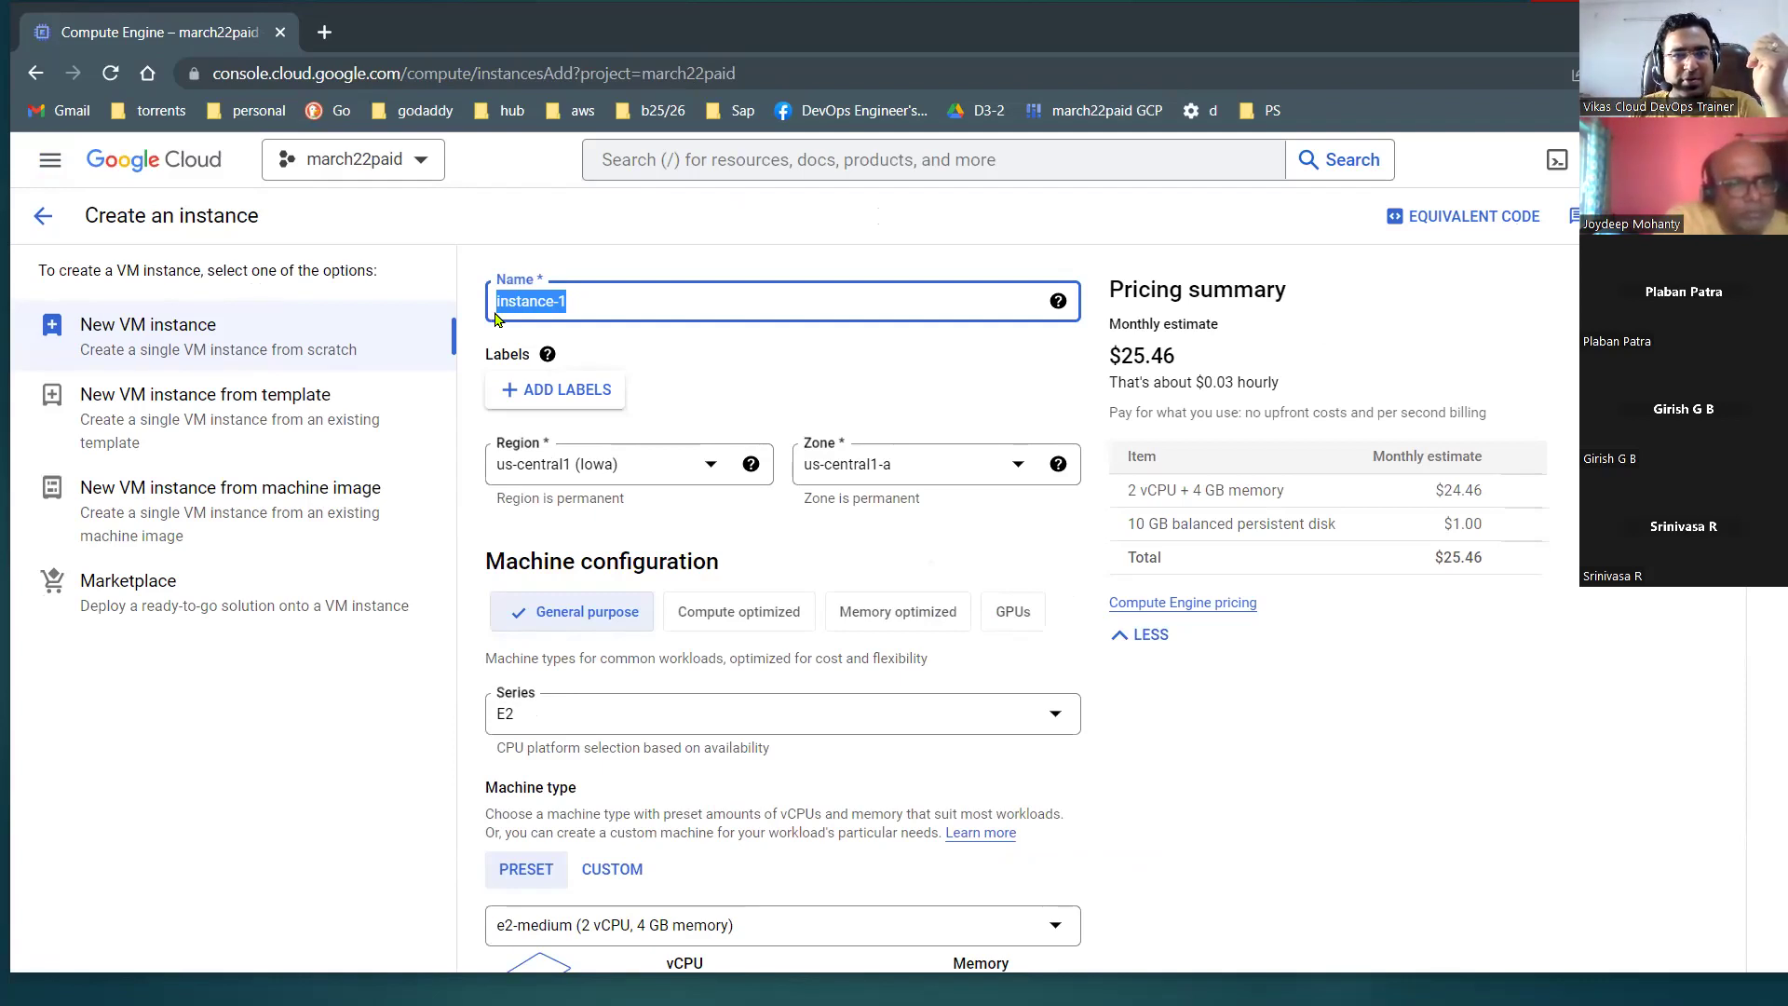
text(vm1)
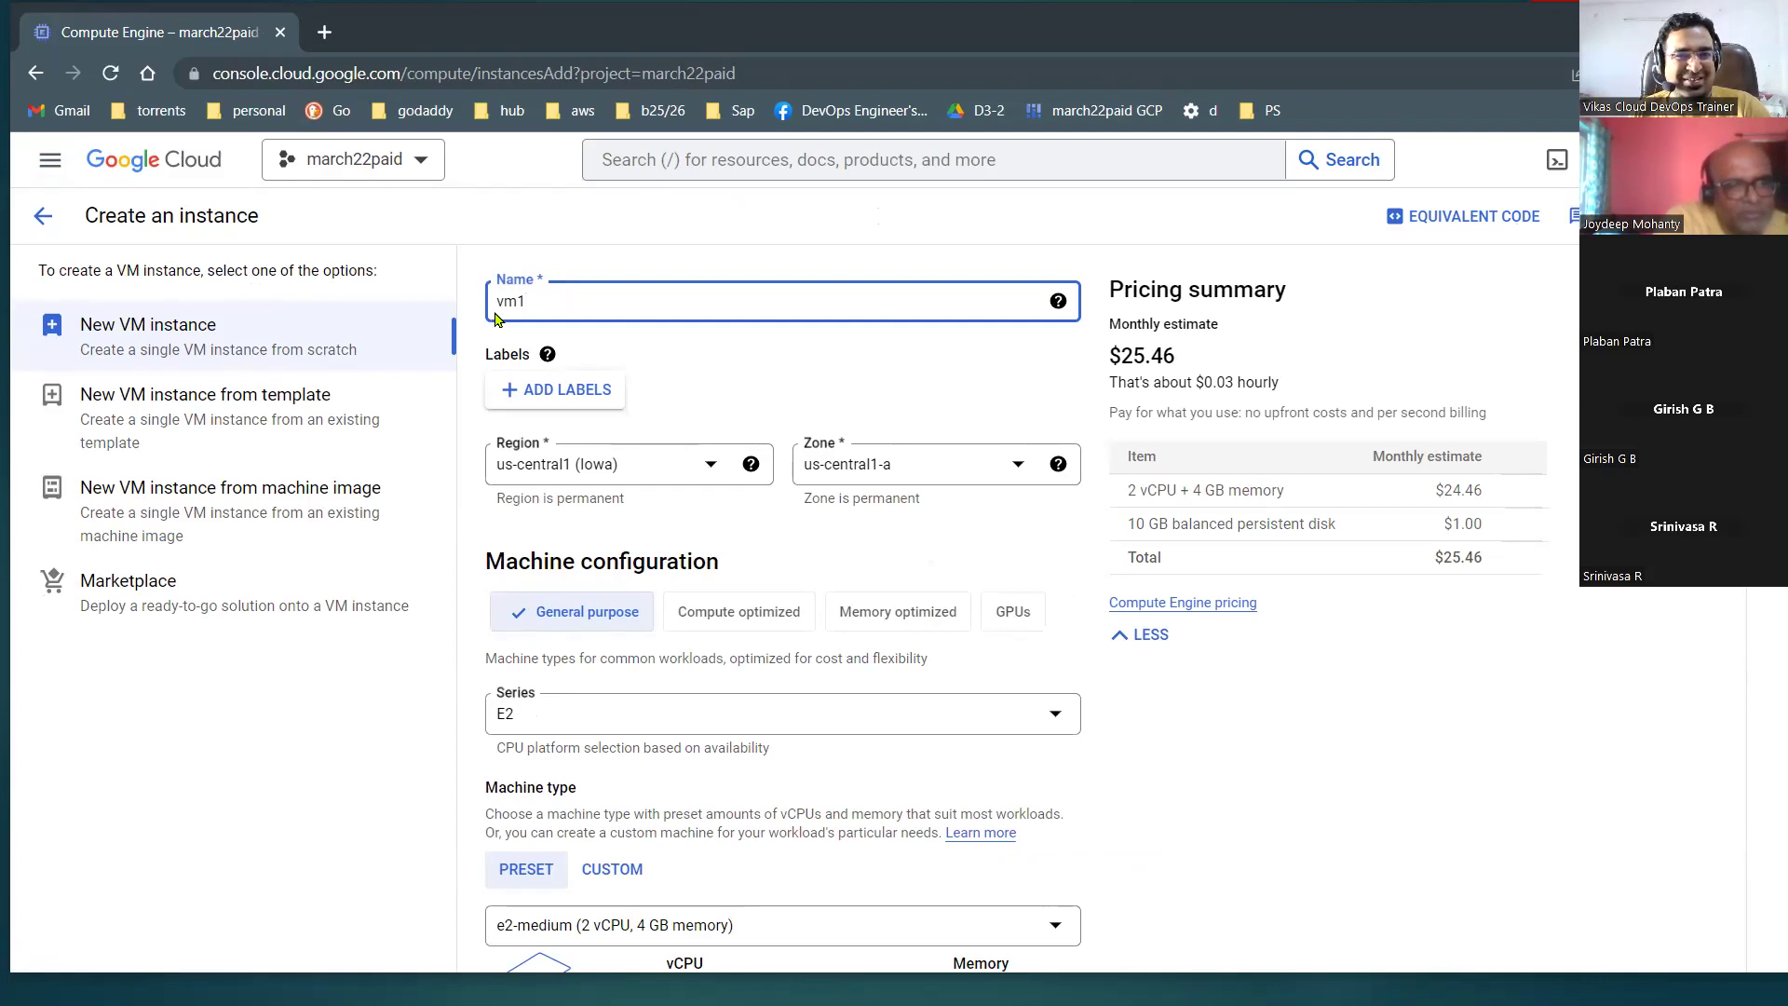
text(tippesh)
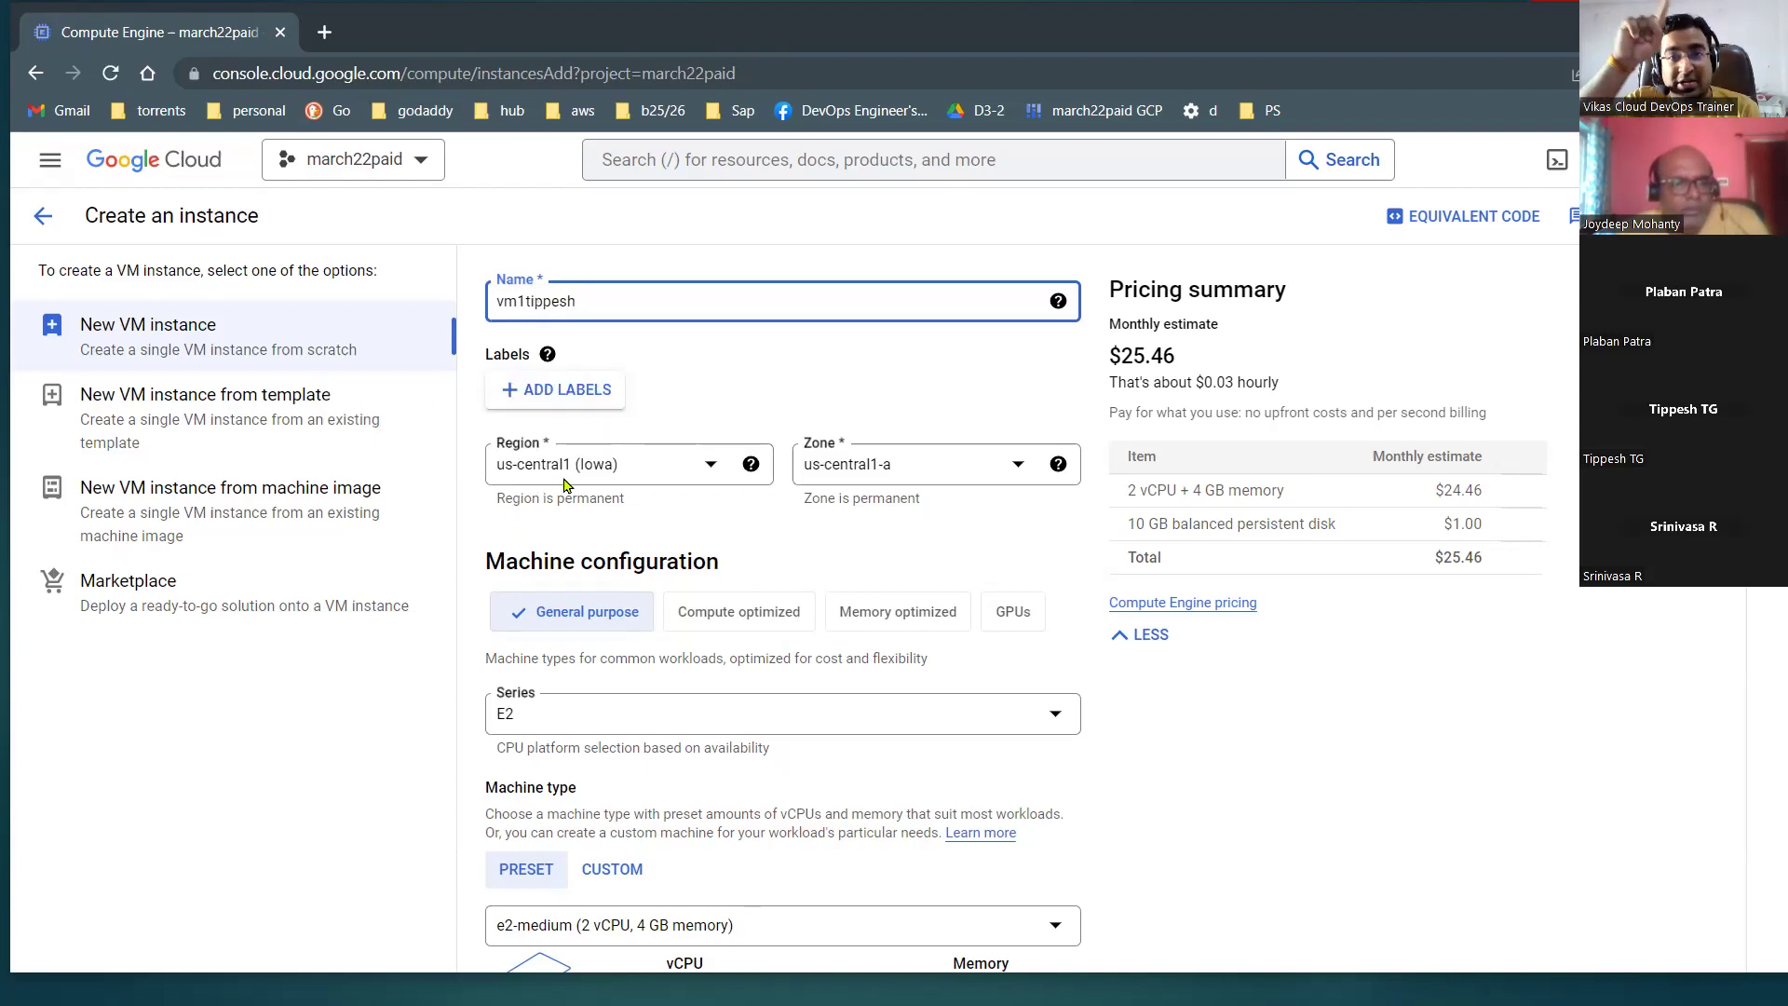
scroll(564, 485, down, 3)
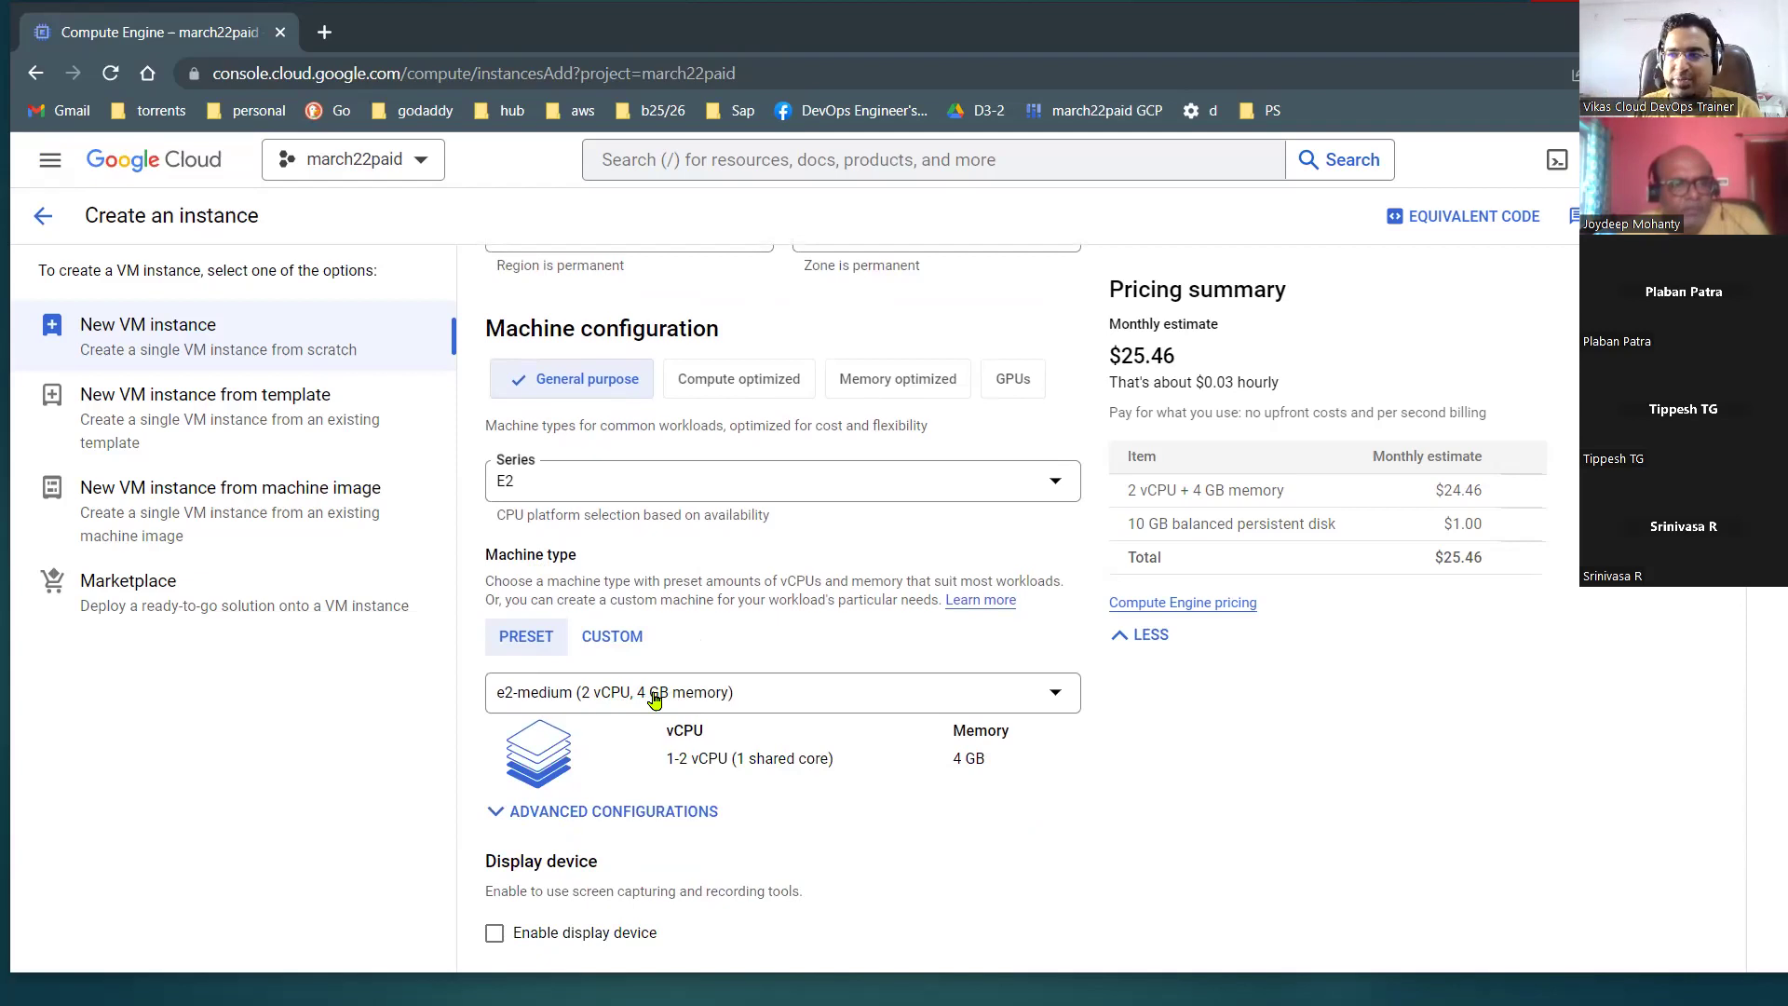
scroll(603, 708, down, 1)
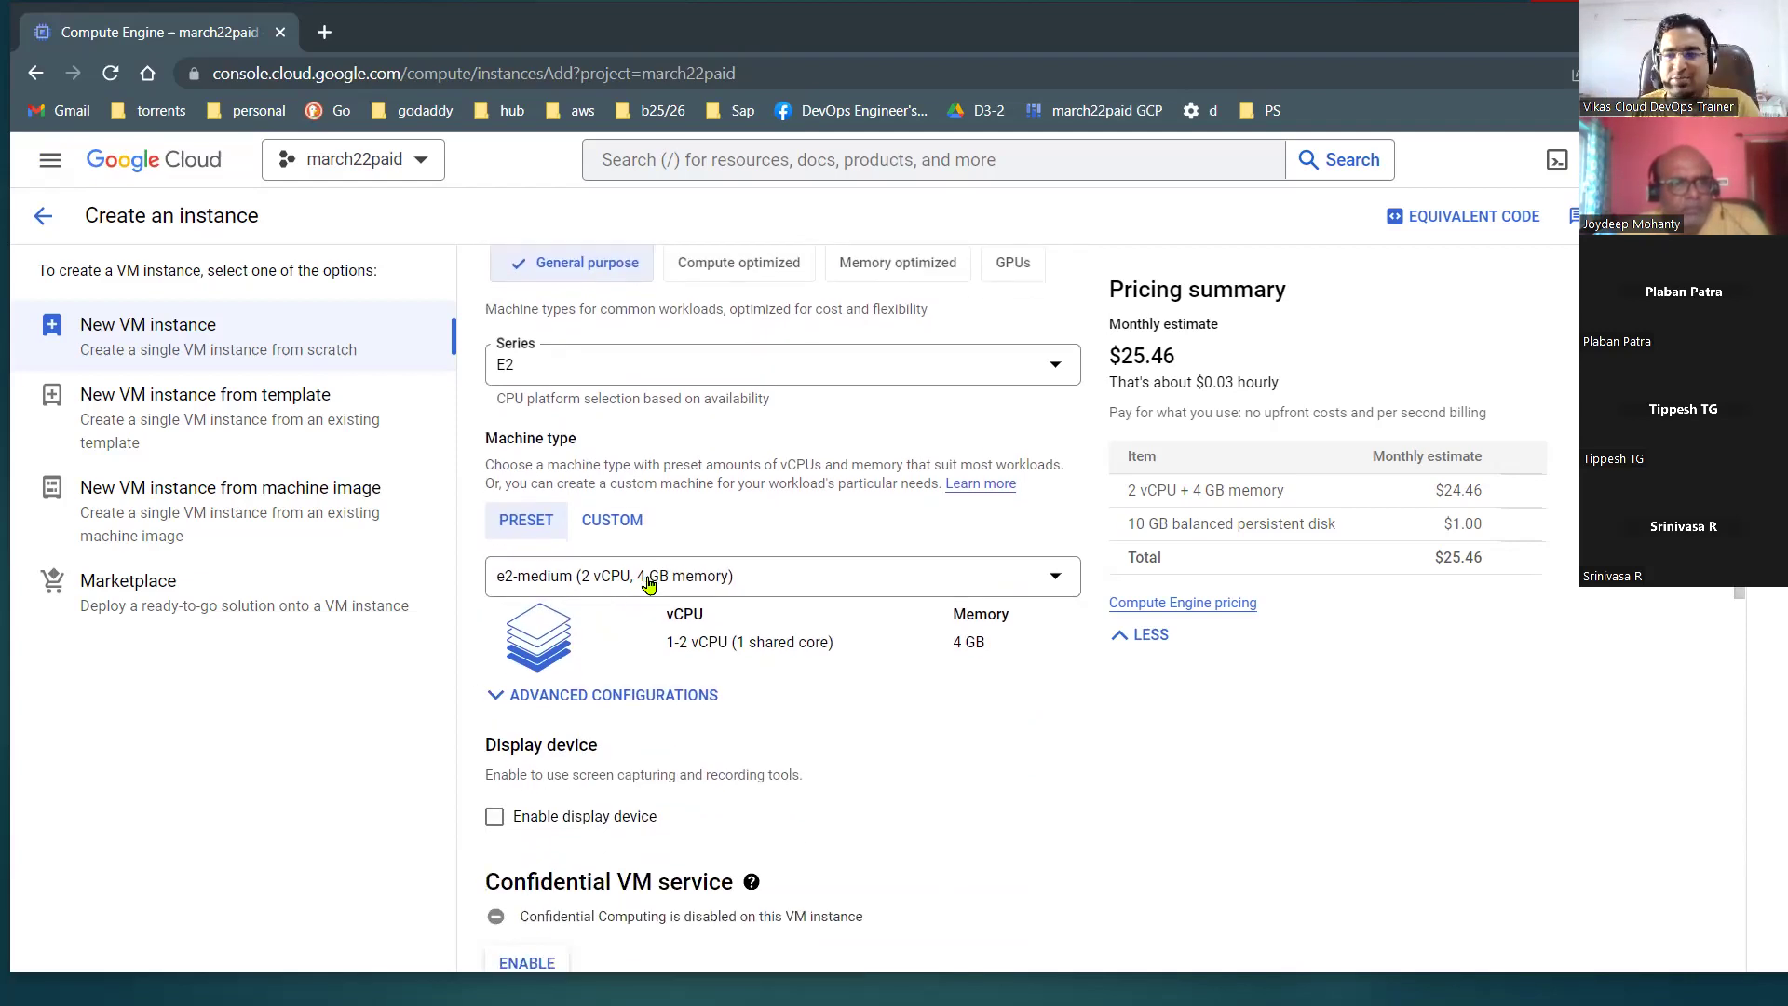
scroll(649, 584, down, 5)
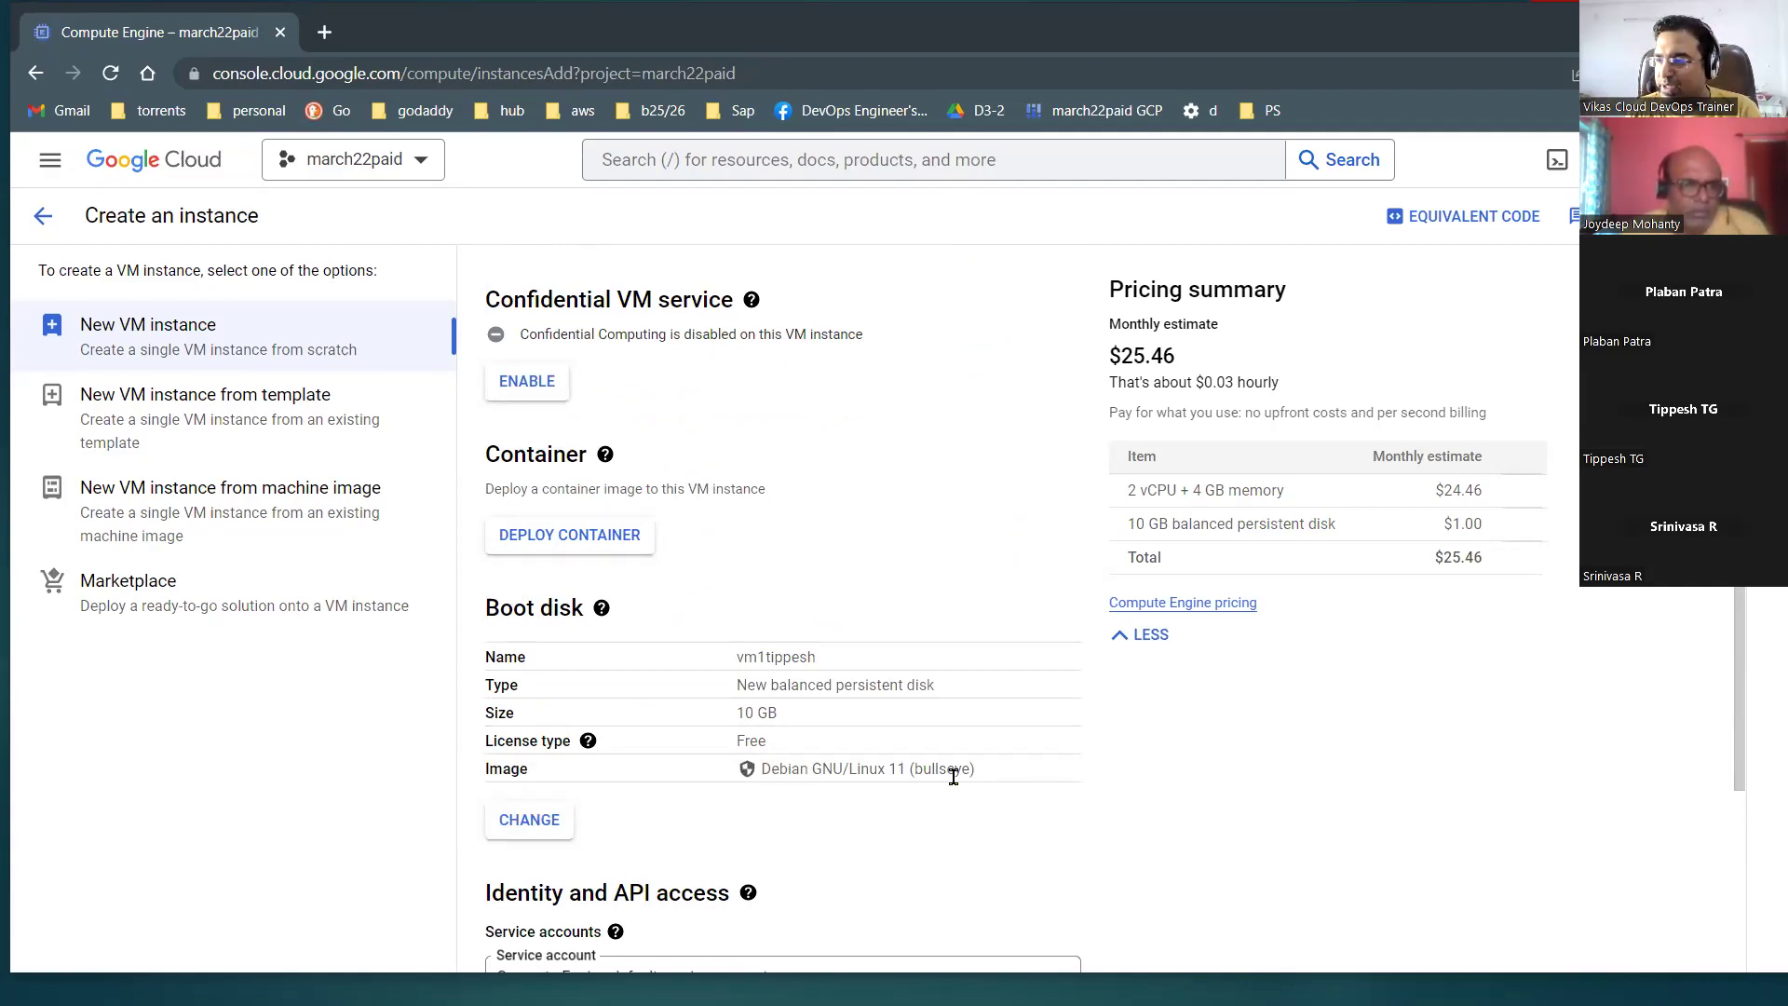
Change the VM's boot disk to Ubuntu 18.04 LTS with an 11 GB size.
click(556, 823)
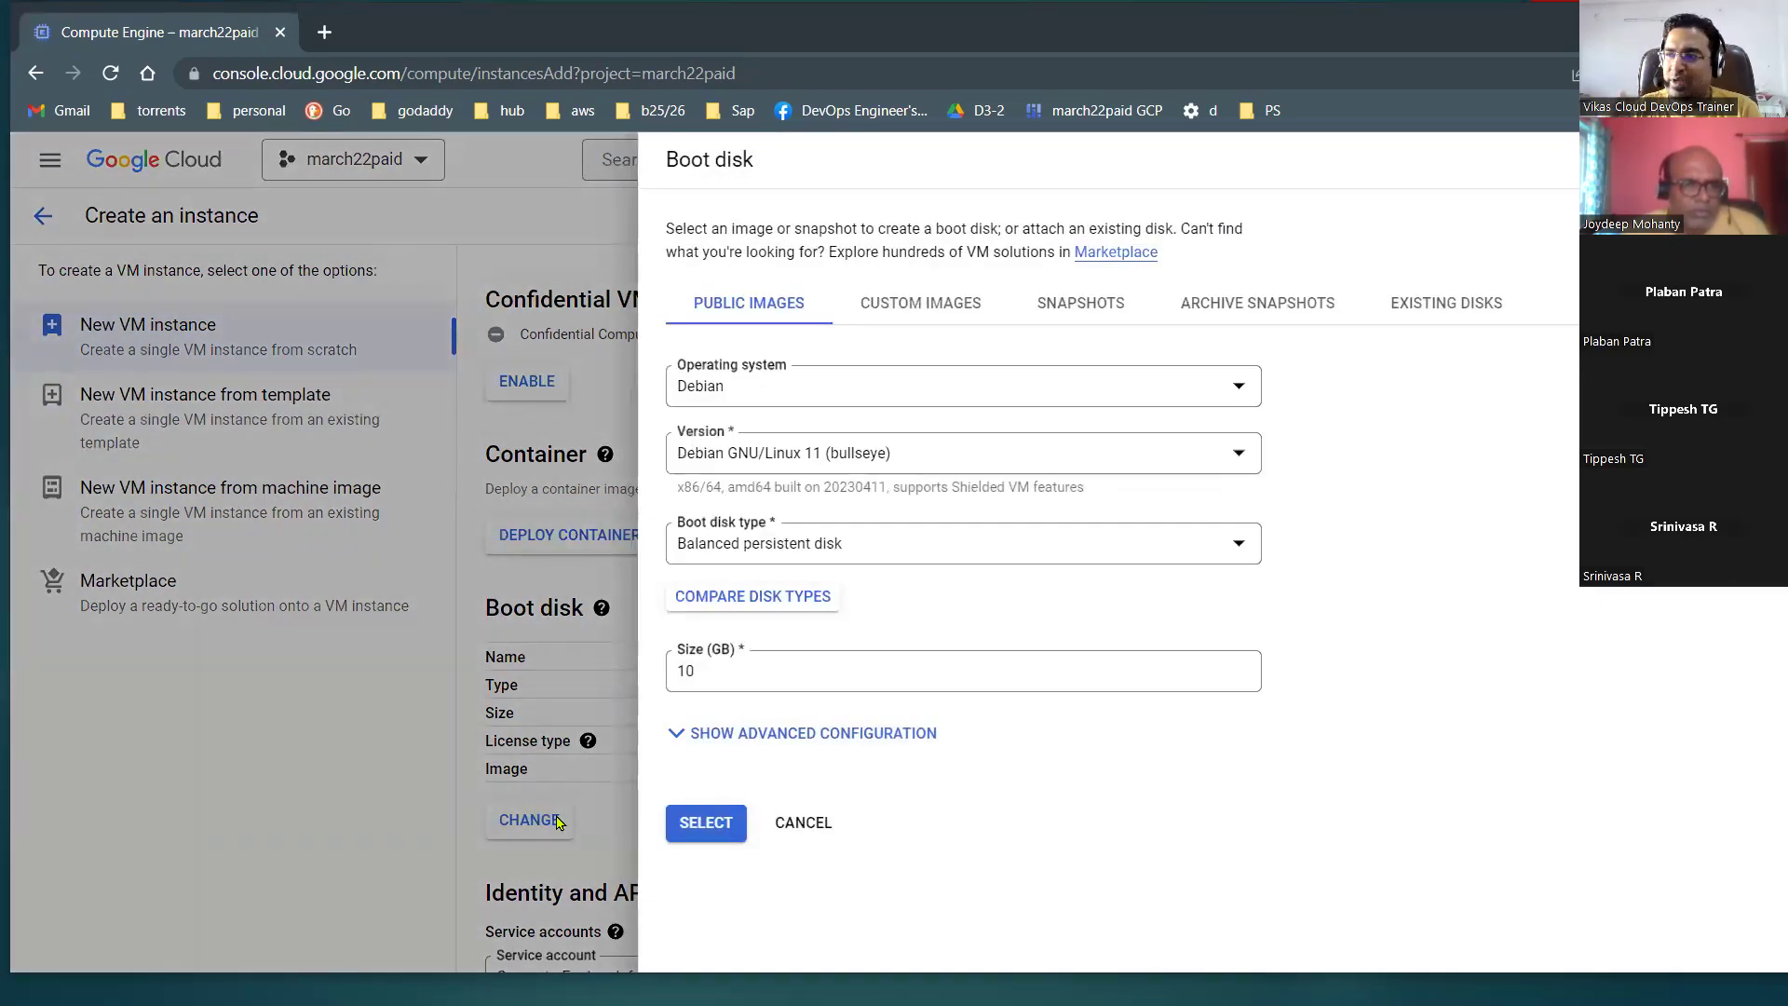
click(791, 412)
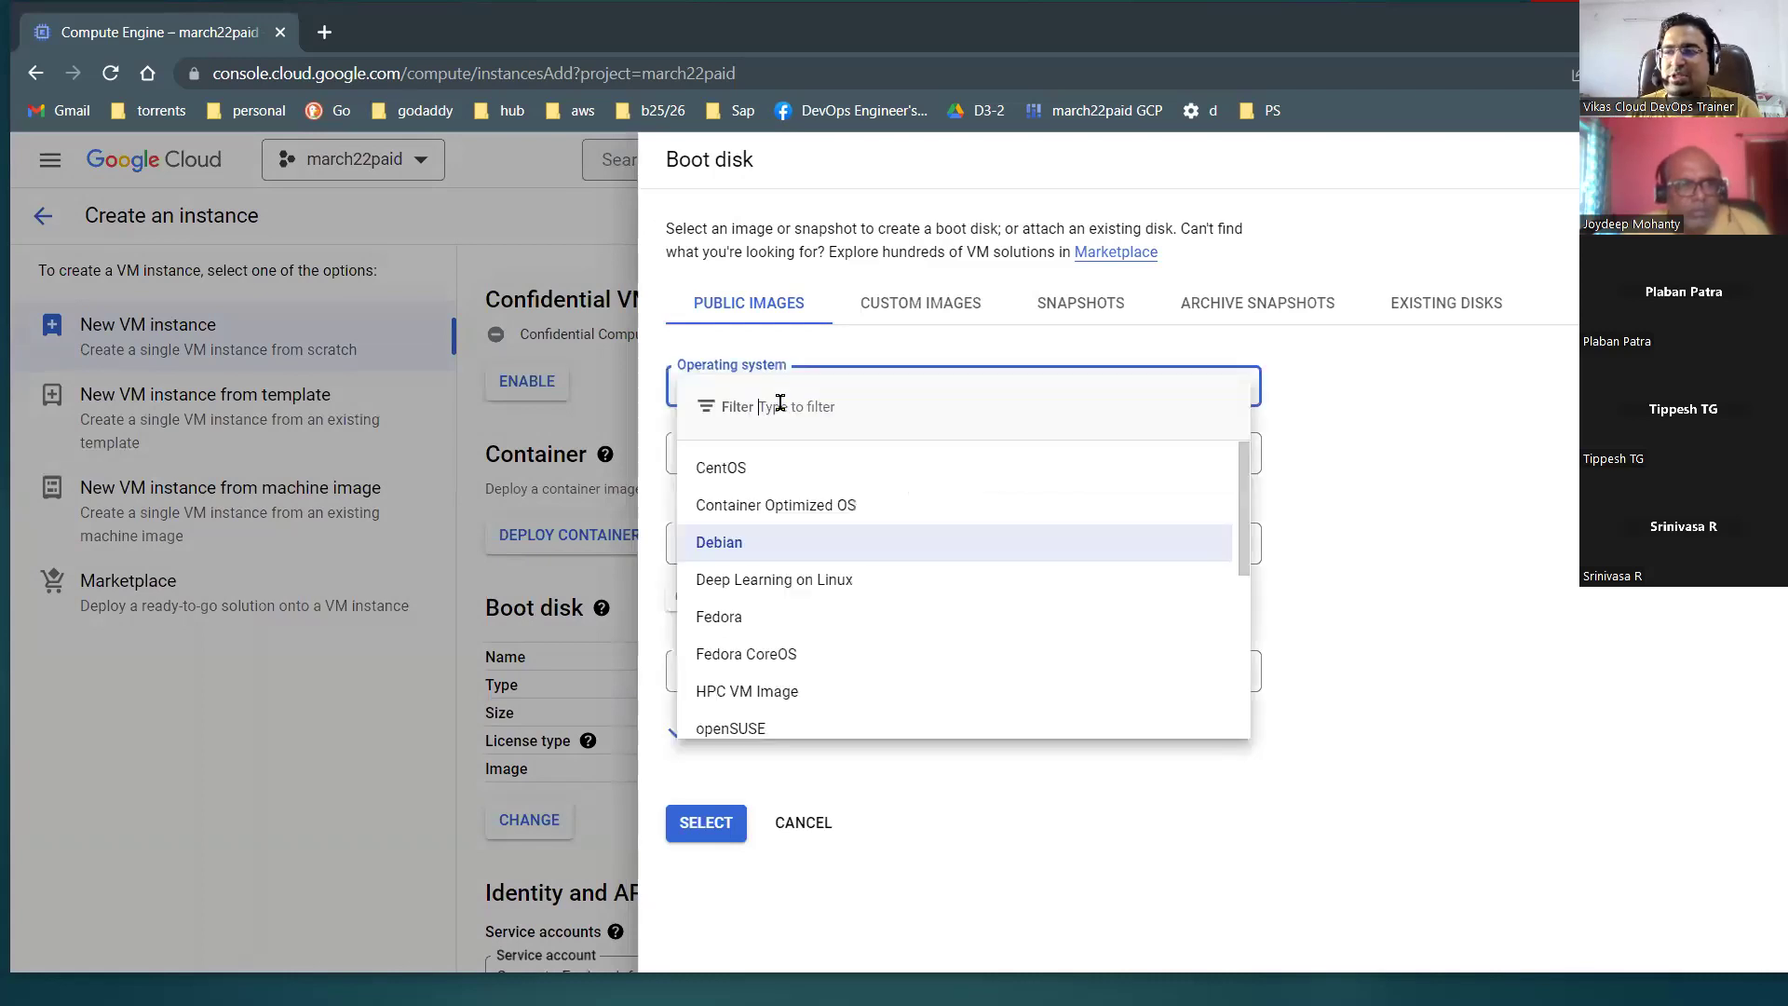
scroll(820, 522, down, 4)
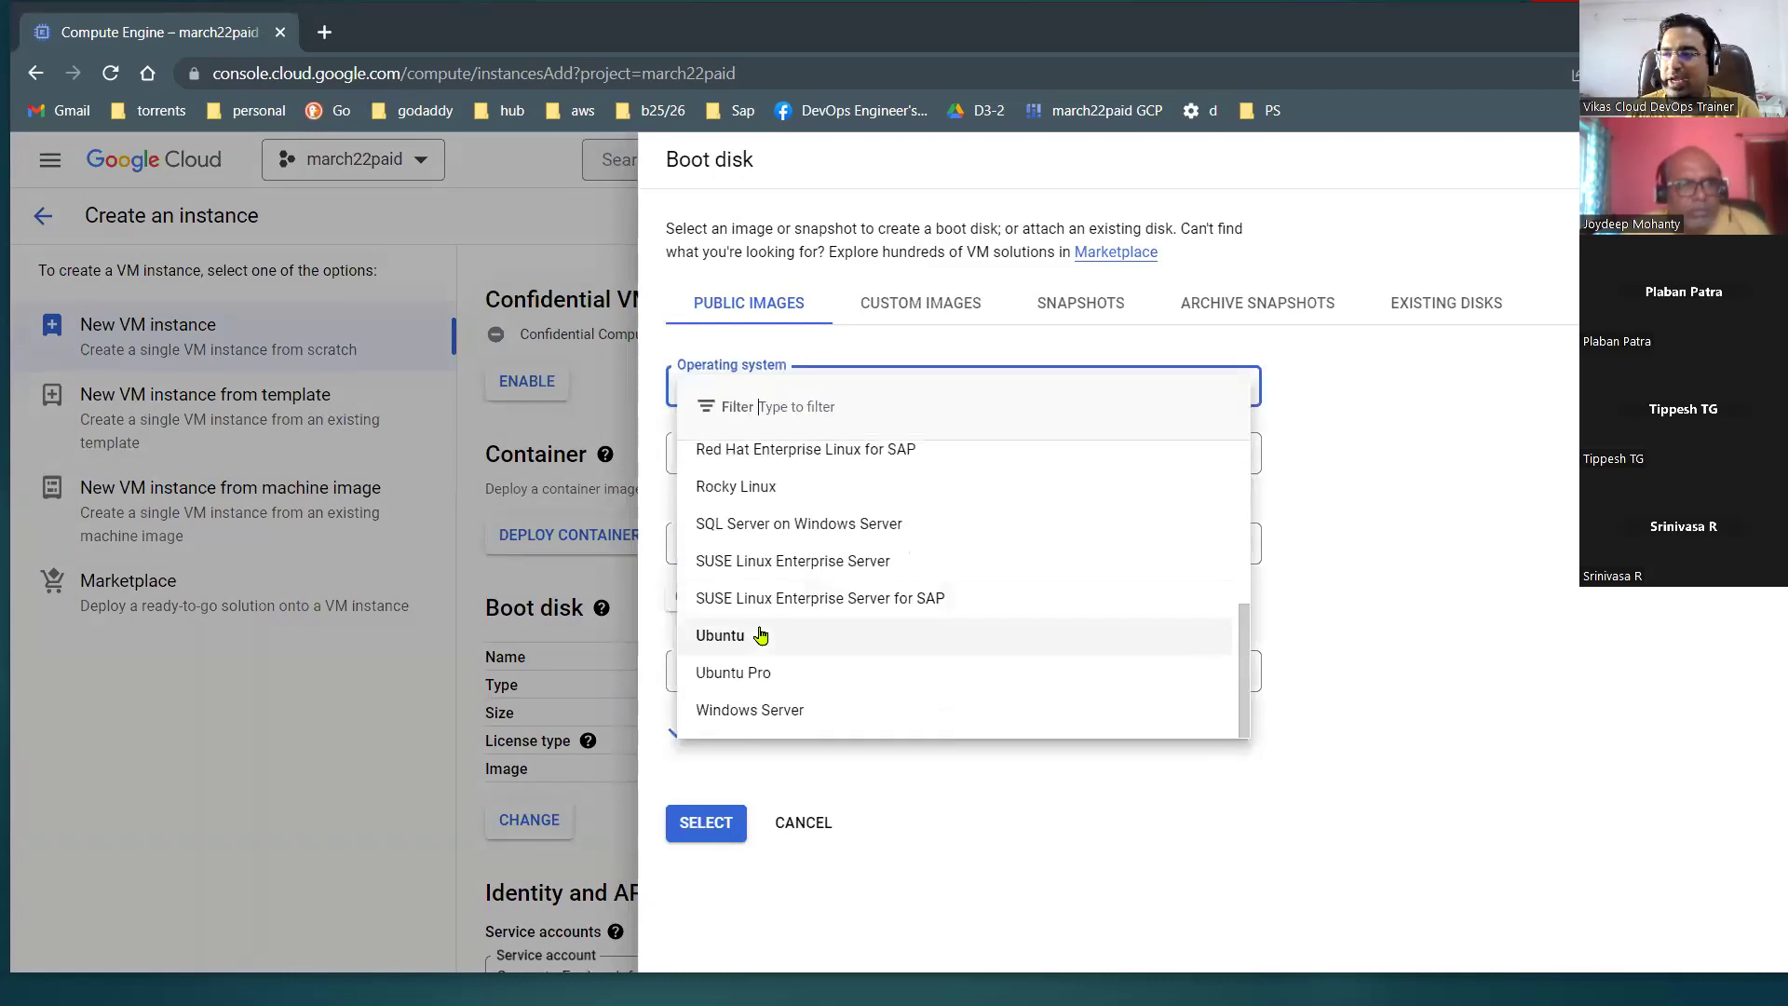
click(759, 639)
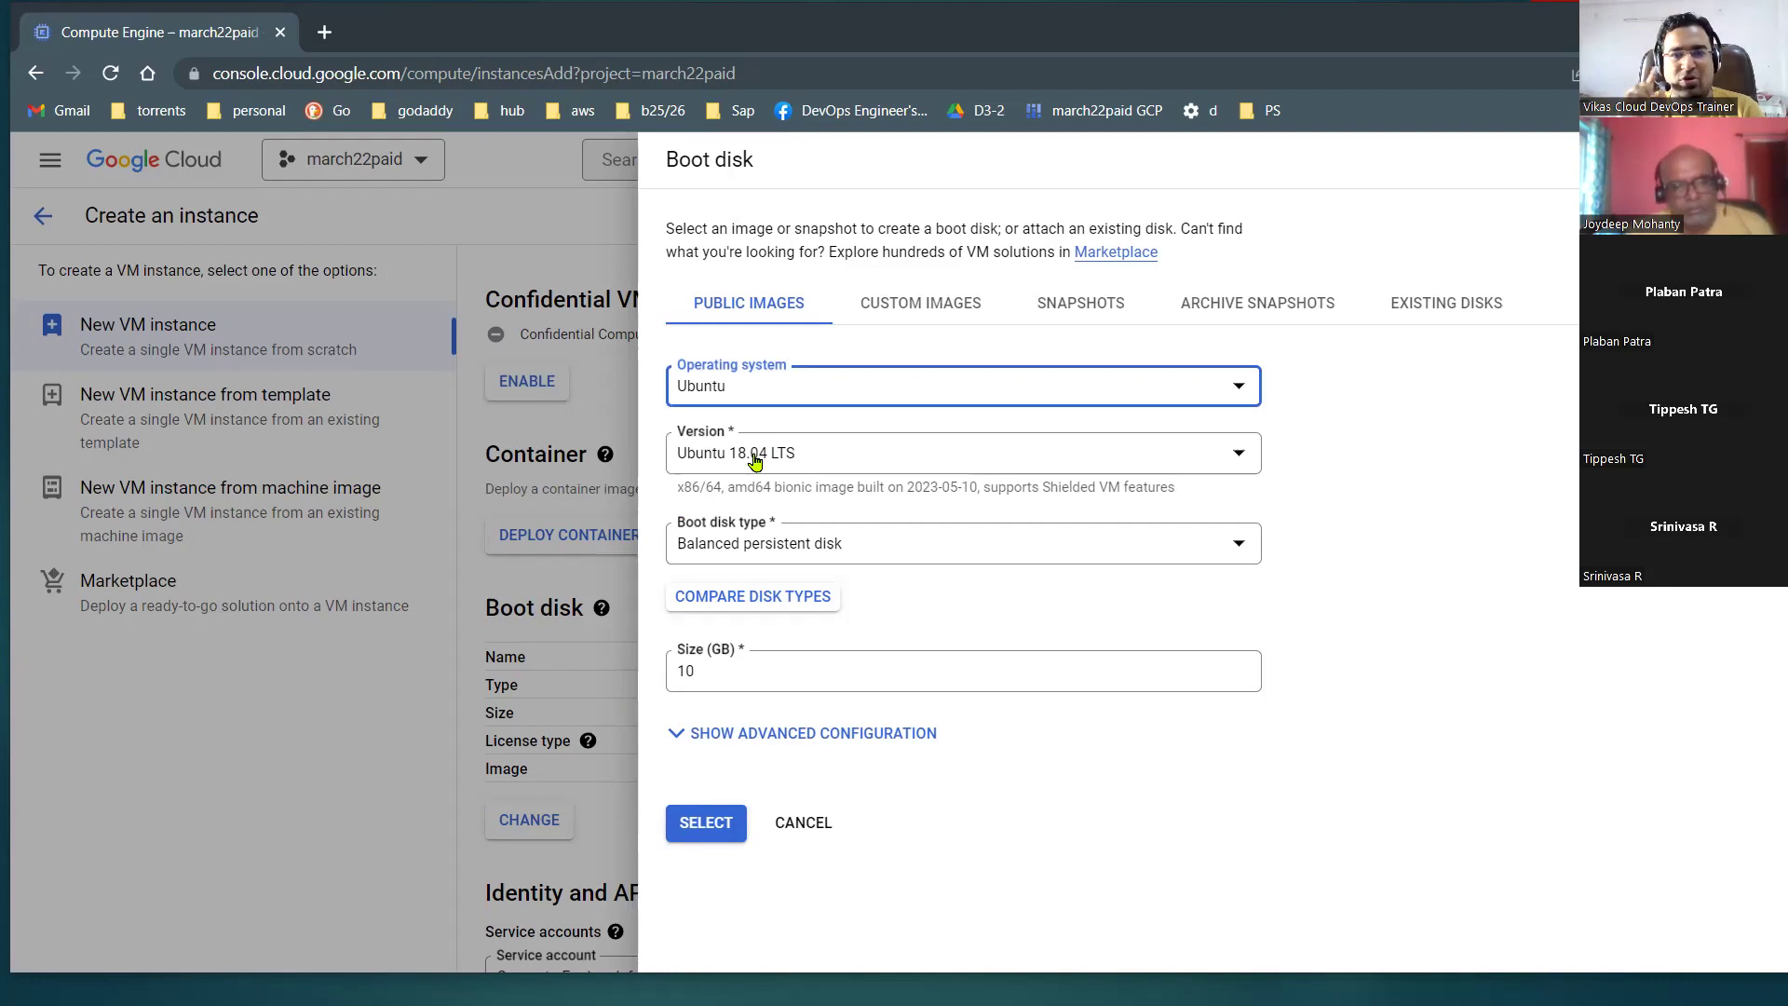
click(731, 679)
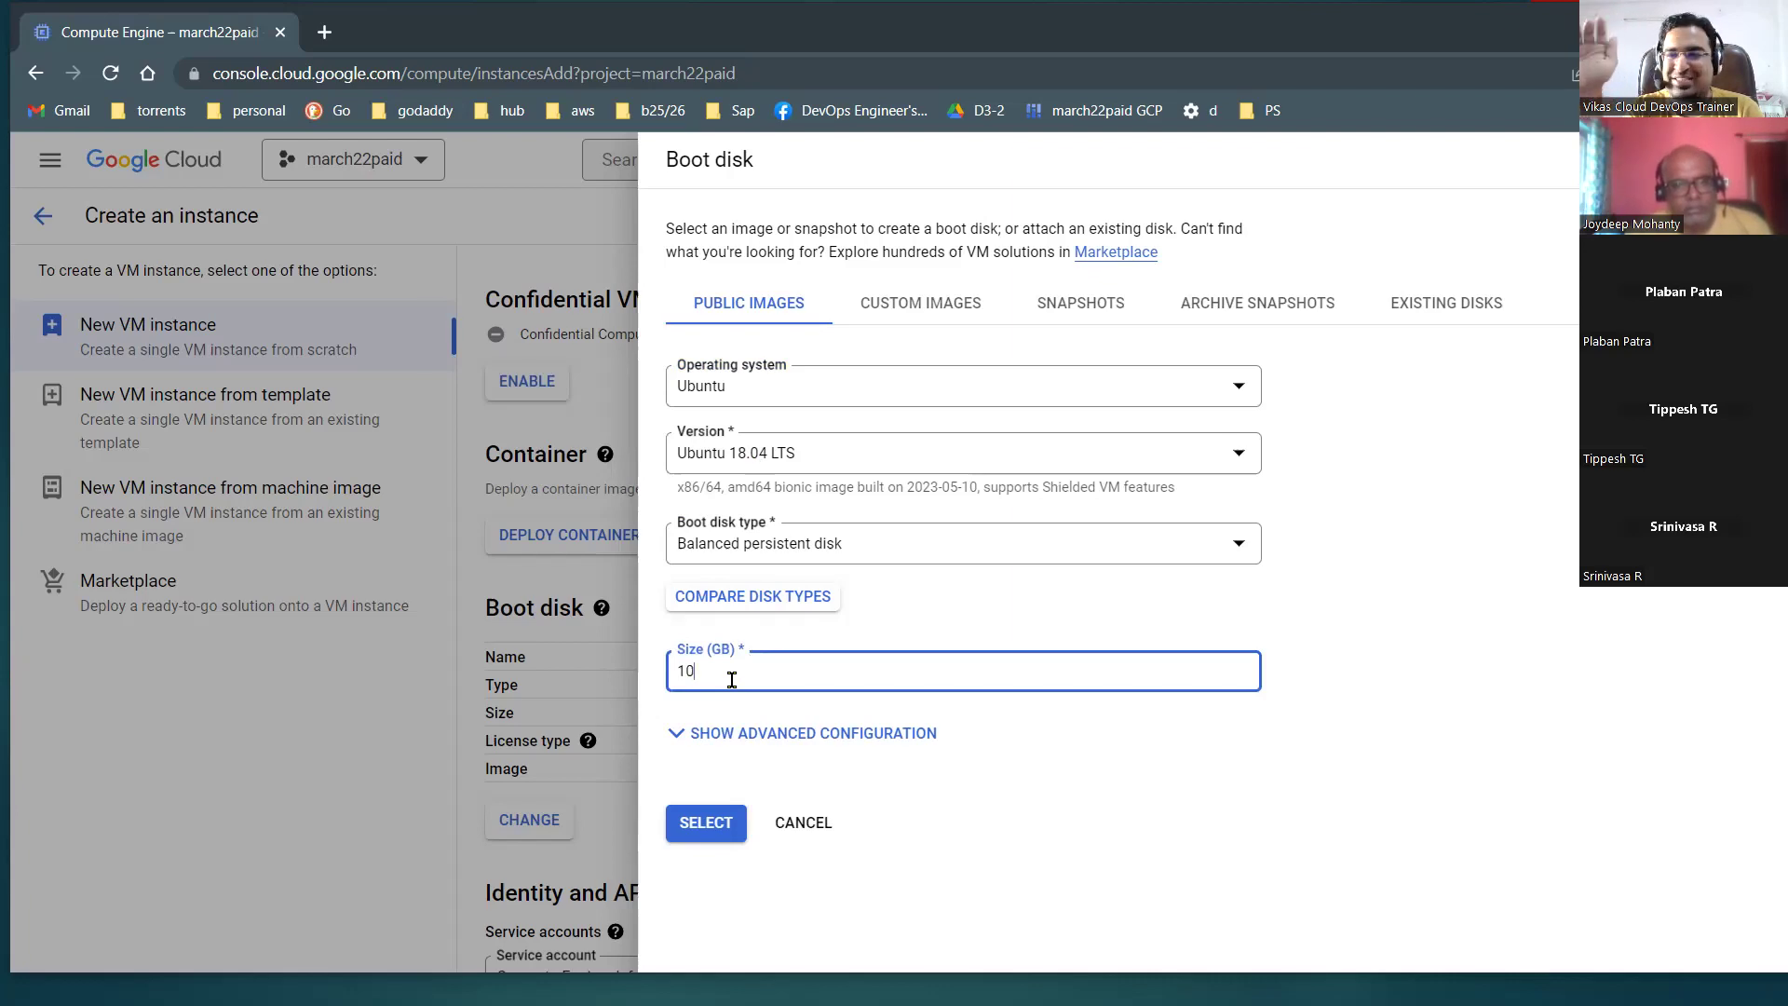
key(BackSpace)
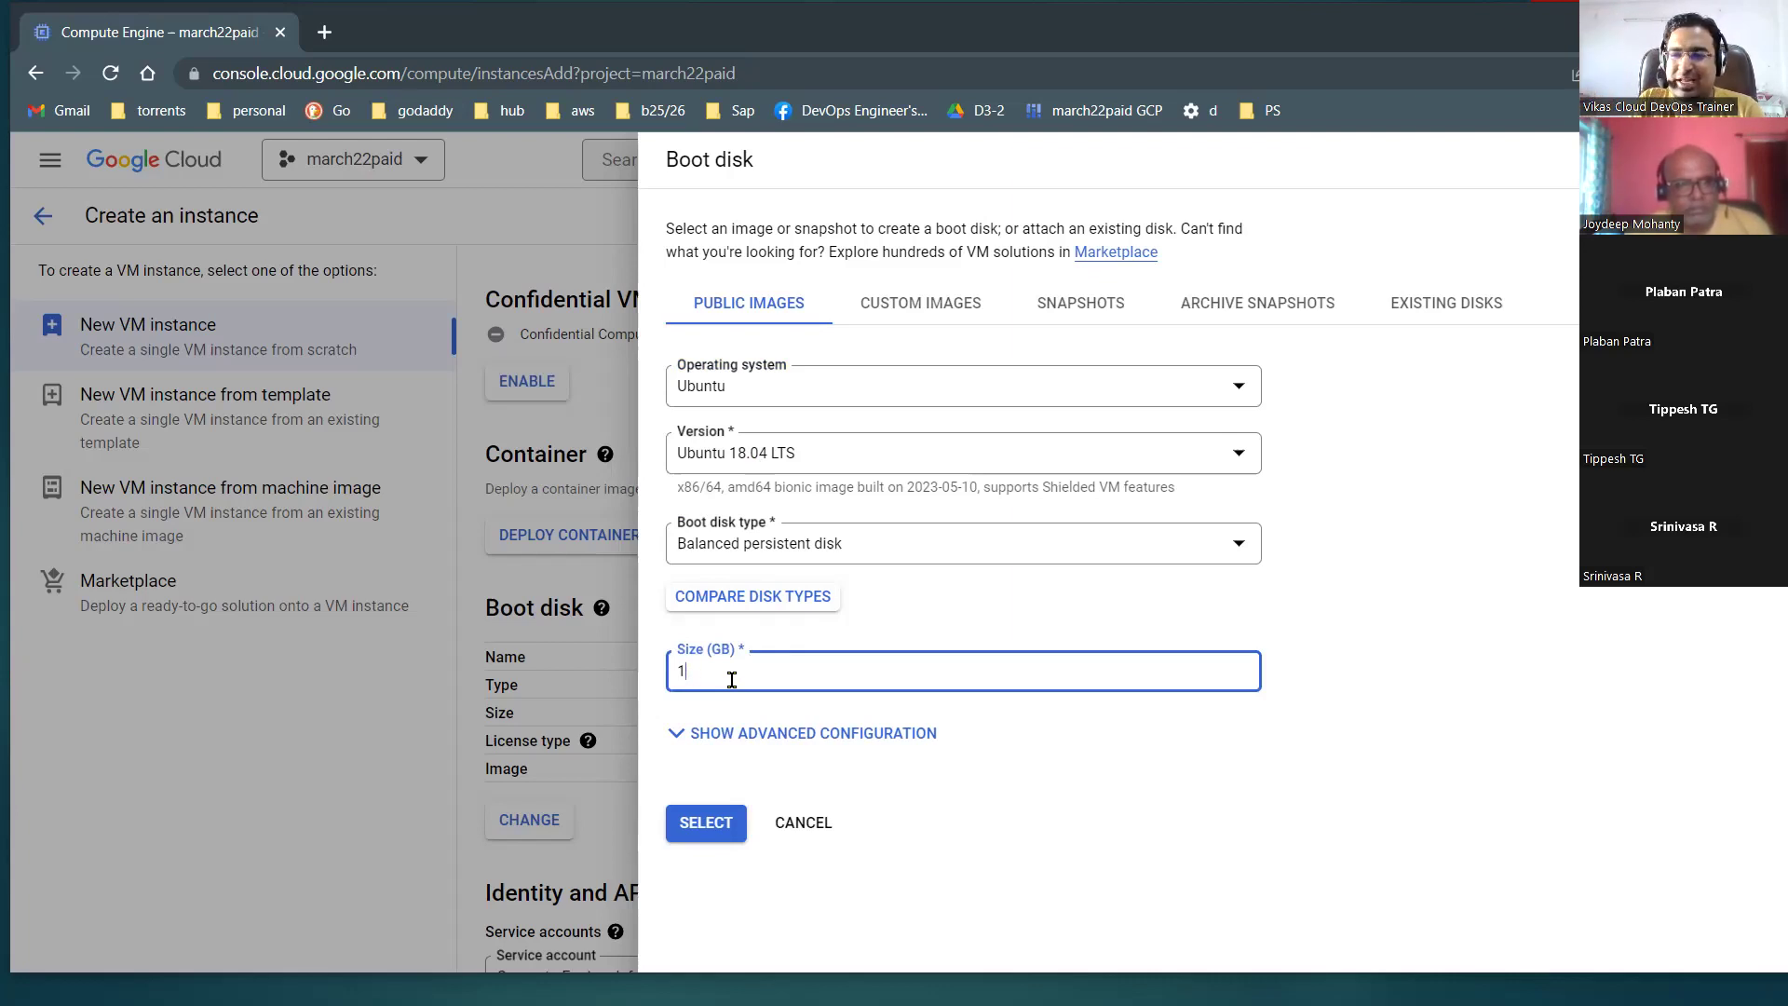
text(1)
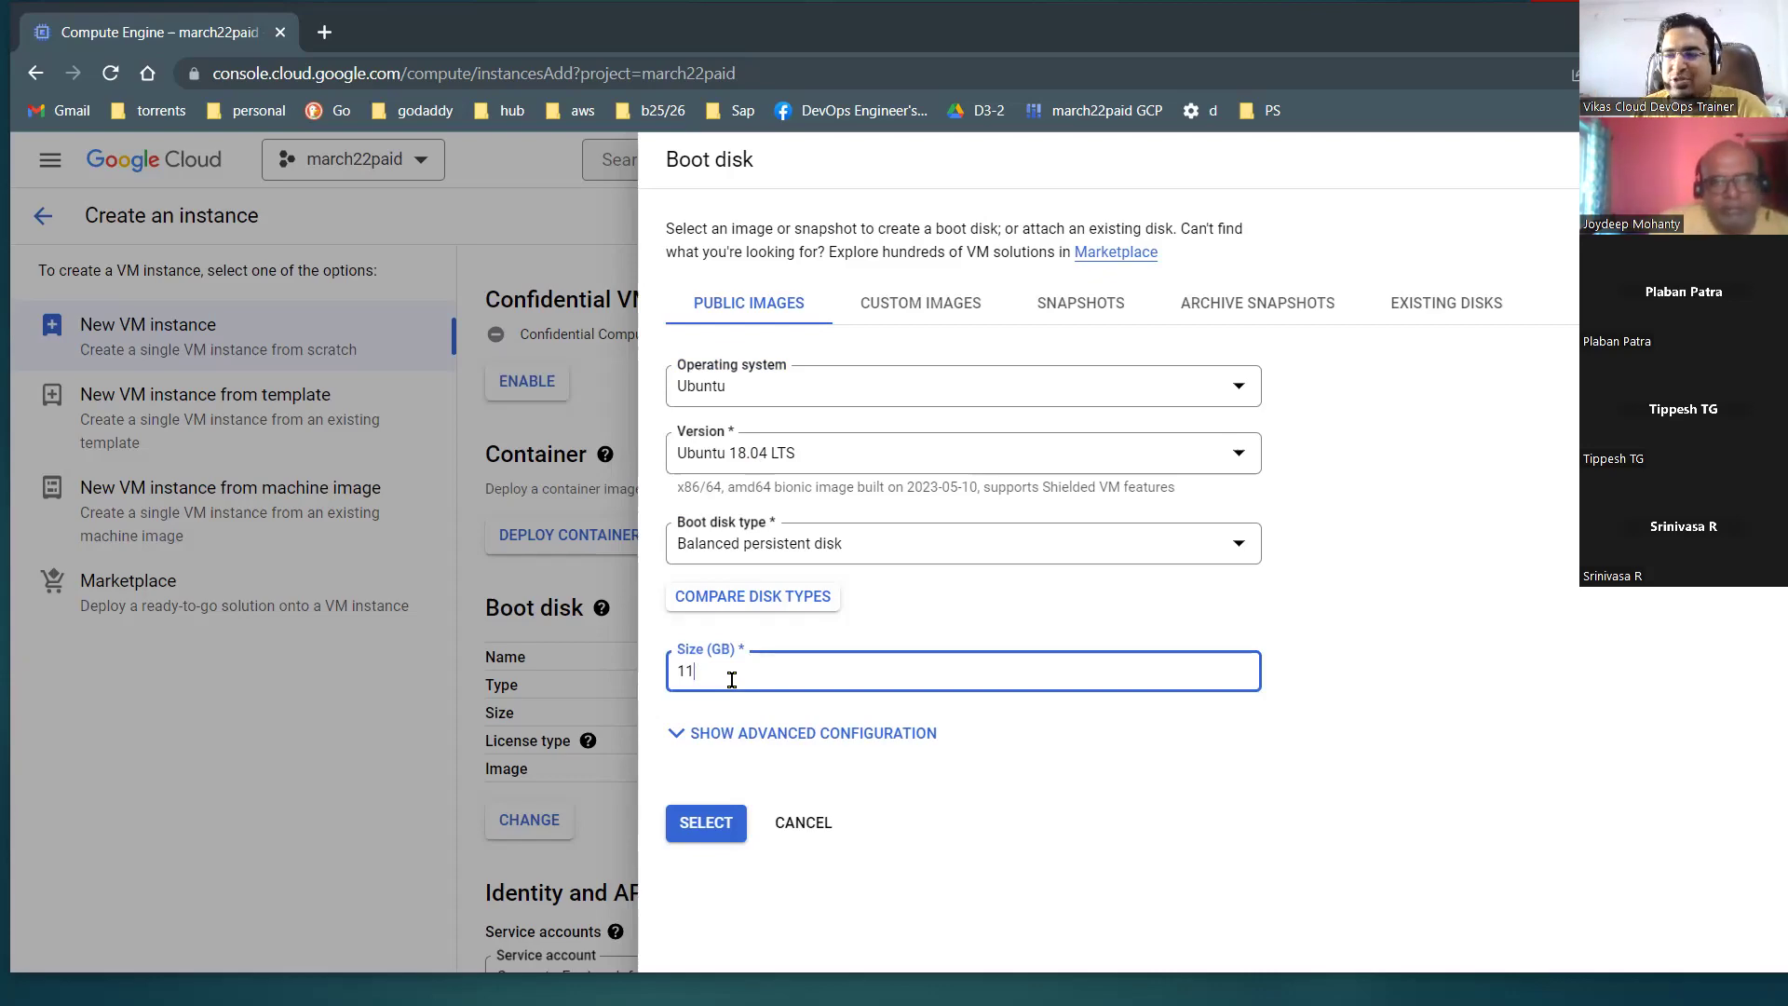
click(722, 828)
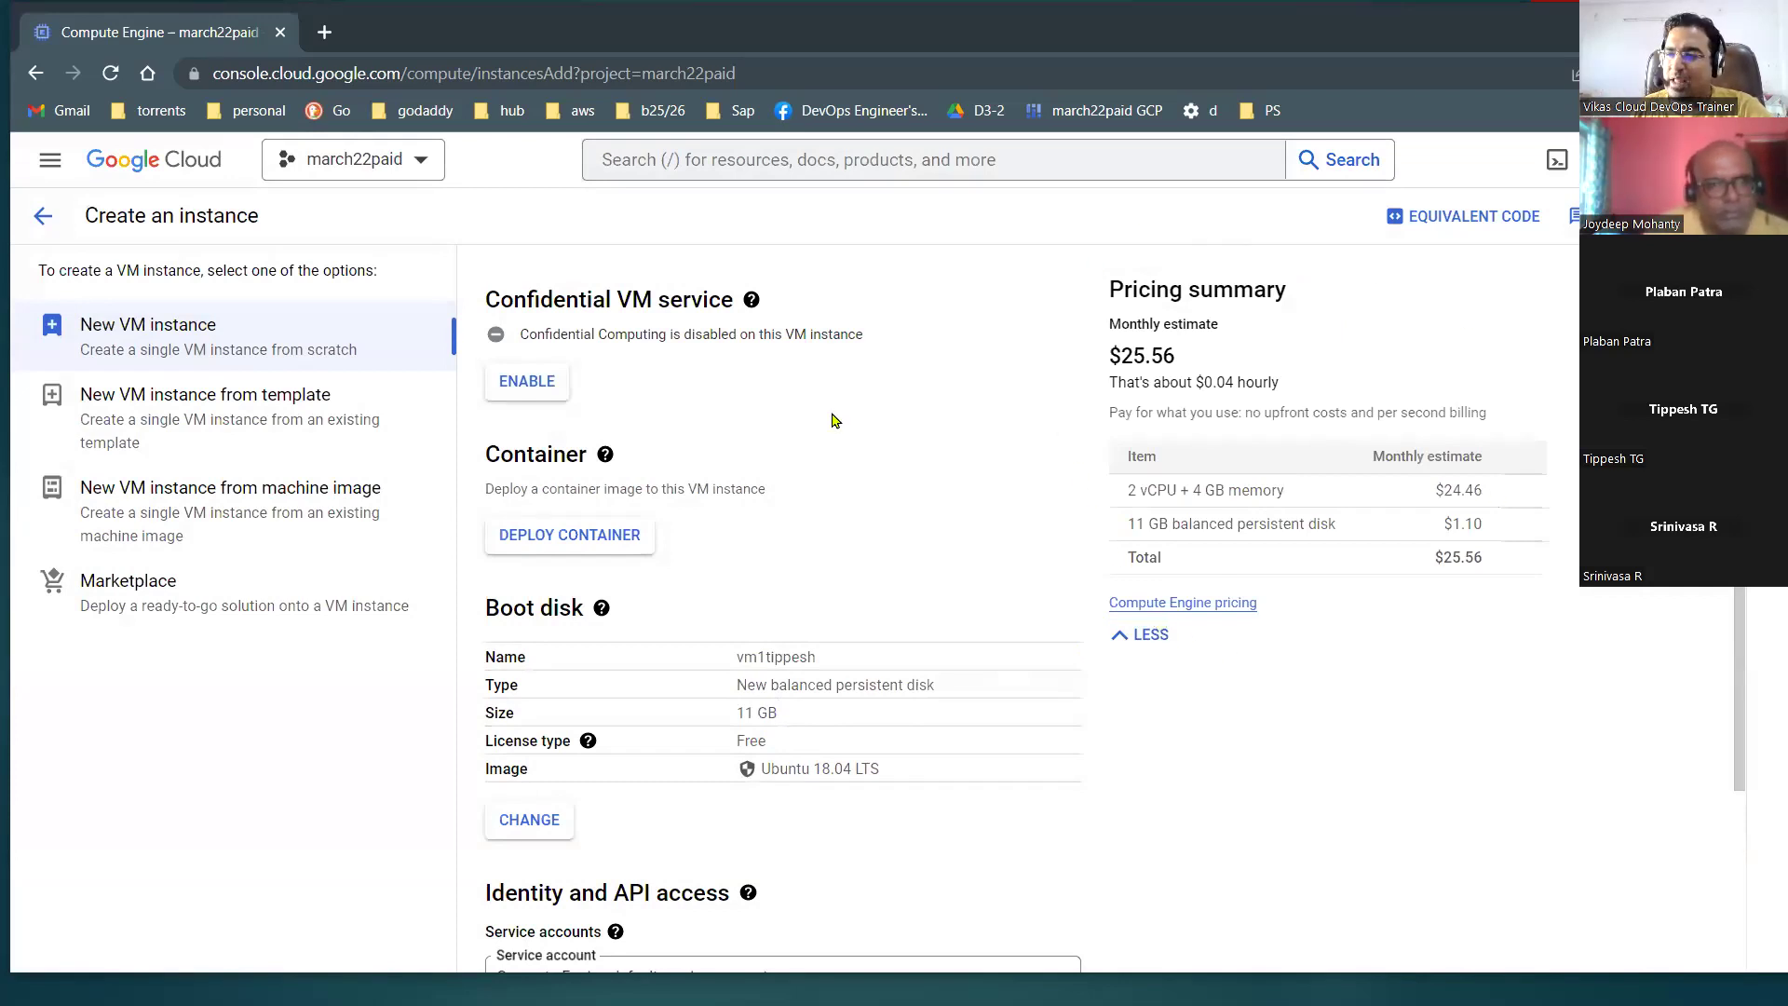
Allow HTTP and HTTPS firewall traffic and create the VM in us-central1-a.
scroll(832, 437, down, 5)
mouse_move(585, 763)
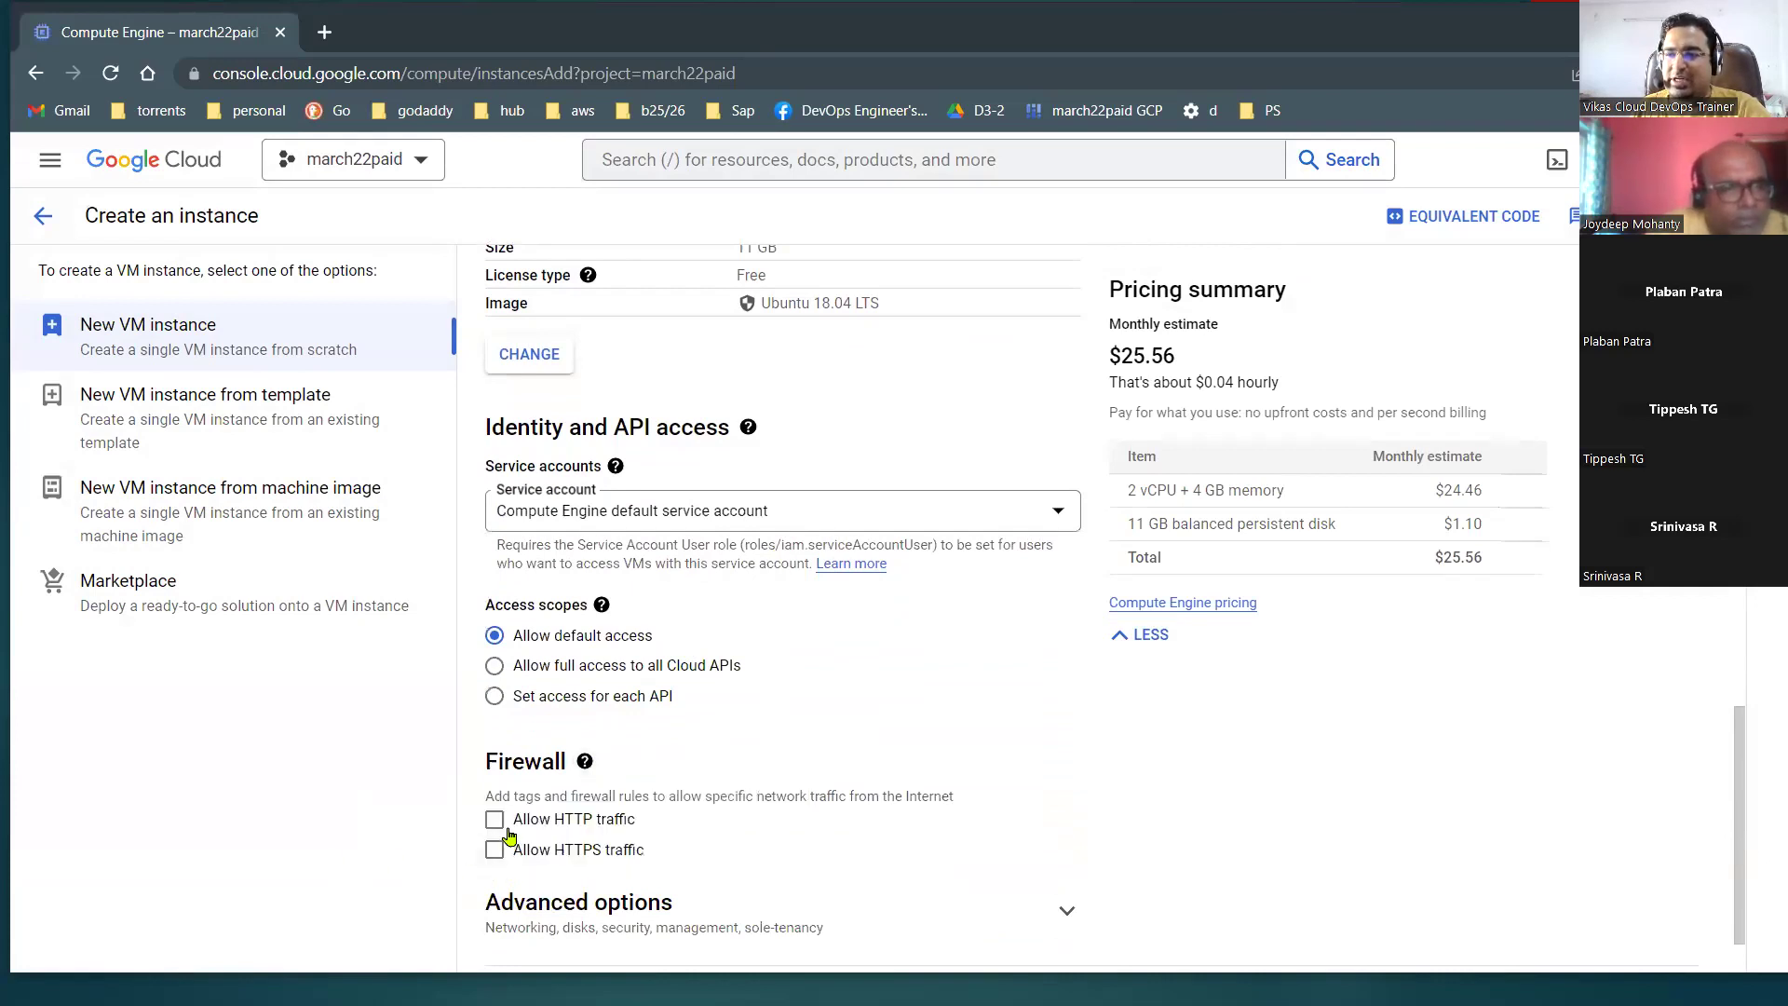
click(495, 821)
click(495, 852)
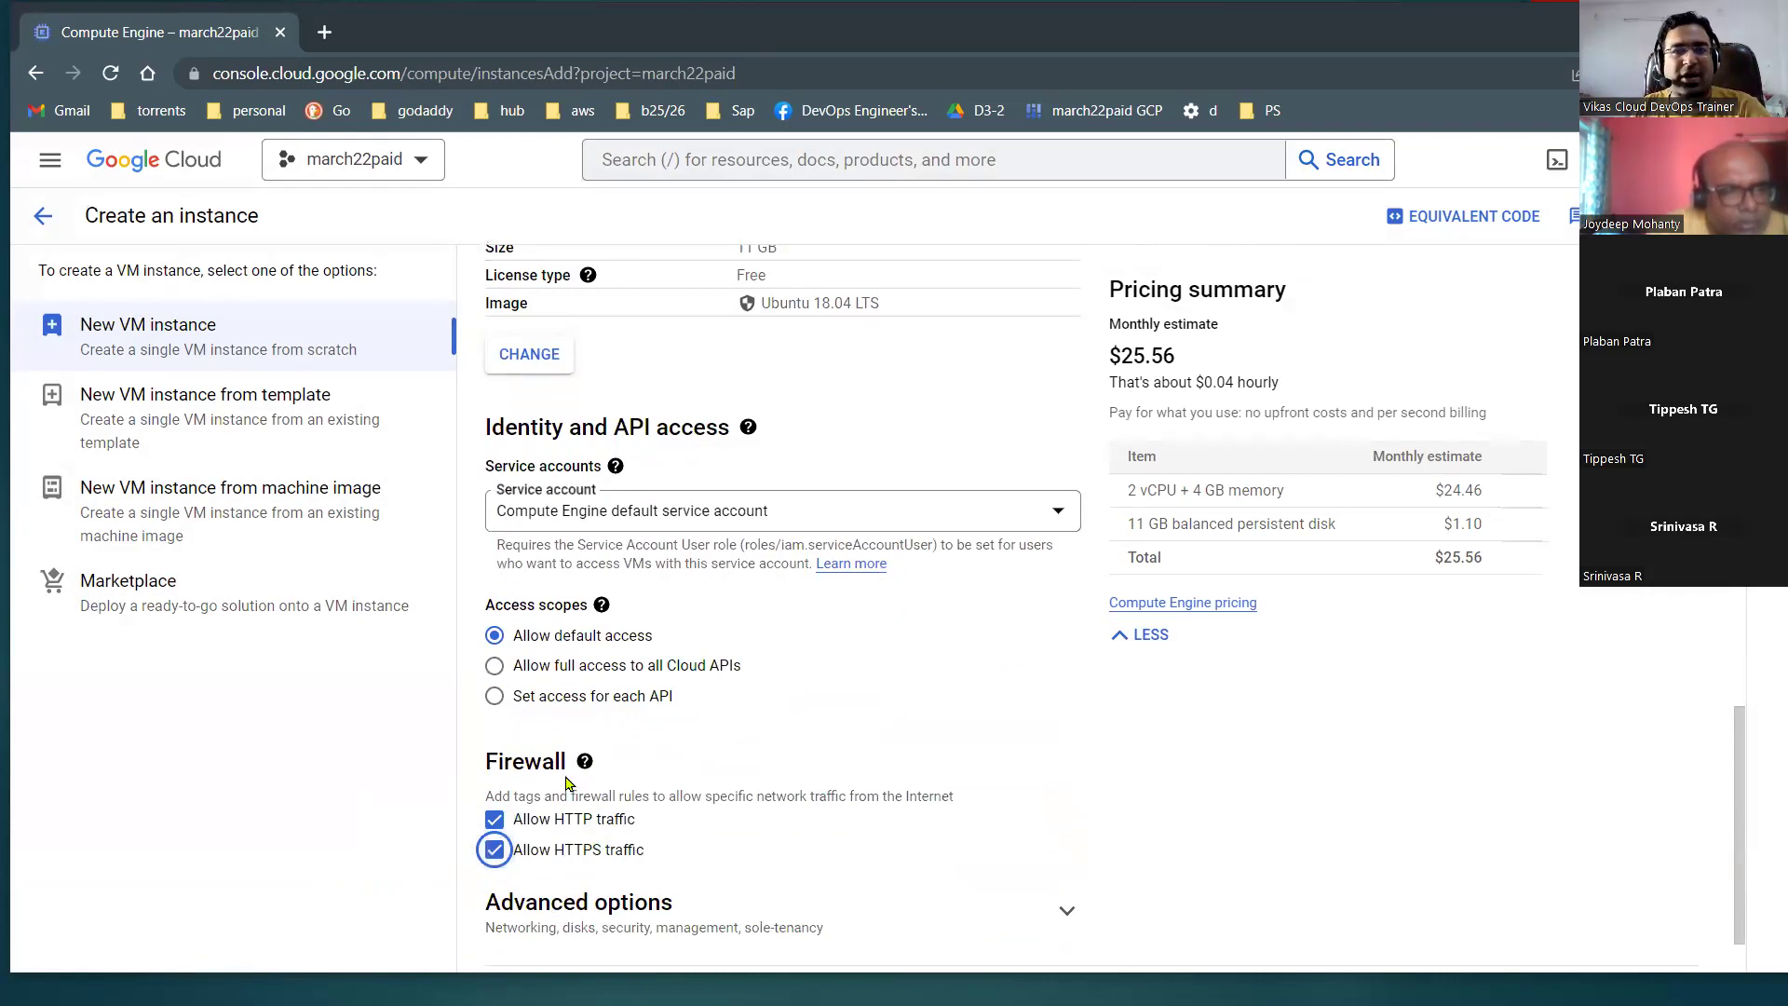
scroll(568, 782, down, 1)
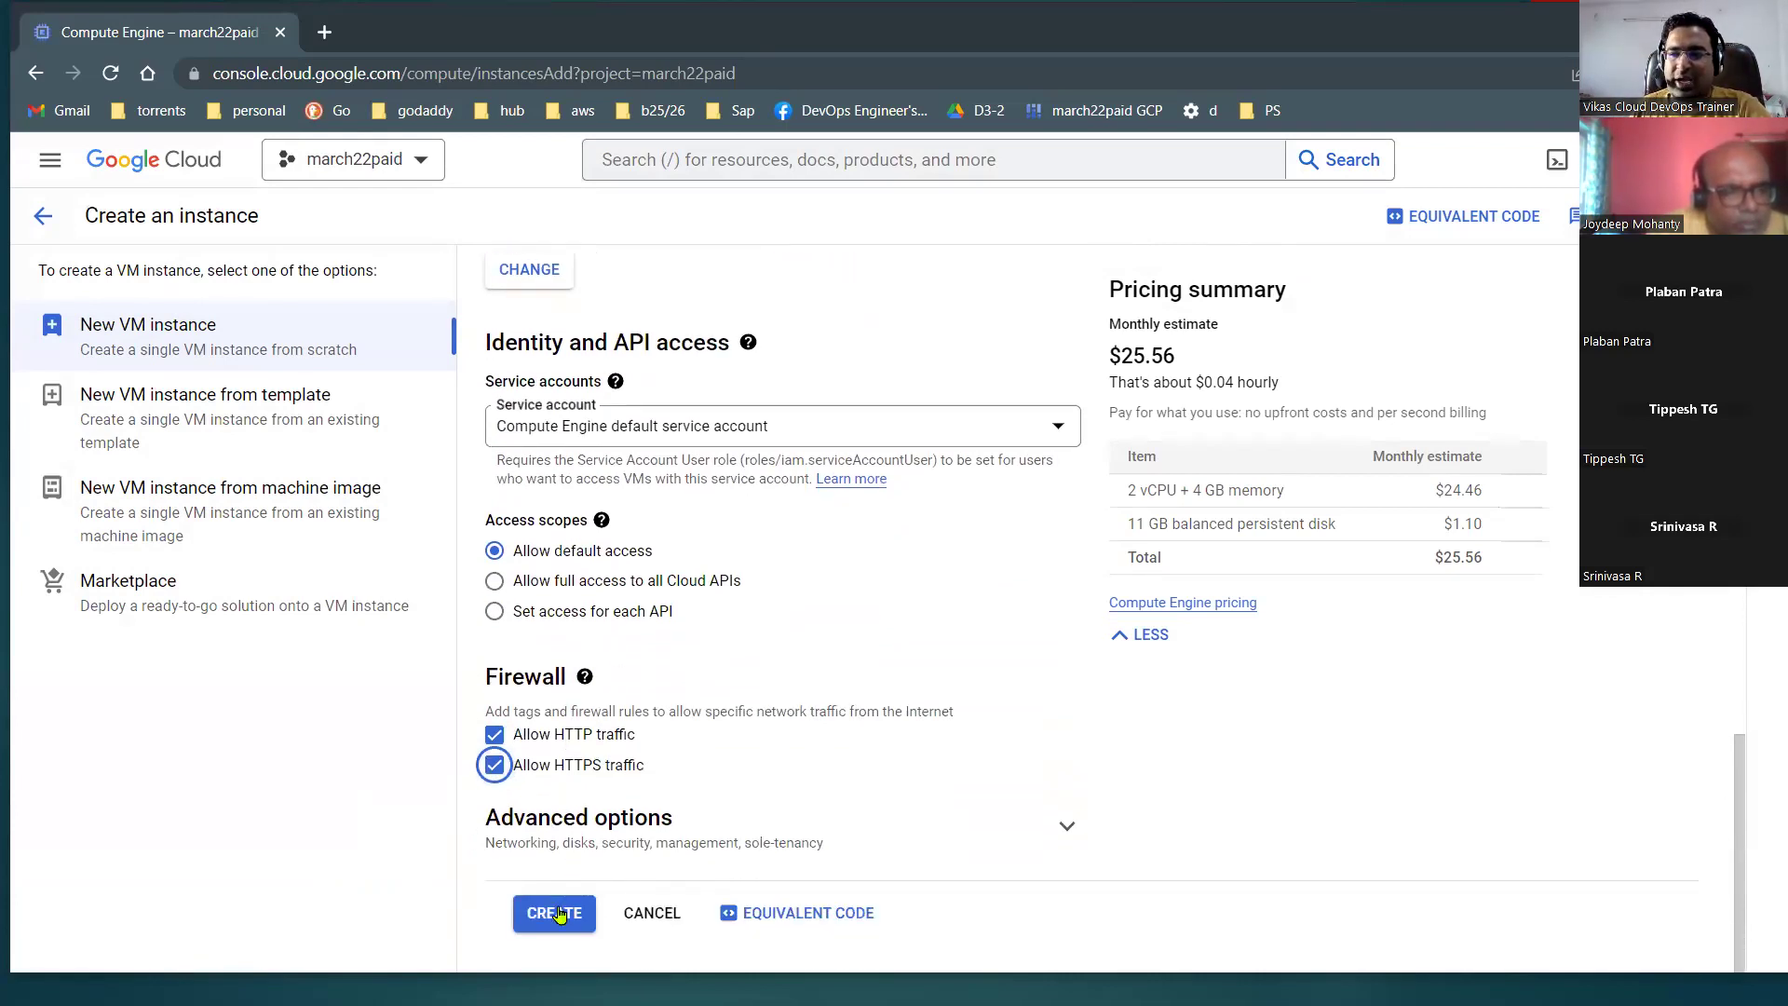
click(559, 908)
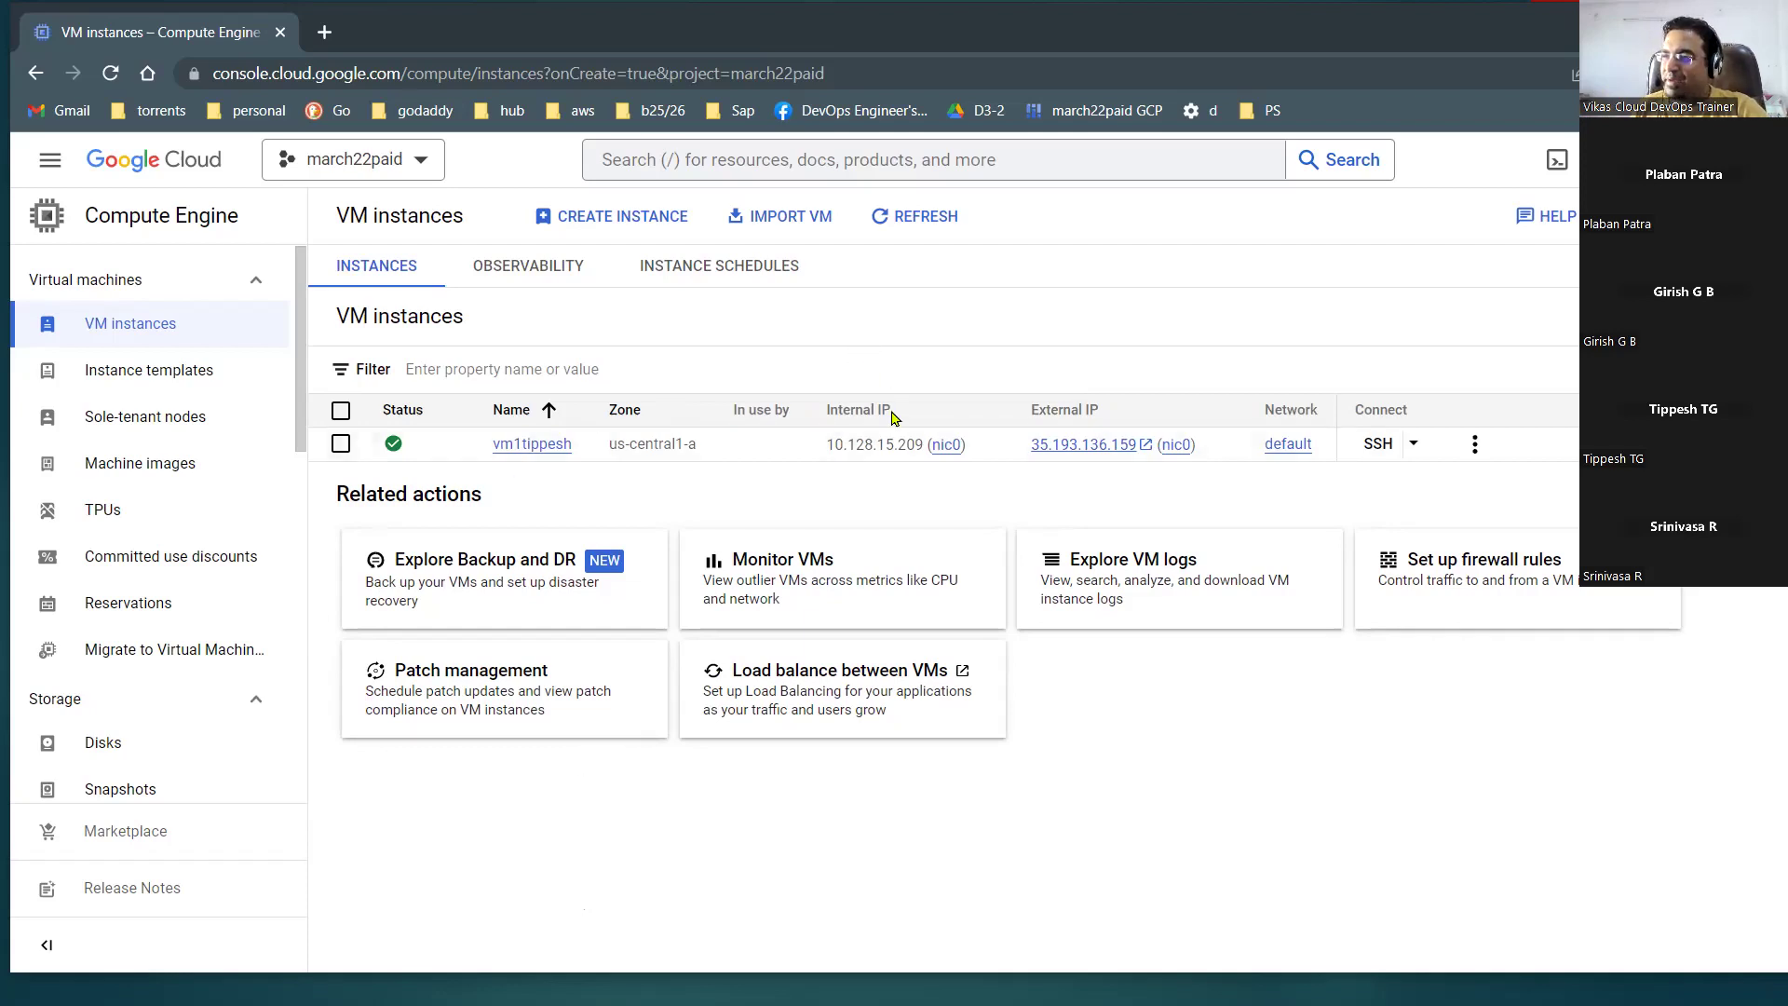
Open an SSH session to the new VM and point out the key-transfer message, user and VM name.
click(1379, 445)
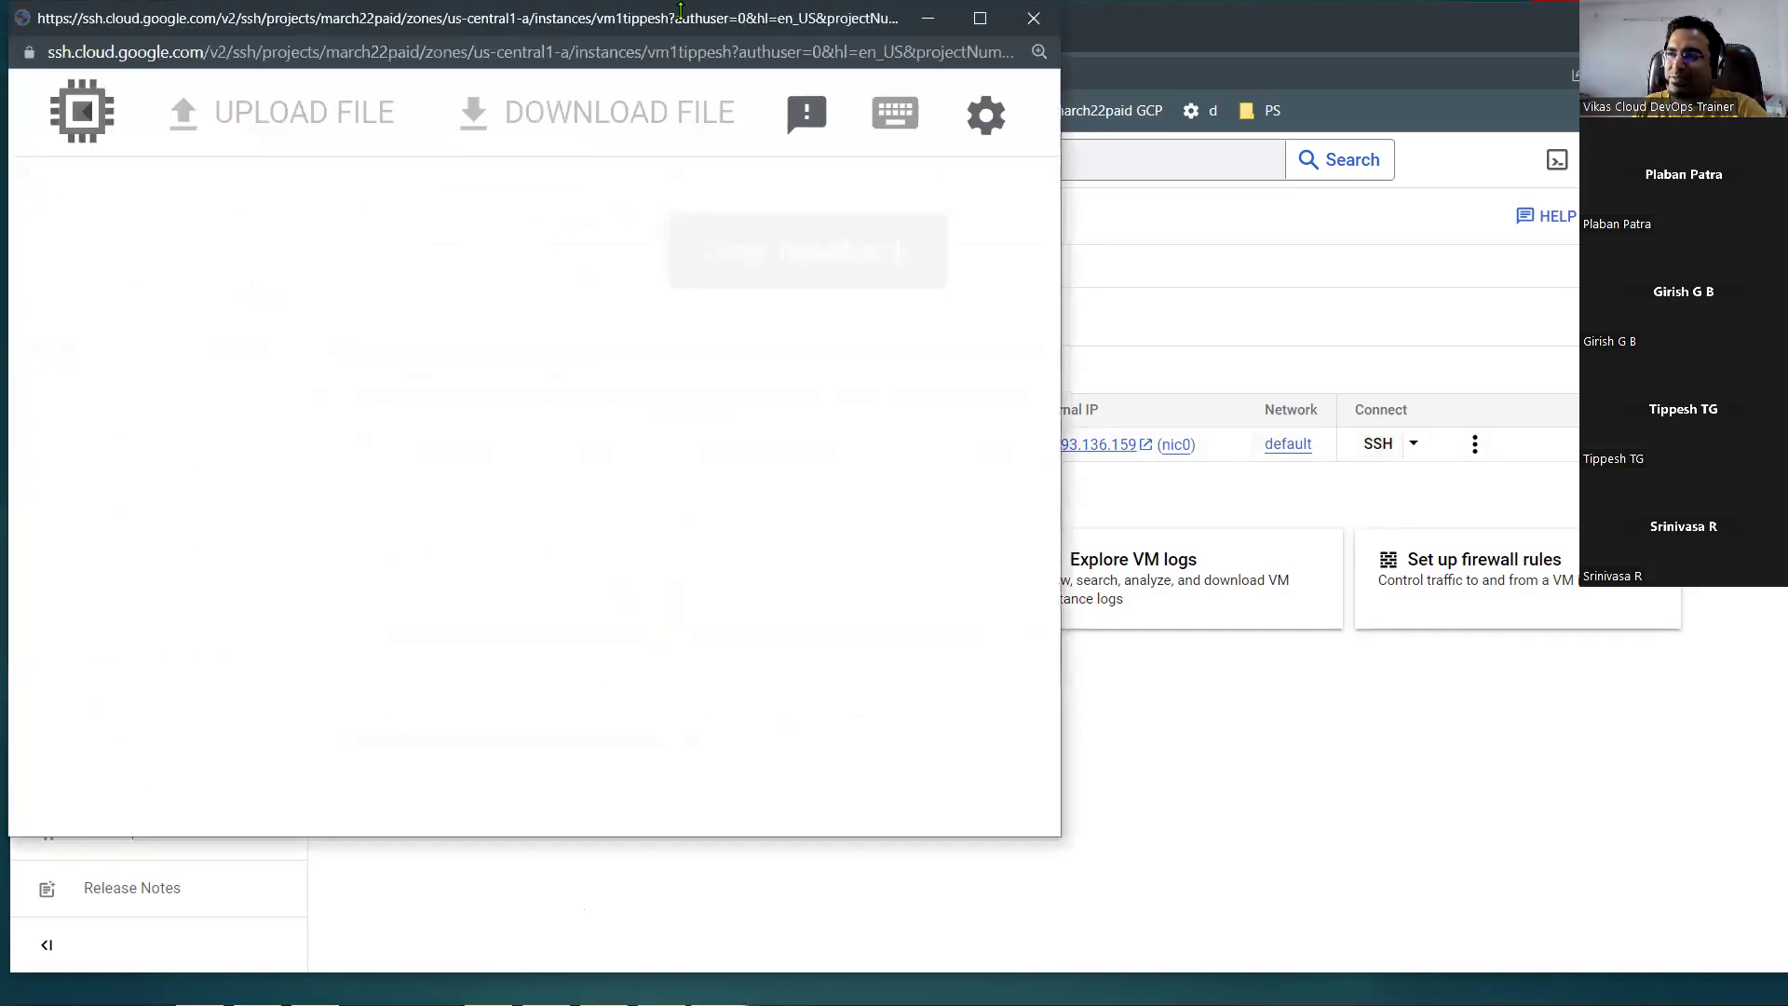
drag(659, 20, 937, 125)
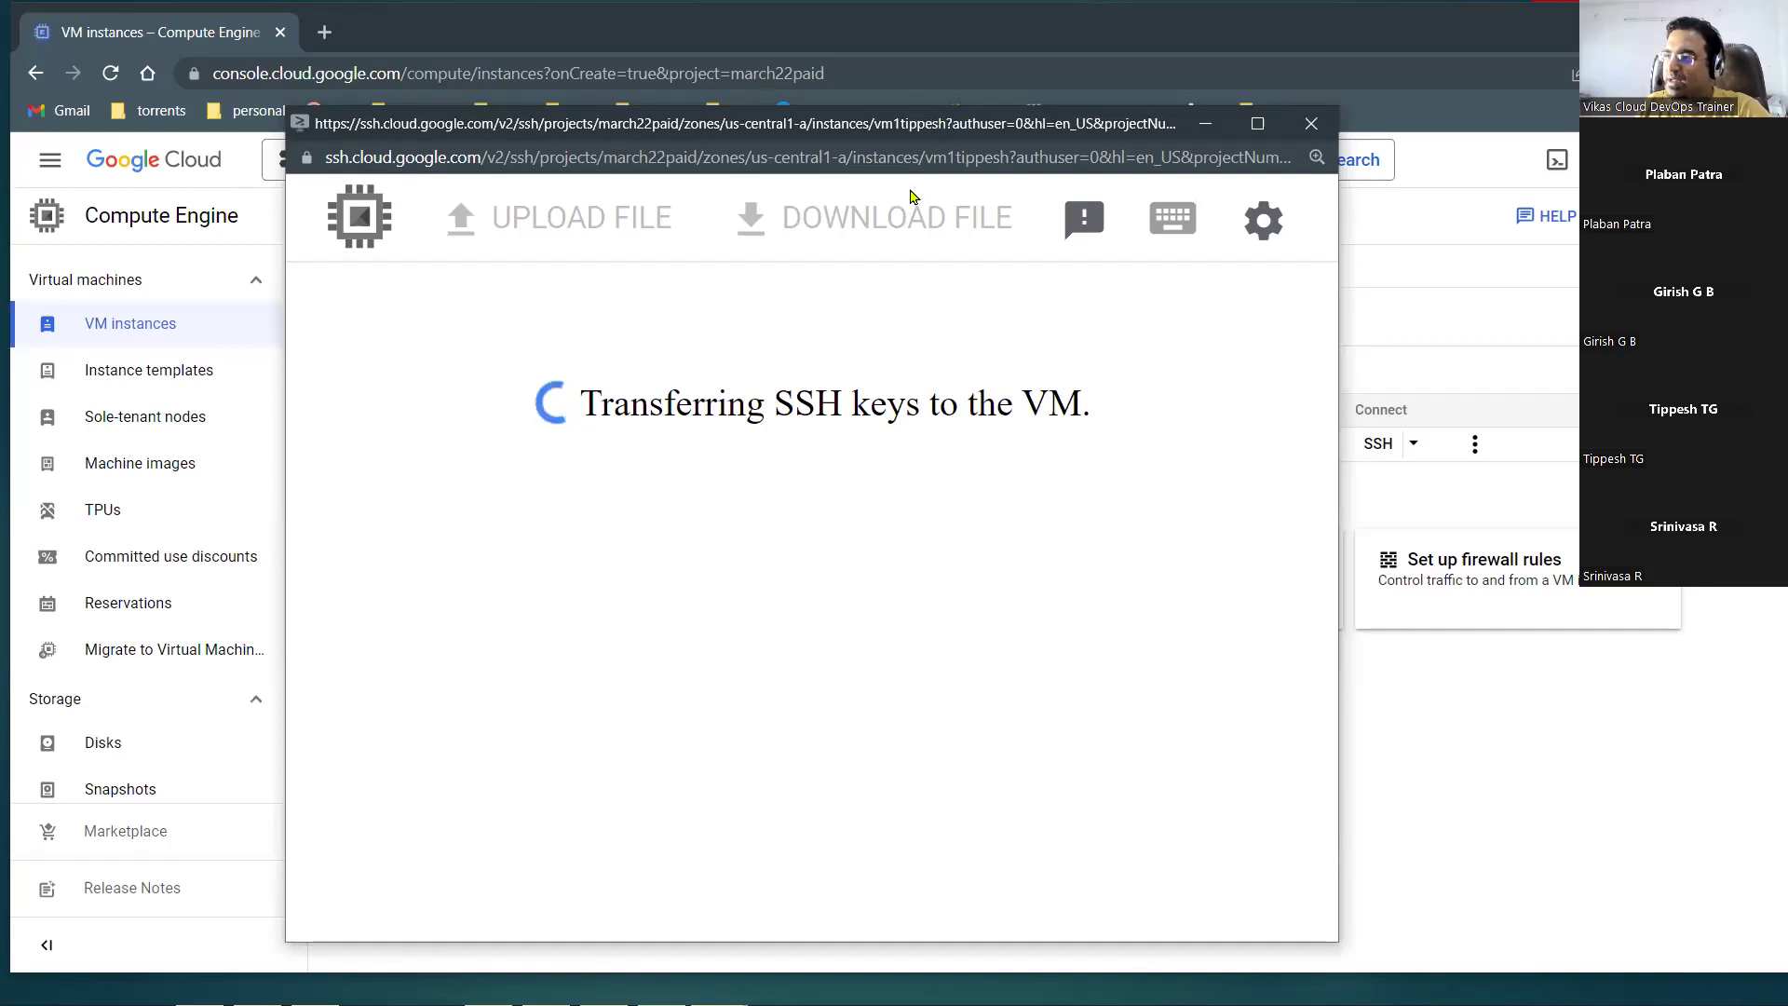
drag(601, 402, 900, 403)
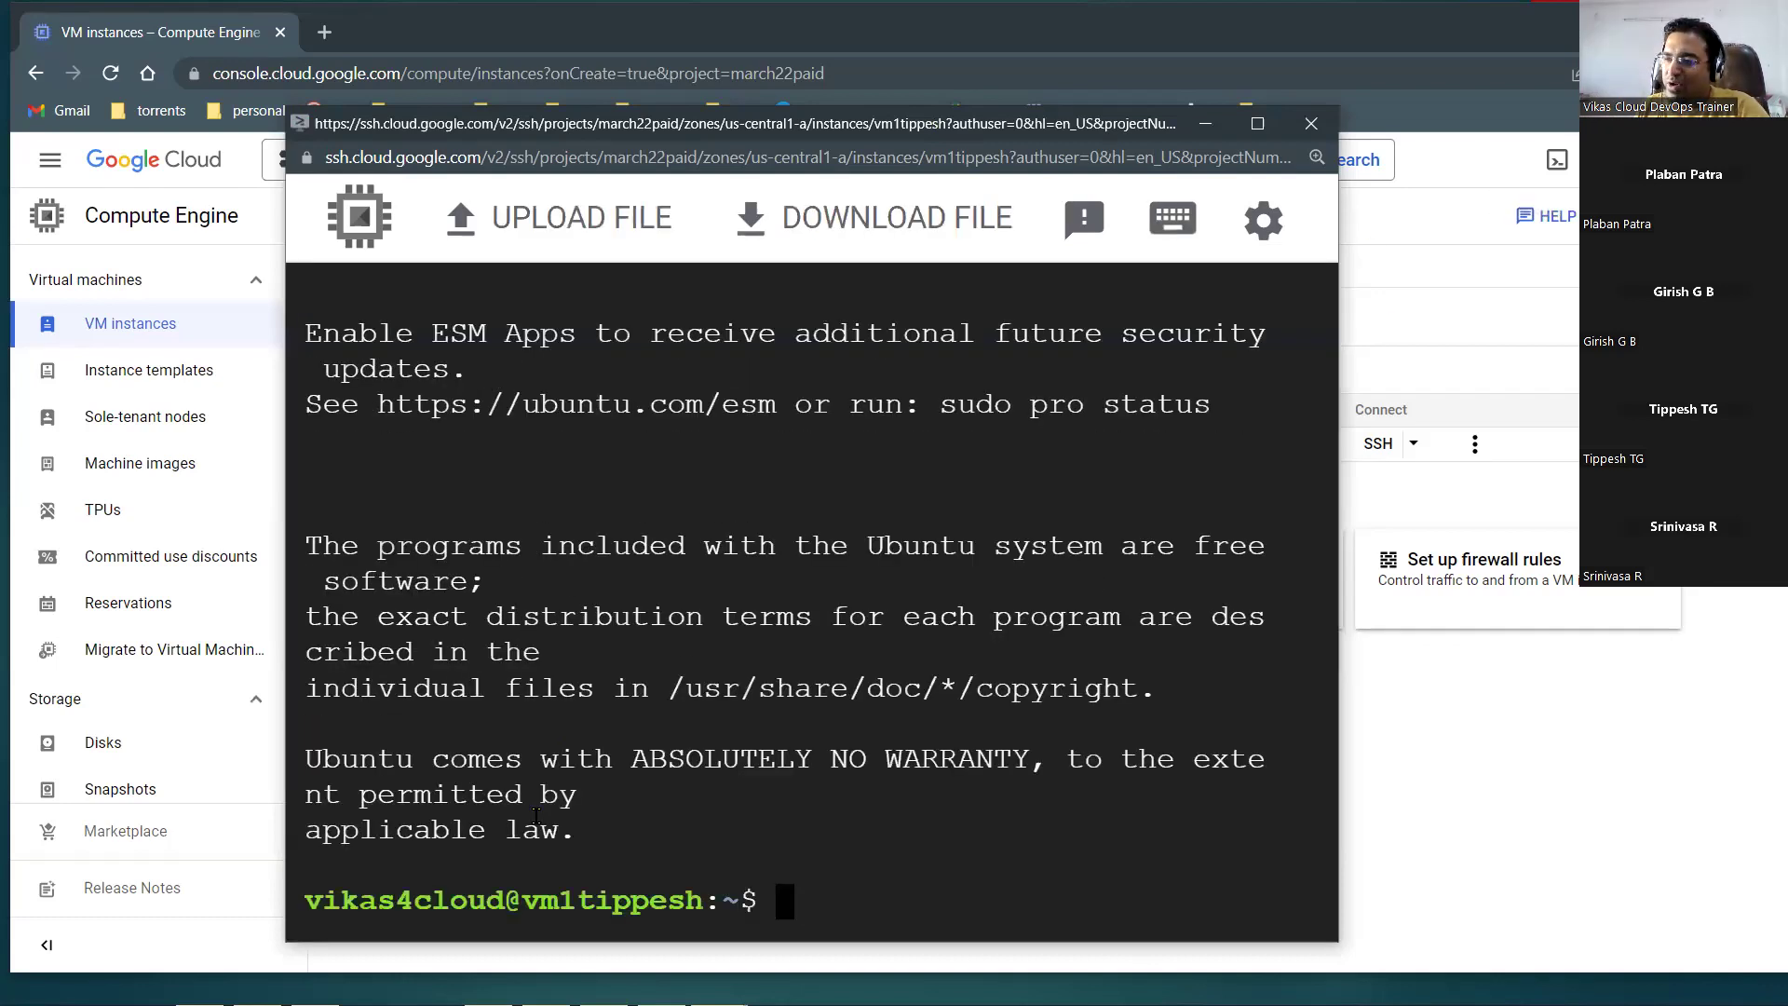
drag(320, 901, 475, 900)
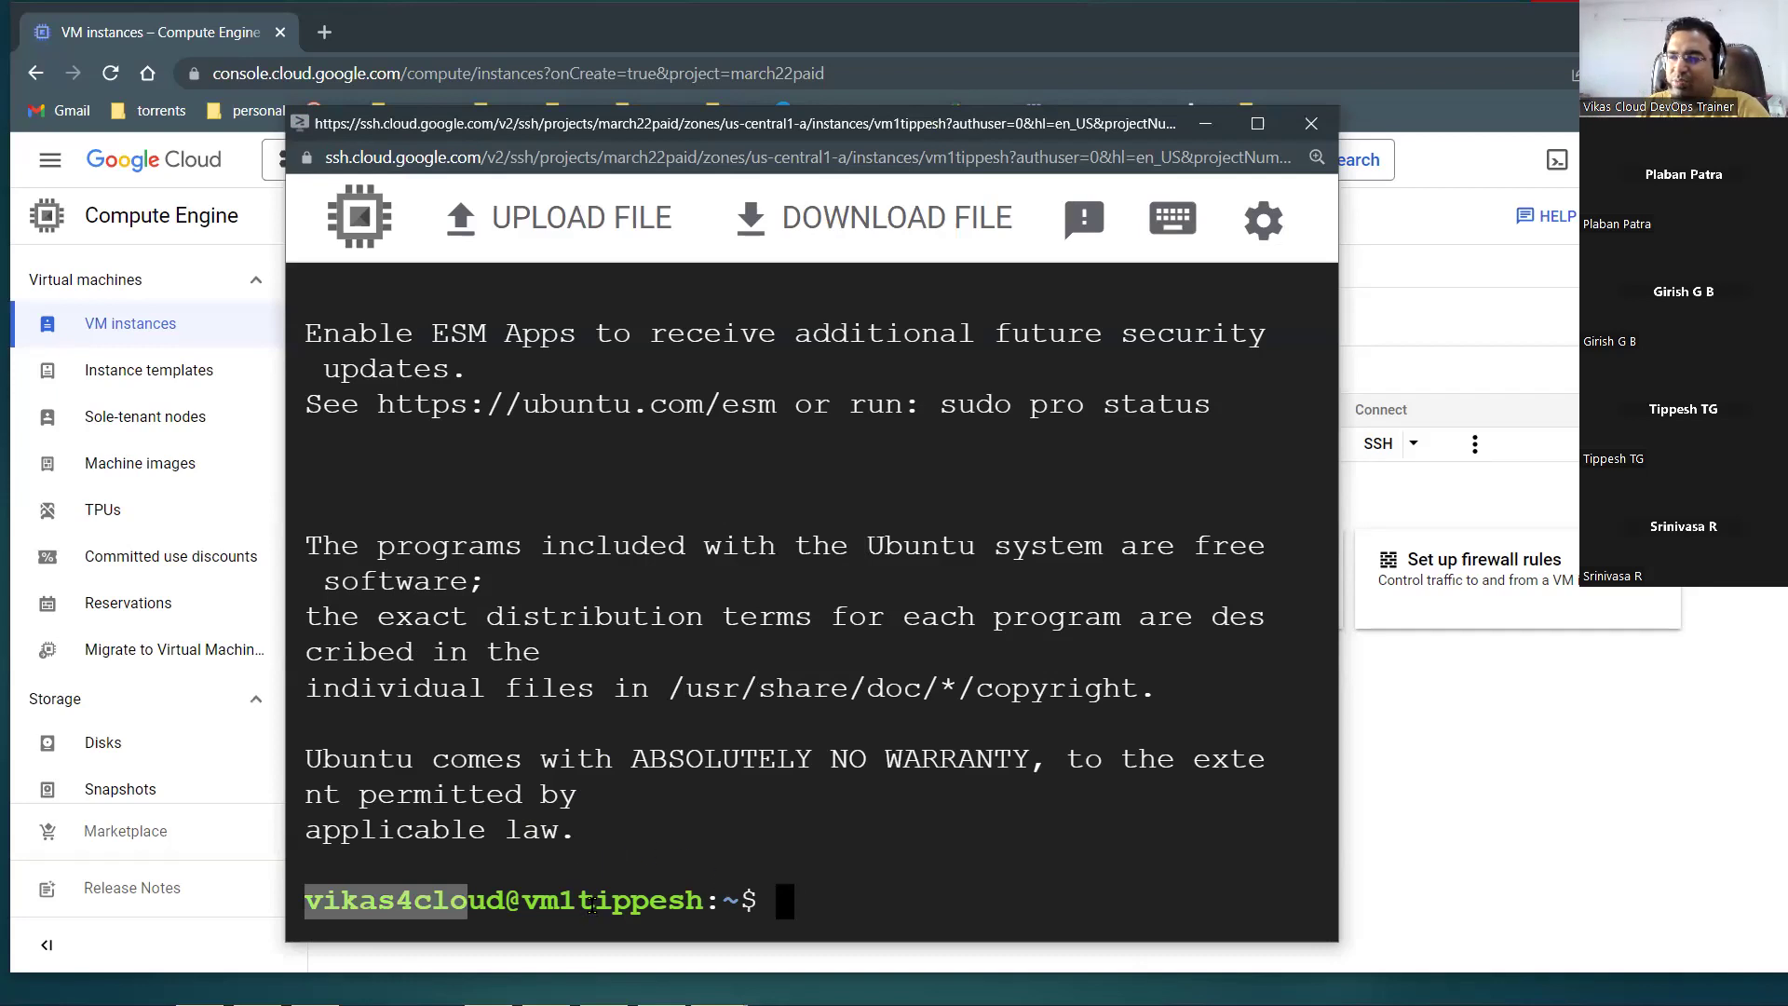
drag(594, 900, 661, 897)
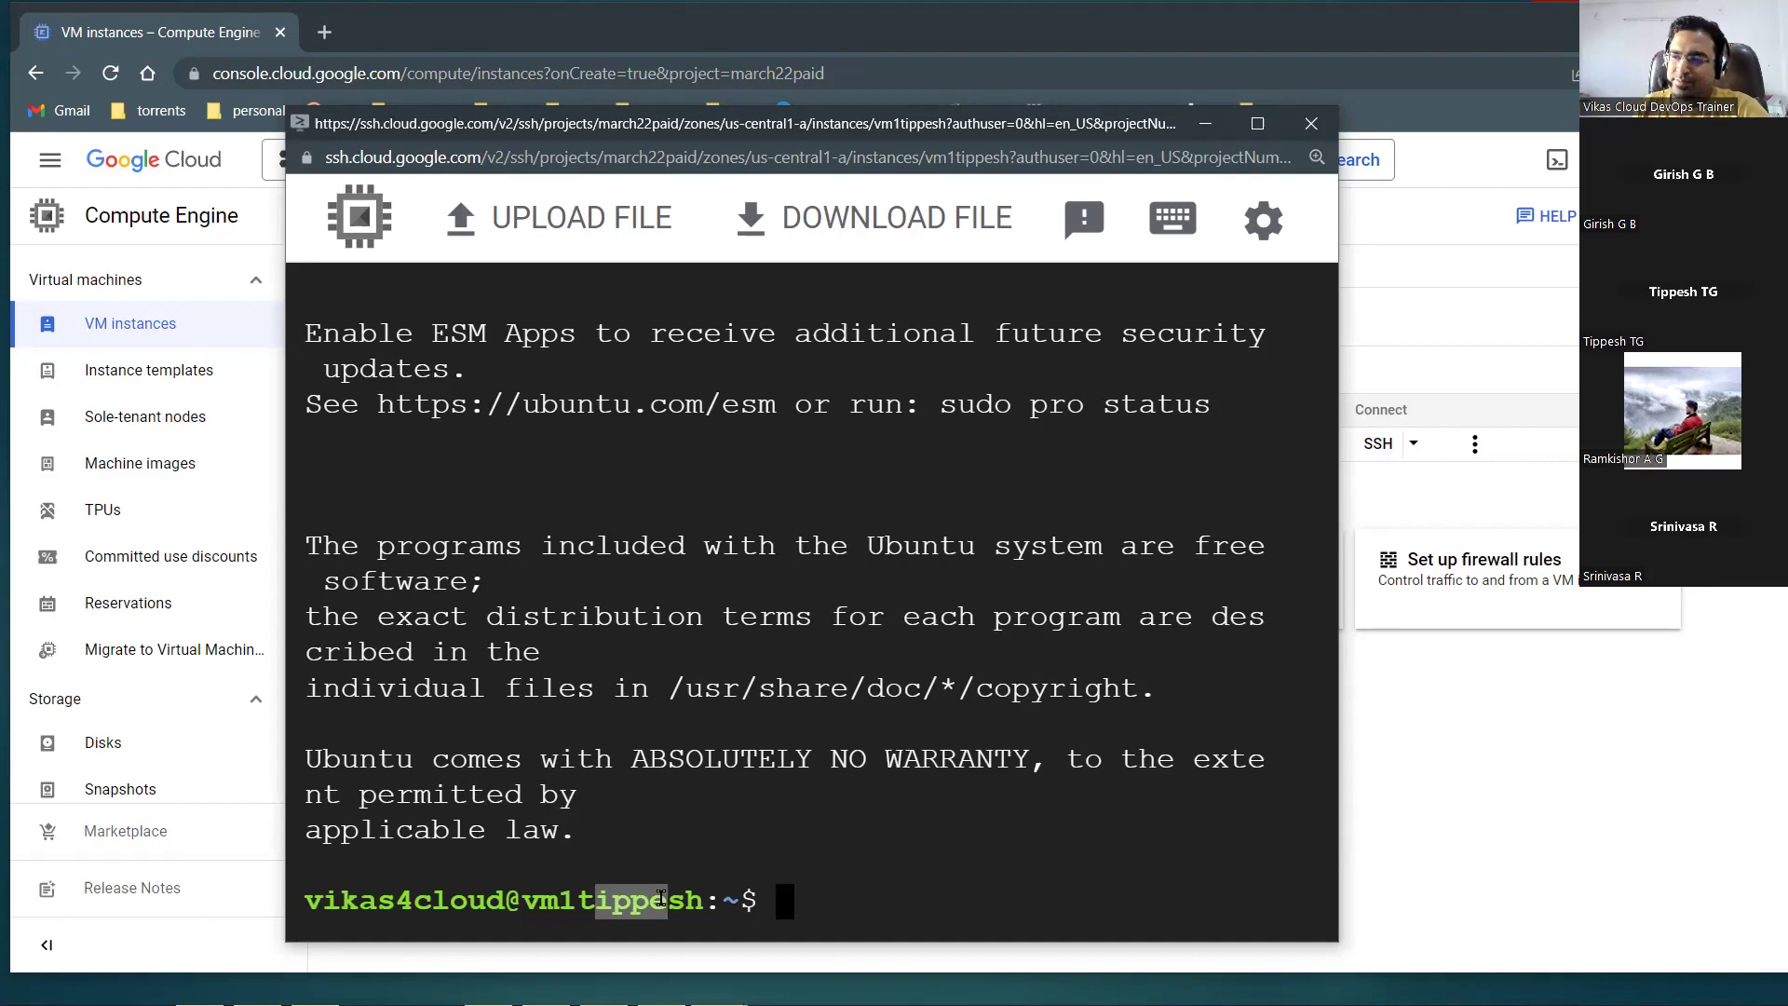
Minimize the SSH window and switch to the PowerPoint slide listing ways to create a Linux VM.
click(1206, 123)
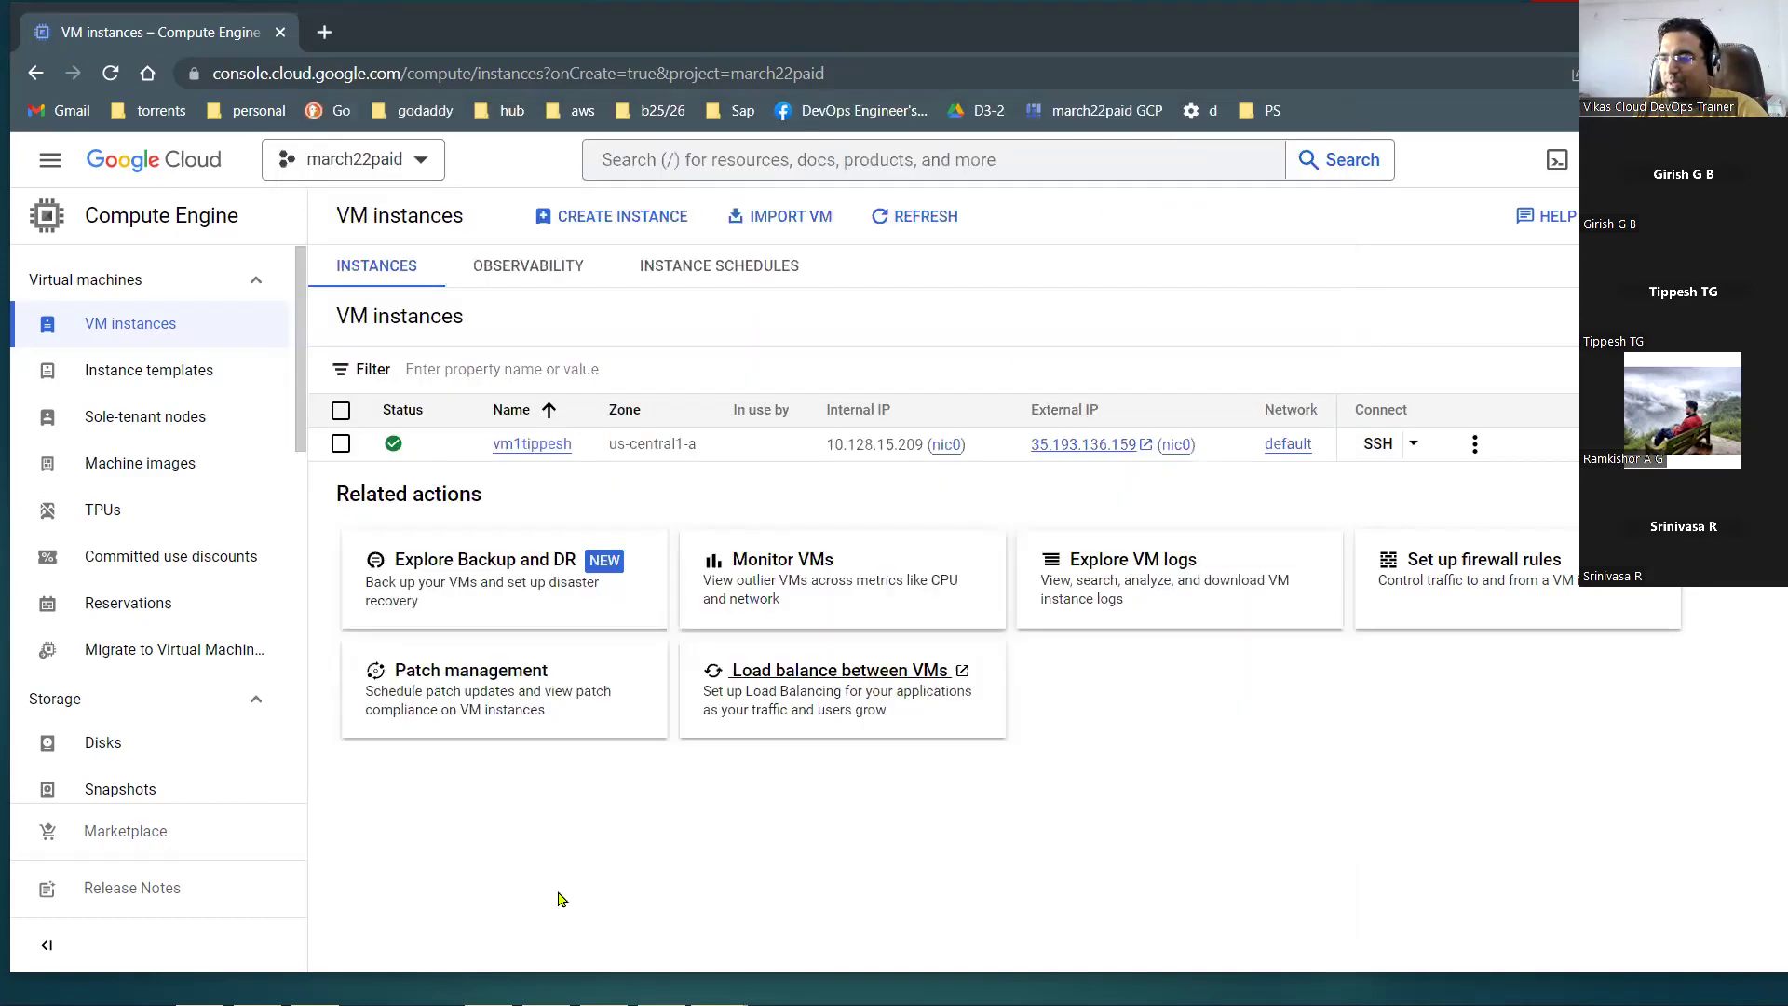
click(270, 996)
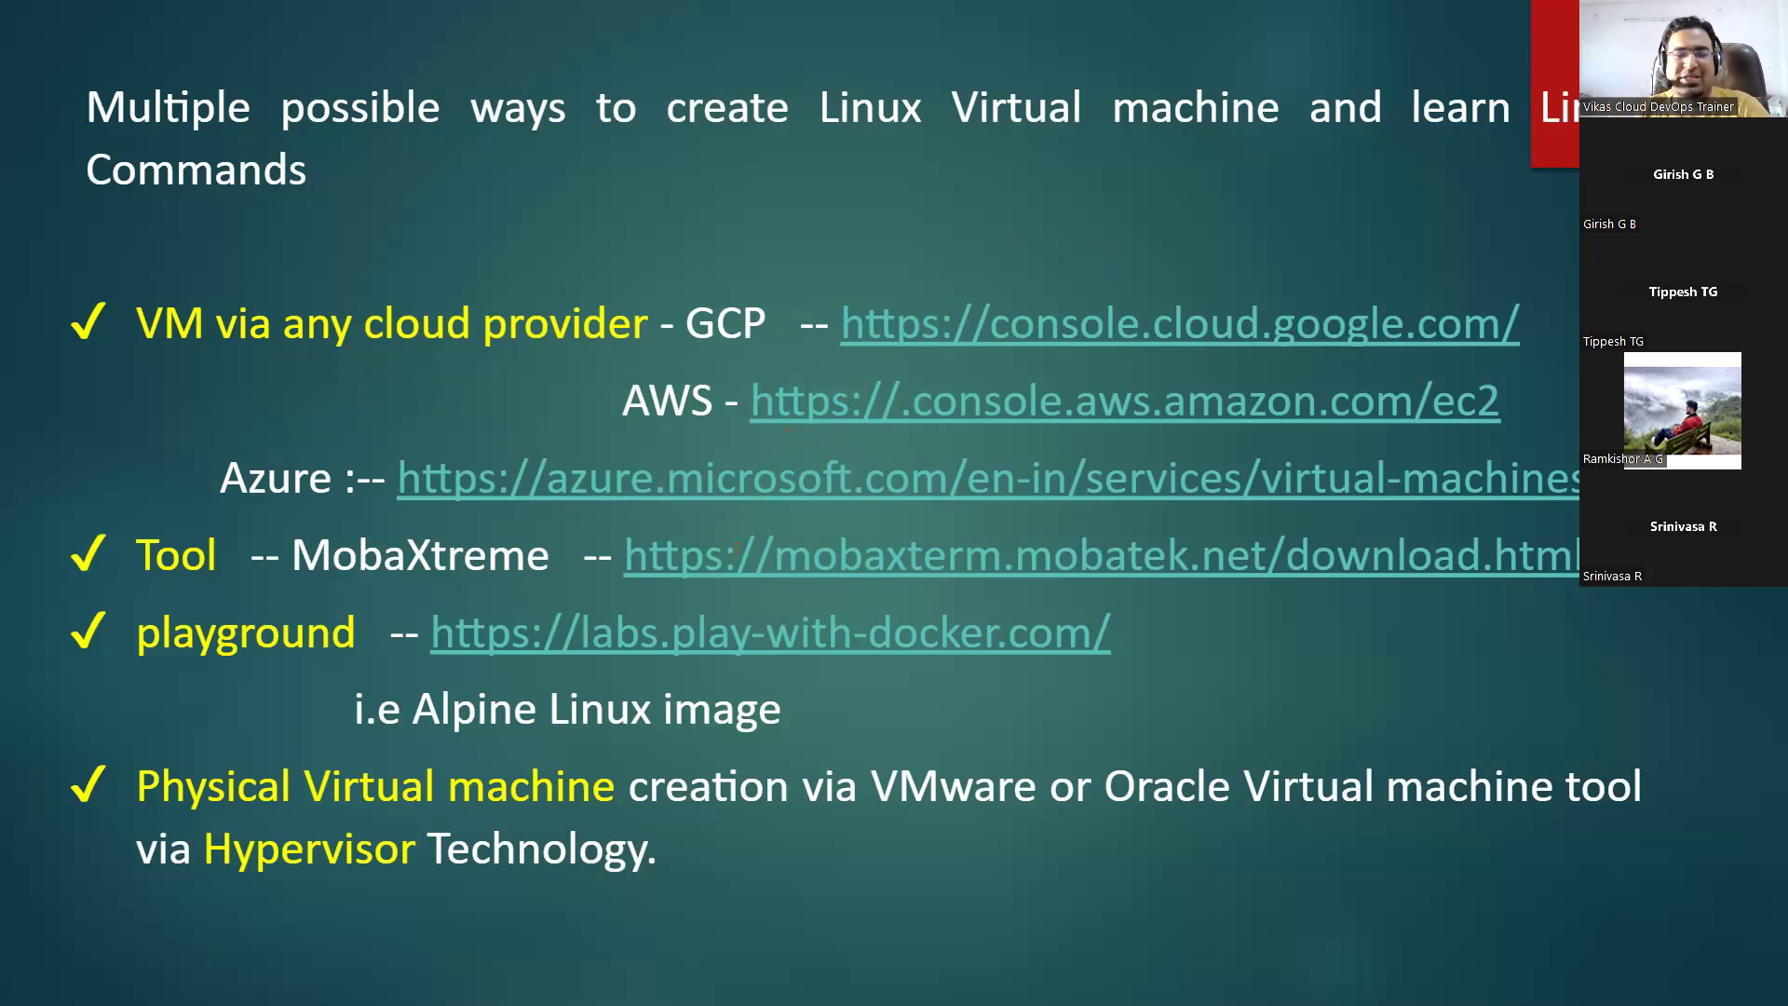
Open the MobaXterm download page from the slide and highlight 'mobaxterm' in its address.
click(914, 563)
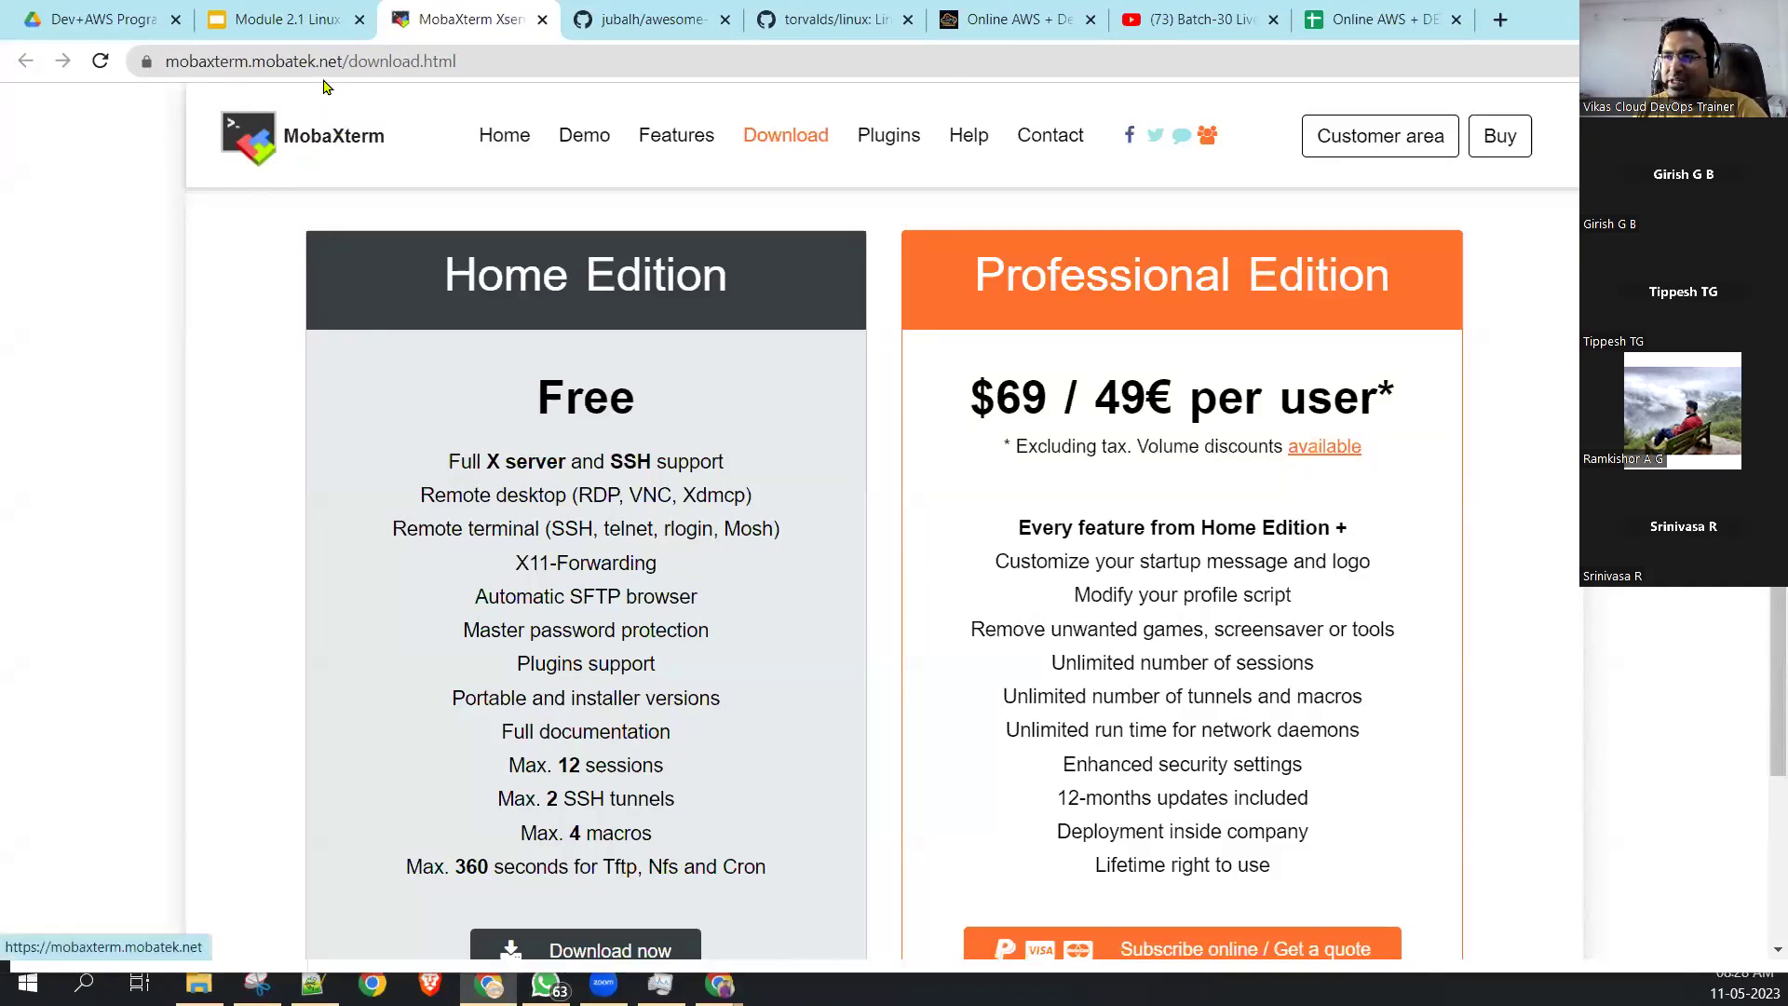
click(232, 62)
double_click(232, 63)
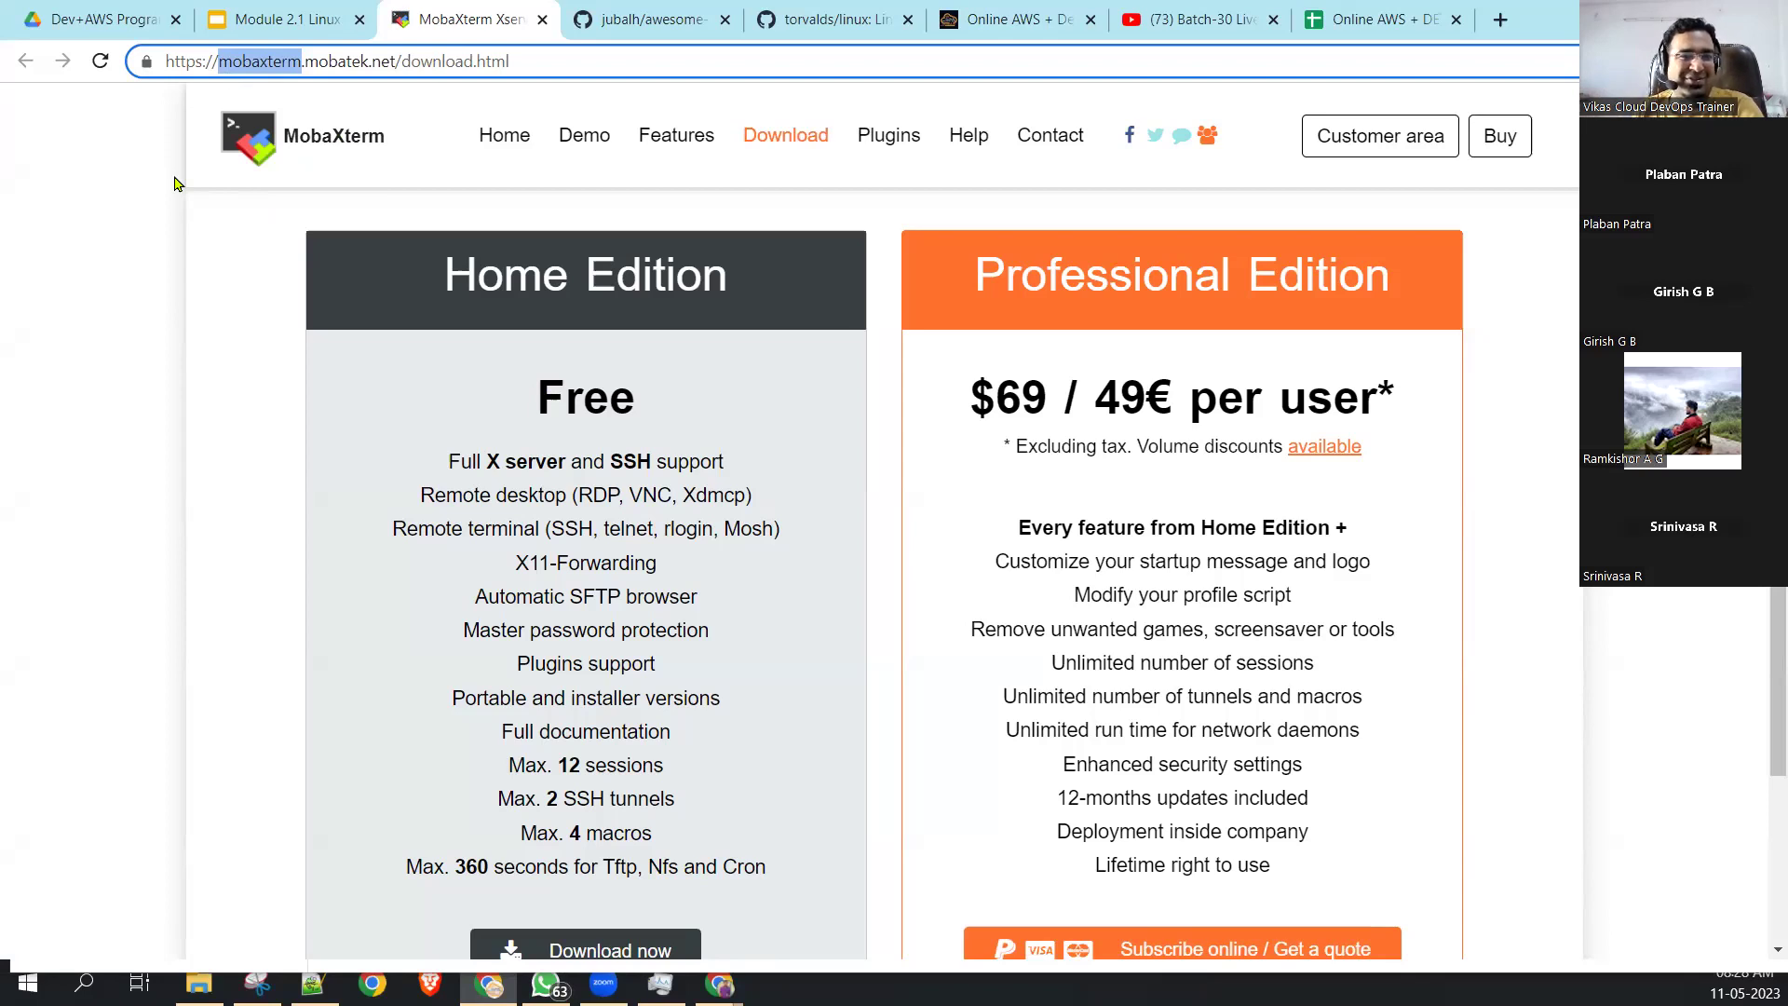
Highlight the Home Edition's SSH support, RDP/VNC/Xdmcp protocols, feature list and Free label.
drag(571, 461, 723, 463)
drag(593, 495, 759, 503)
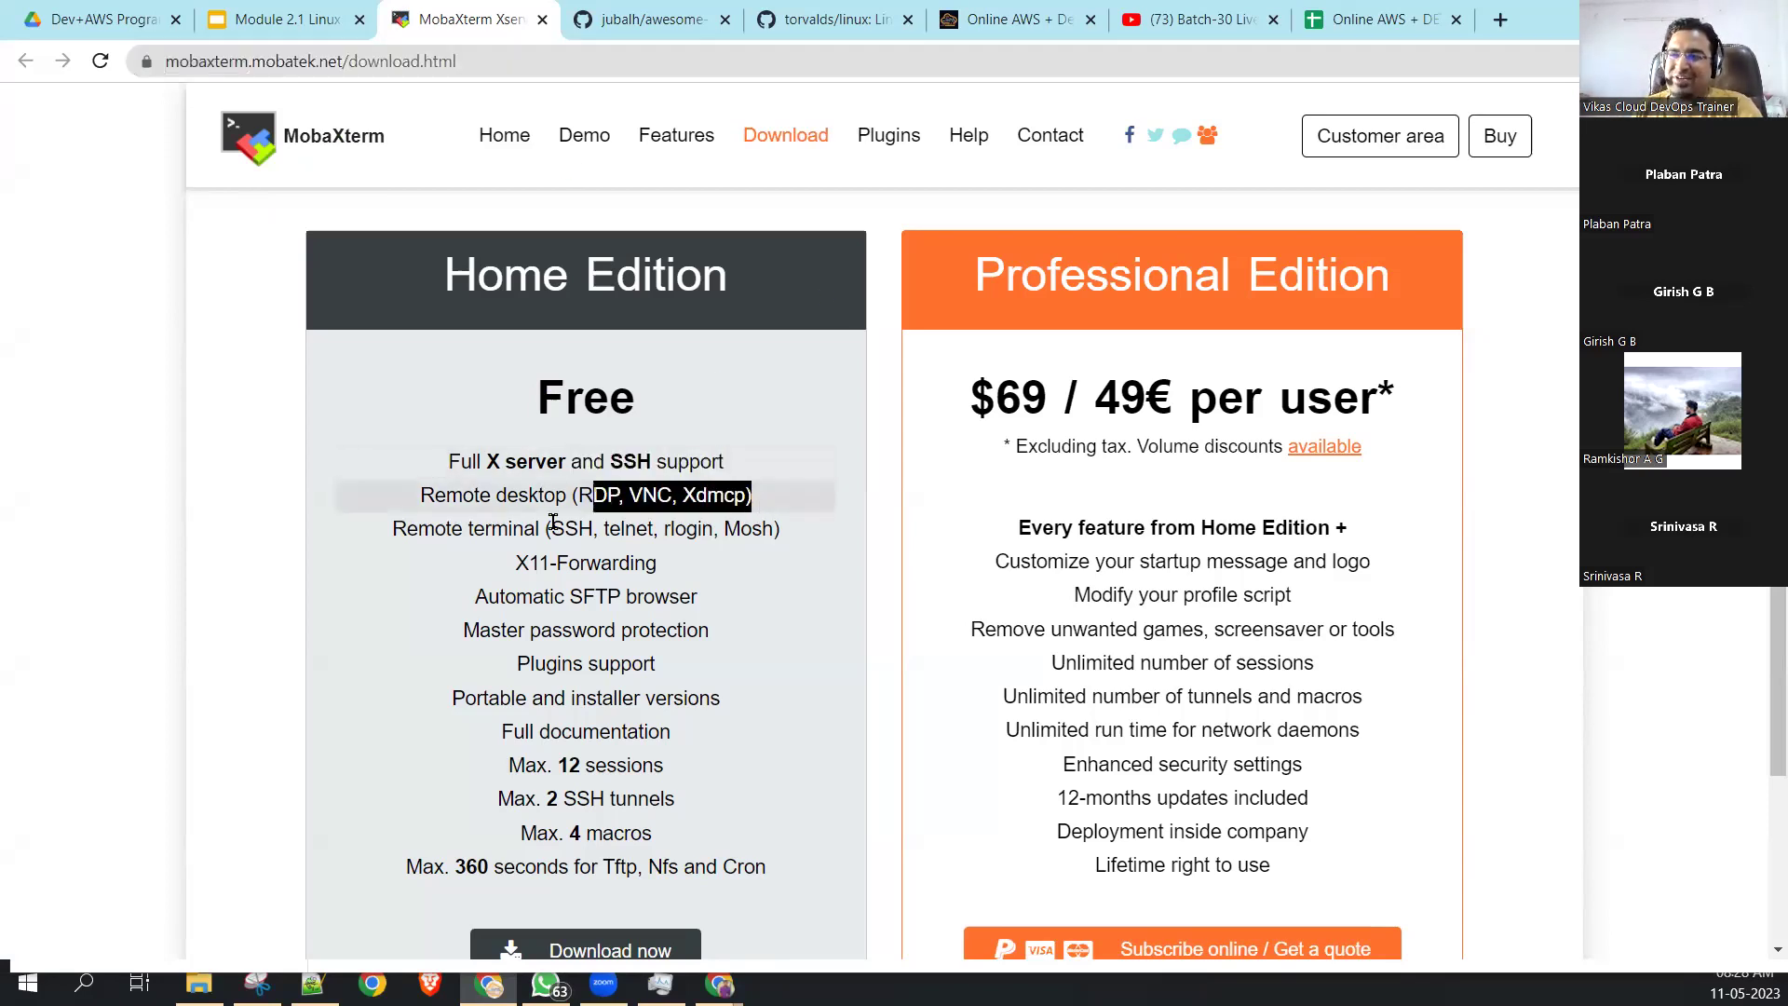
click(626, 519)
drag(551, 528, 574, 763)
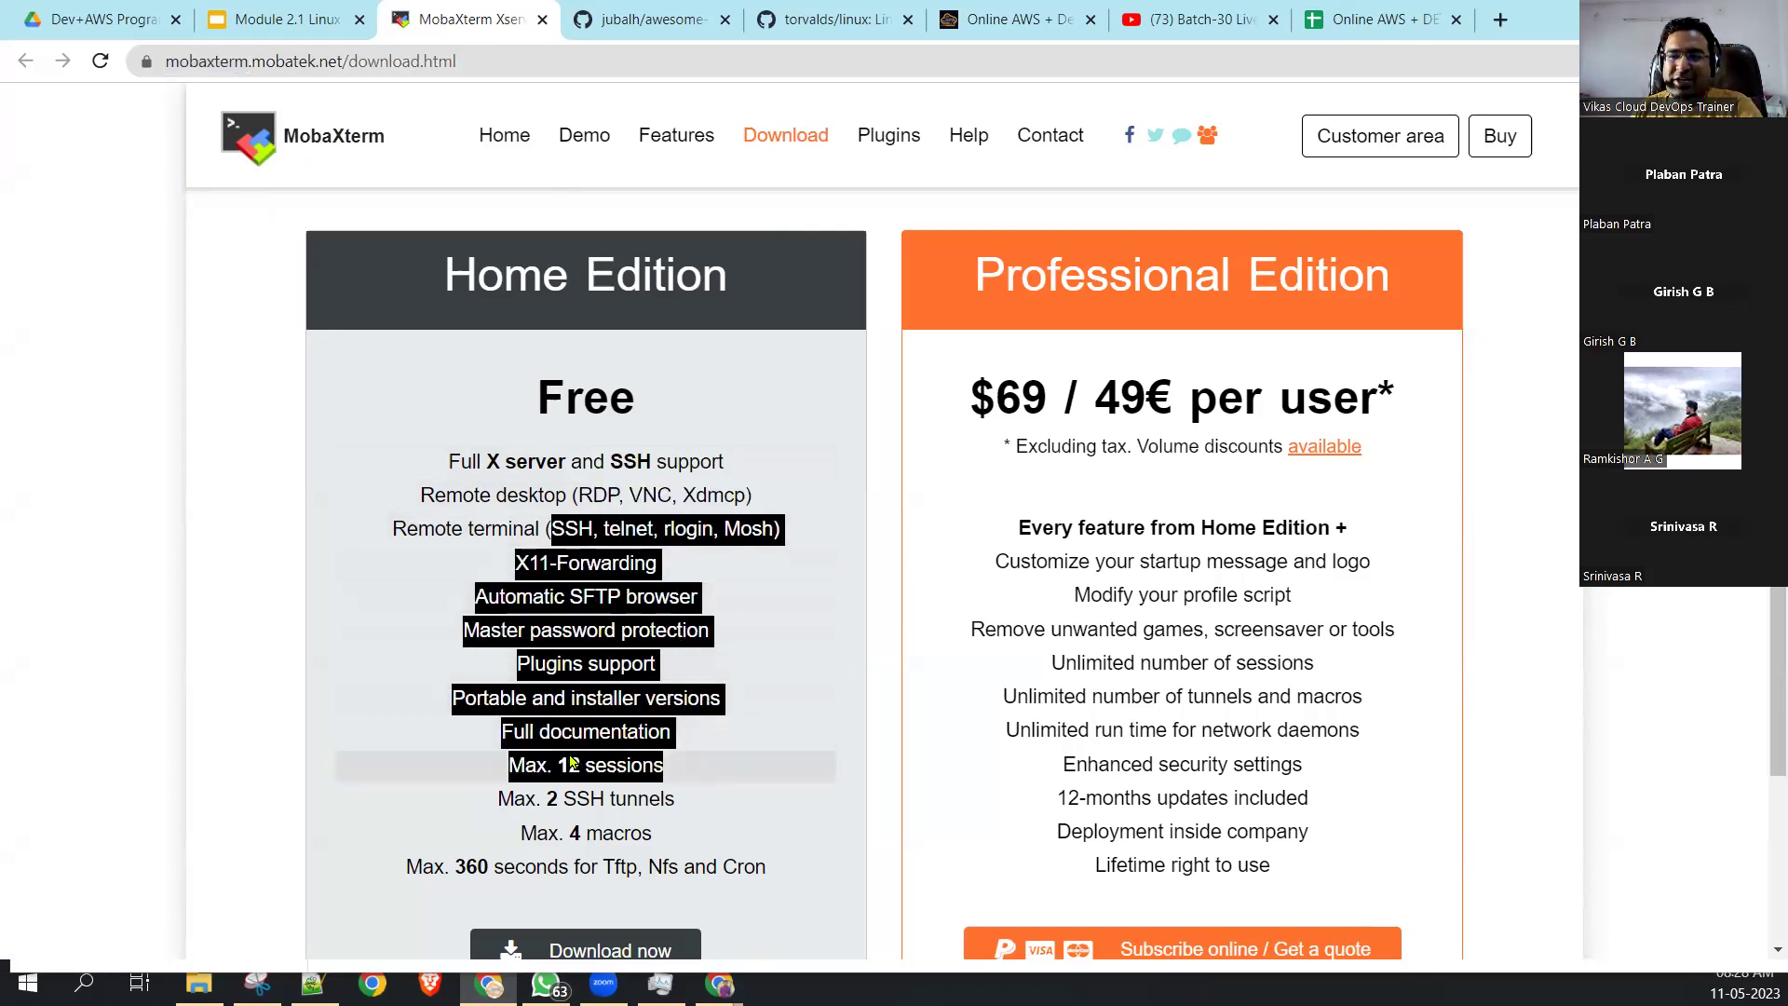
scroll(574, 764, down, 1)
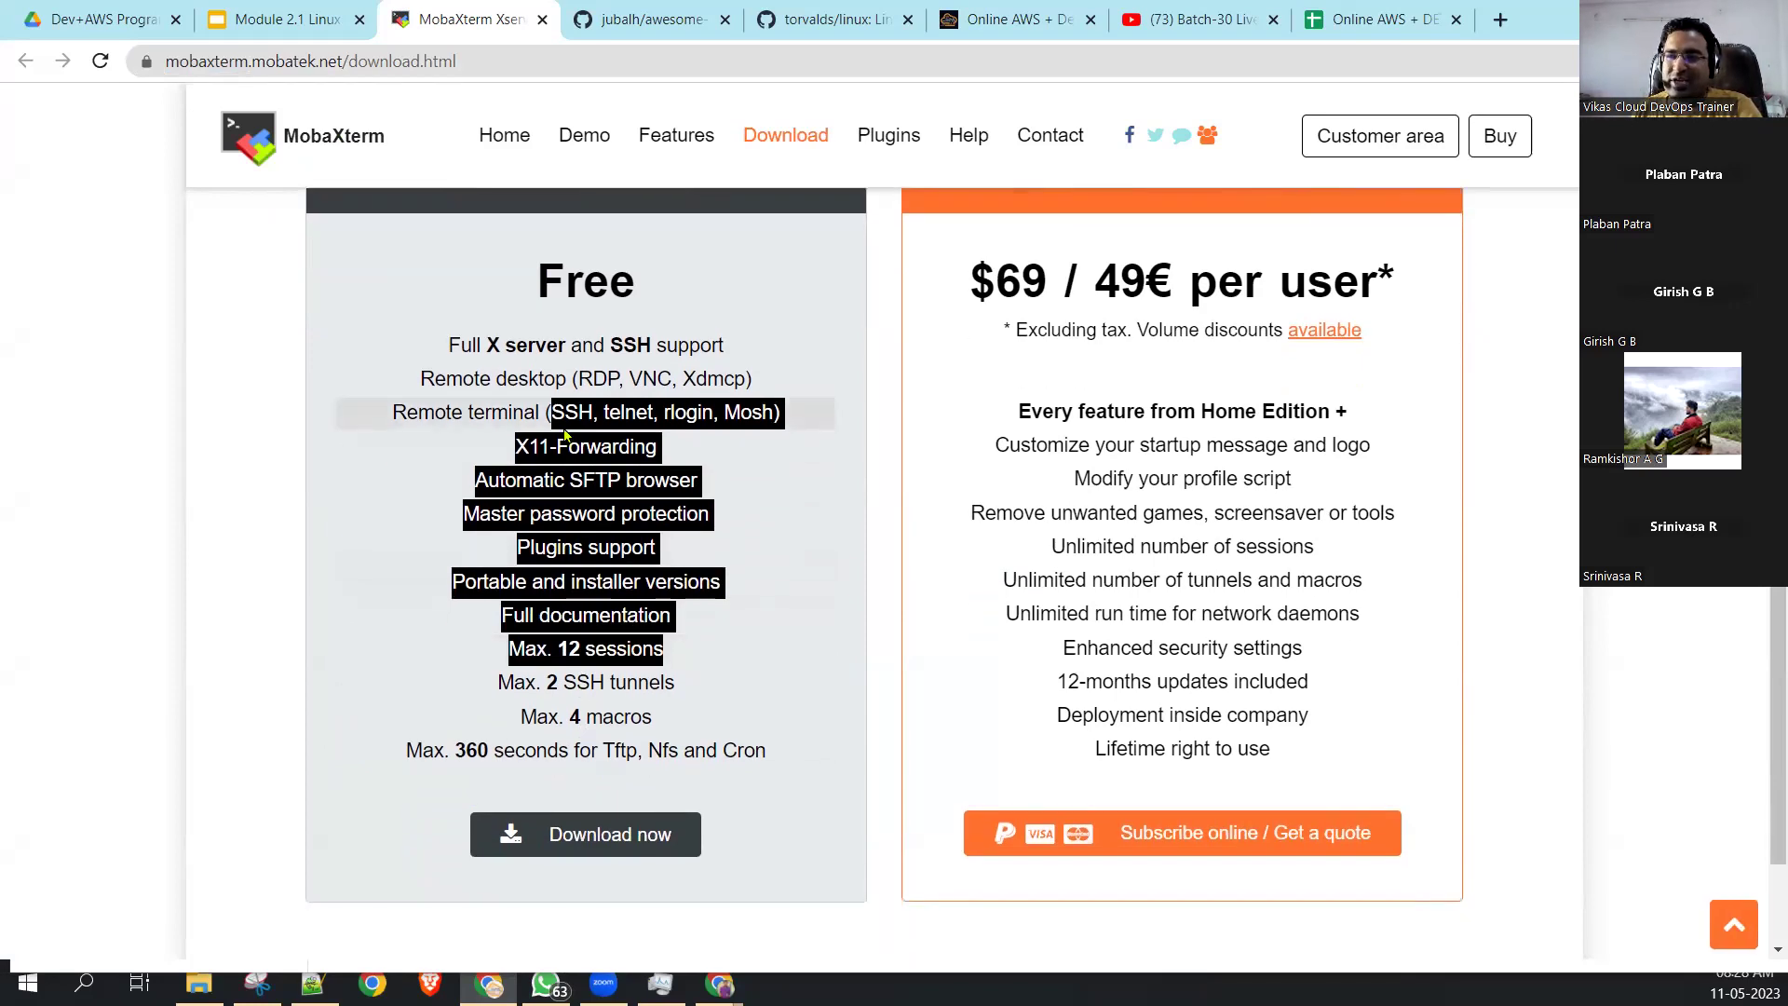
click(243, 453)
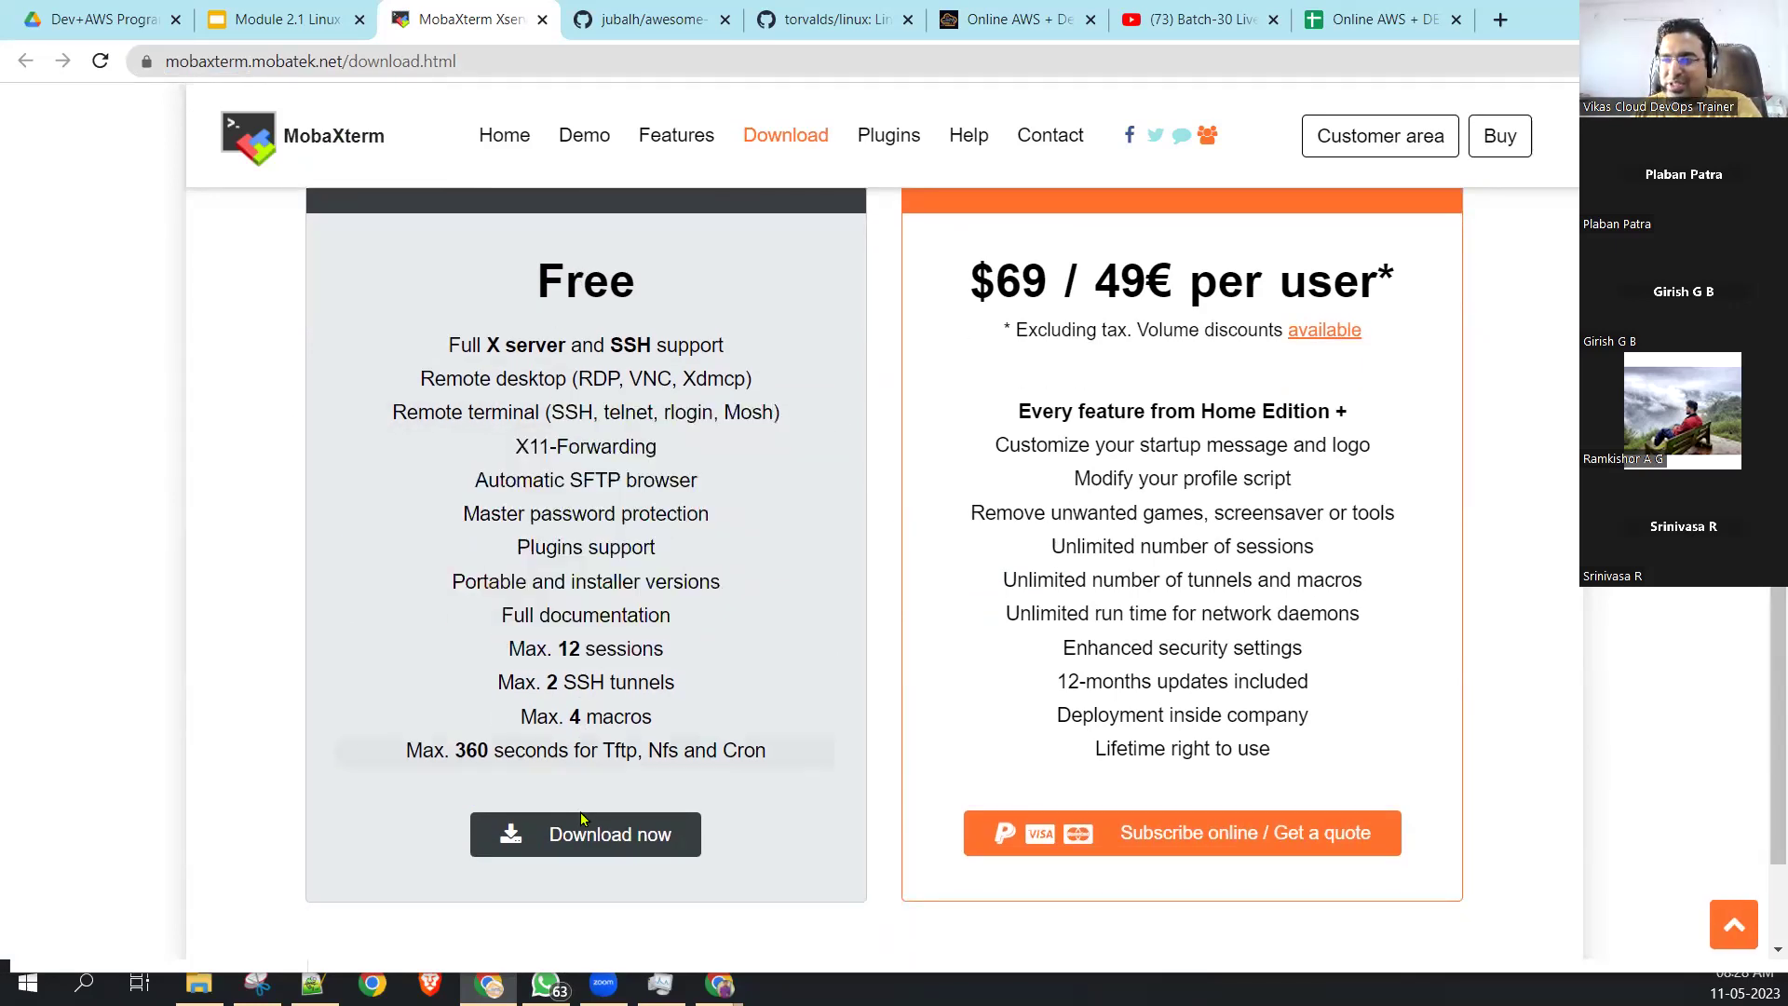
drag(533, 279, 650, 277)
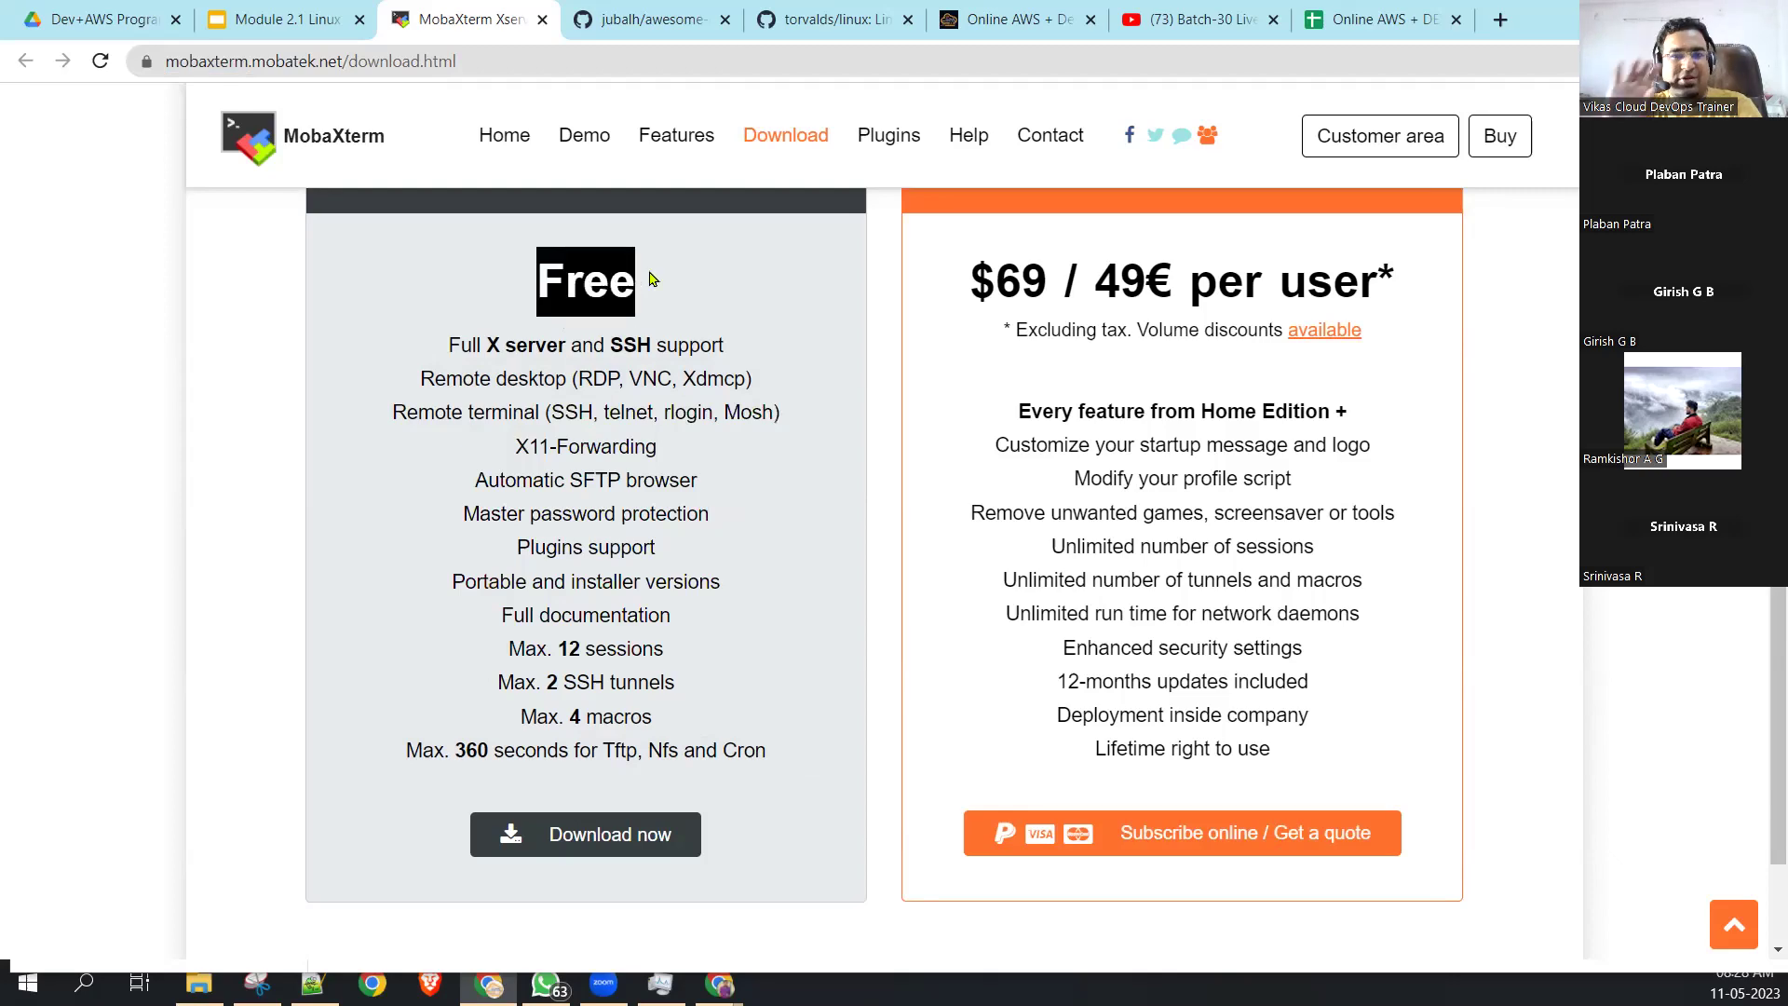
Download the MobaXterm Home Edition v23.1 portable zip from the Home Edition page.
click(590, 843)
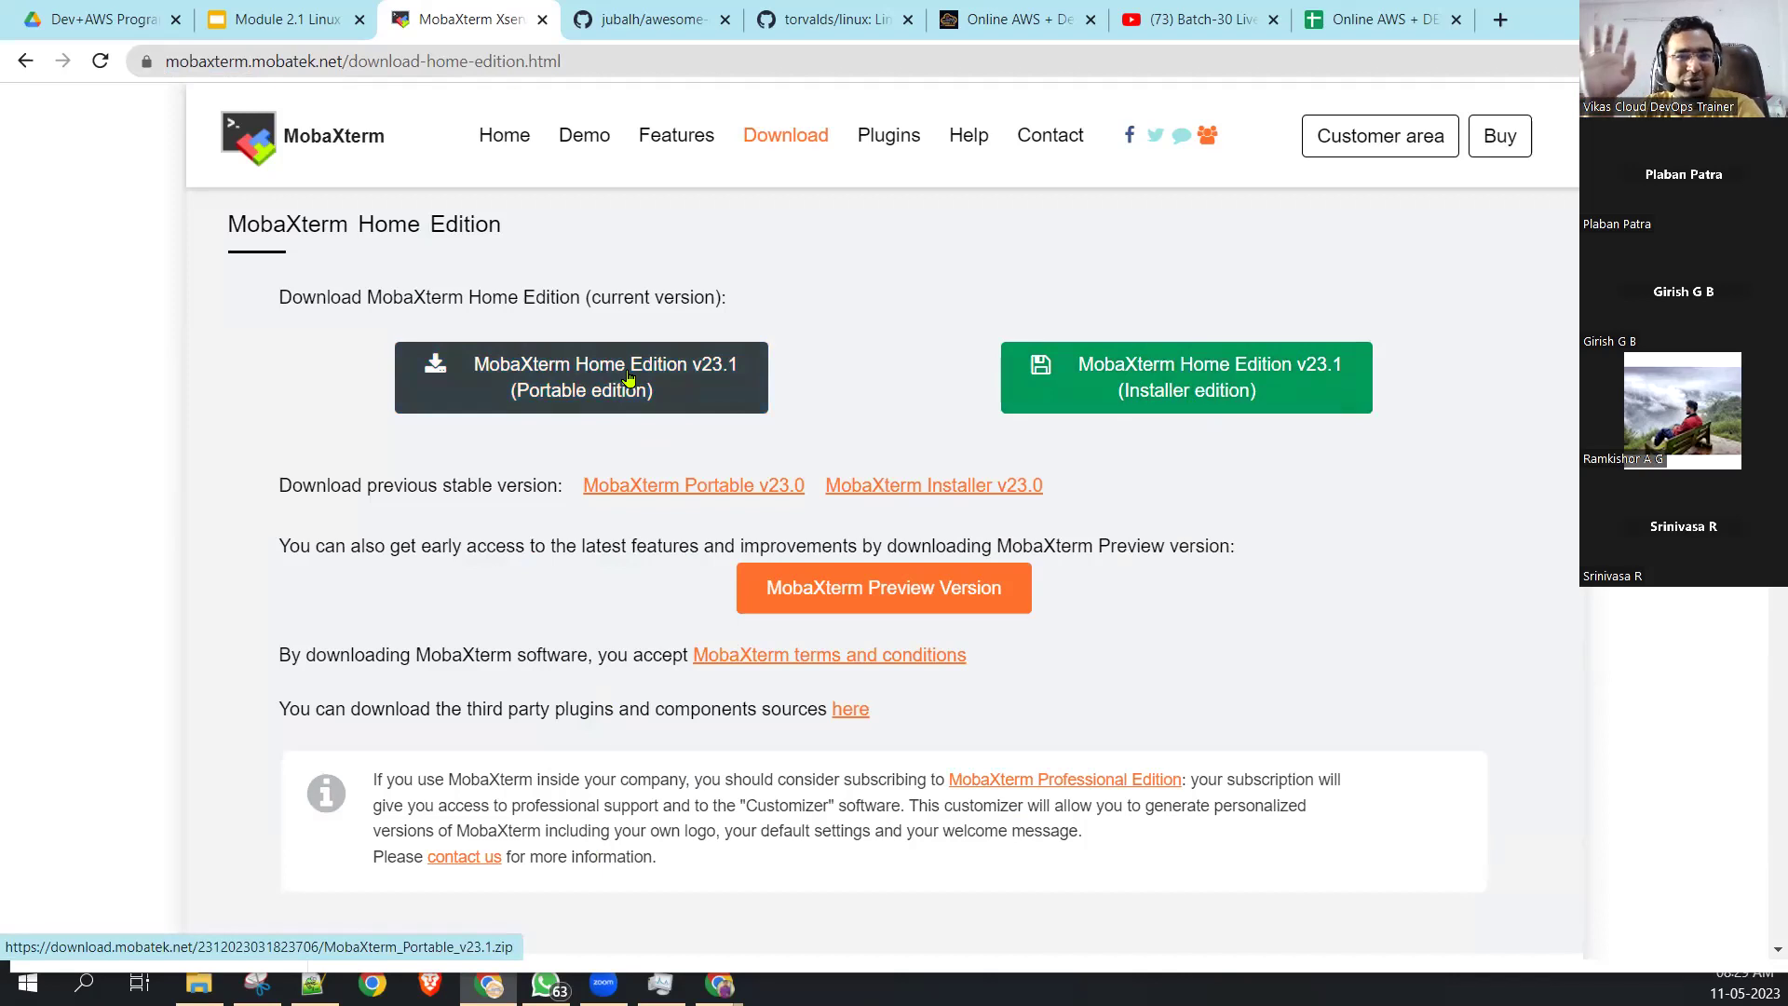
click(584, 392)
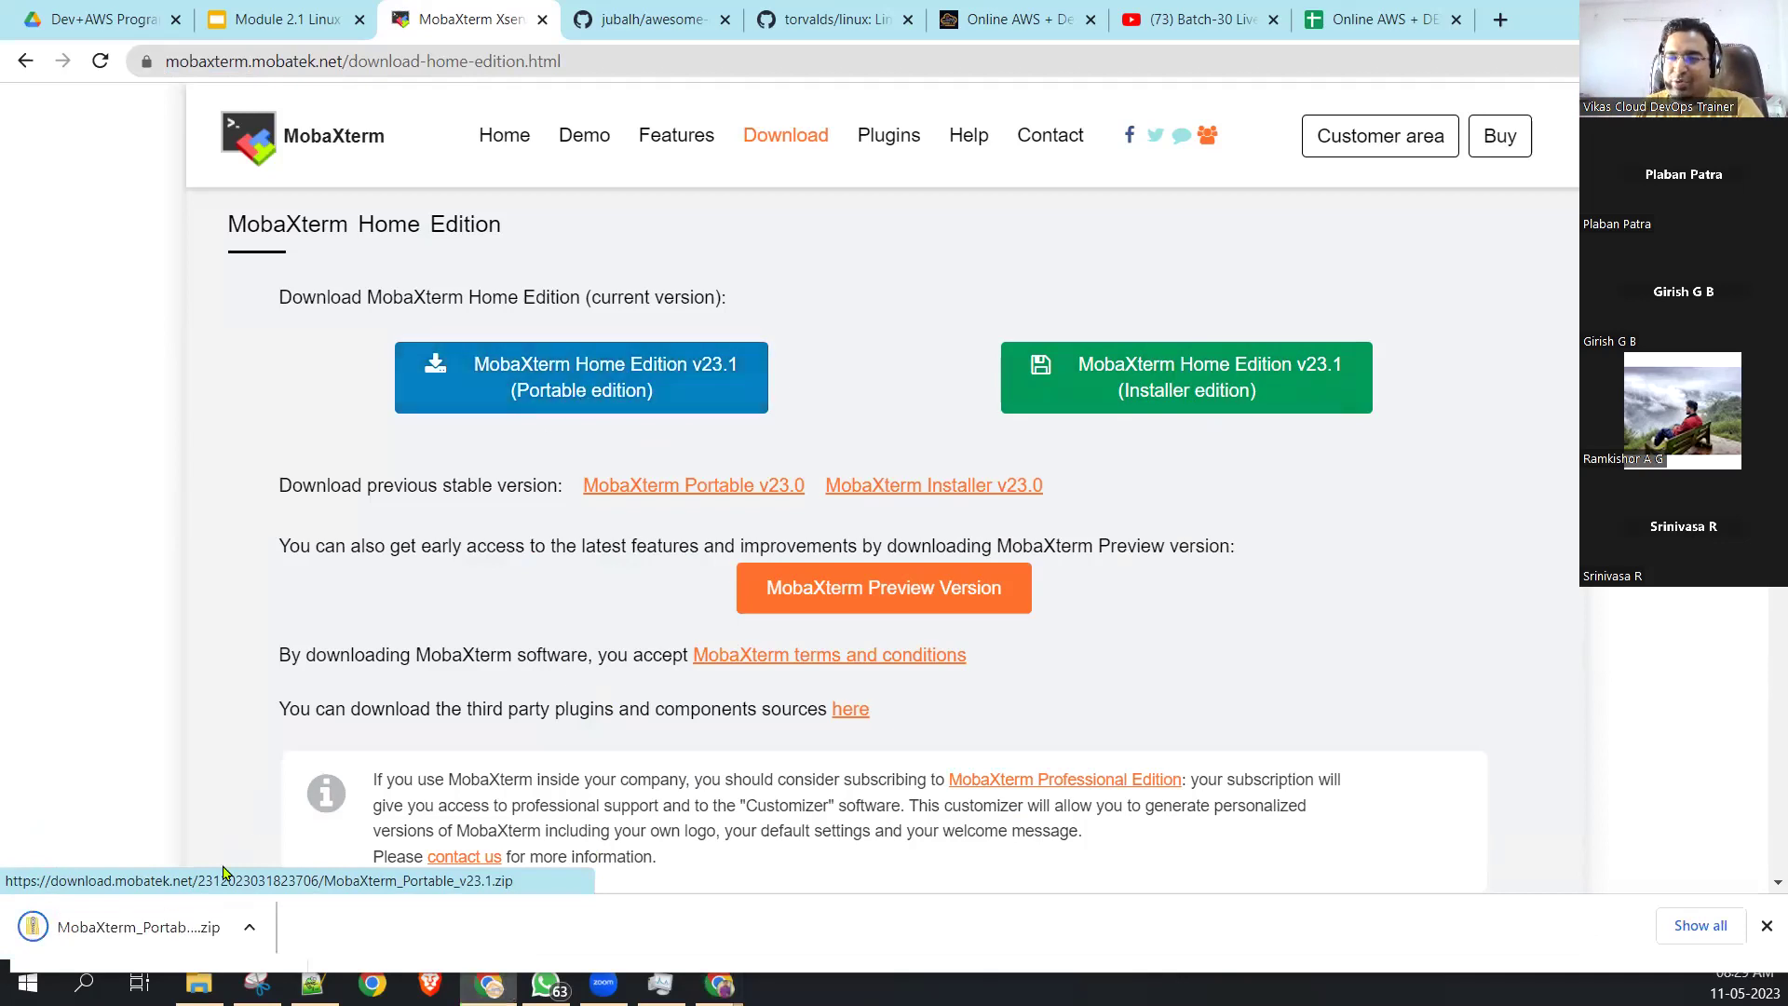
click(620, 63)
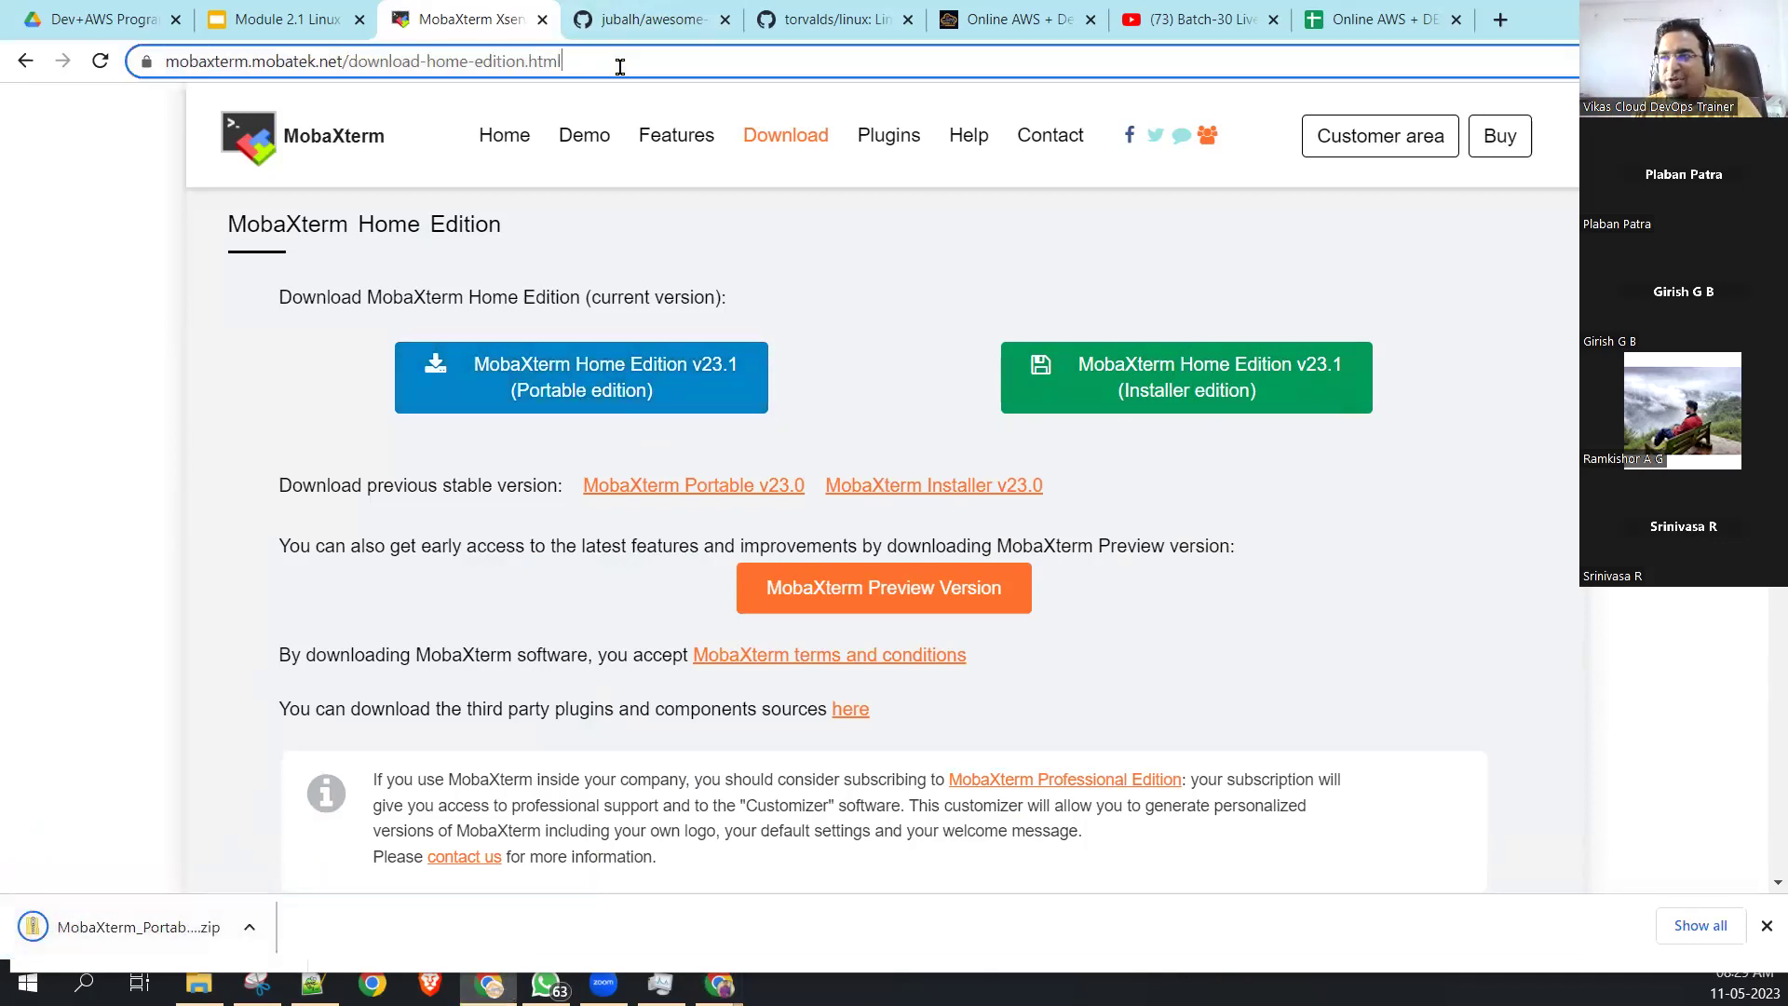
key(ctrl+a)
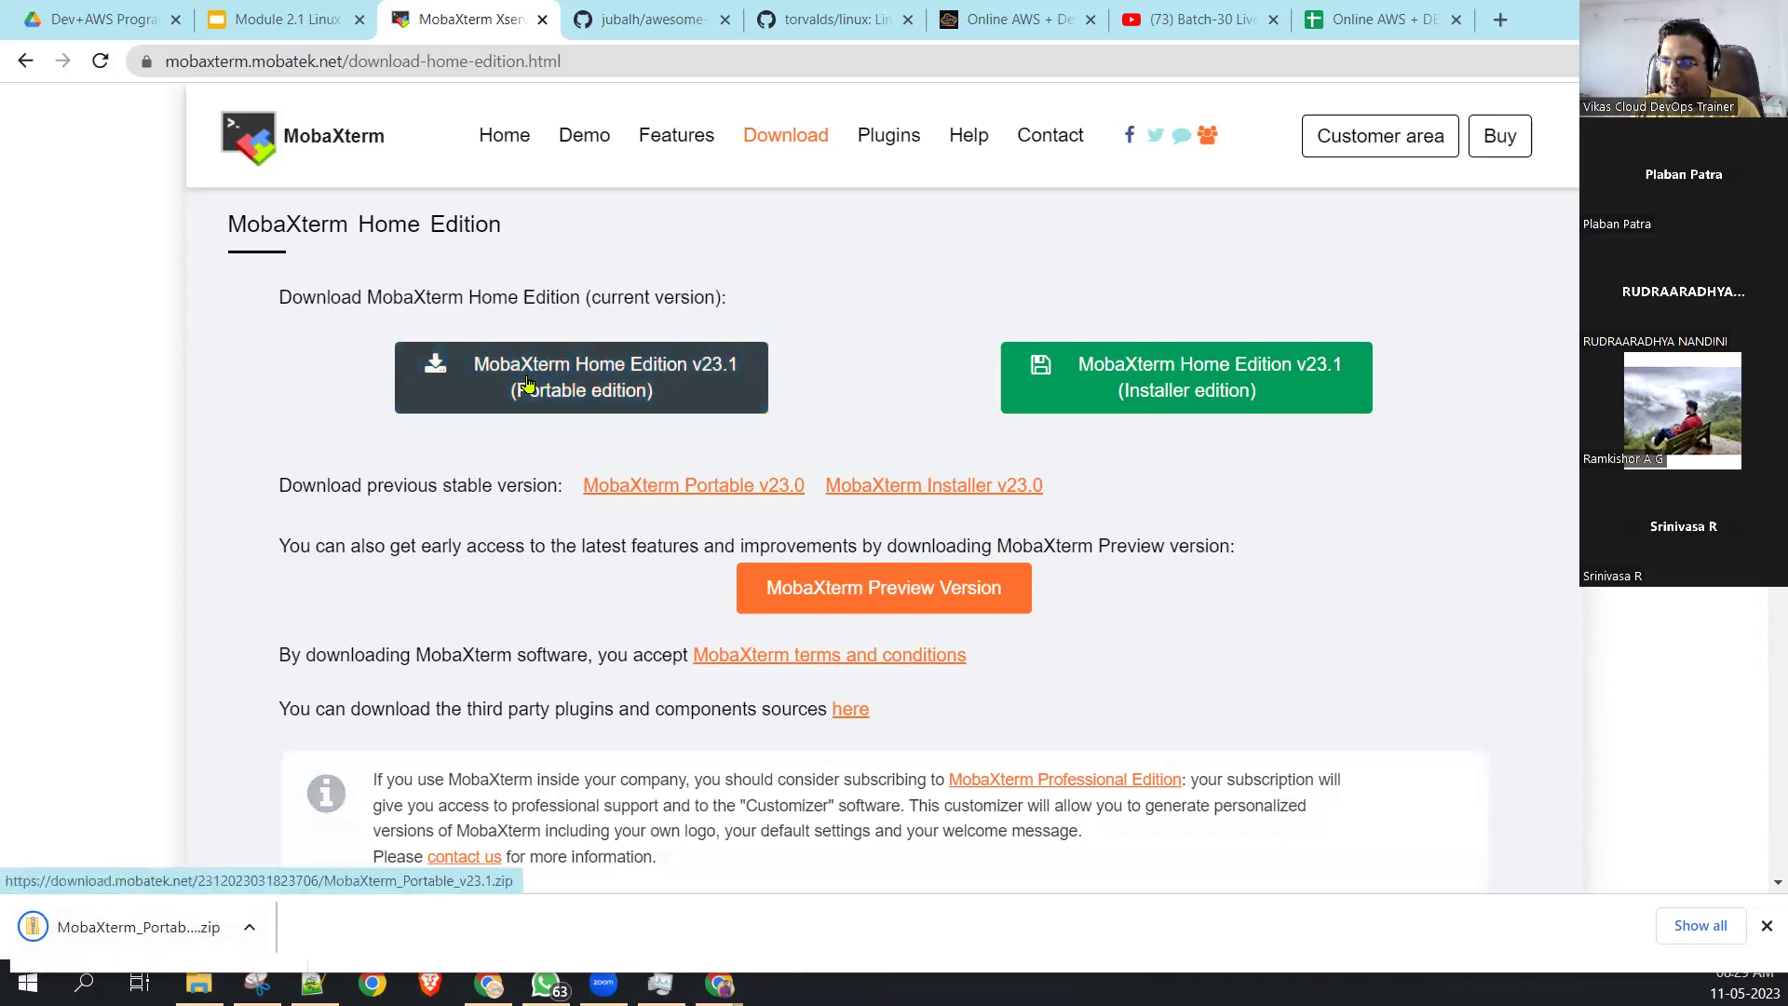
Show the downloaded MobaXterm_Portable_v23.1 zip in its folder in File Explorer.
click(249, 936)
click(290, 847)
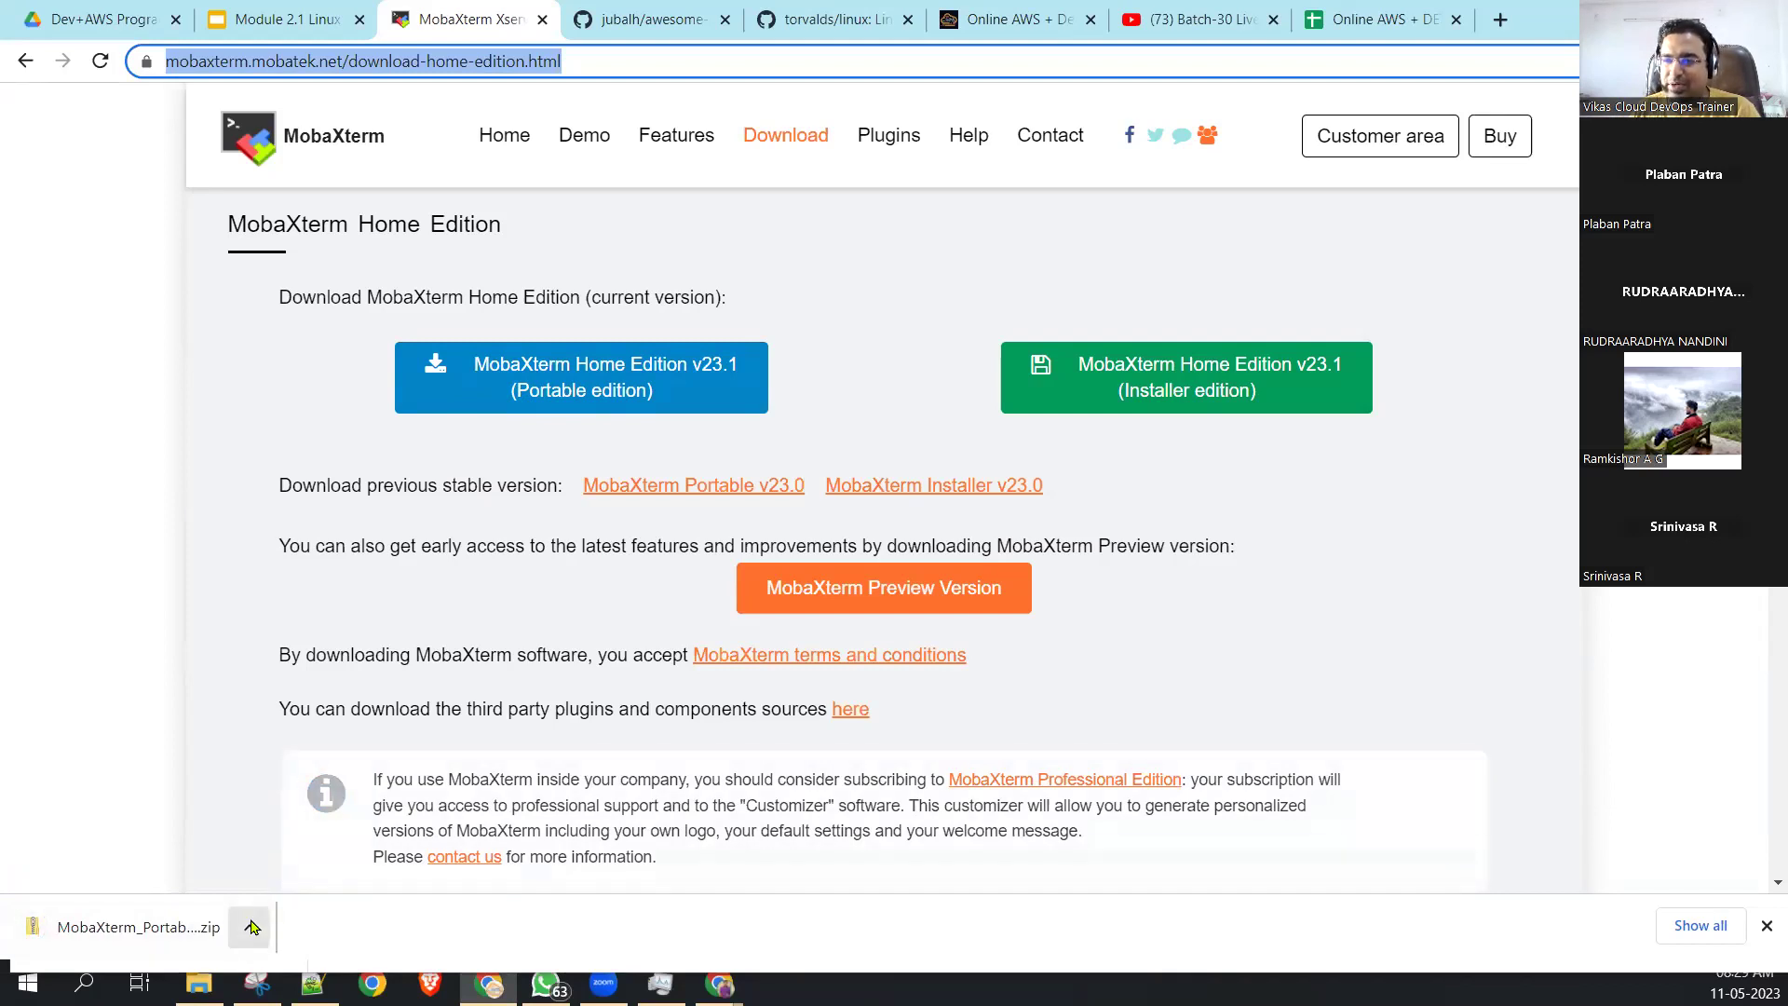
click(214, 980)
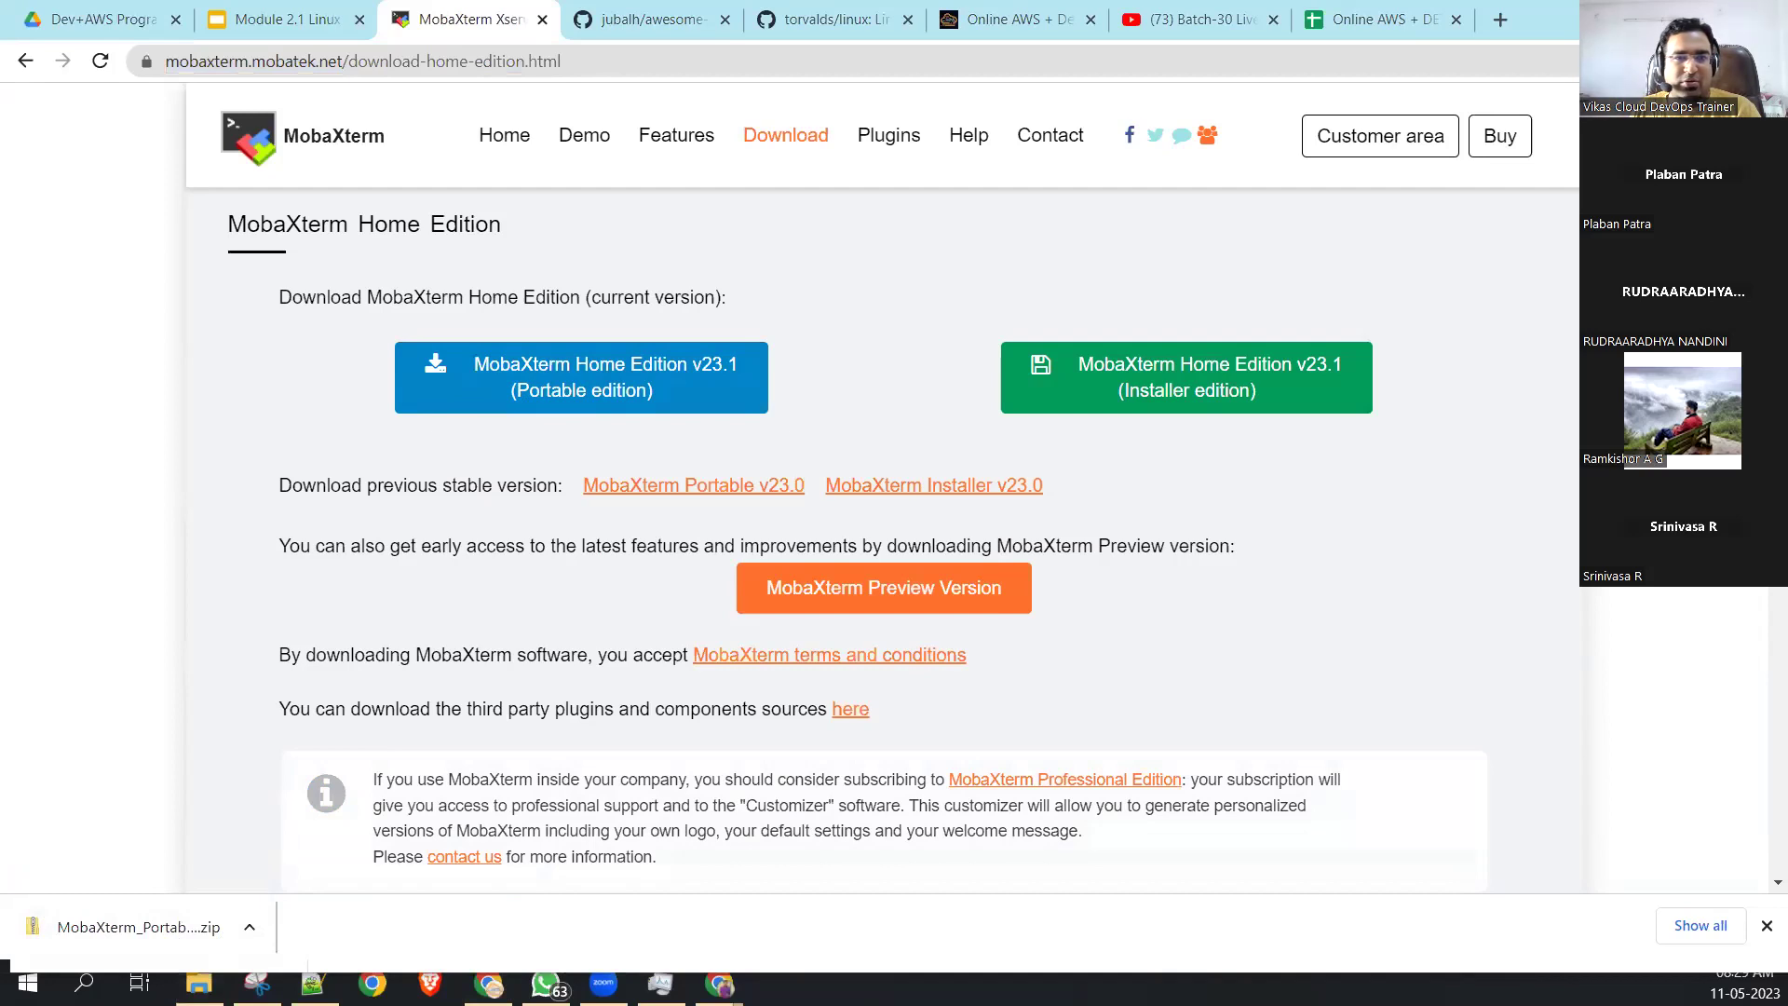
Extract the MobaXterm zip in Downloads to 'MobaXterm_Portable_v23.1 (1)' using 7-Zip.
click(409, 525)
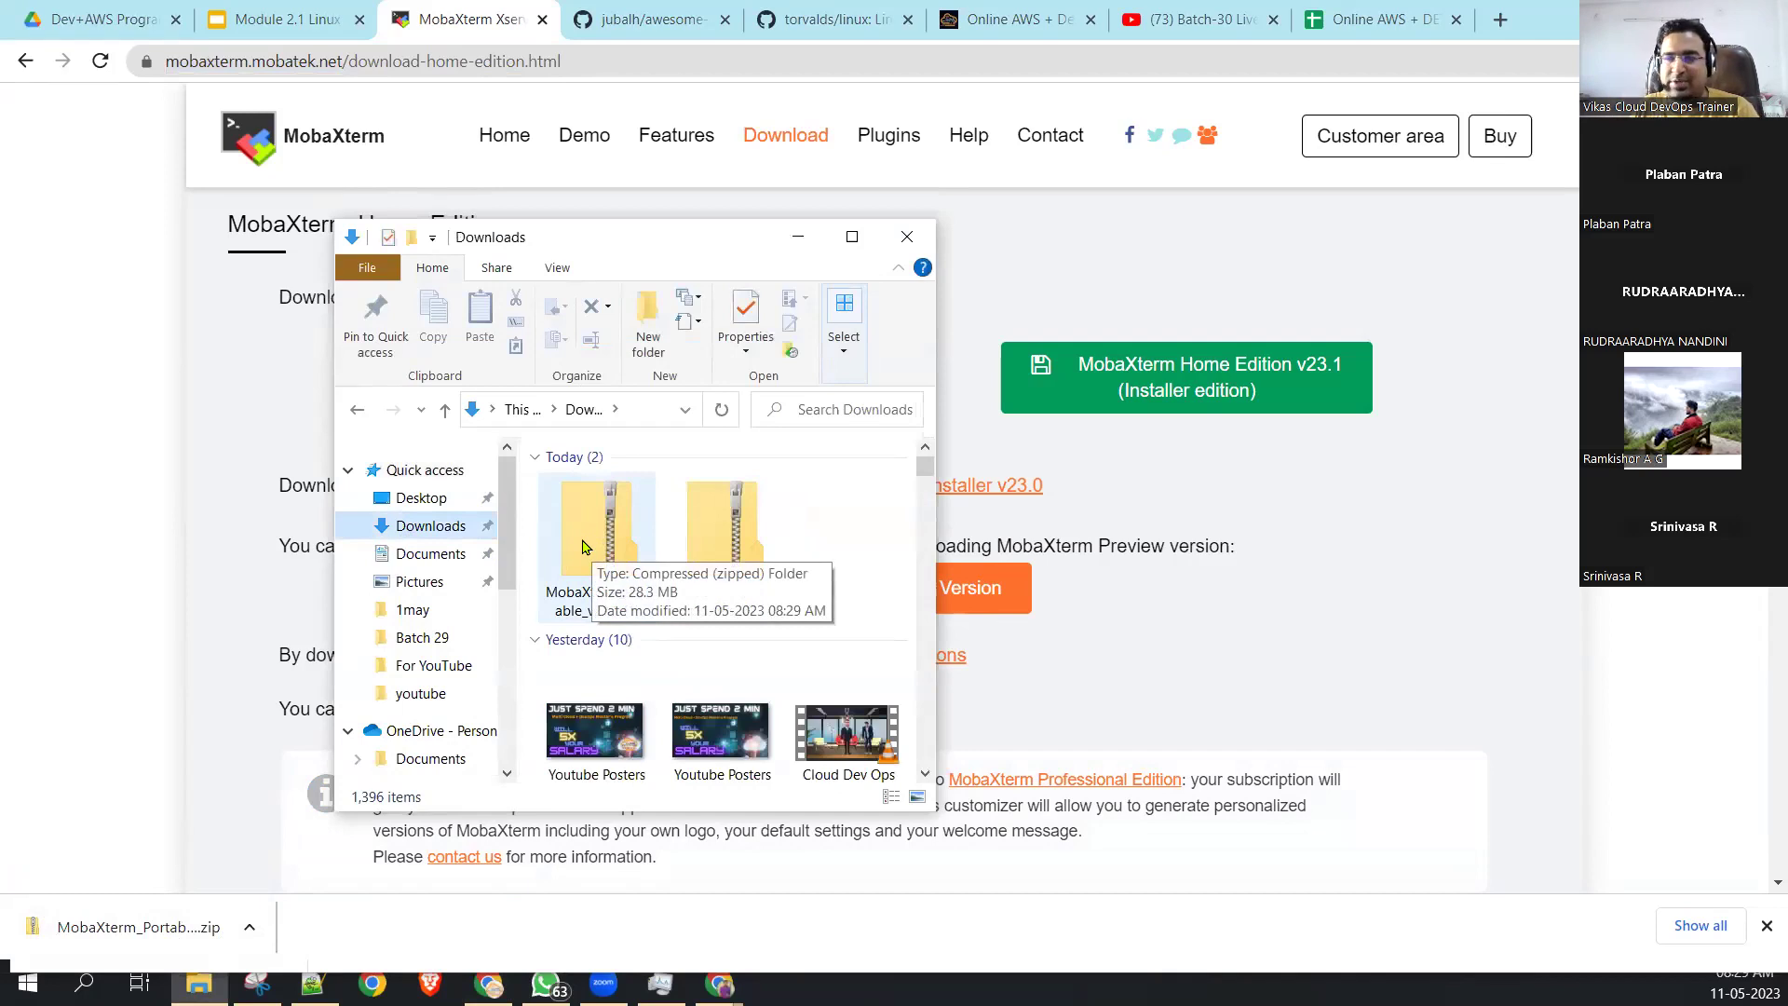
right_click(583, 546)
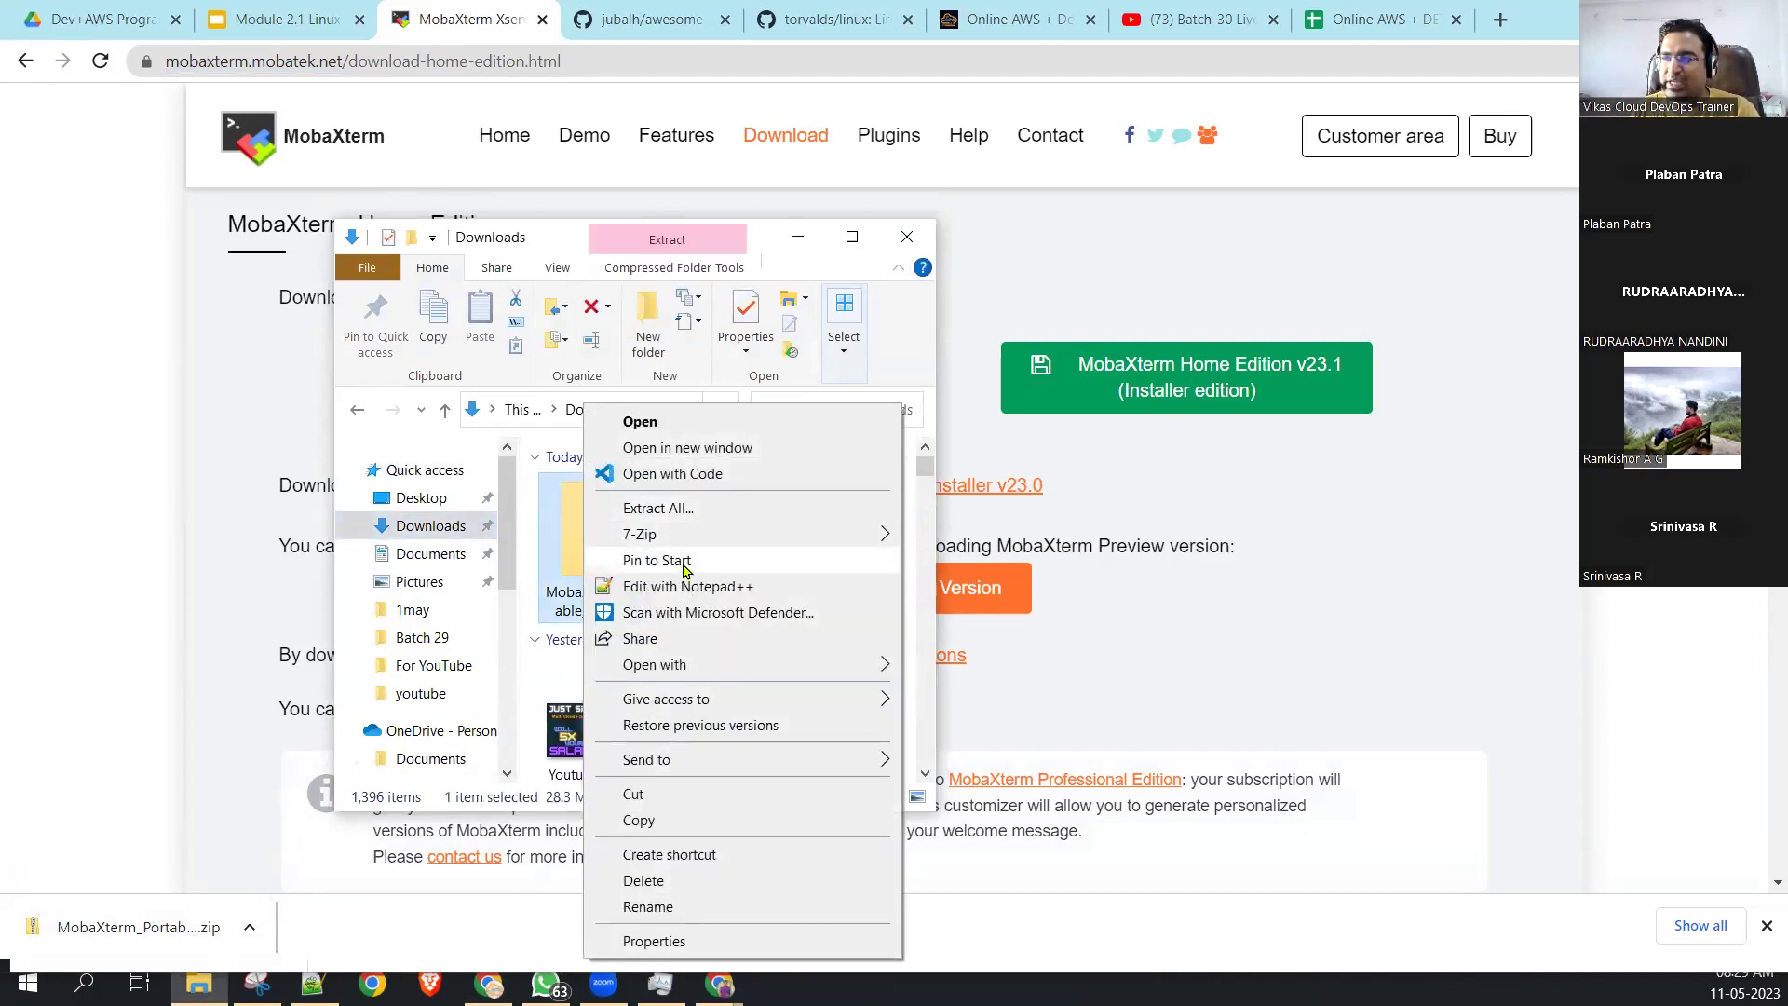
mouse_move(682, 547)
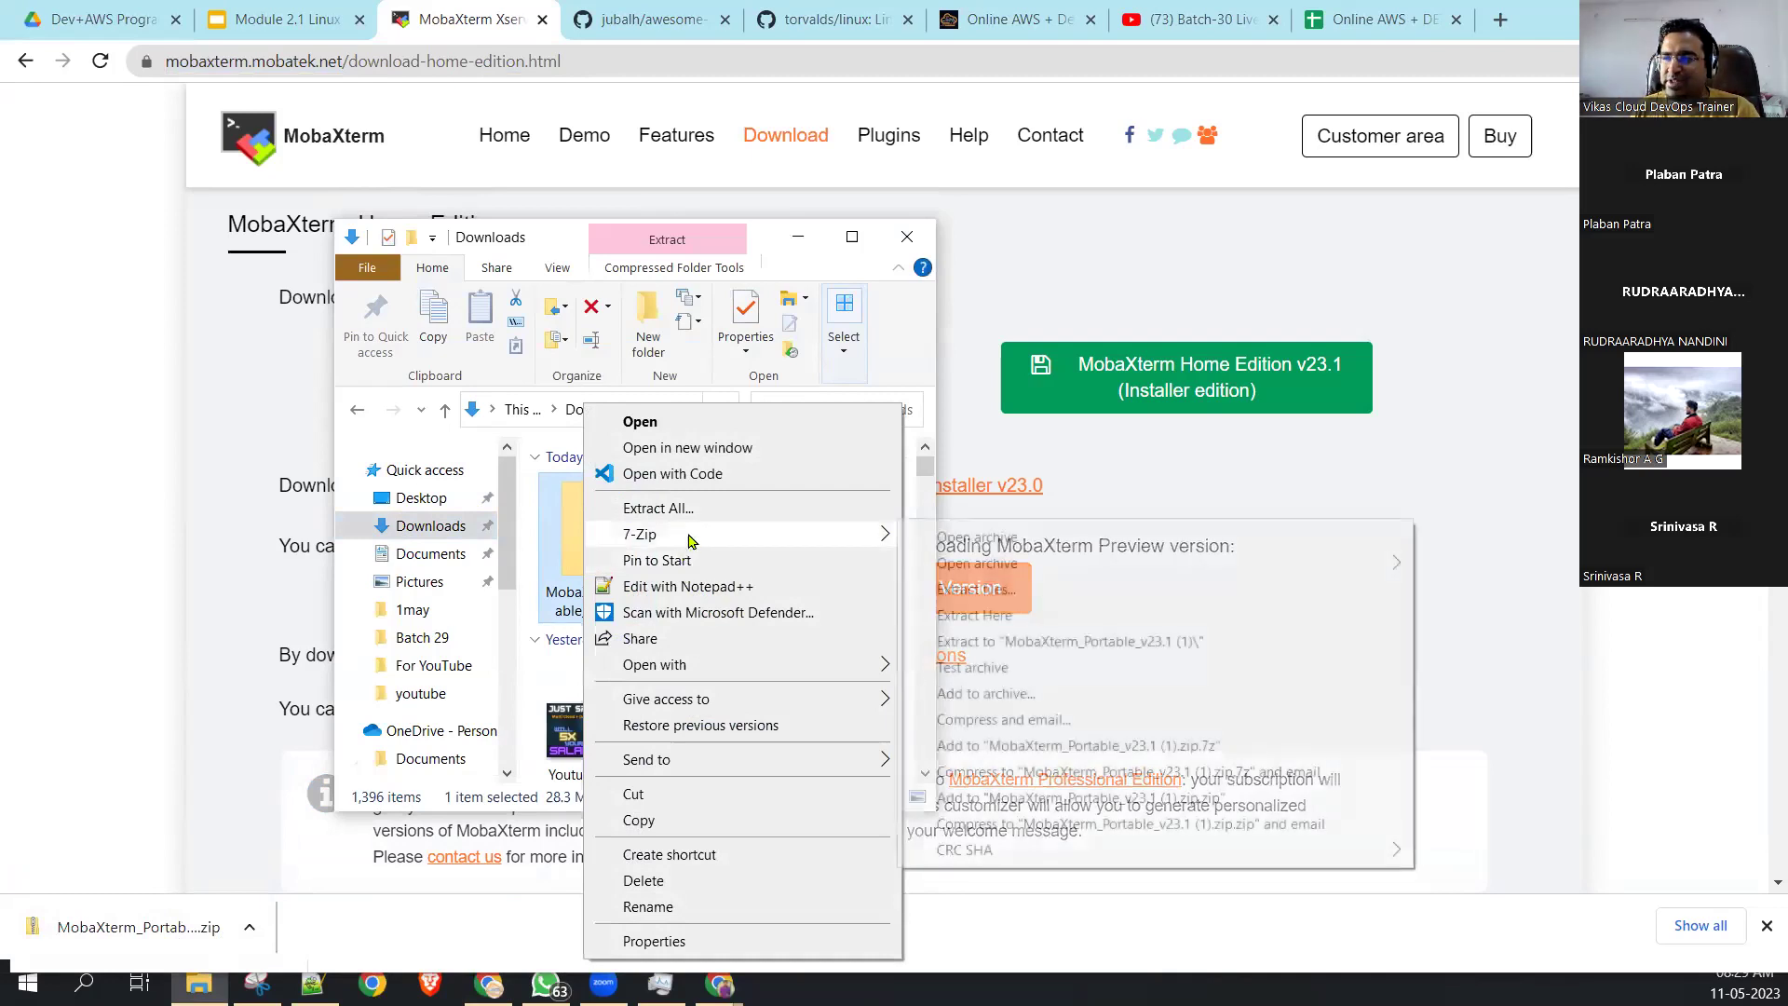
click(1073, 645)
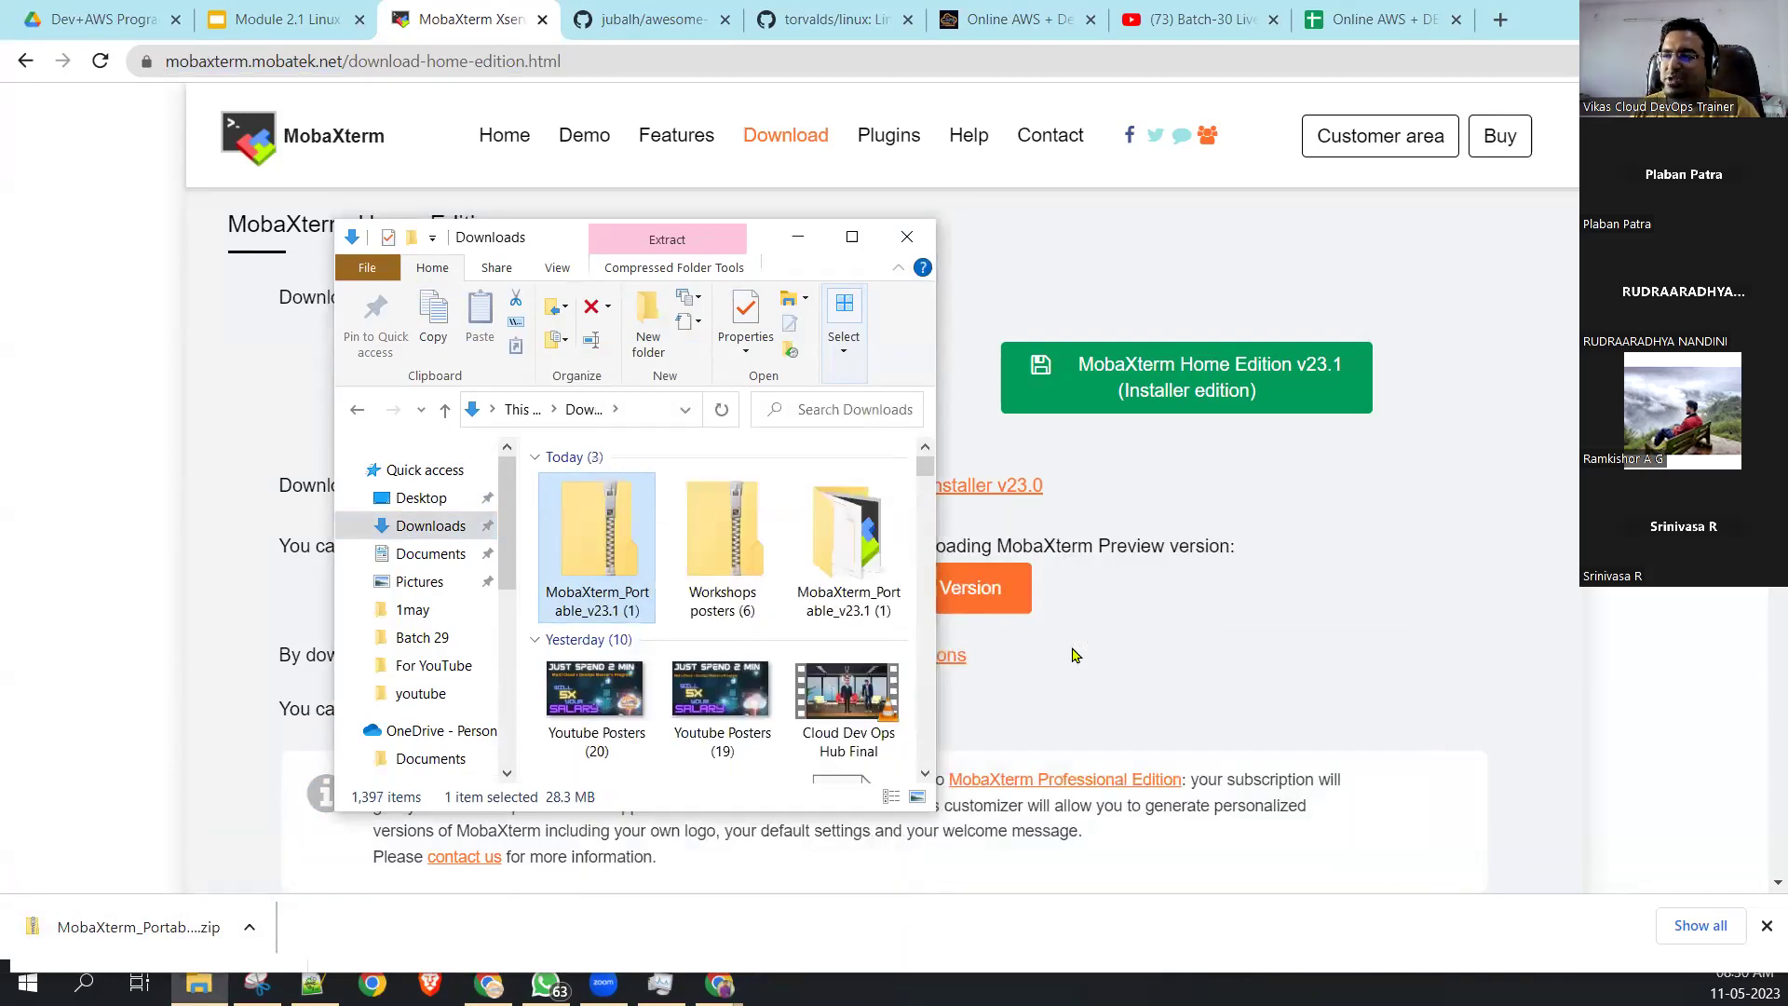
Maximize the window, open the extracted folder and select MobaXterm_Personal_23.1.
double_click(565, 240)
click(511, 364)
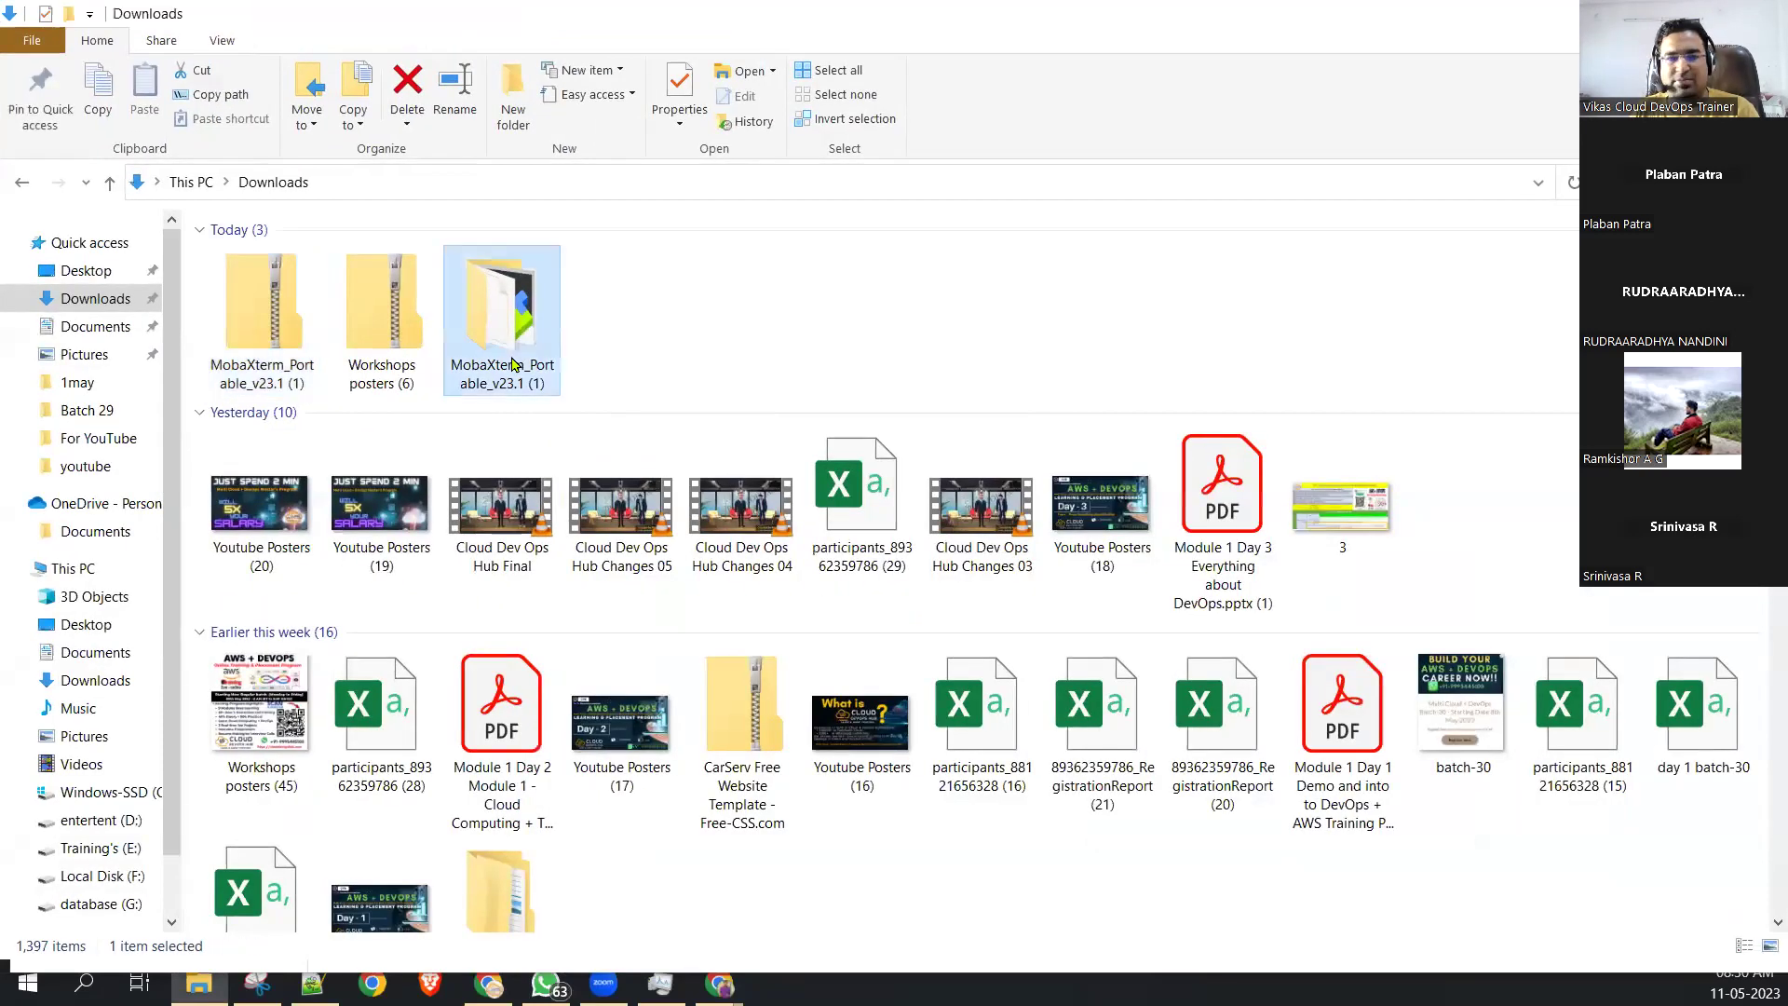
double_click(512, 364)
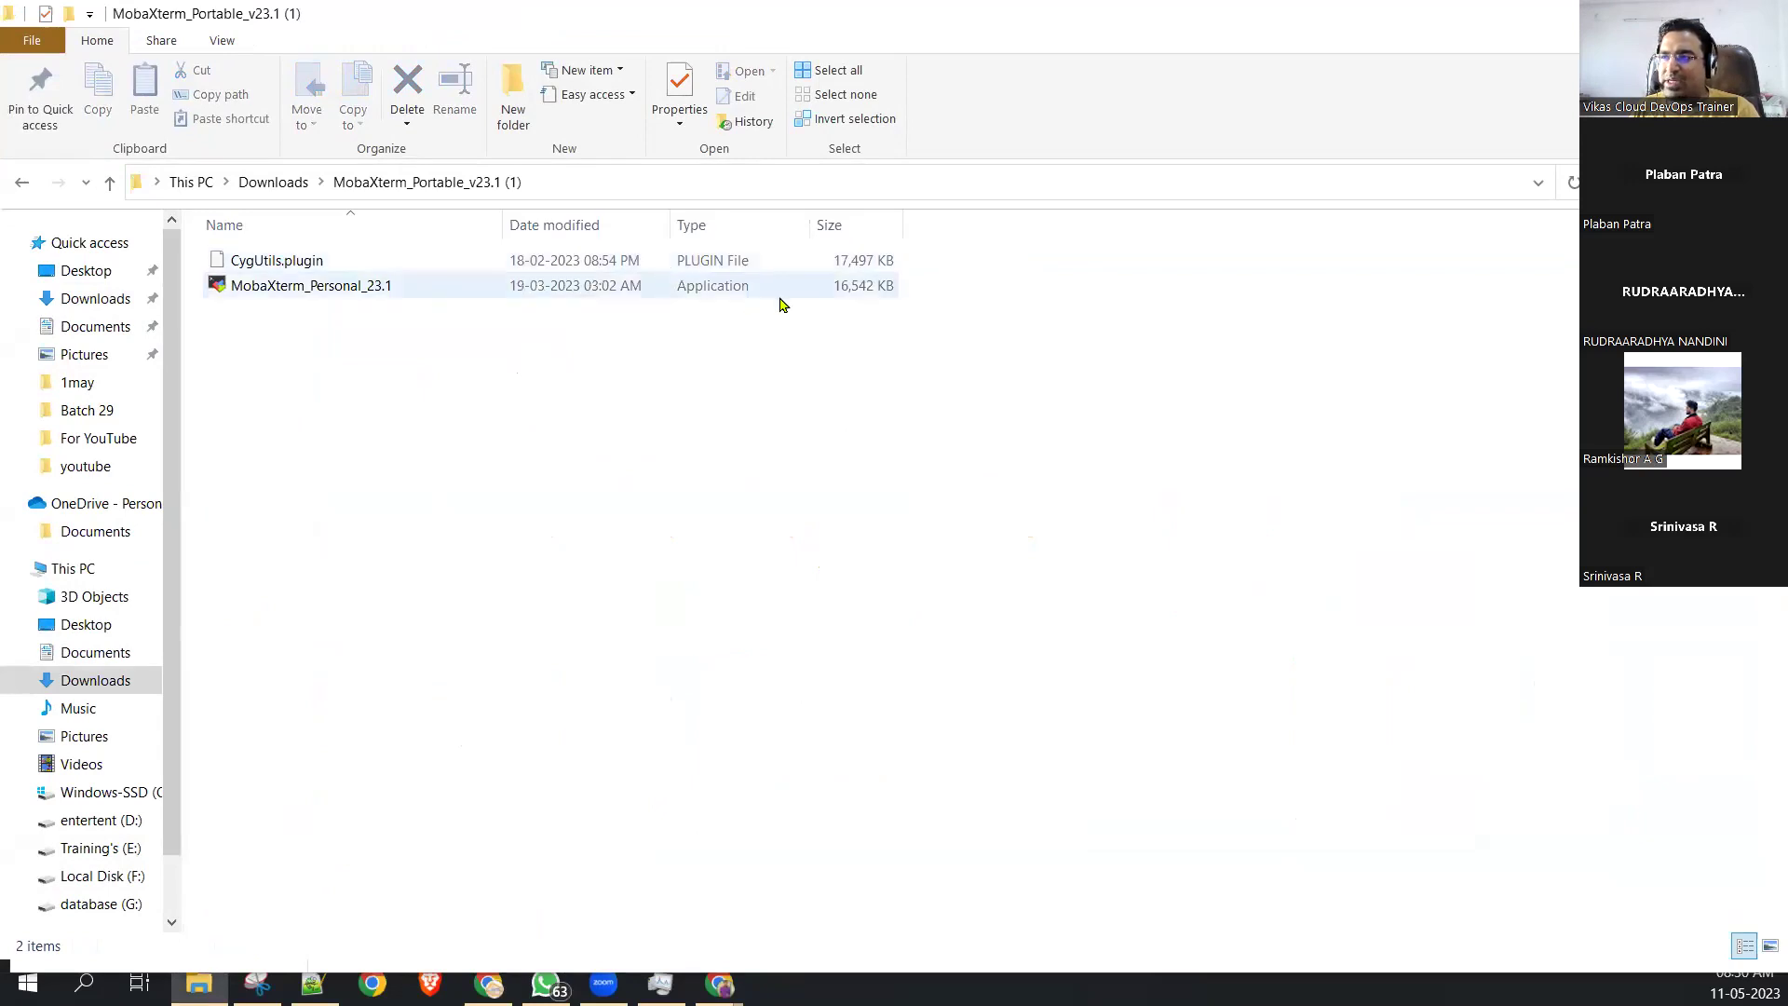
click(312, 289)
Launch MobaXterm_Personal_23.1, start a local terminal, run ls and pwd (/home/mobaxterm), and maximize the window.
double_click(312, 287)
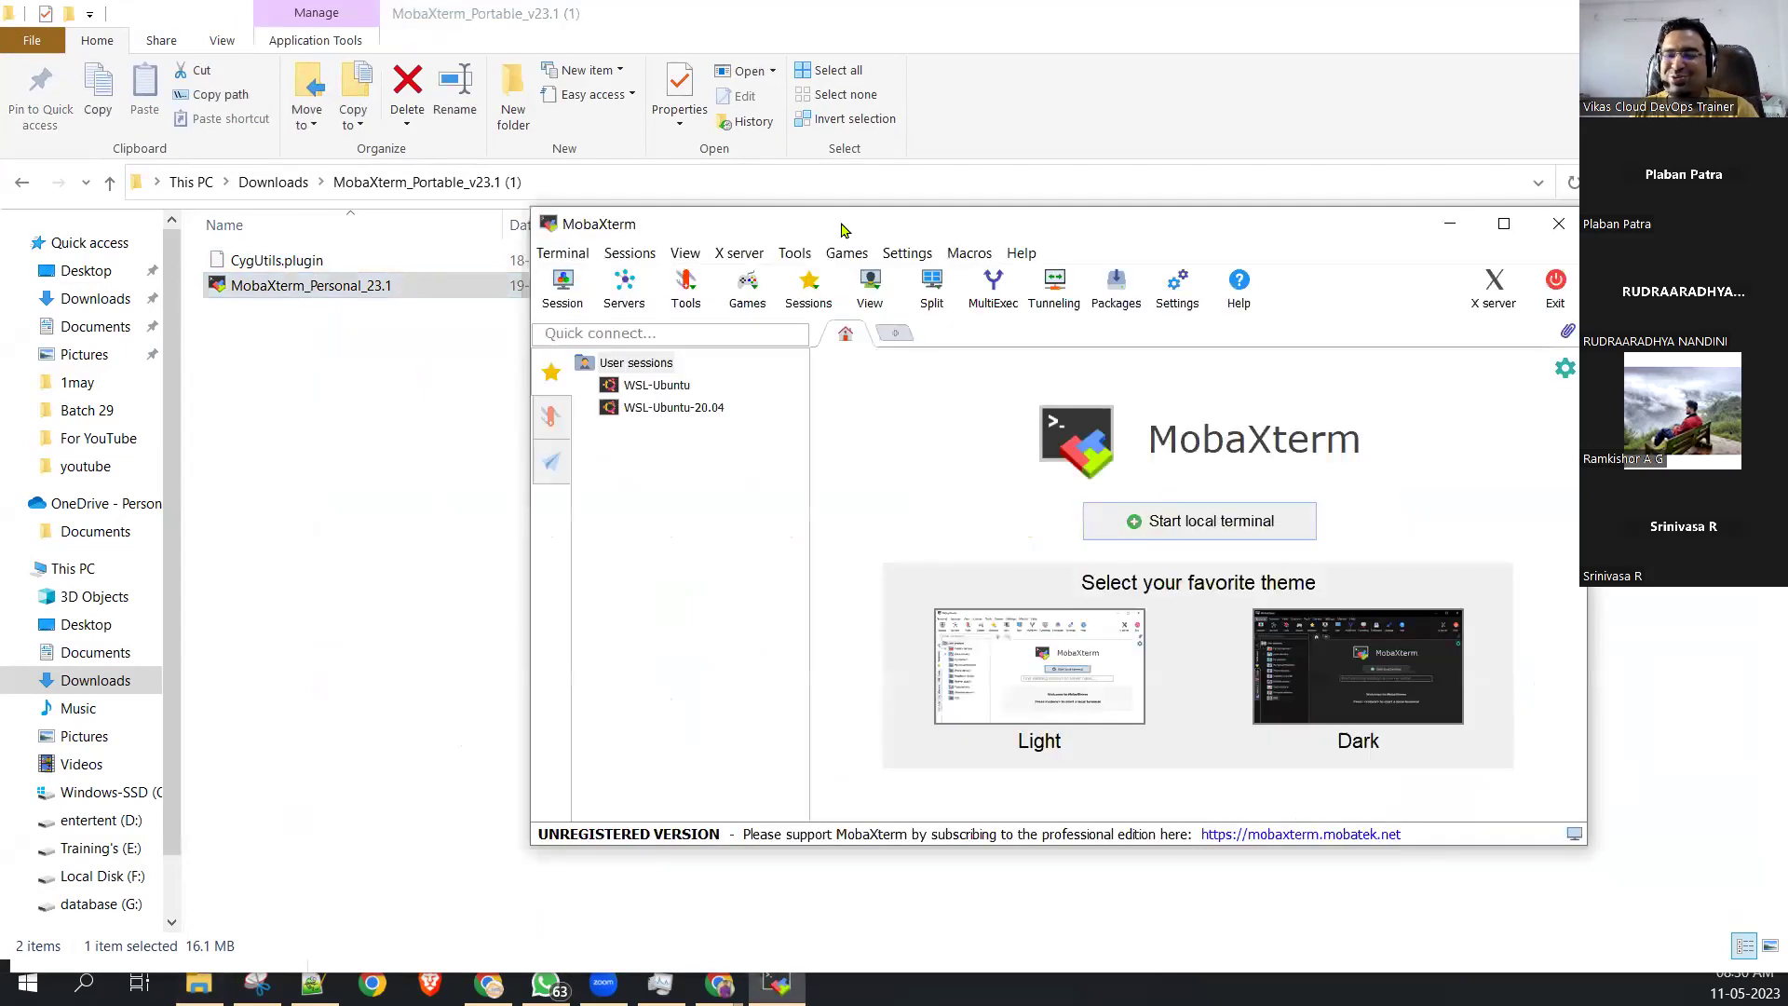
click(1244, 535)
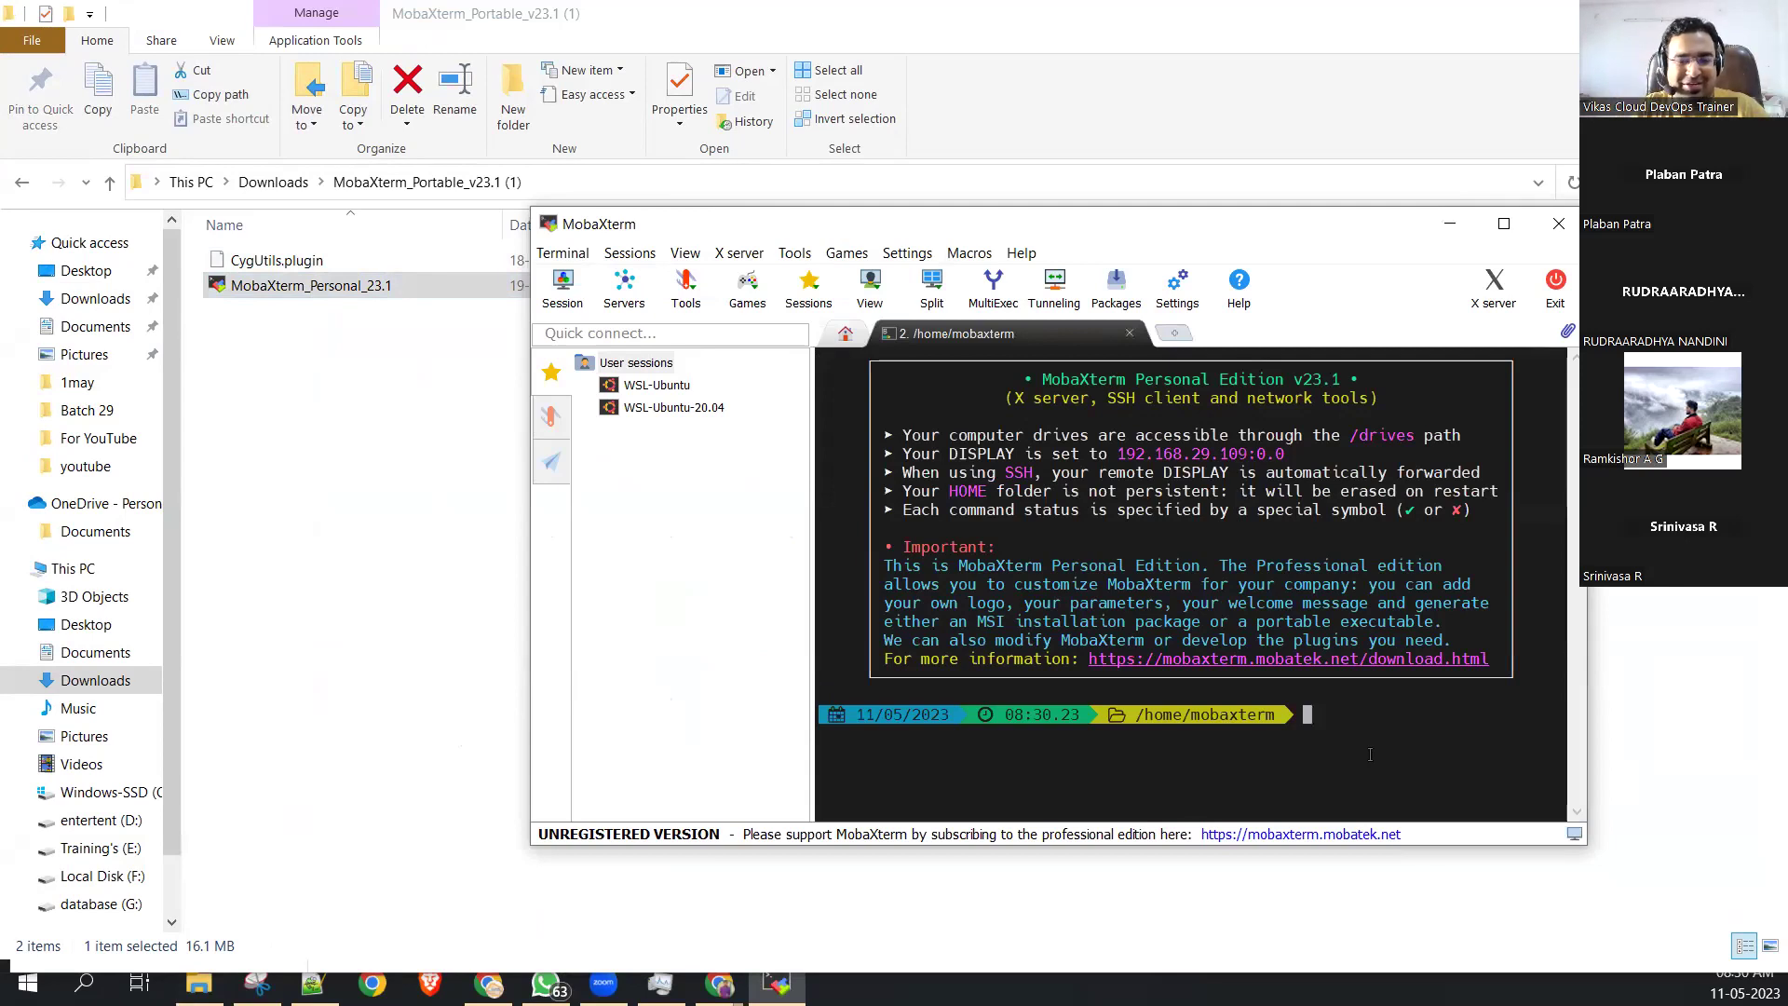
text(ls)
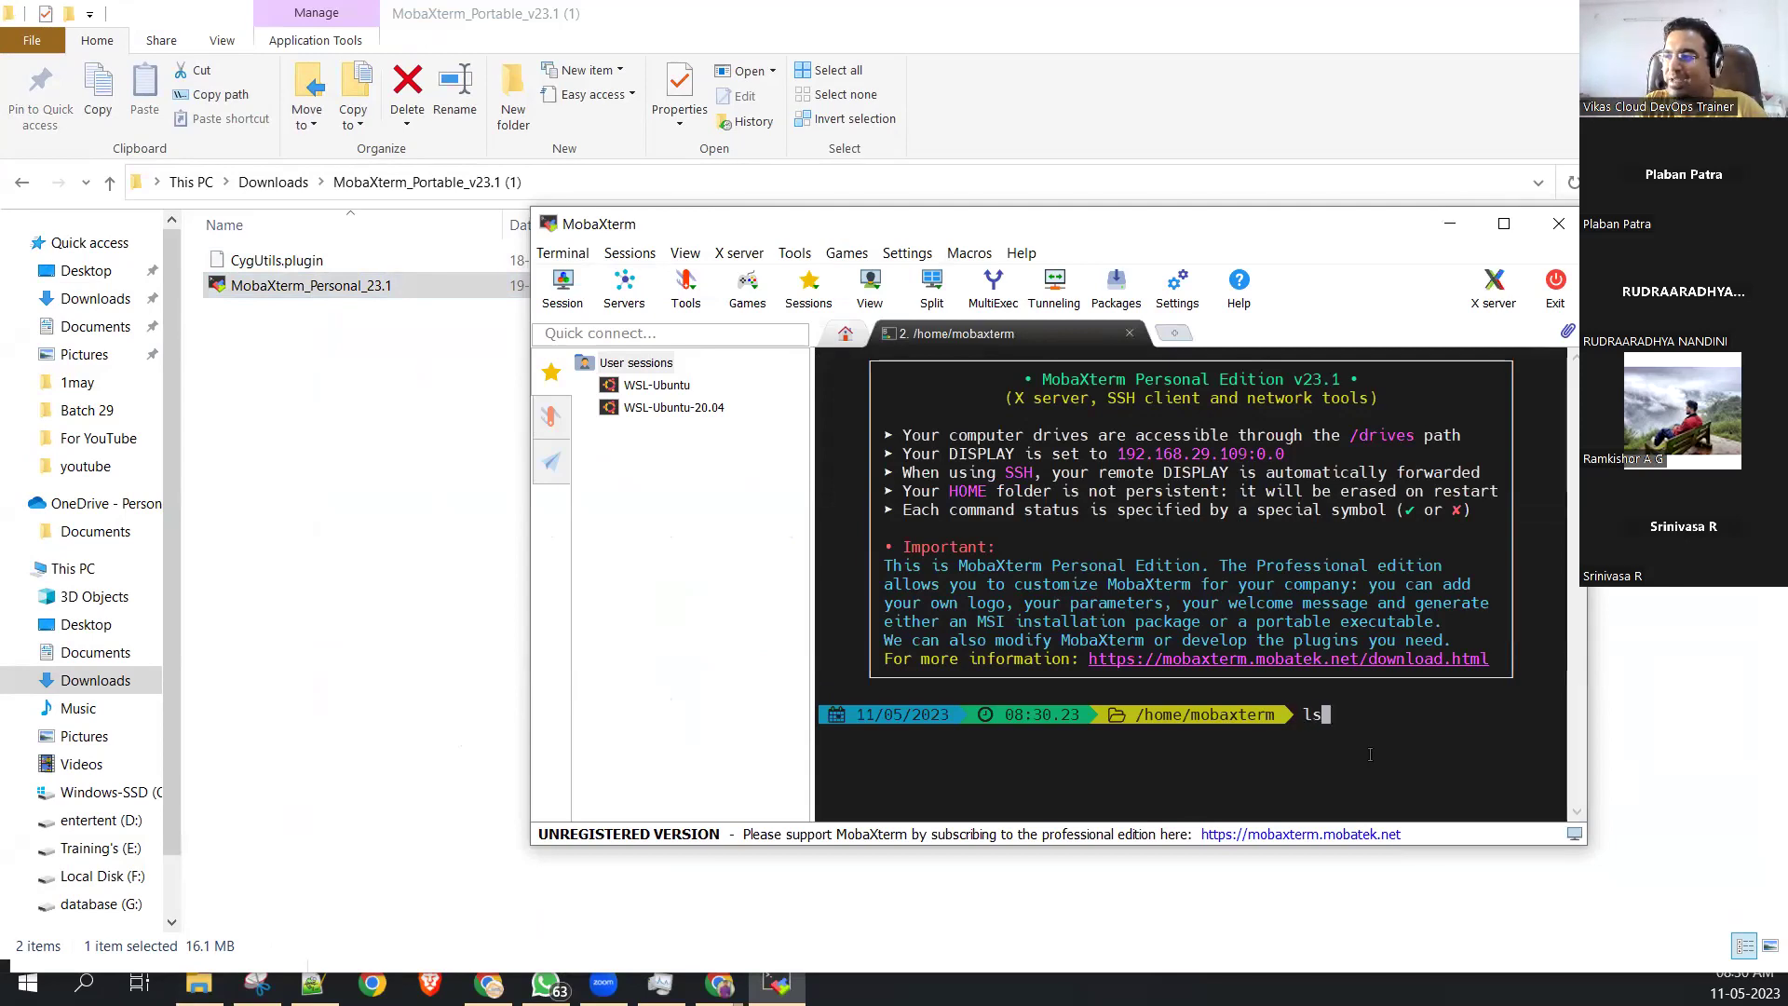
key(Return)
text(p)
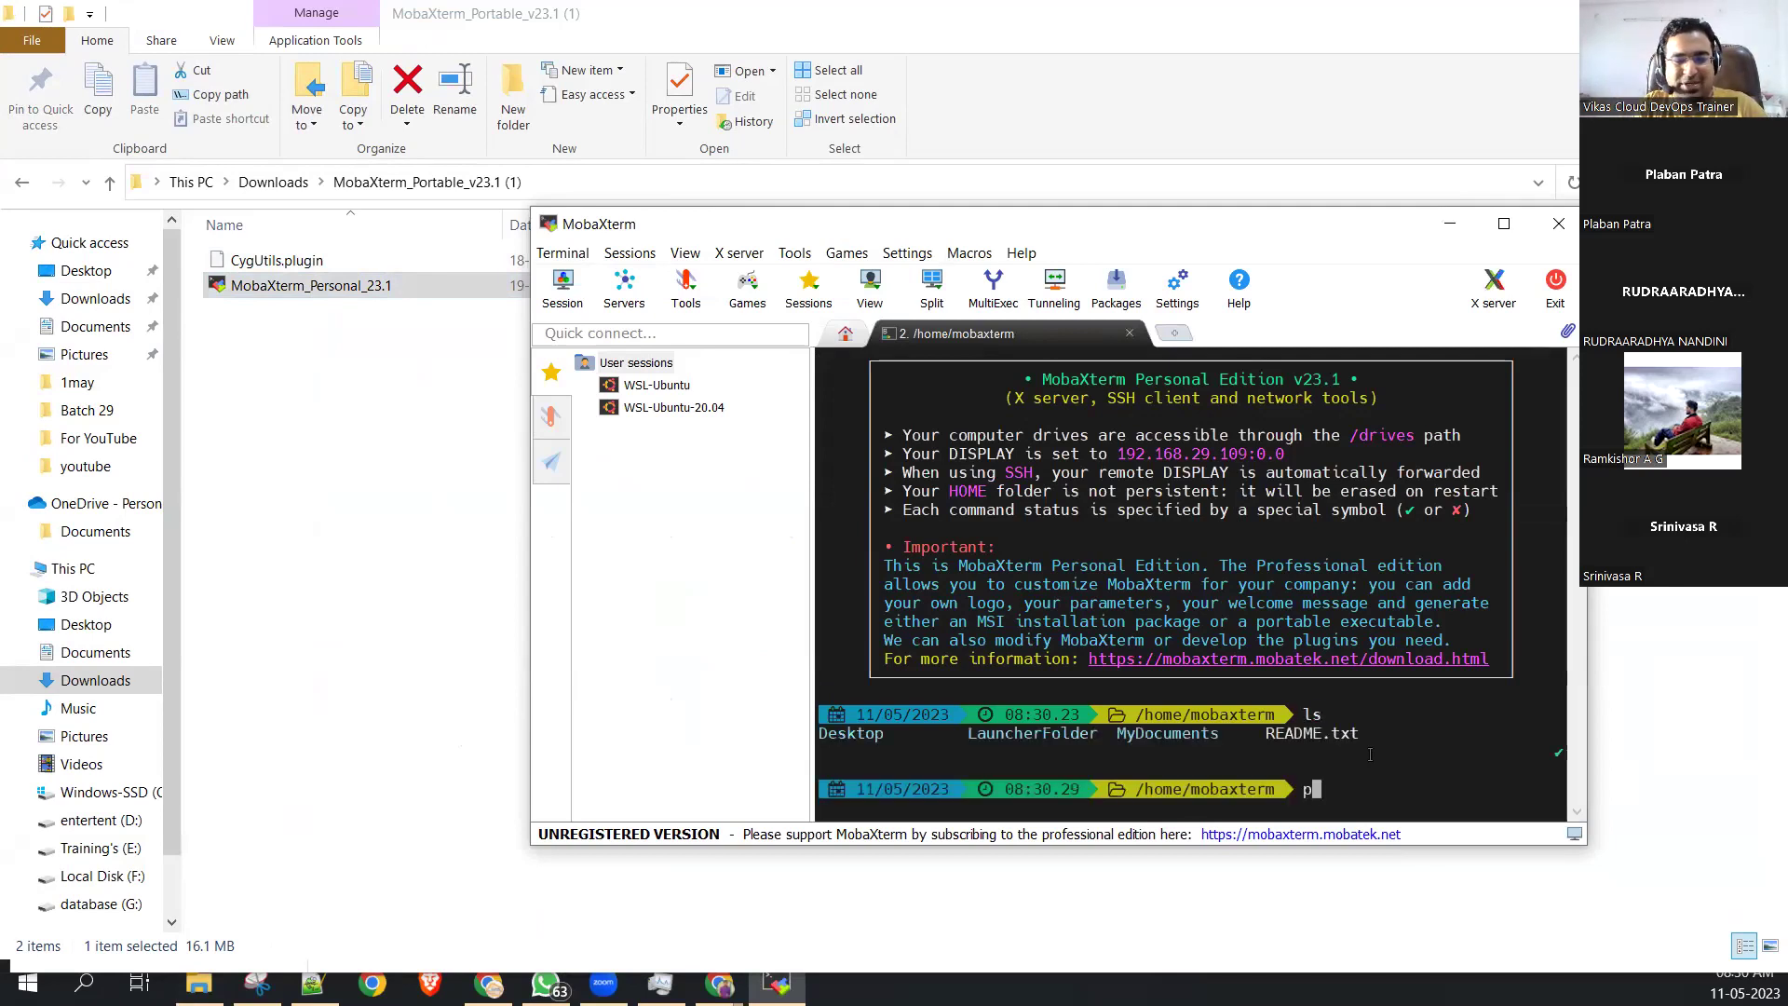
text(wd)
key(Return)
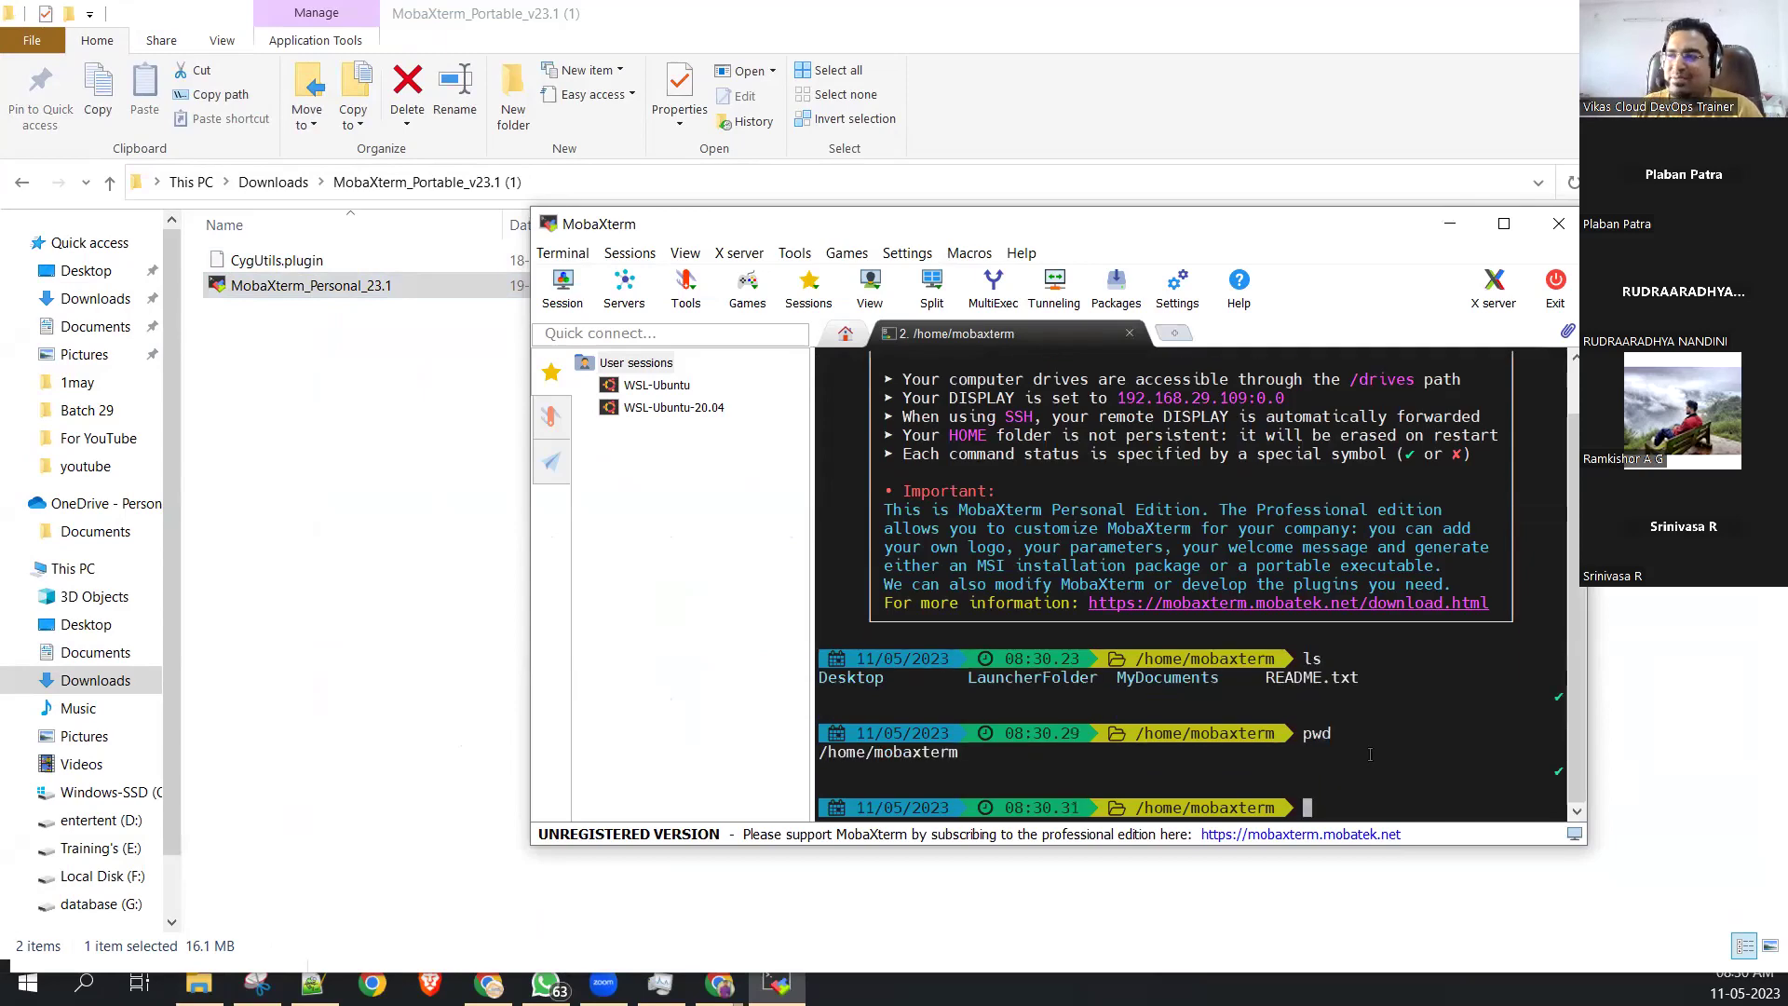
double_click(1166, 224)
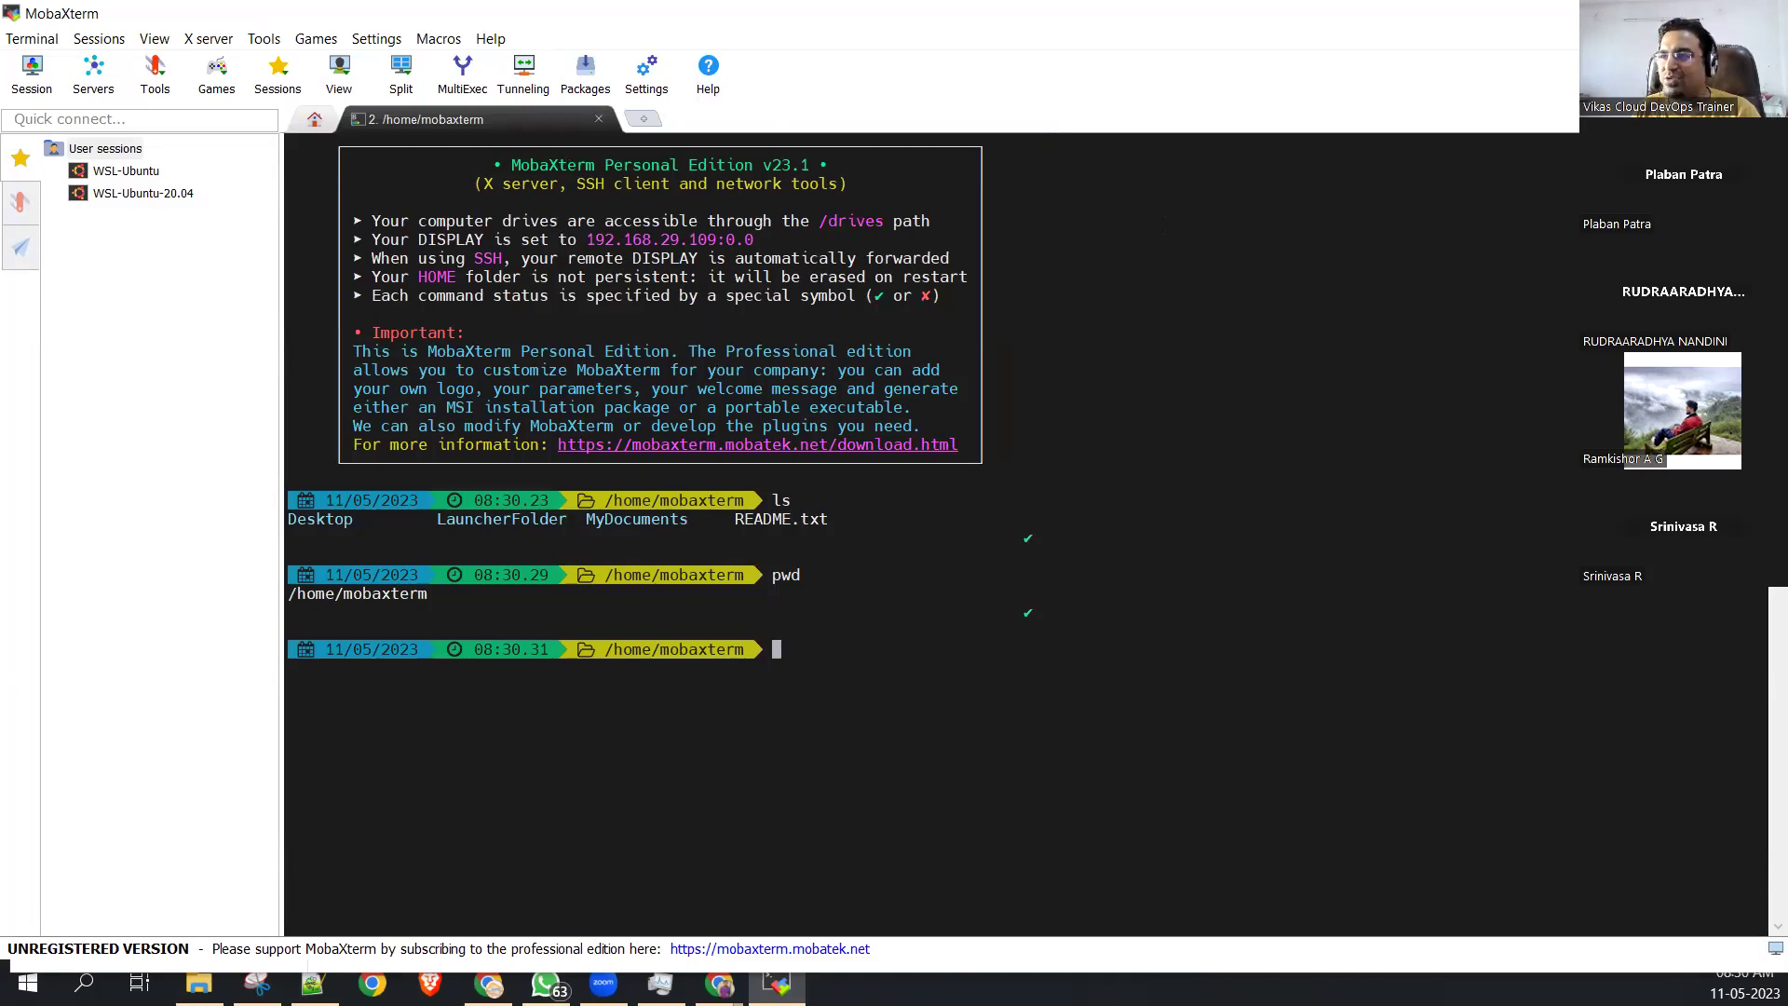
Switch from MobaXterm back to the MobaXterm download page in Chrome.
key(alt+Tab)
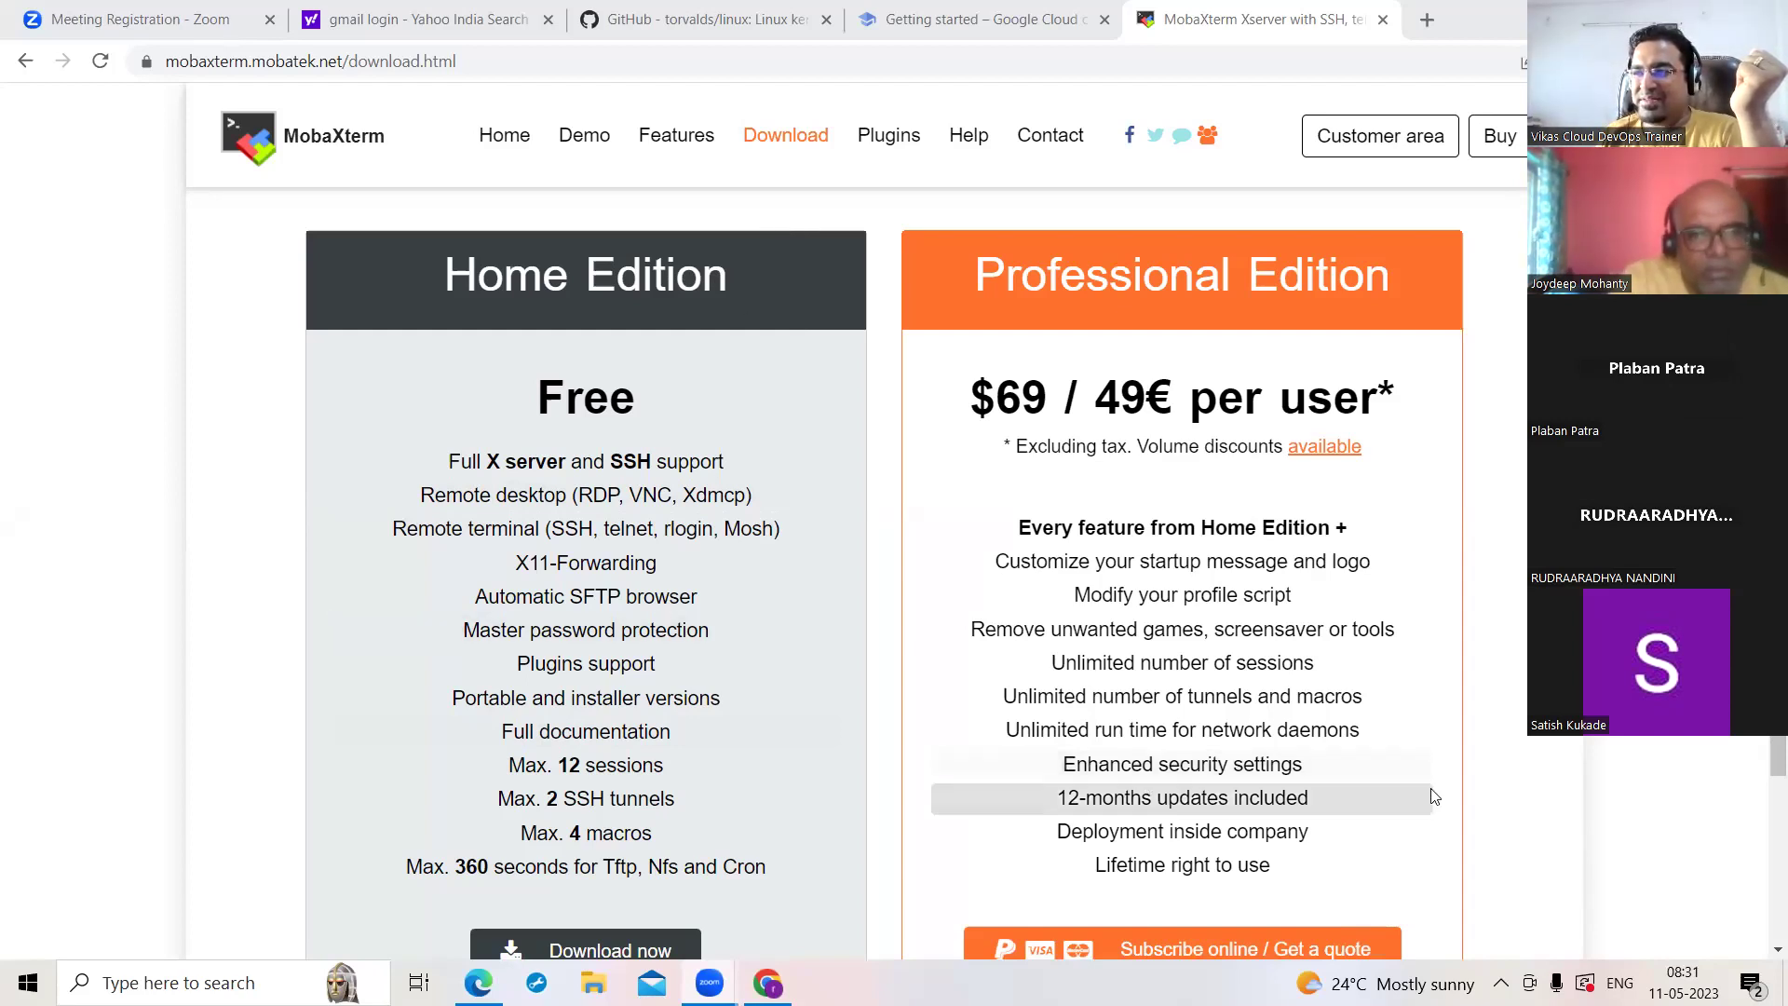
Download the MobaXterm Home Edition v23.1 portable zip and check it in the download bar.
click(1775, 948)
scroll(1763, 955, down, 1)
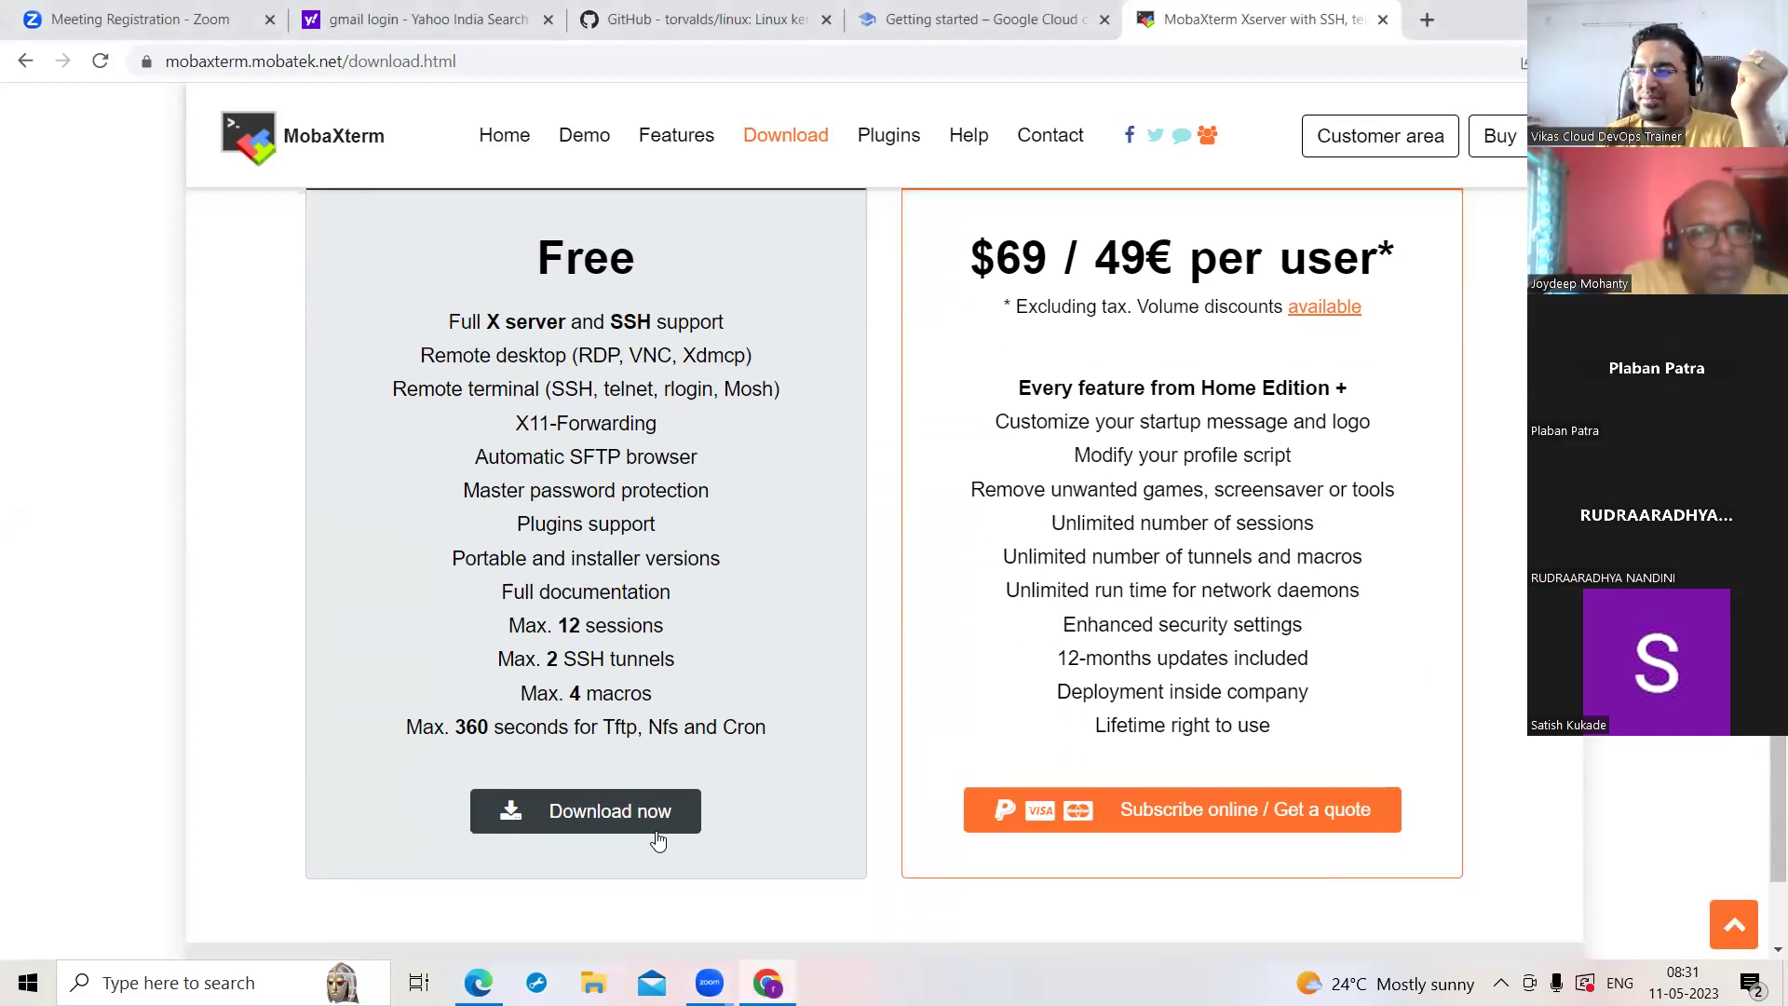
click(626, 812)
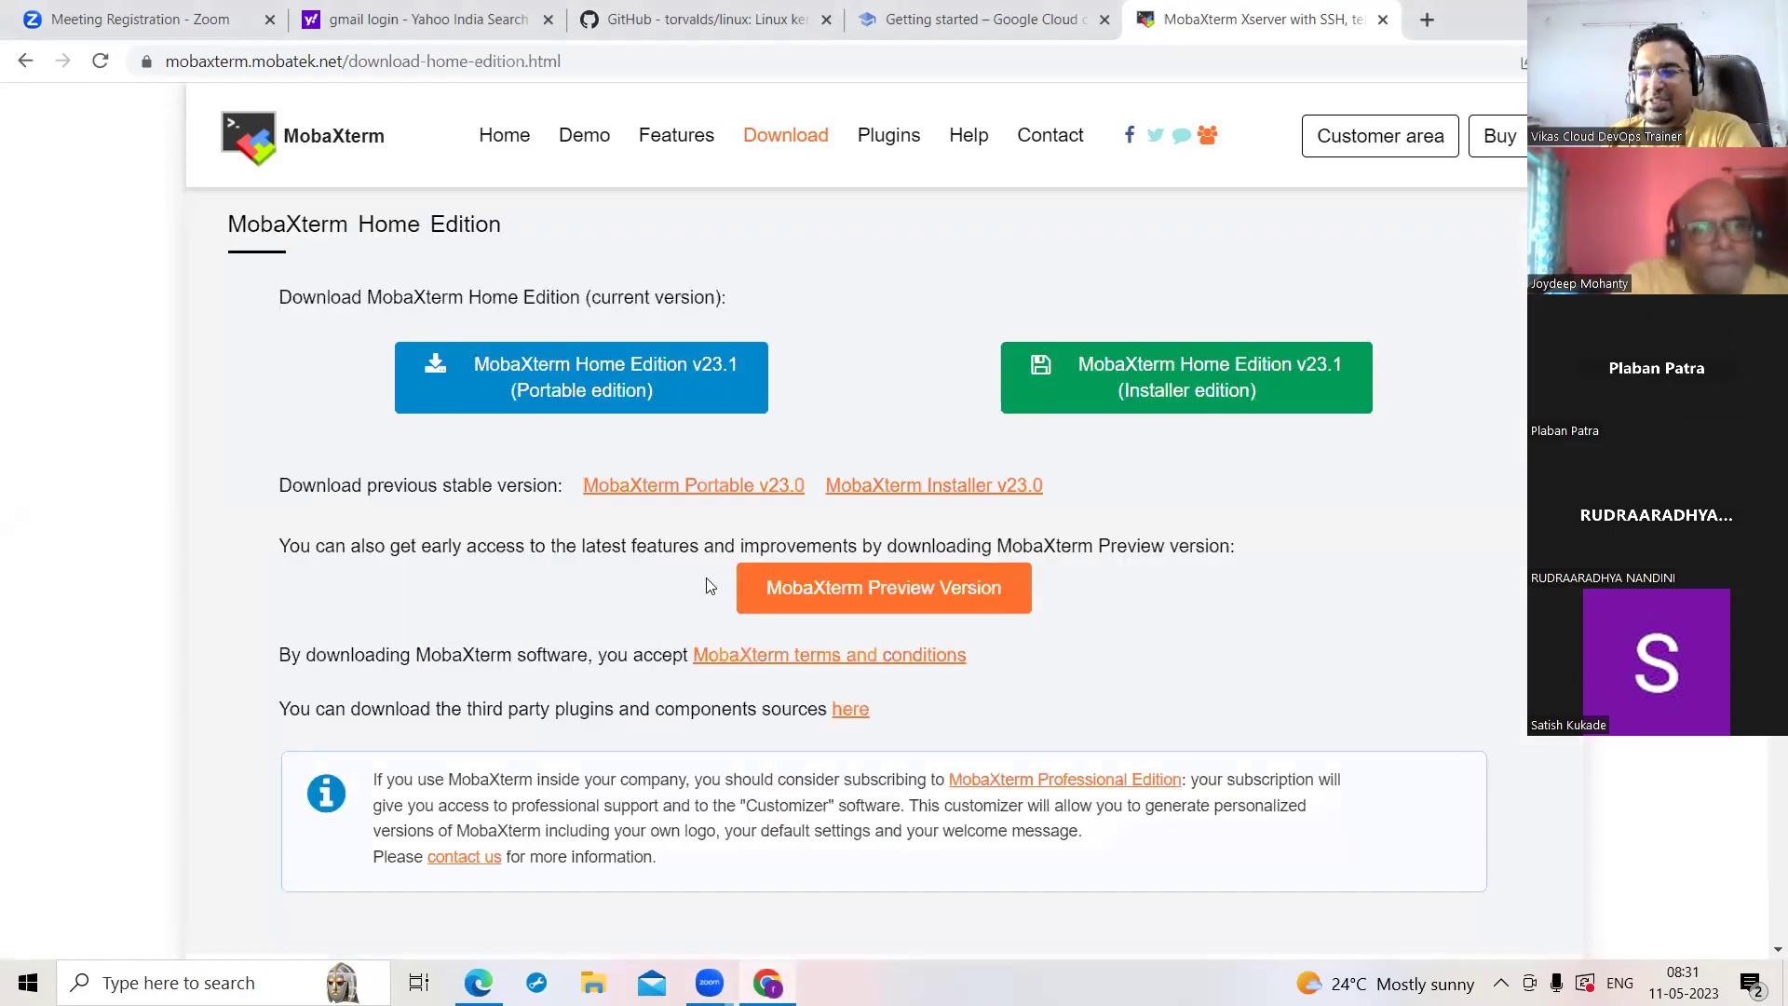
click(604, 382)
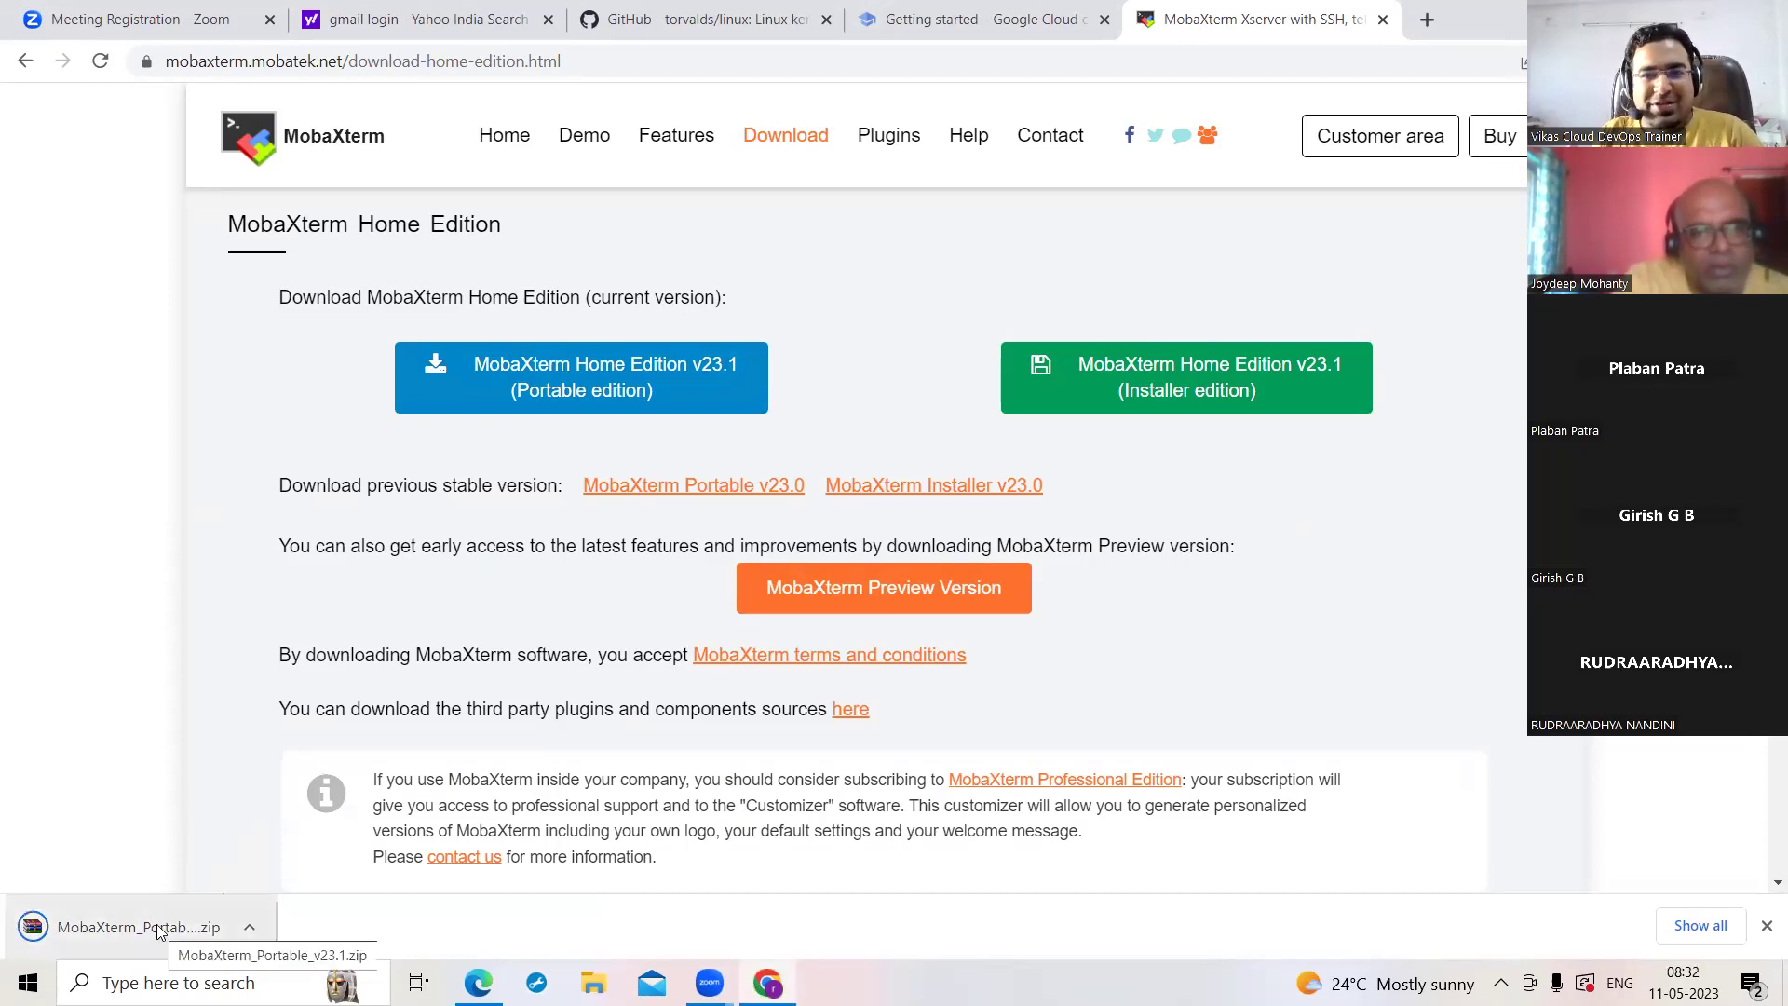
click(250, 930)
click(249, 933)
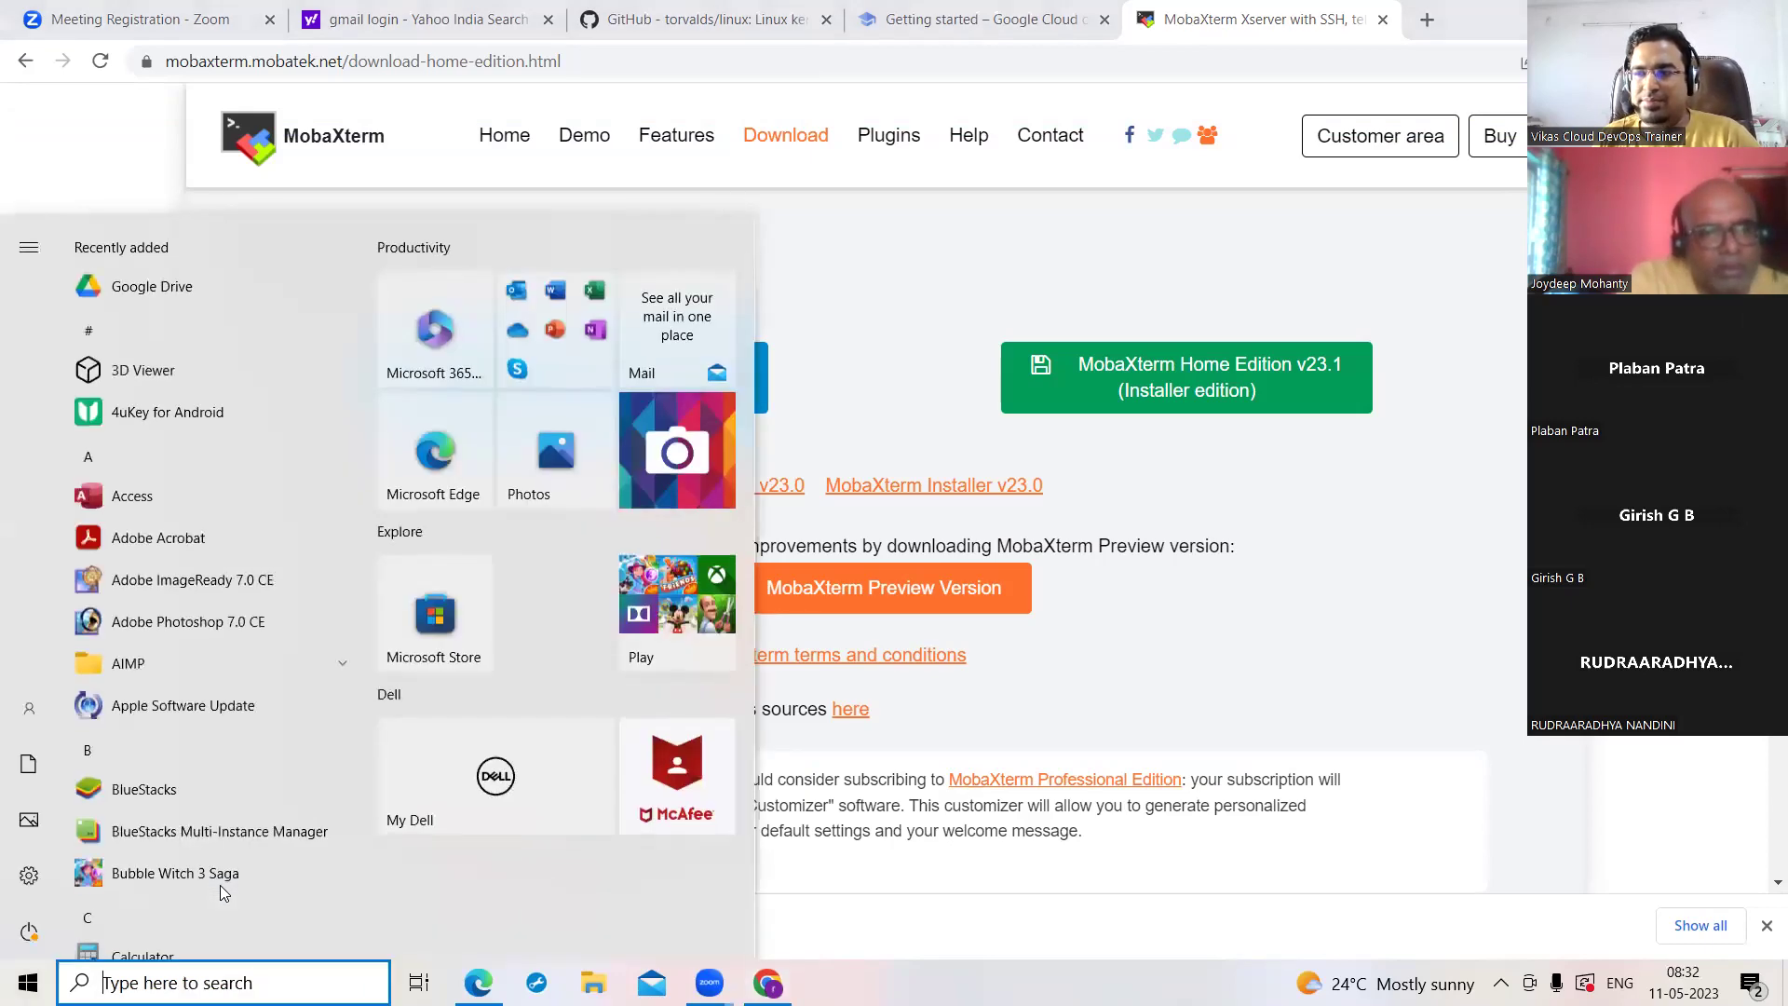
Find the Downloads folder through Start search and right-click the MobaXterm_Portable_v23.1 zip.
text(downlo)
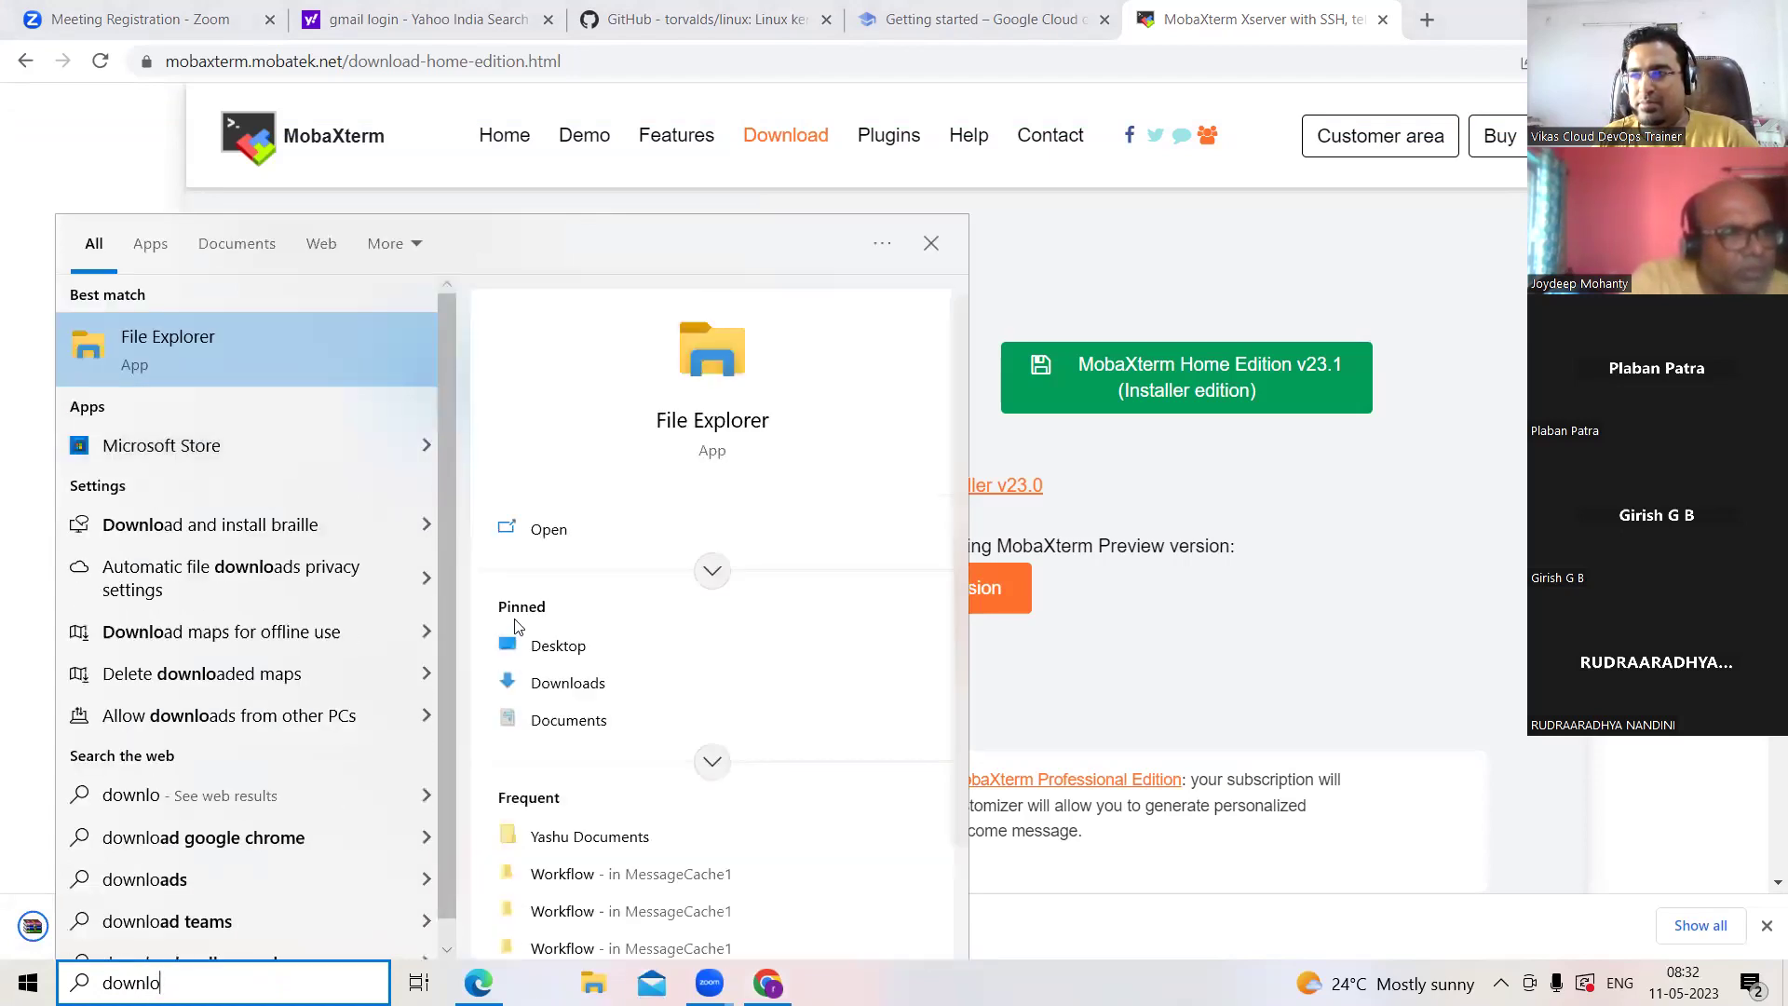
click(567, 682)
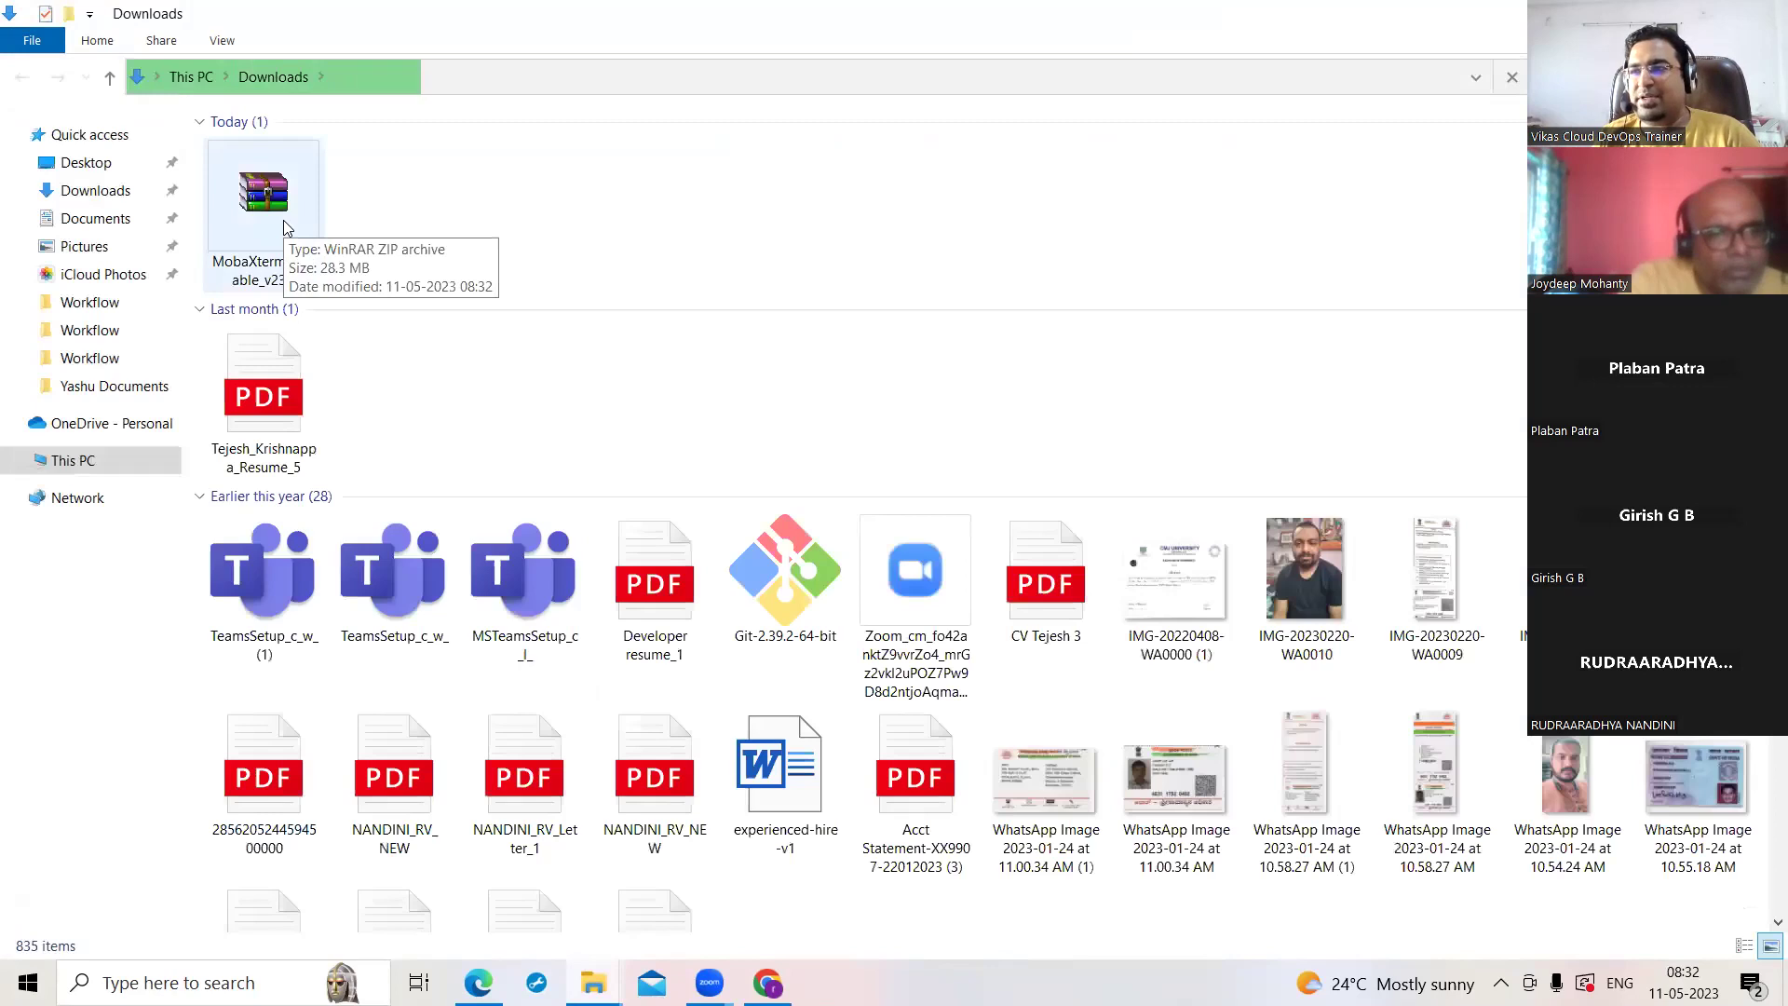
click(283, 220)
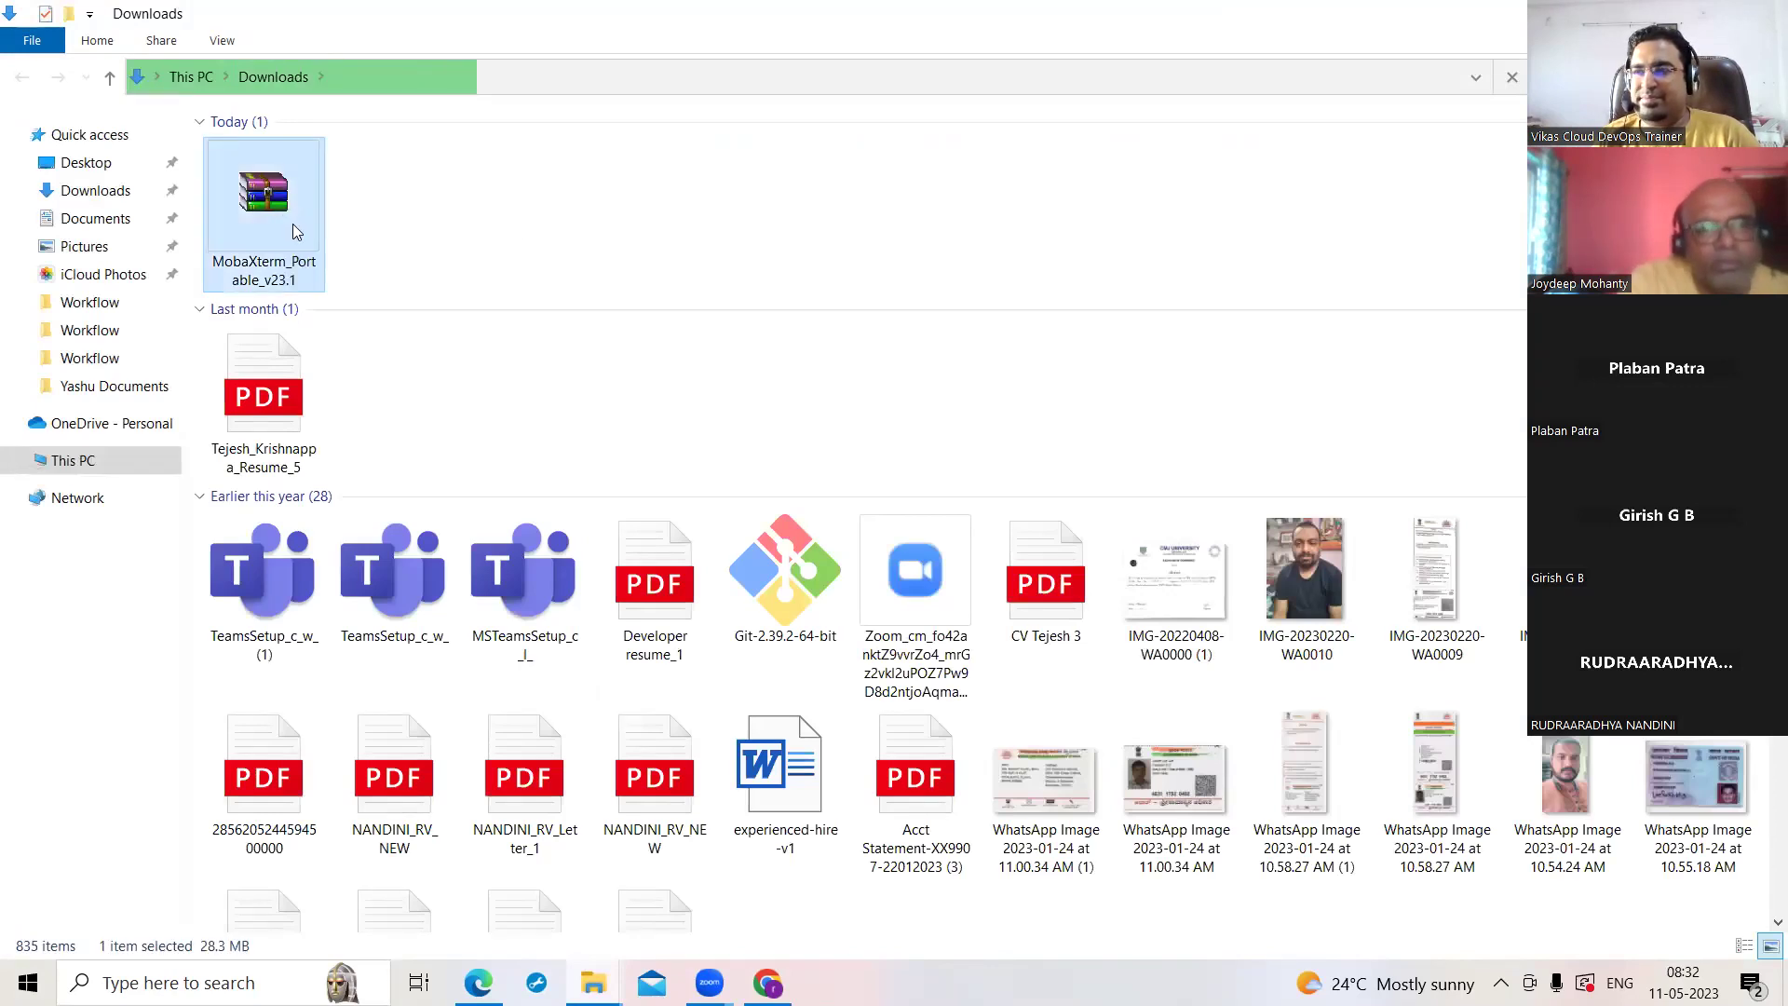
right_click(293, 224)
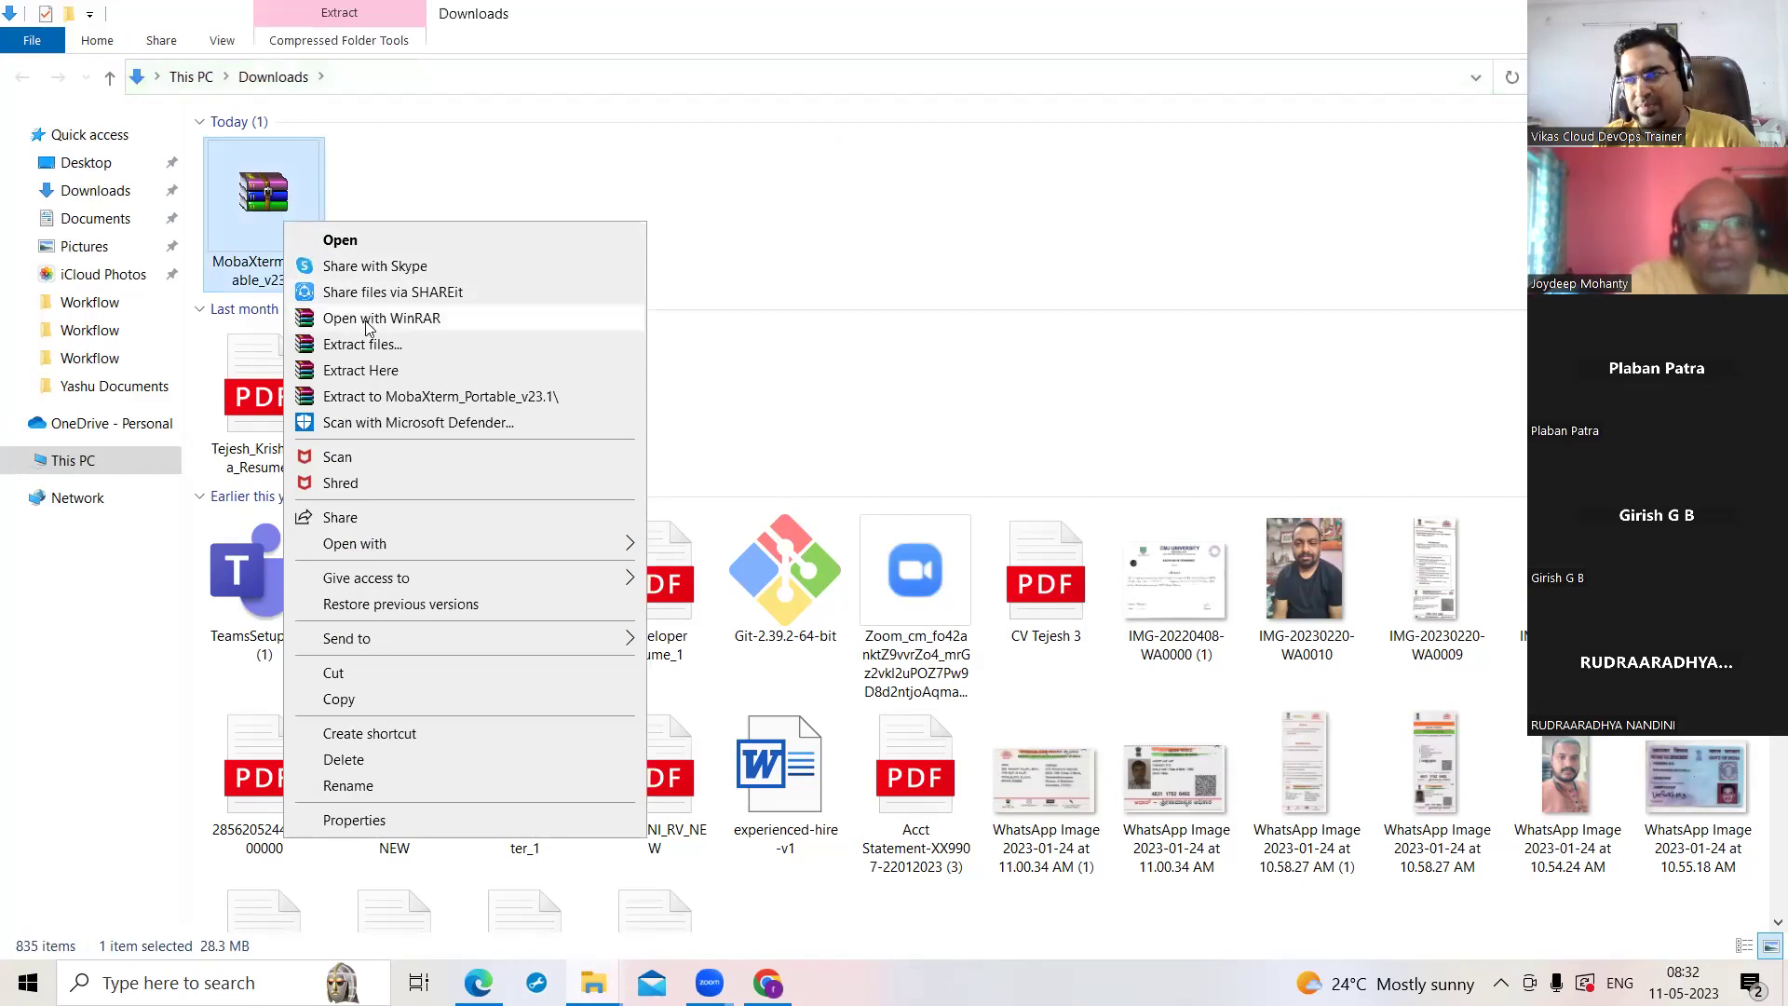
Open the zip in WinRAR, run MobaXterm_Personal from it, and dismiss the expired-trial notice.
click(435, 320)
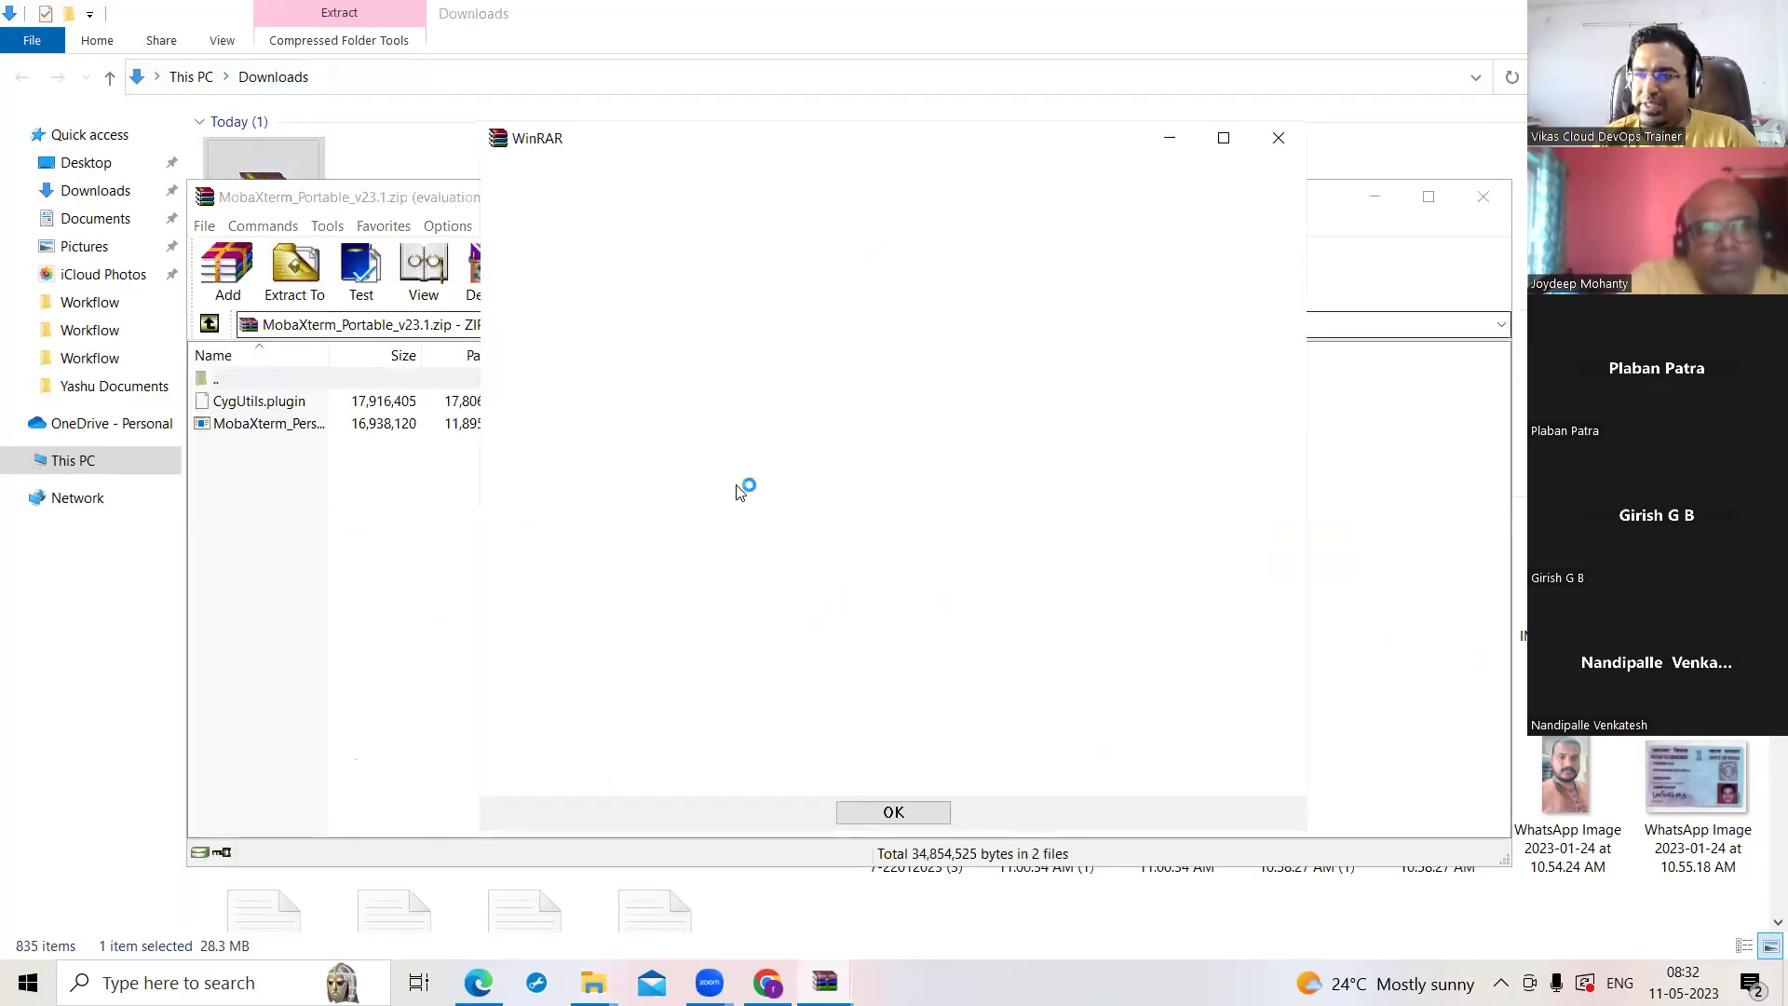
click(445, 426)
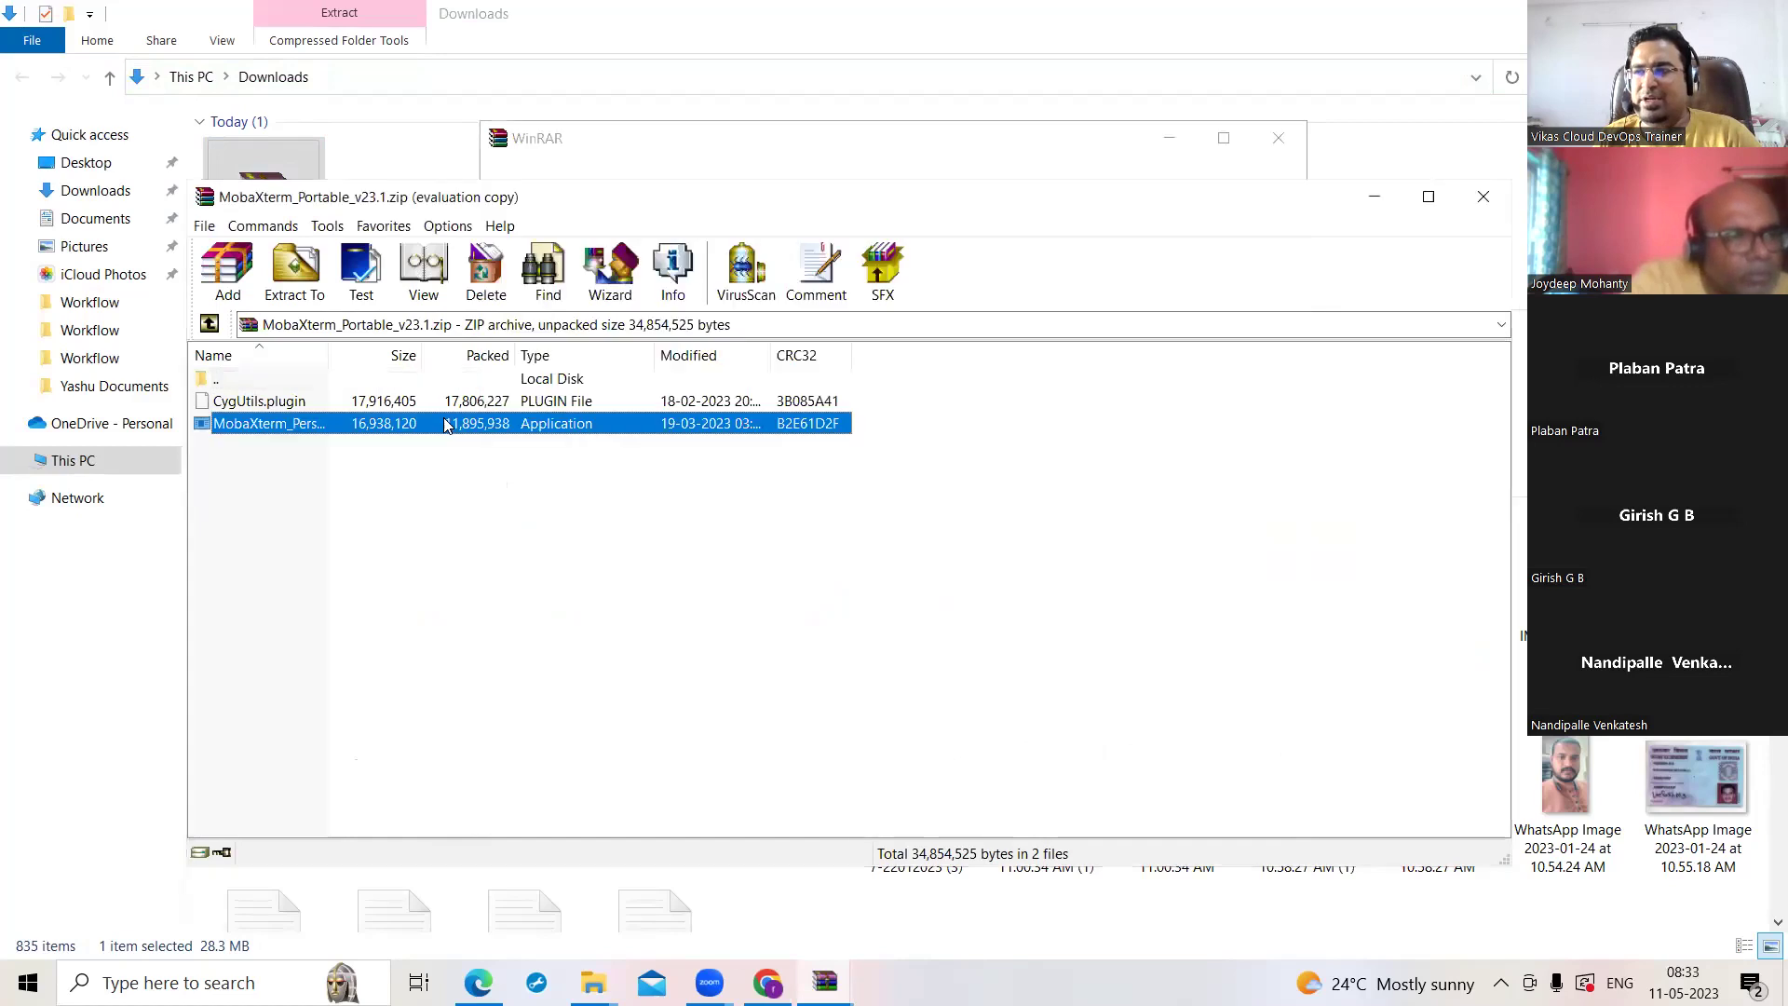
double_click(445, 426)
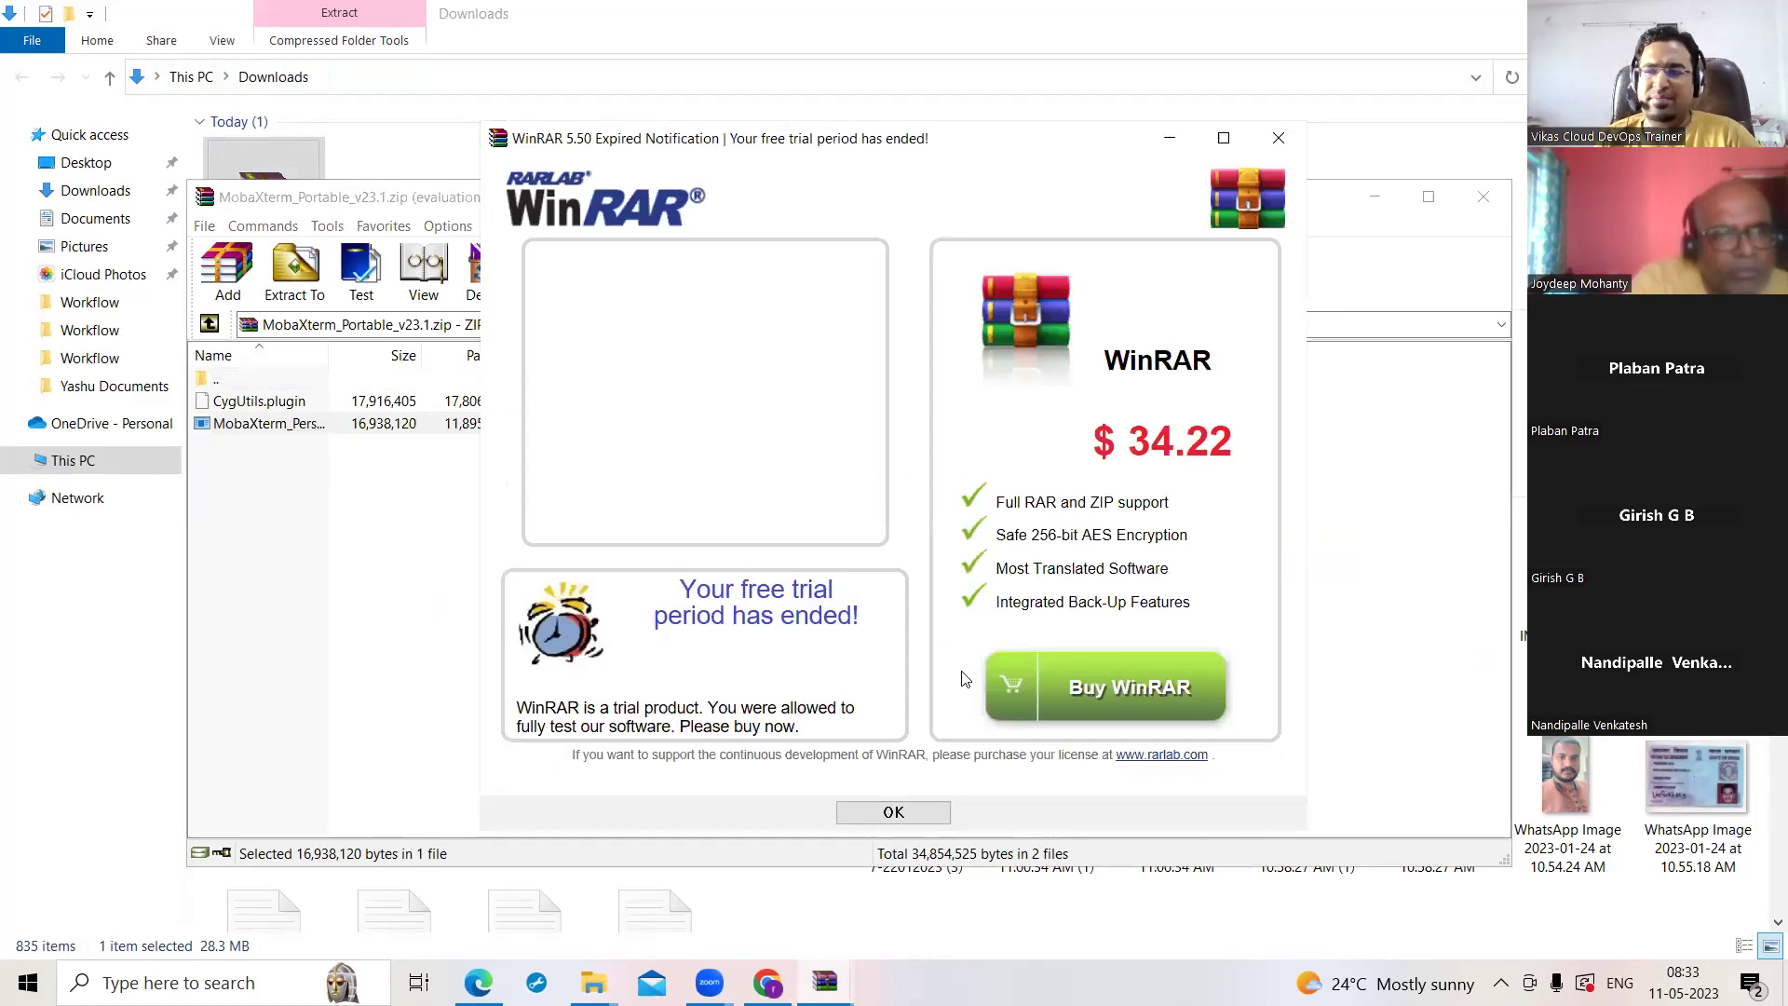
click(887, 813)
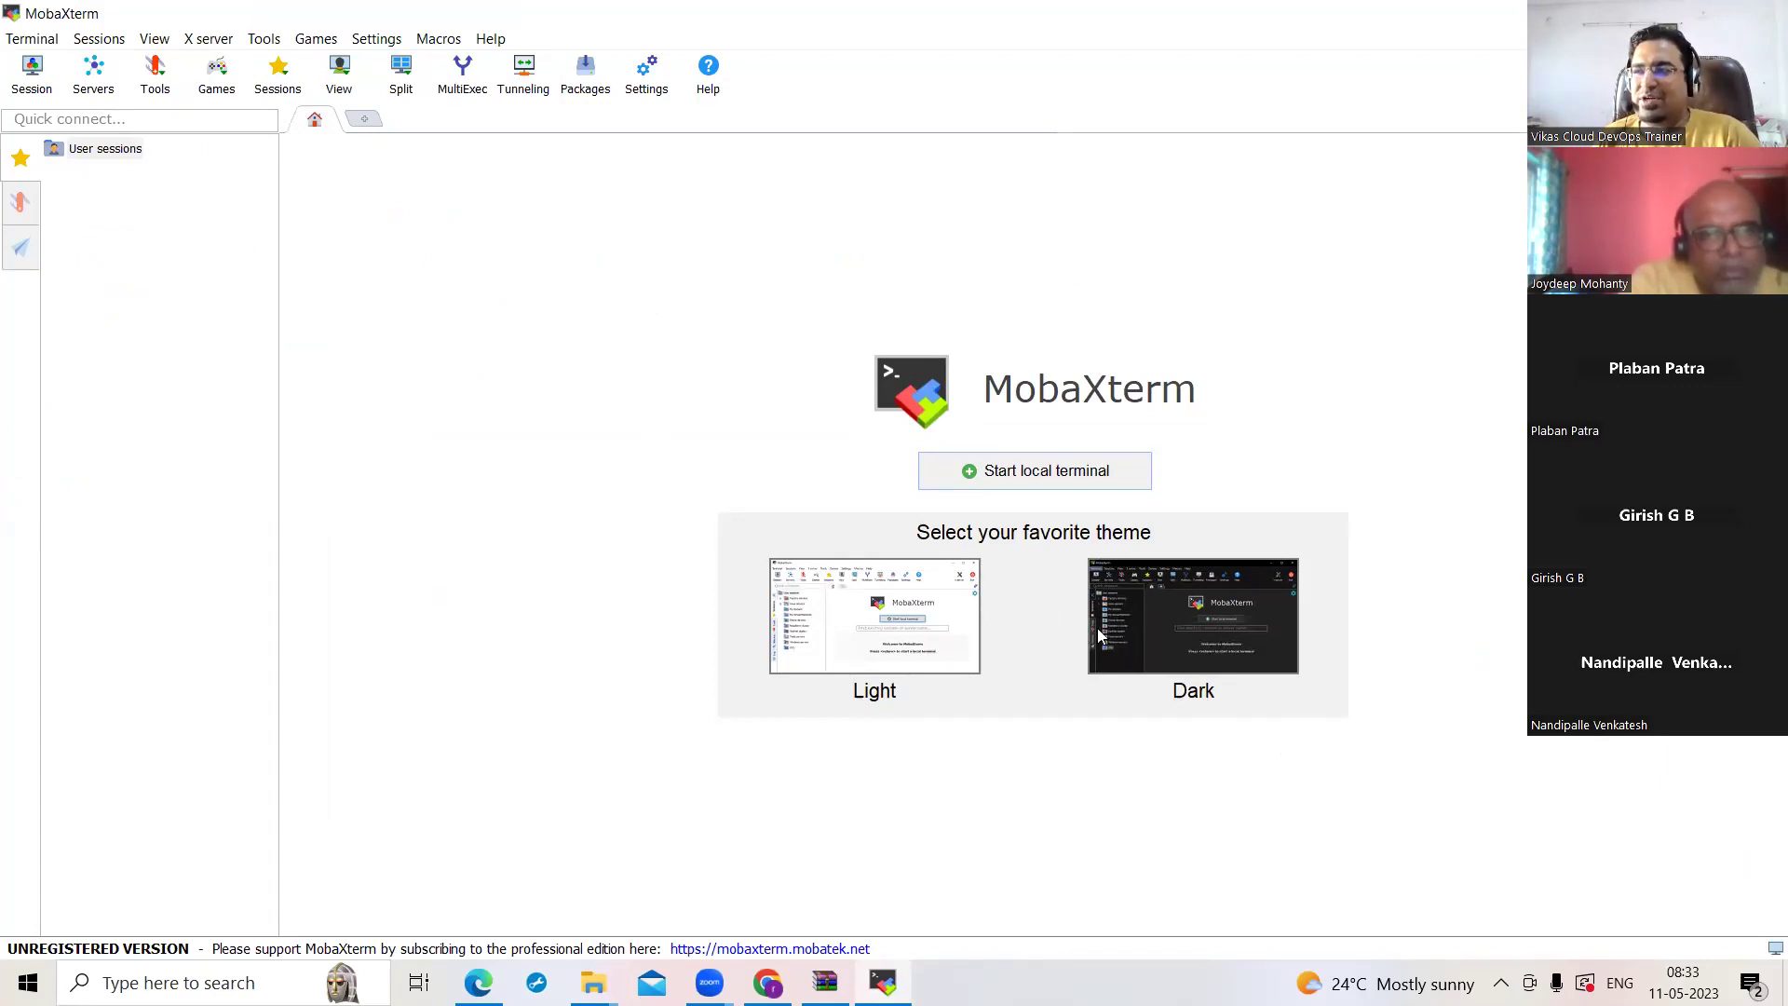
Start a local terminal, allow MobaXterm through the Windows firewall, and run ls.
click(1048, 478)
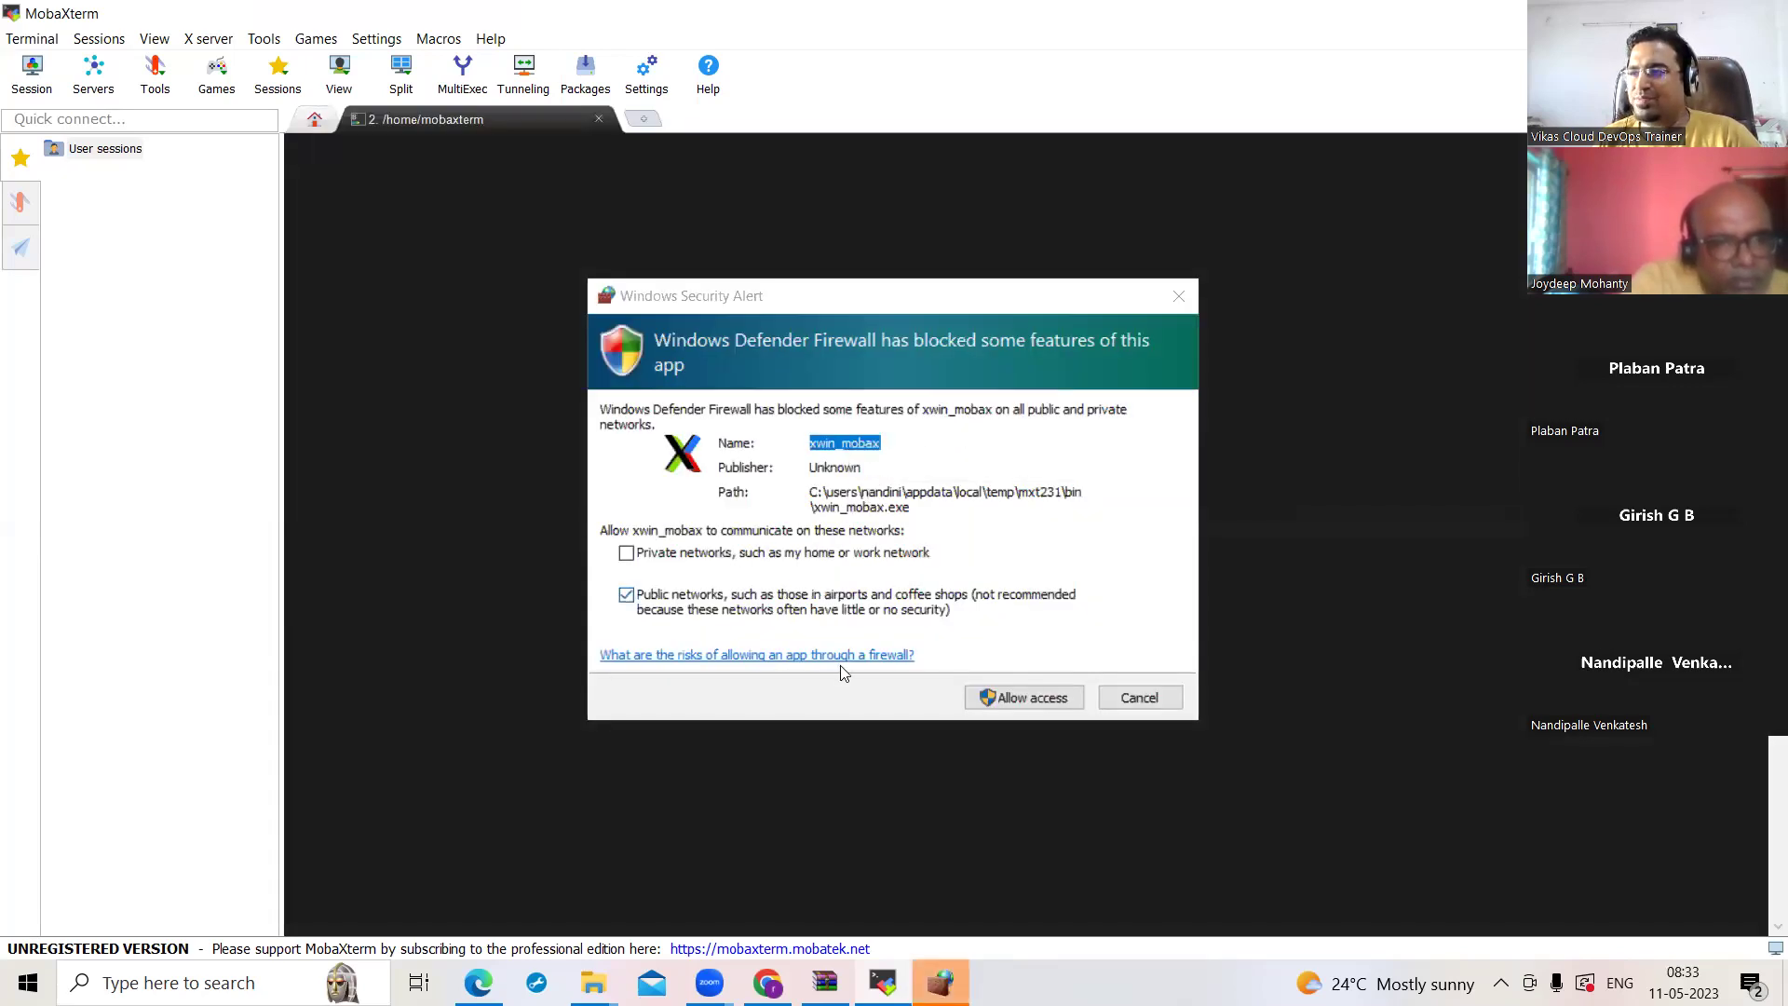
click(1017, 697)
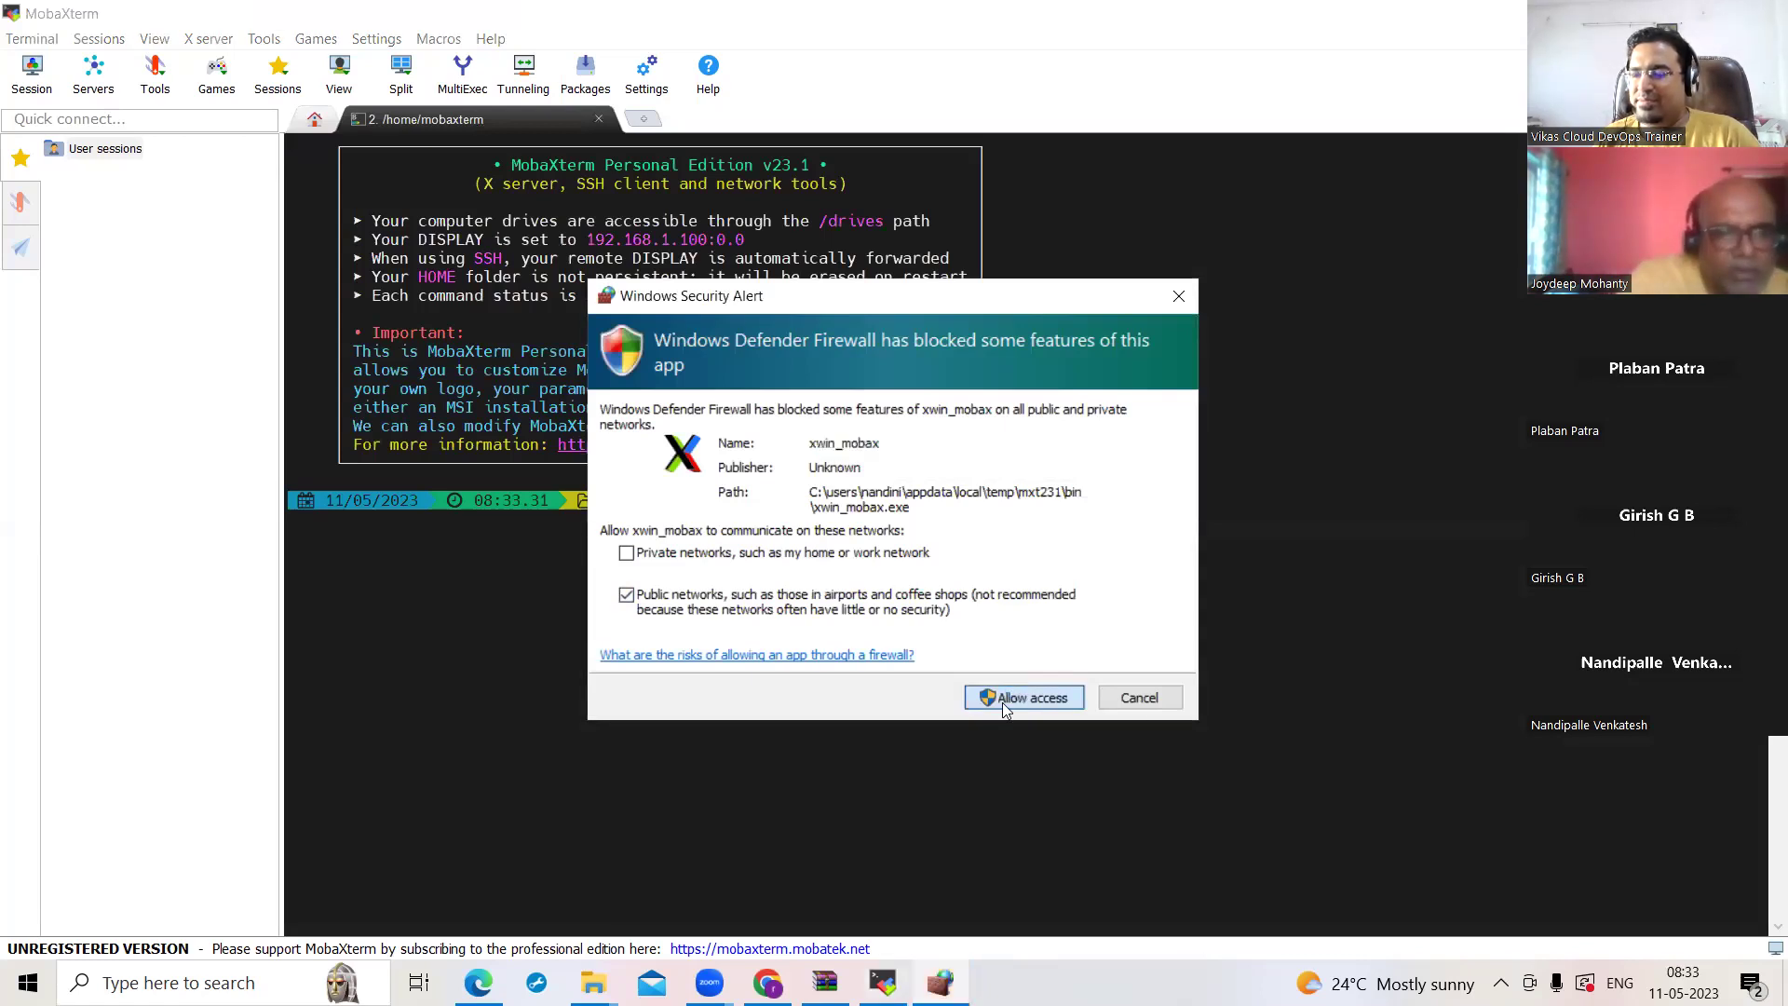
click(995, 704)
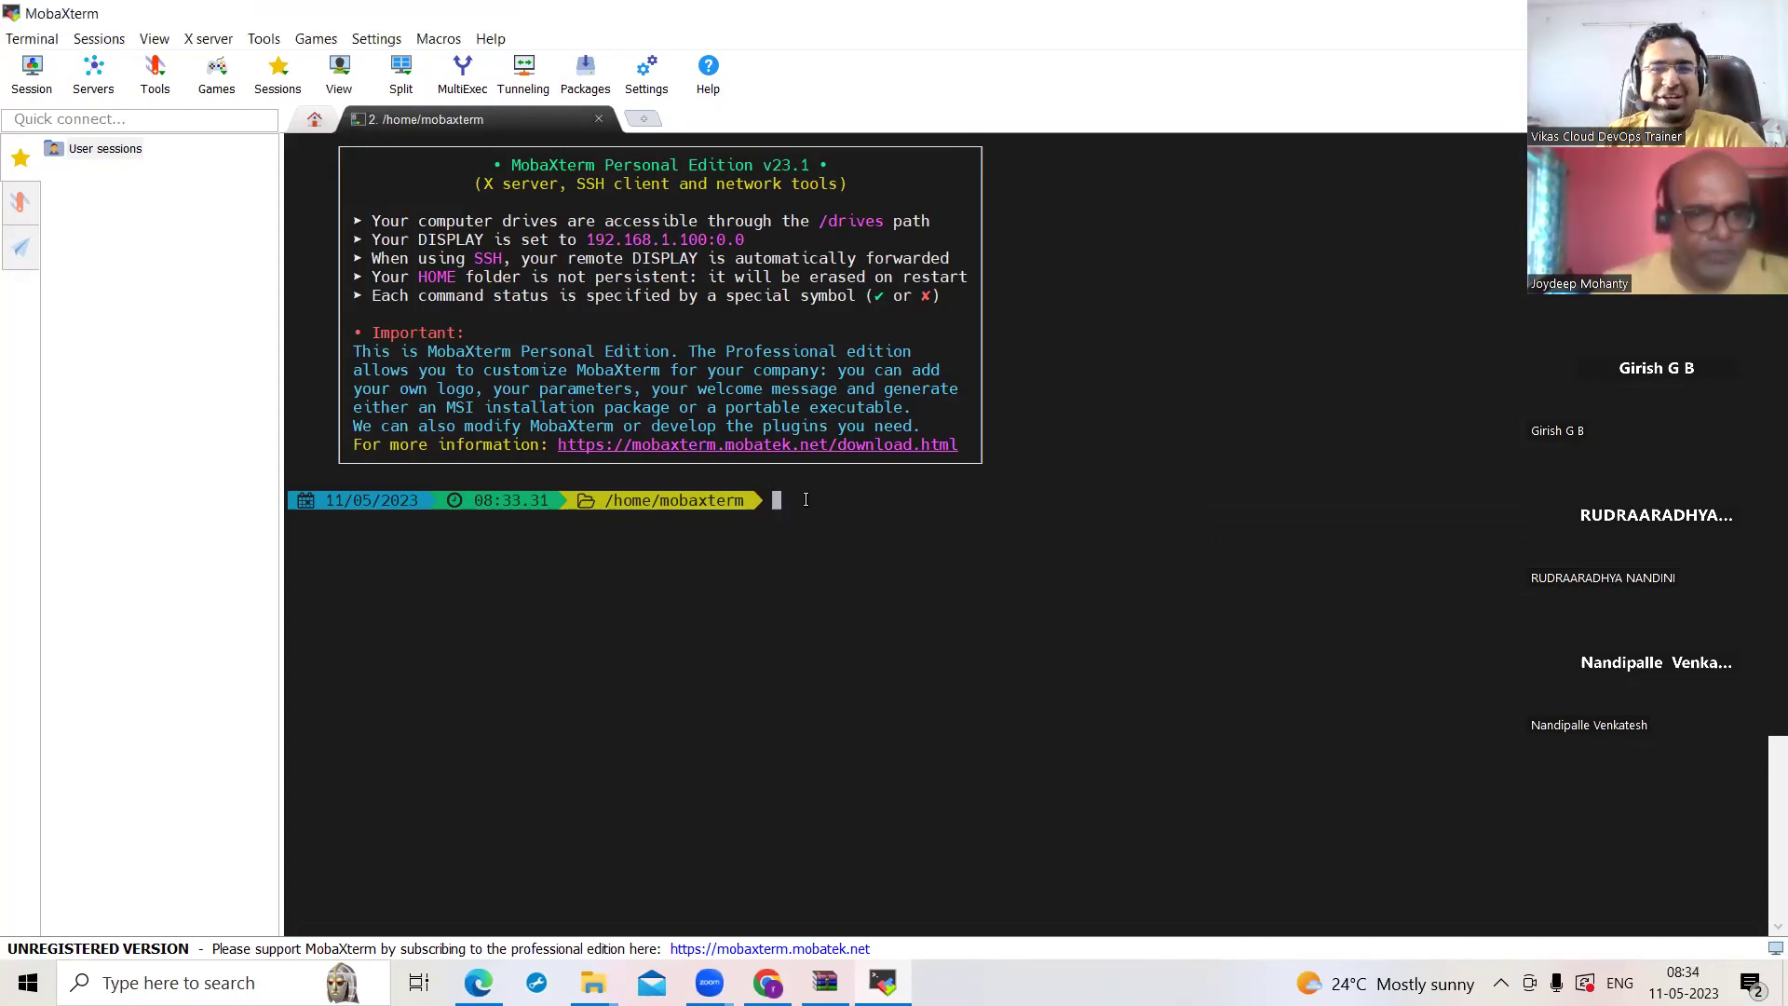
text(ls)
key(Return)
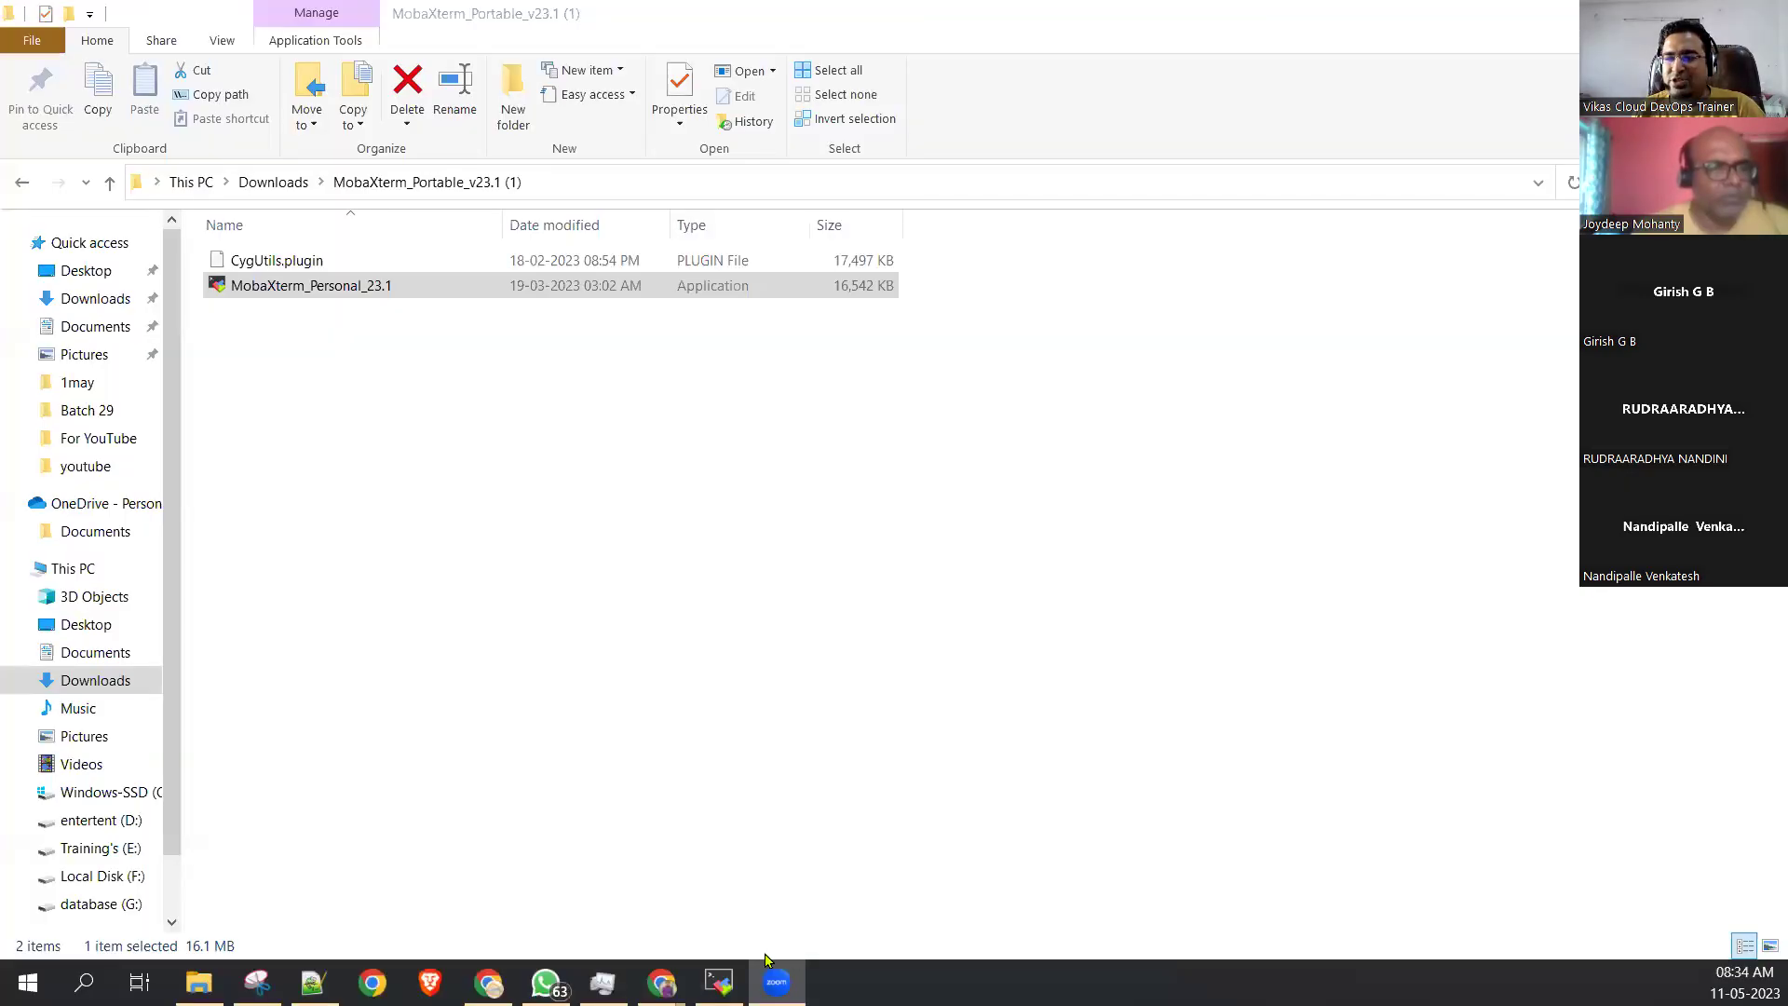
Close the MobaXterm window and return to the 'Module 2.1 Linux' slides in Chrome.
click(719, 983)
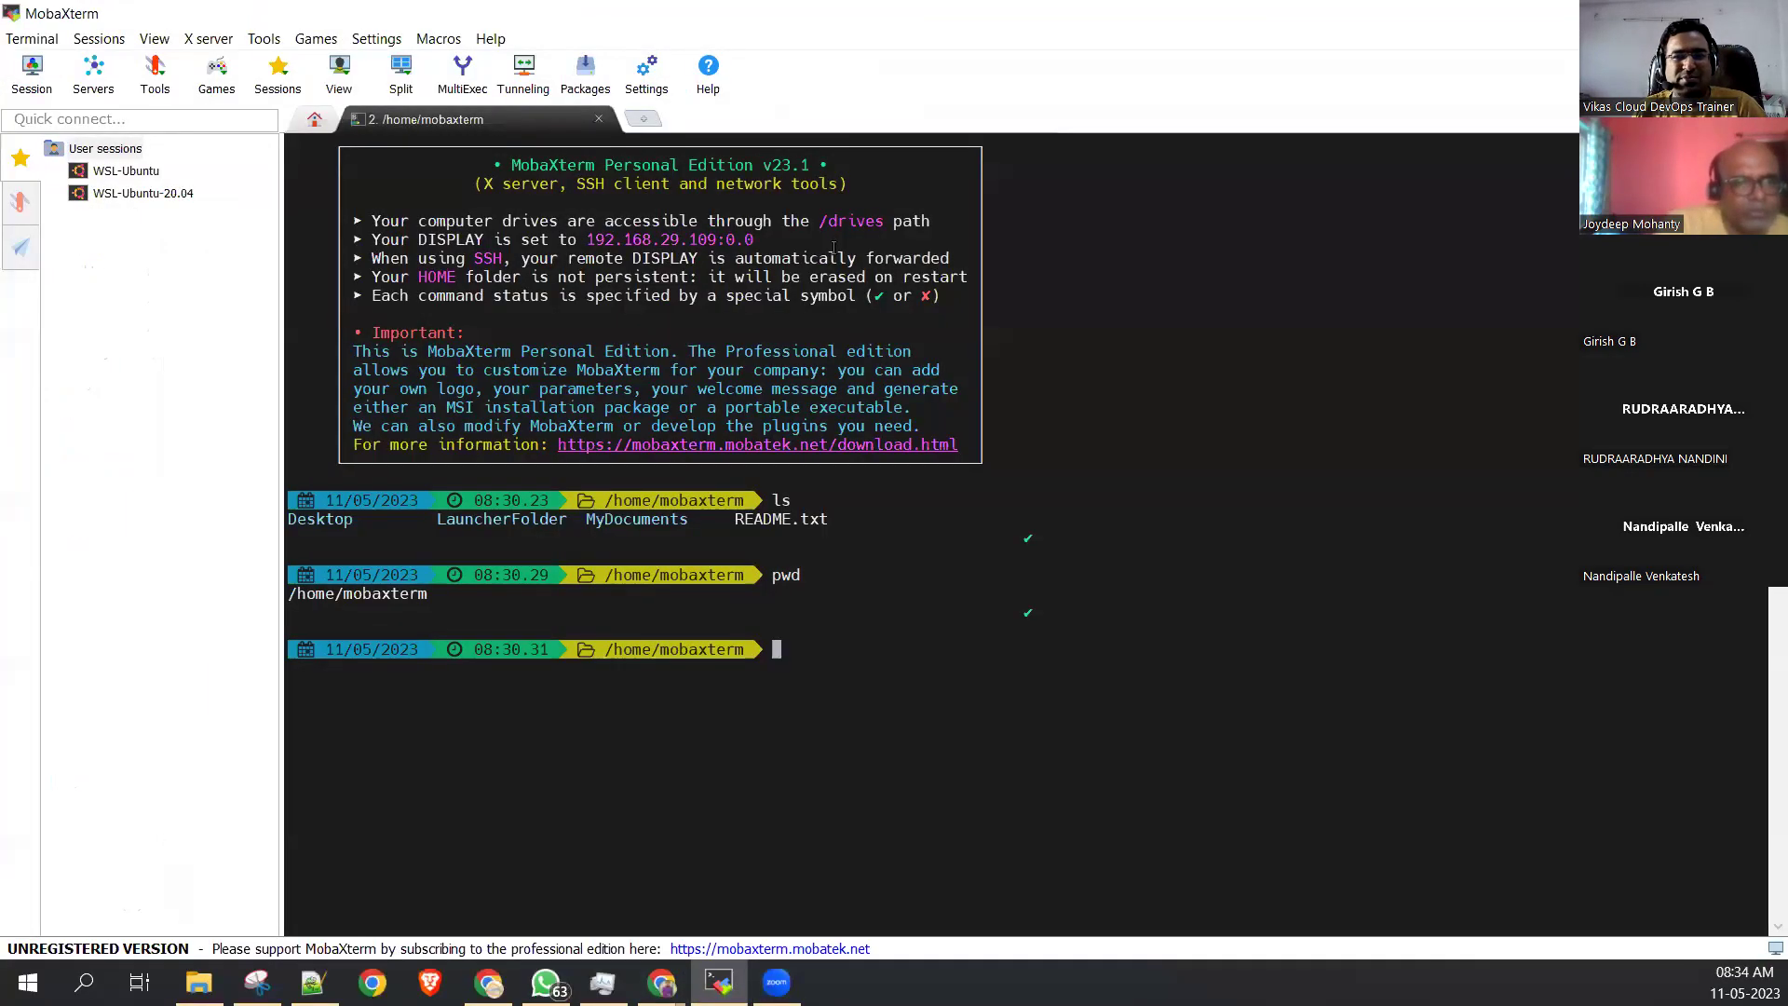
double_click(1063, 27)
click(1549, 74)
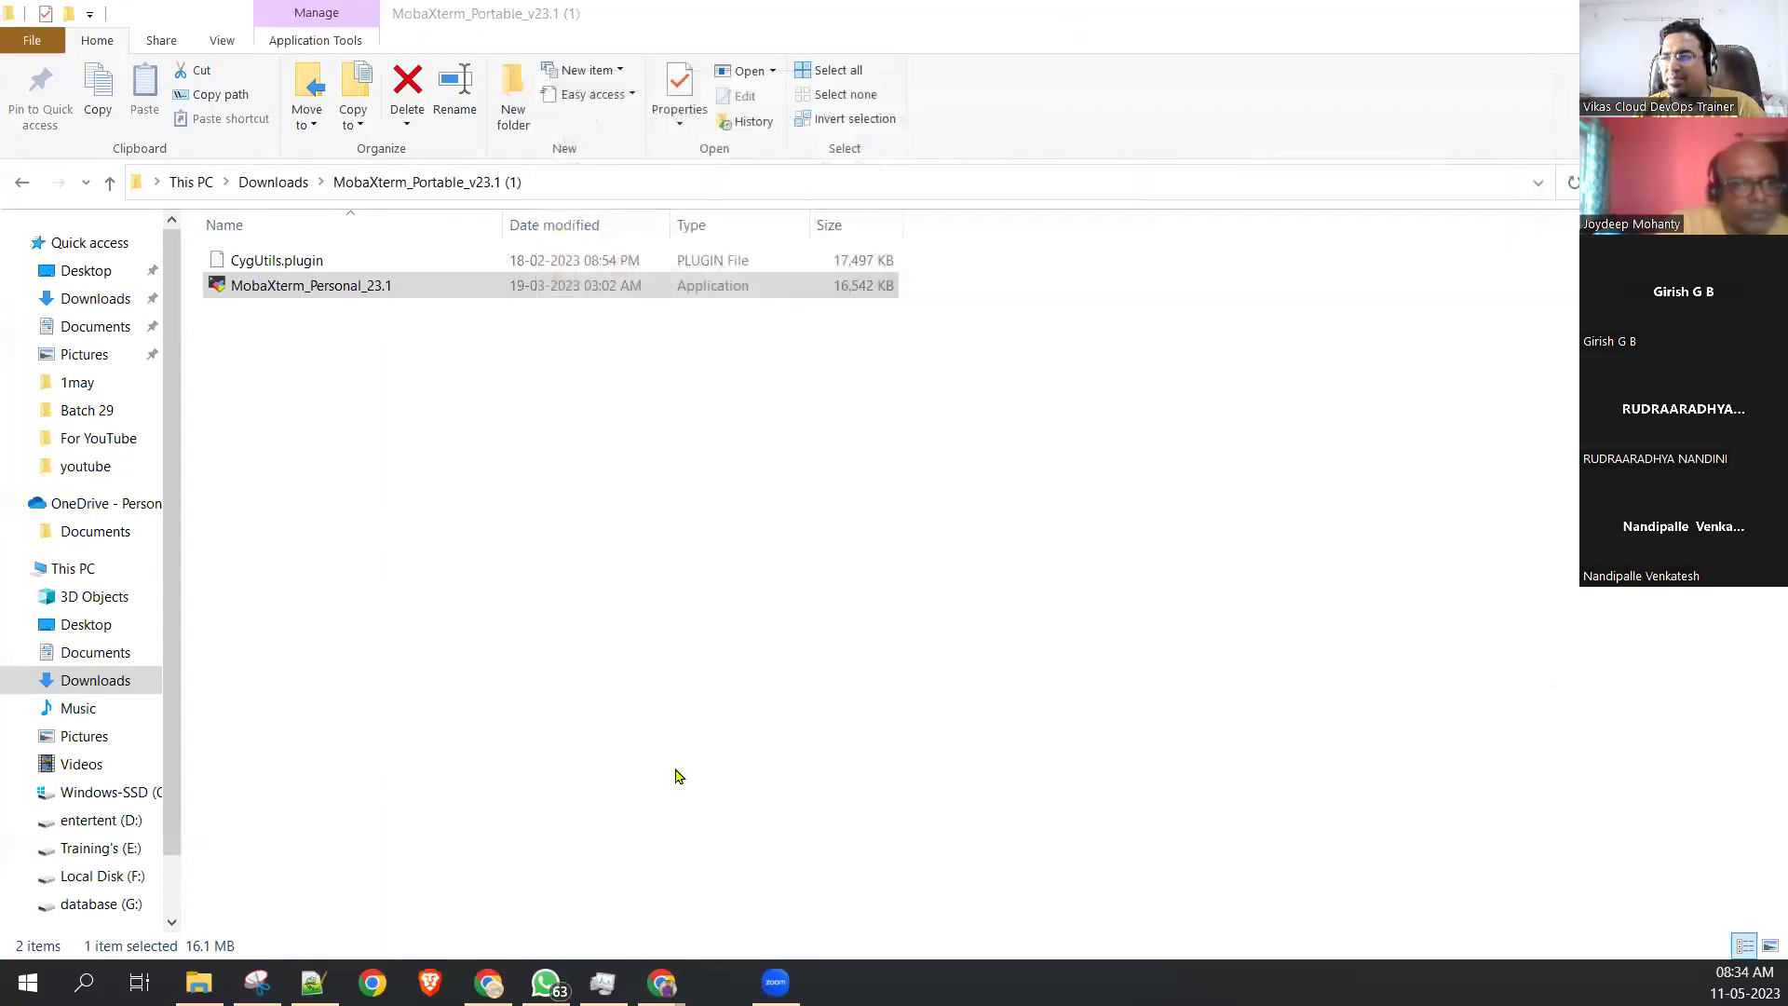
key(alt+Tab)
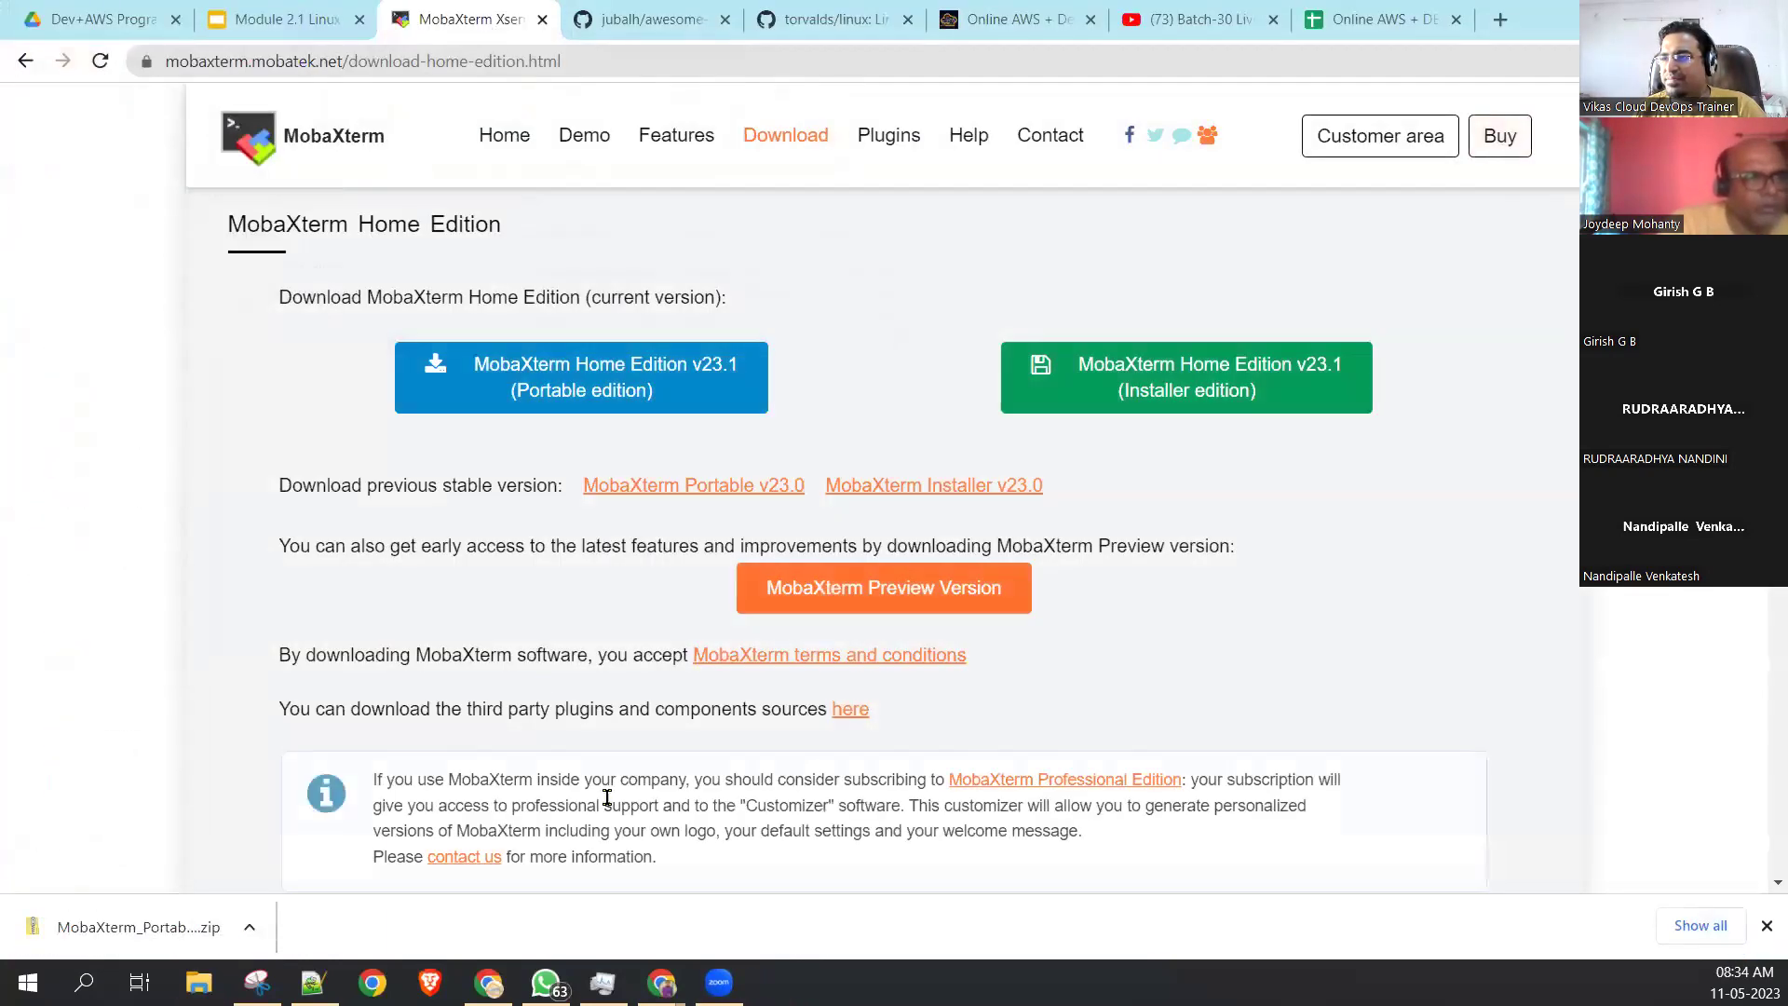
key(ctrl+l)
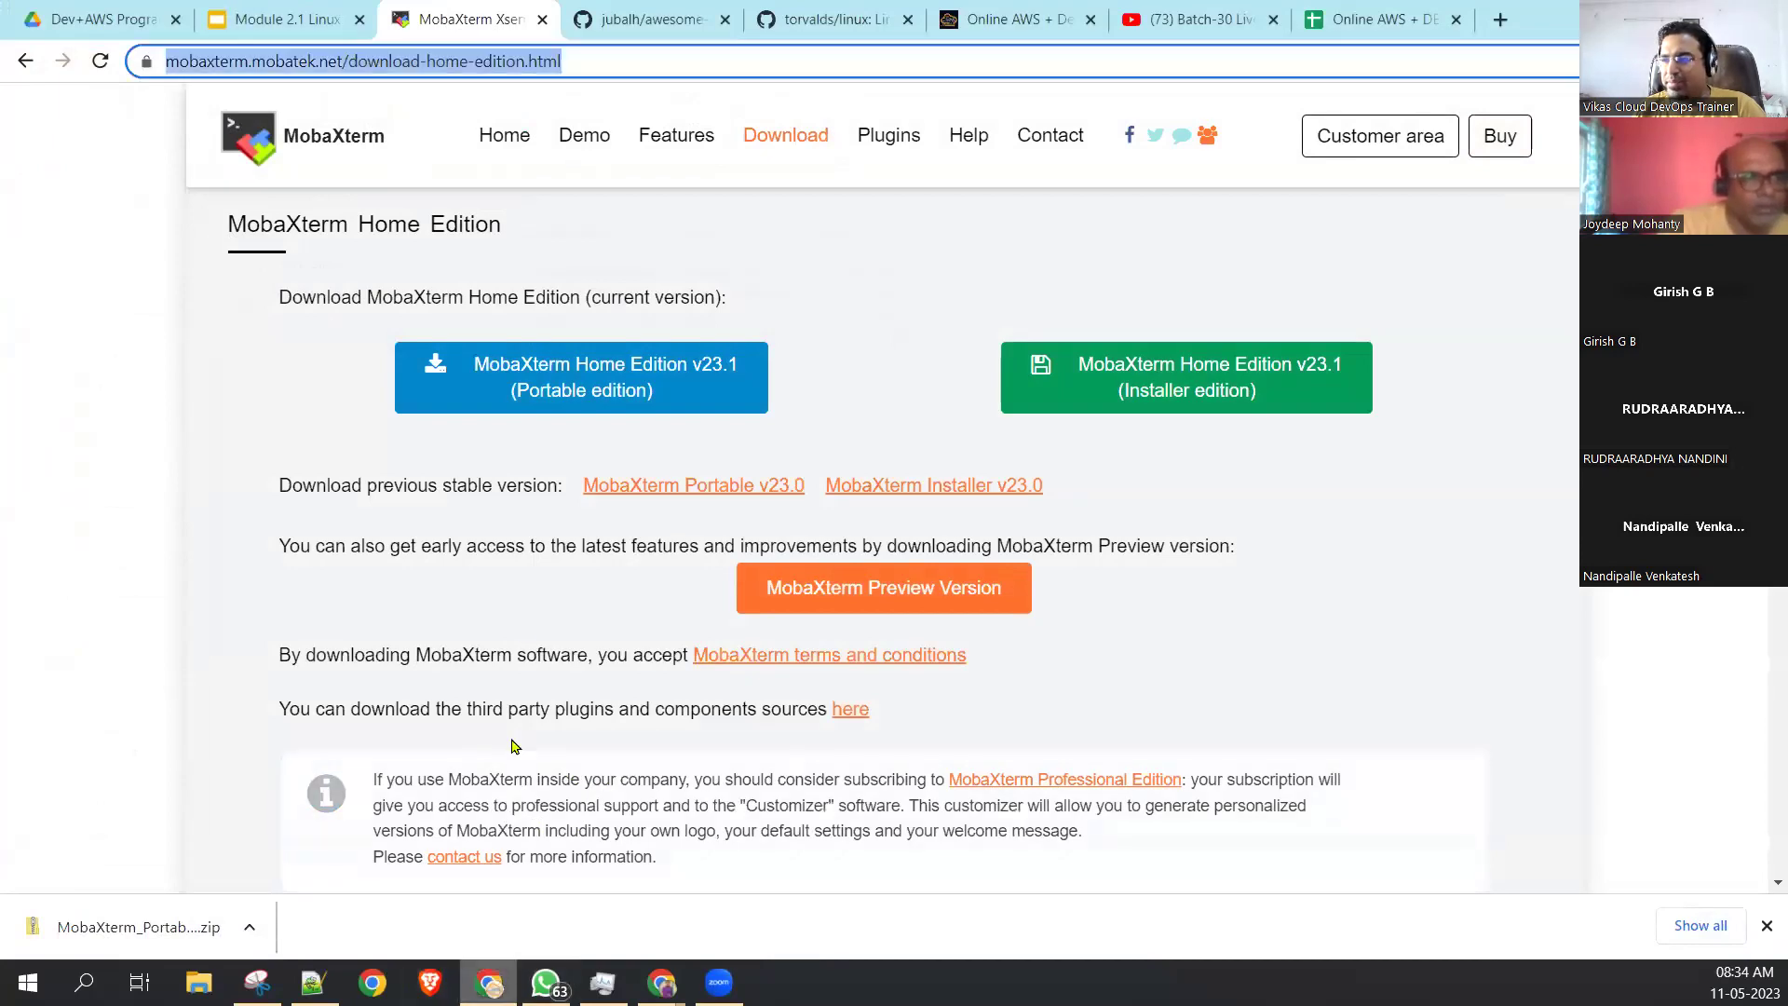
click(290, 19)
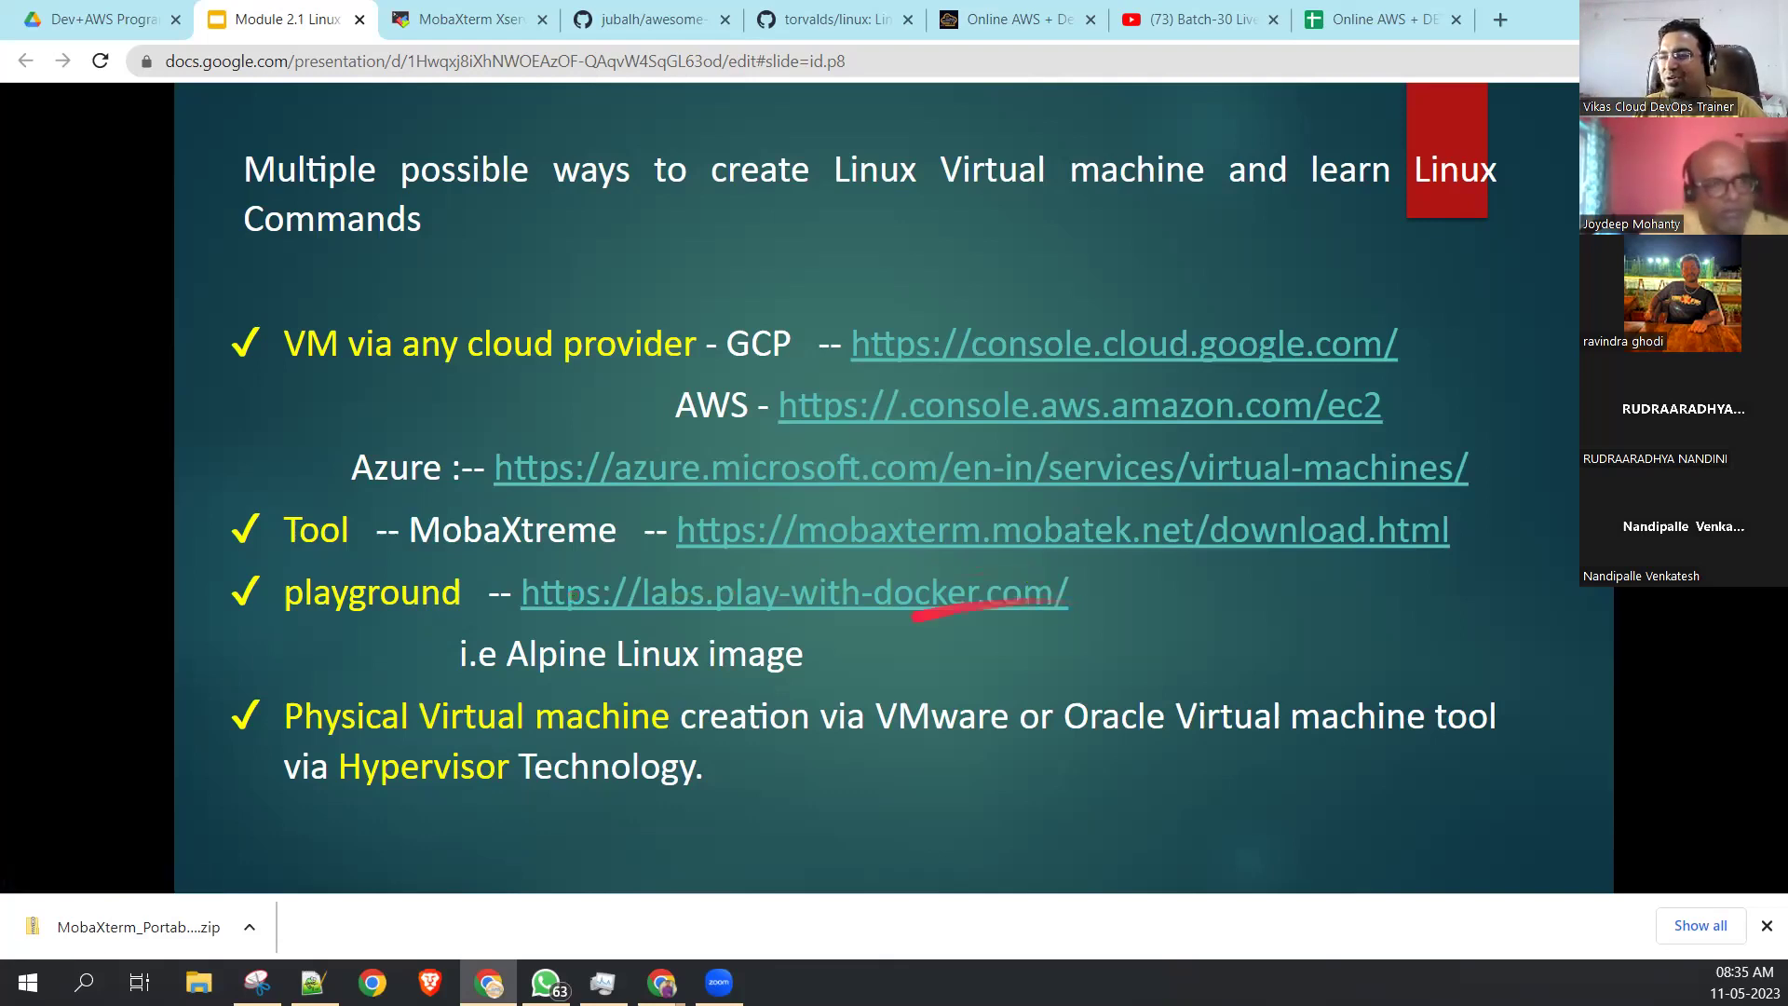
Search Google for 'playground docker' in a new tab and open the Docker Playground - Play with Docker result.
mouse_move(661, 983)
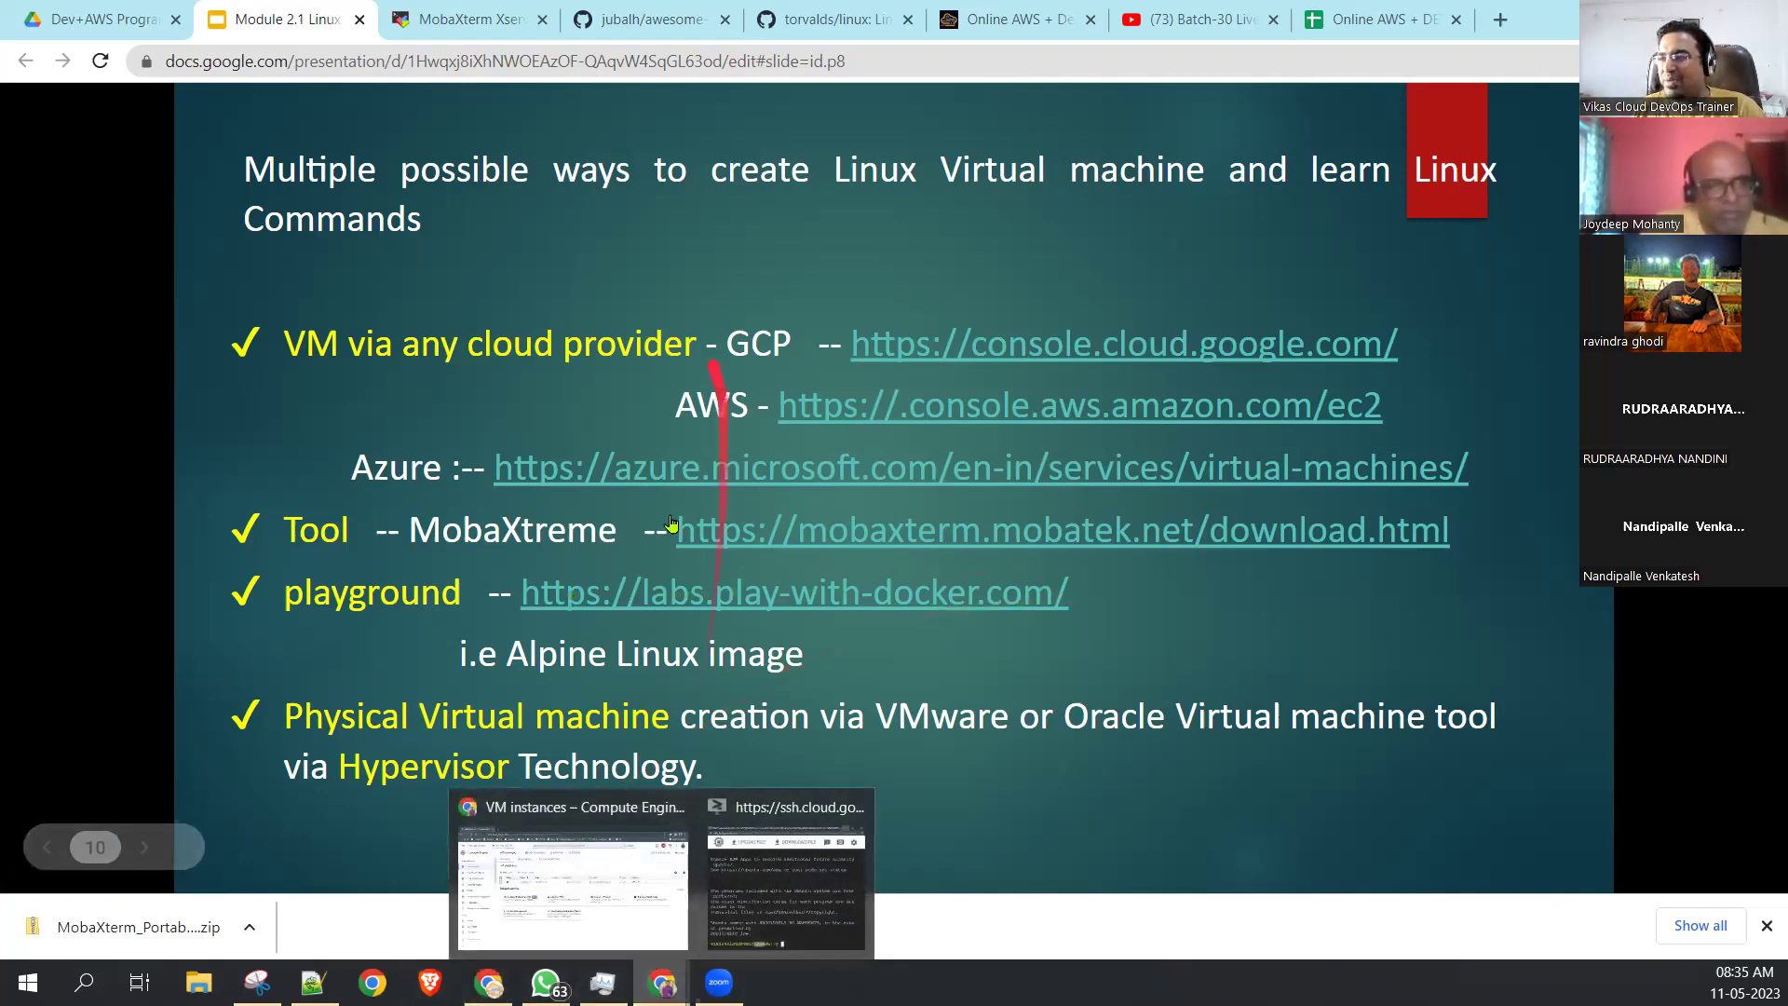
click(556, 854)
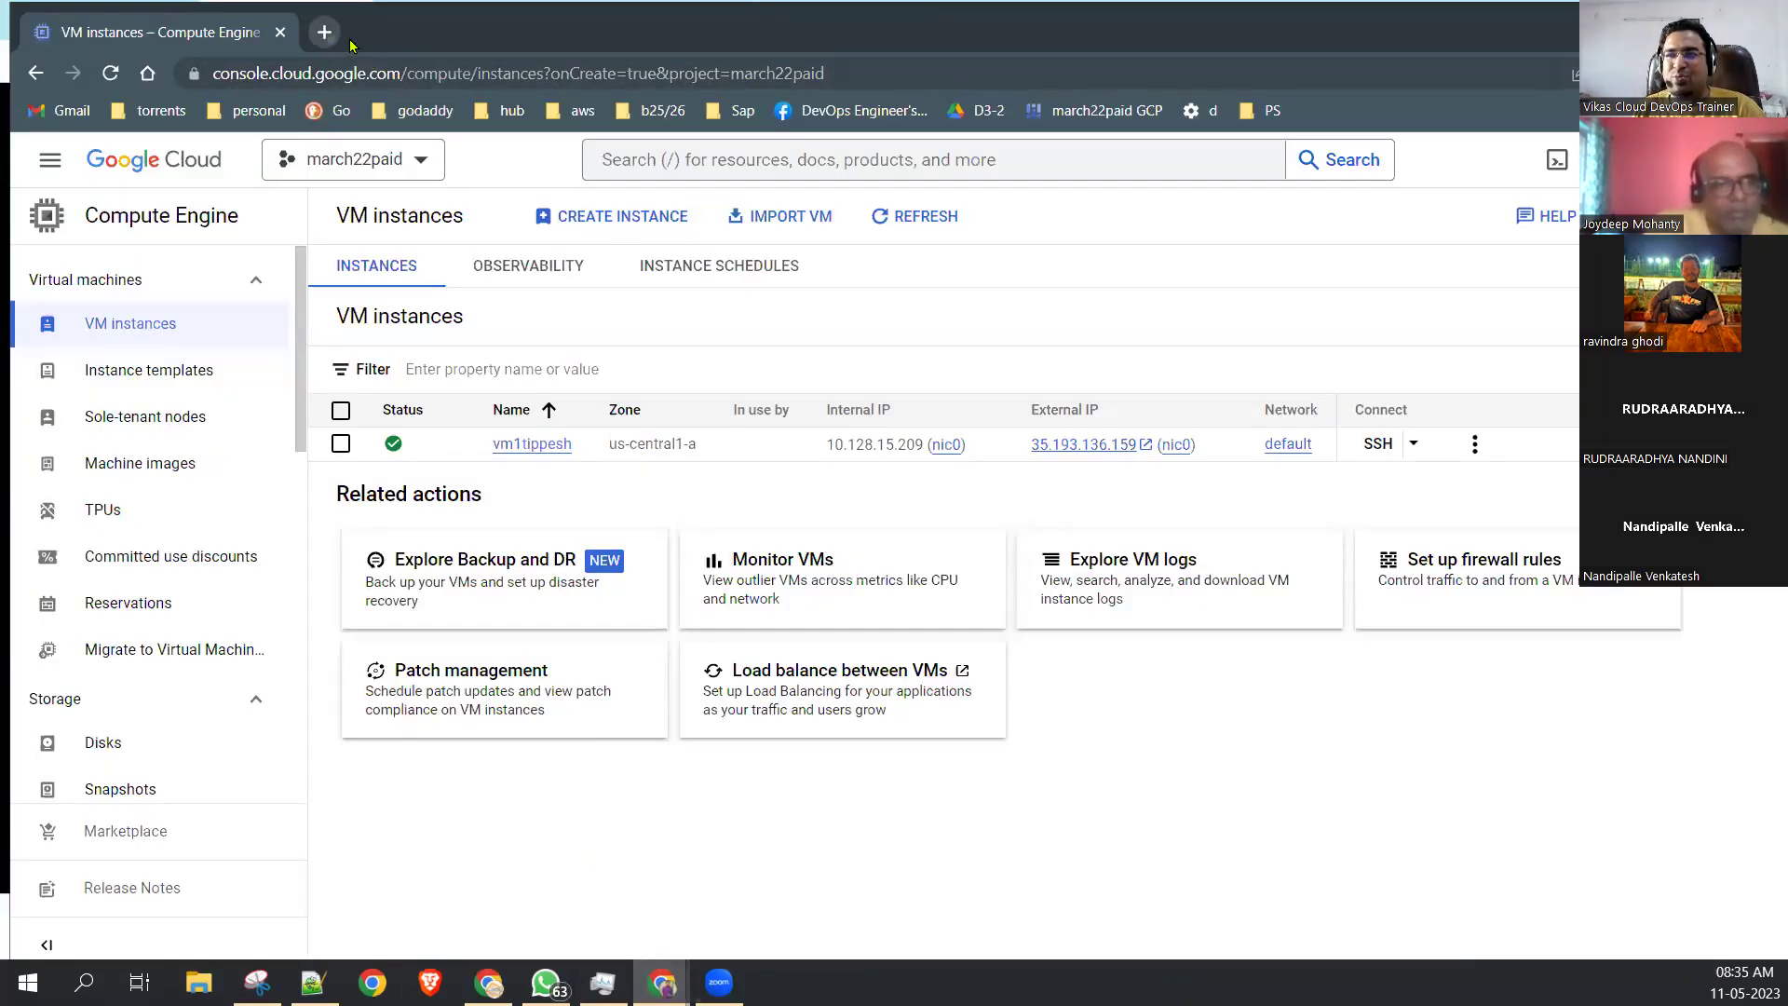
key(ctrl+t)
text(pl)
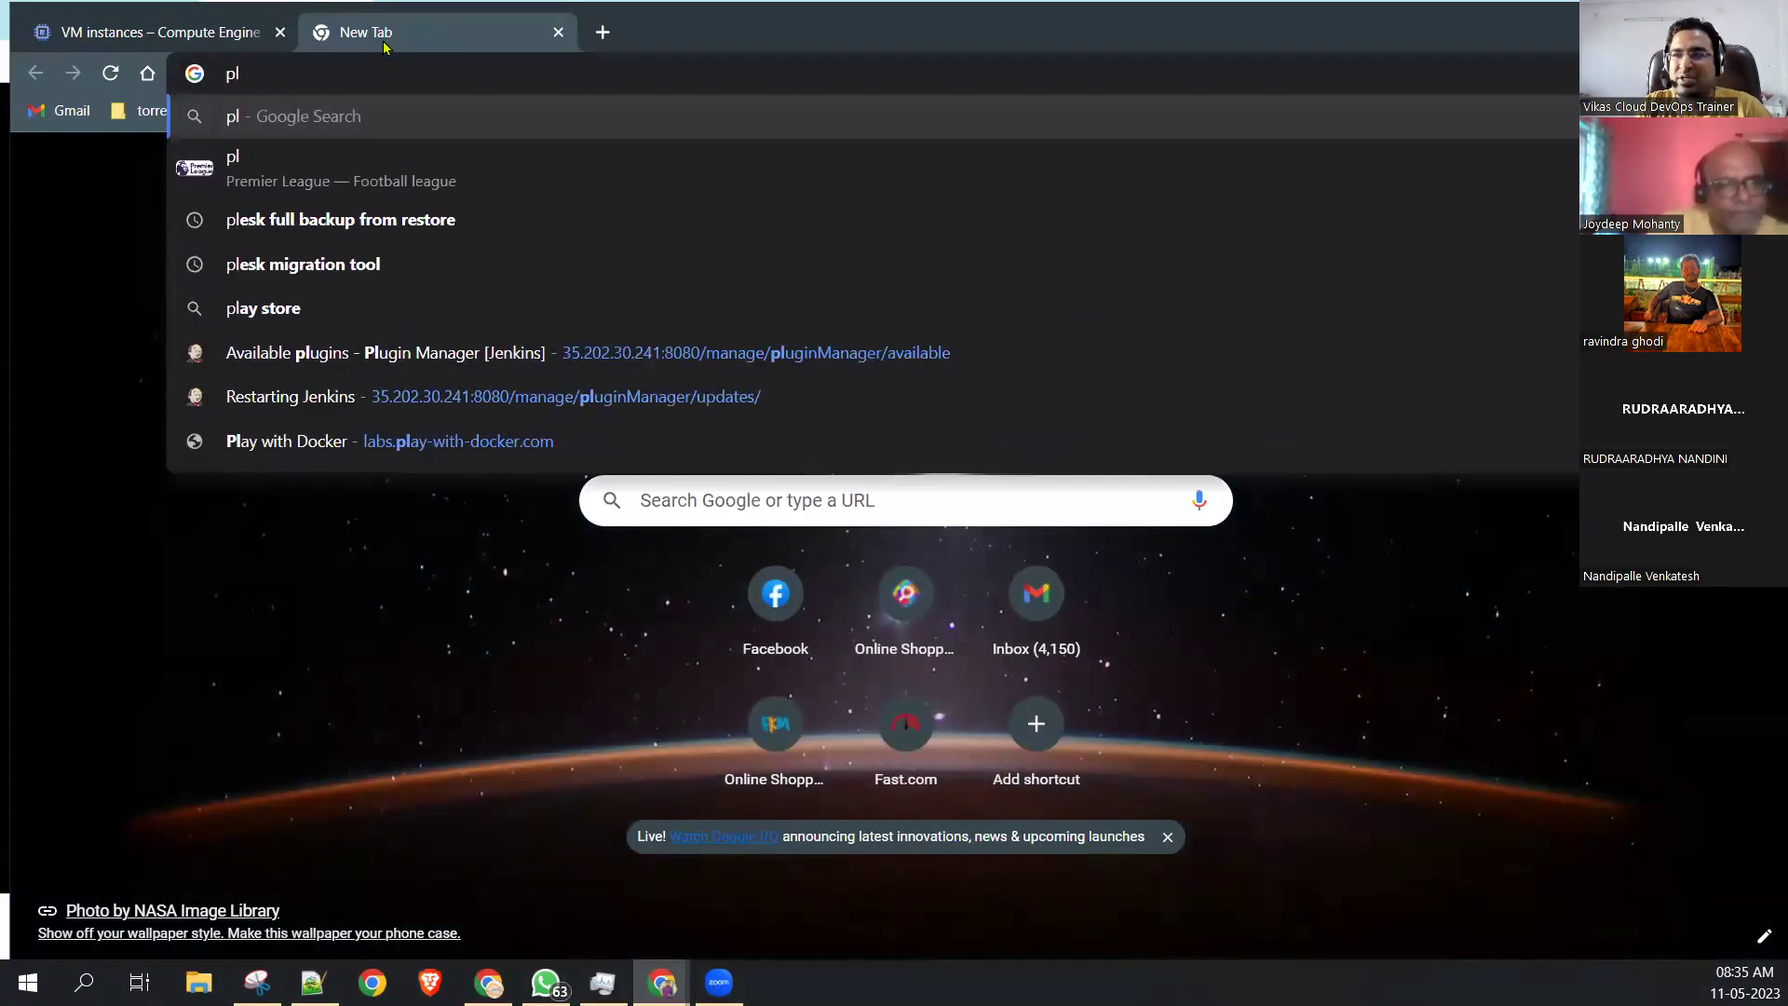
text(aygro)
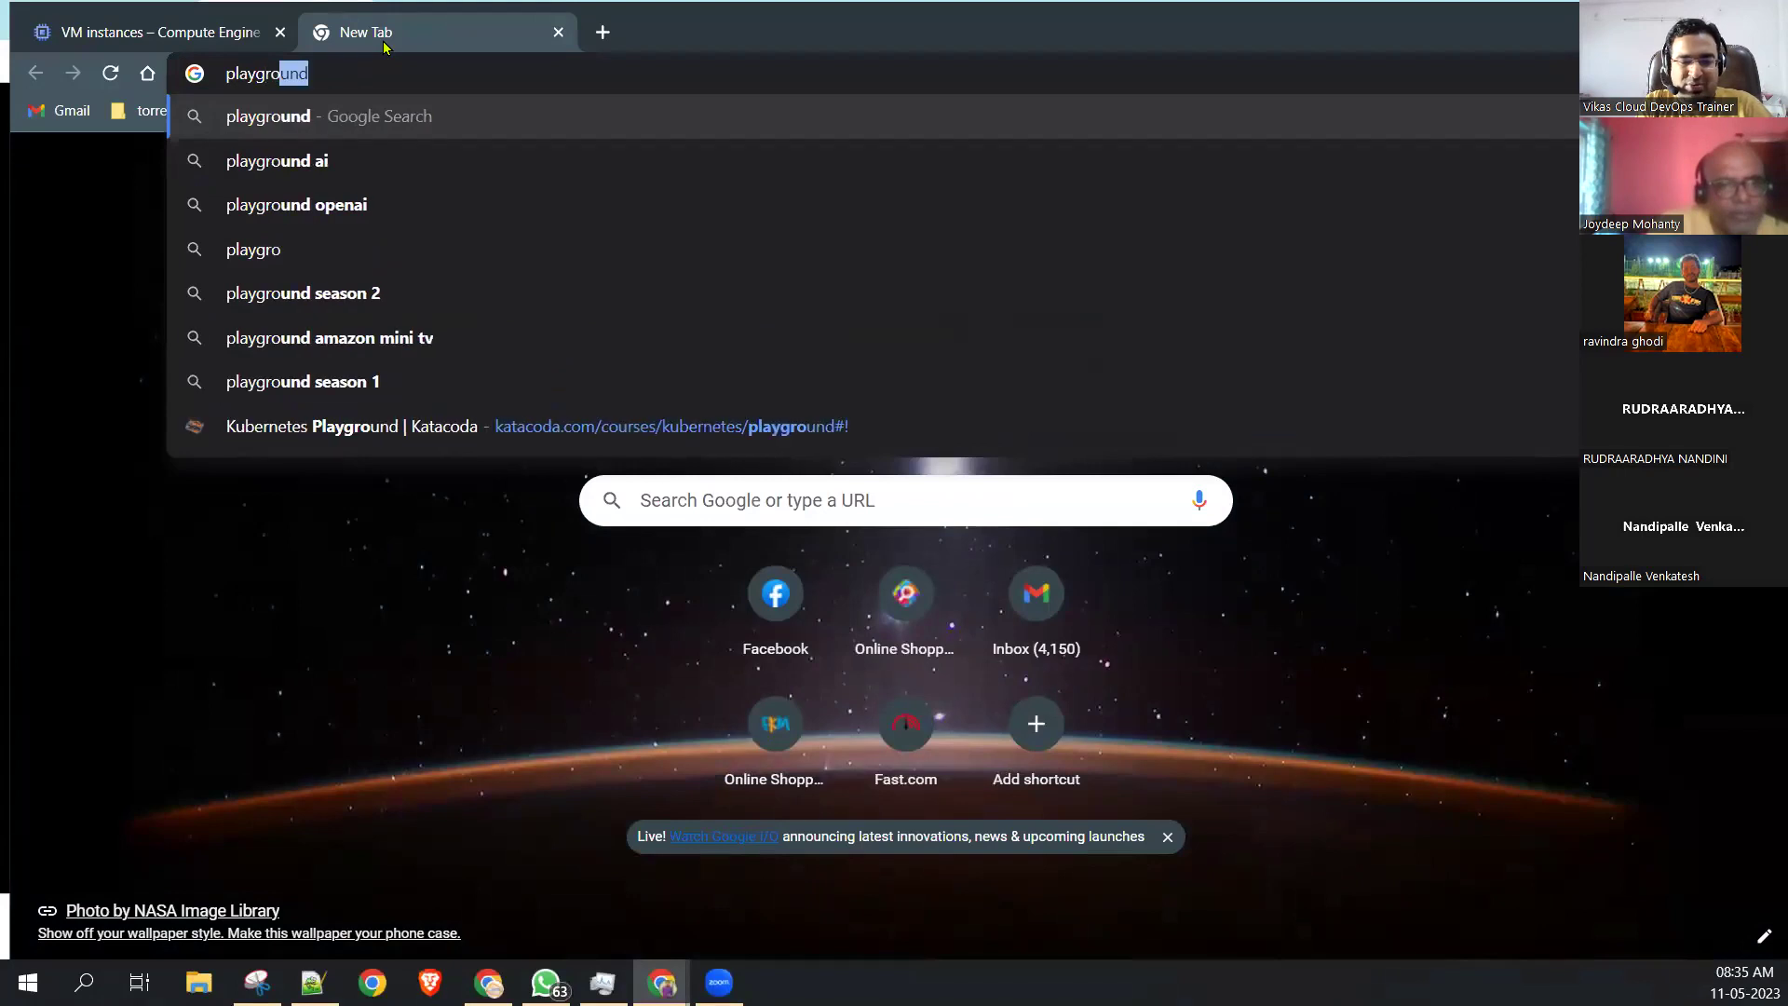
text(und docker)
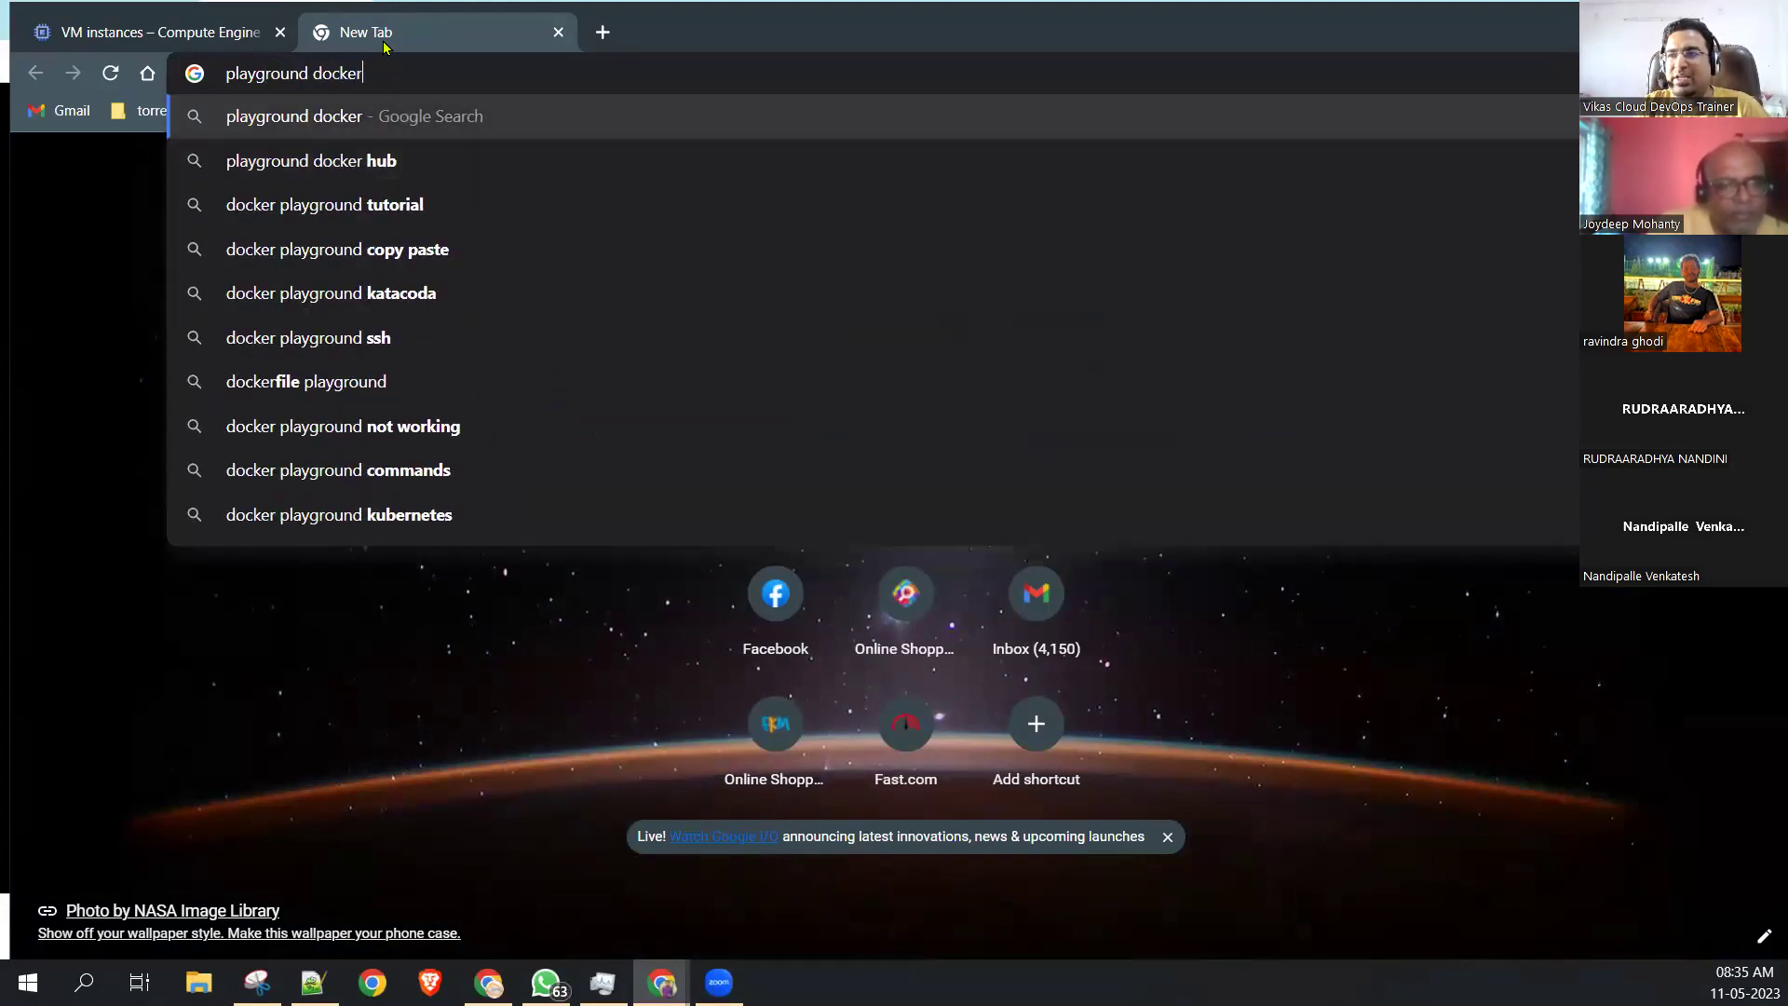
key(Return)
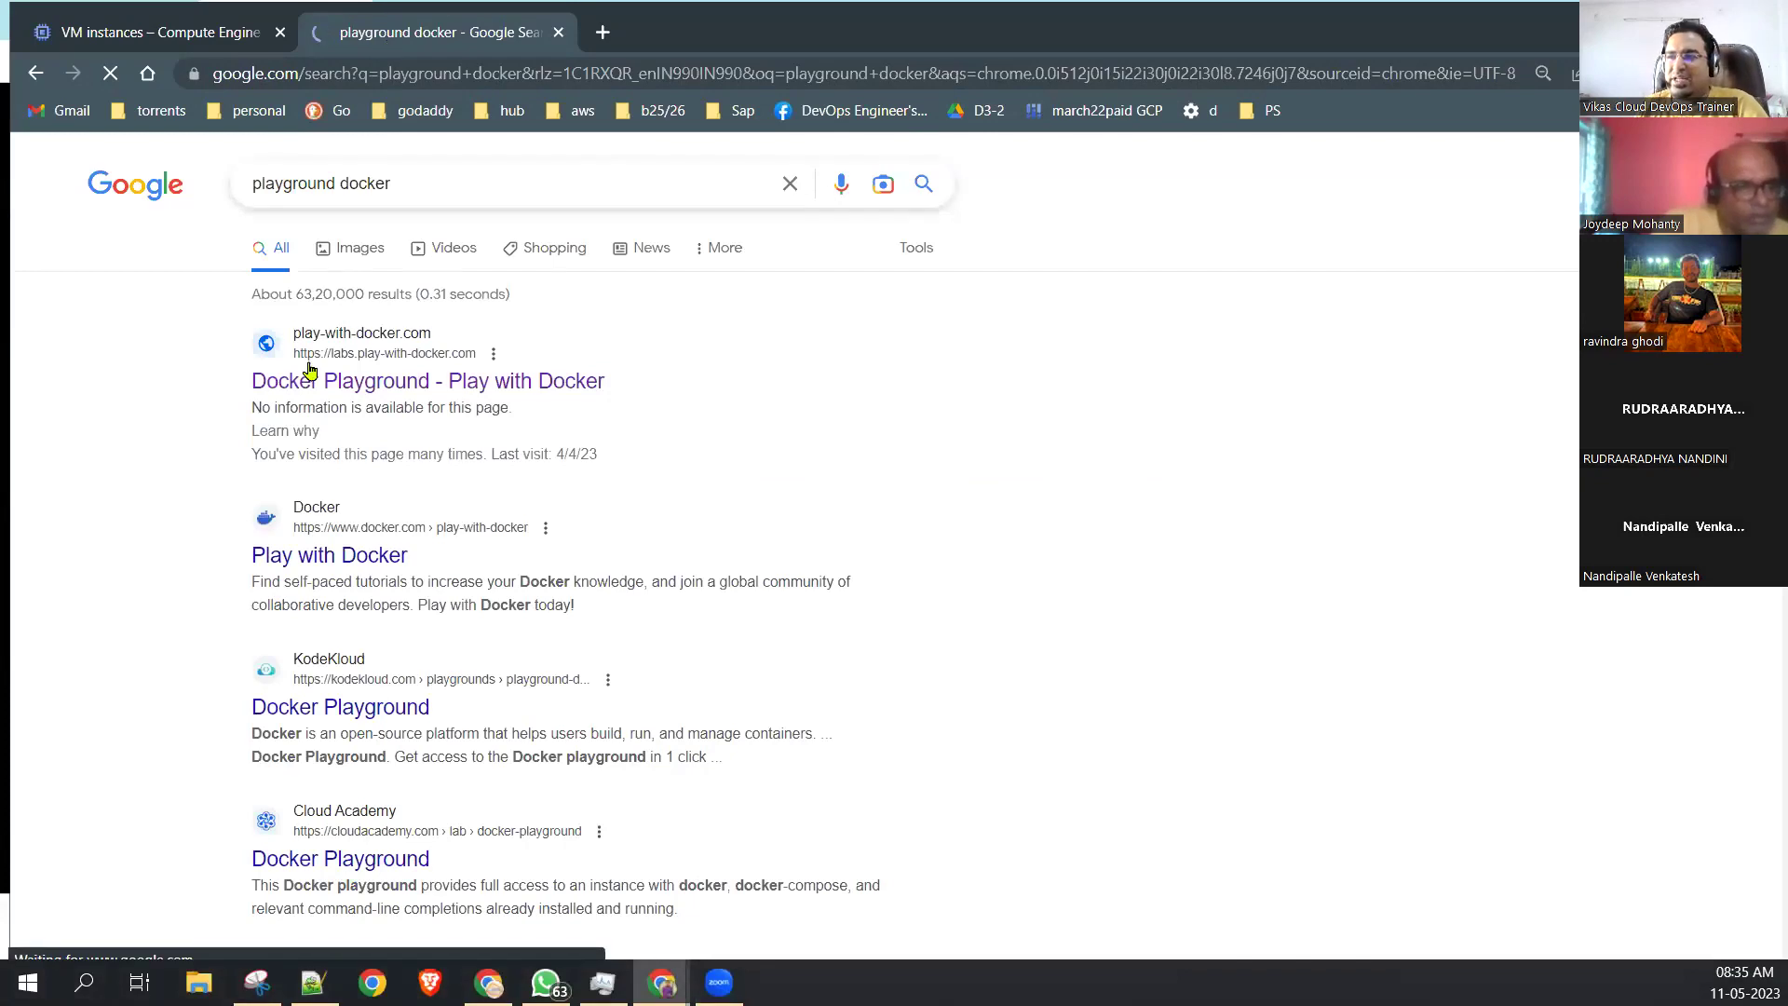
drag(239, 391, 523, 404)
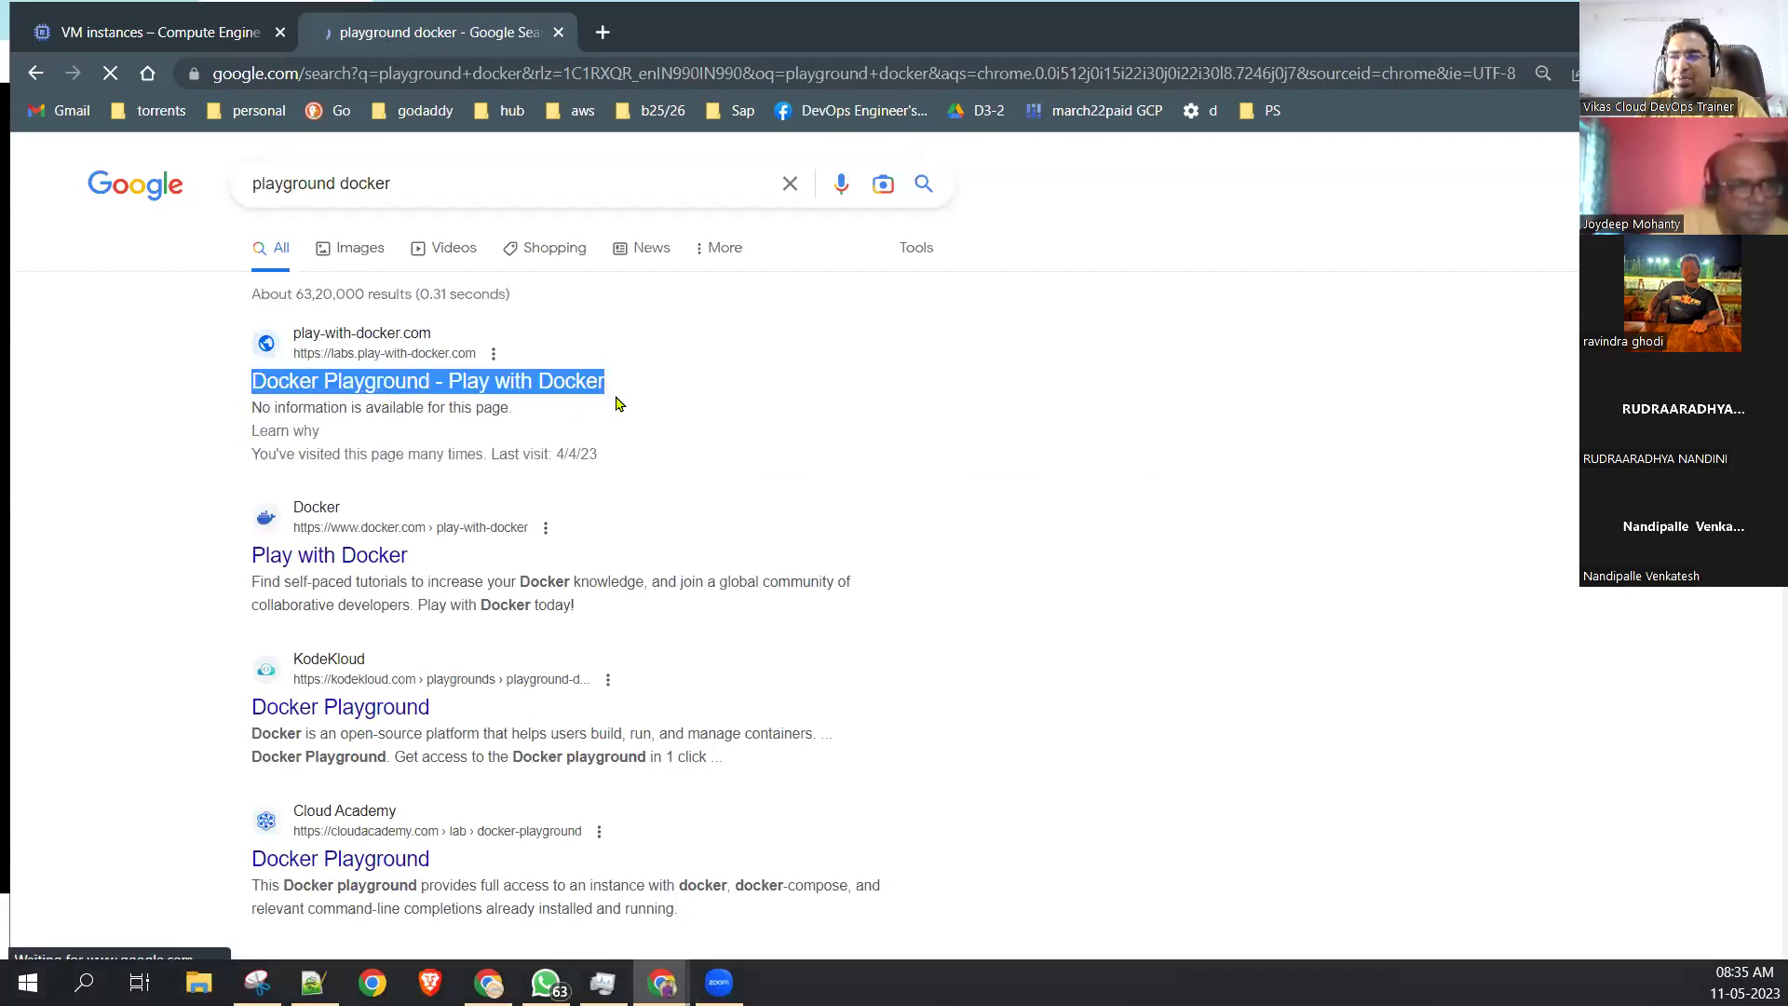
click(667, 399)
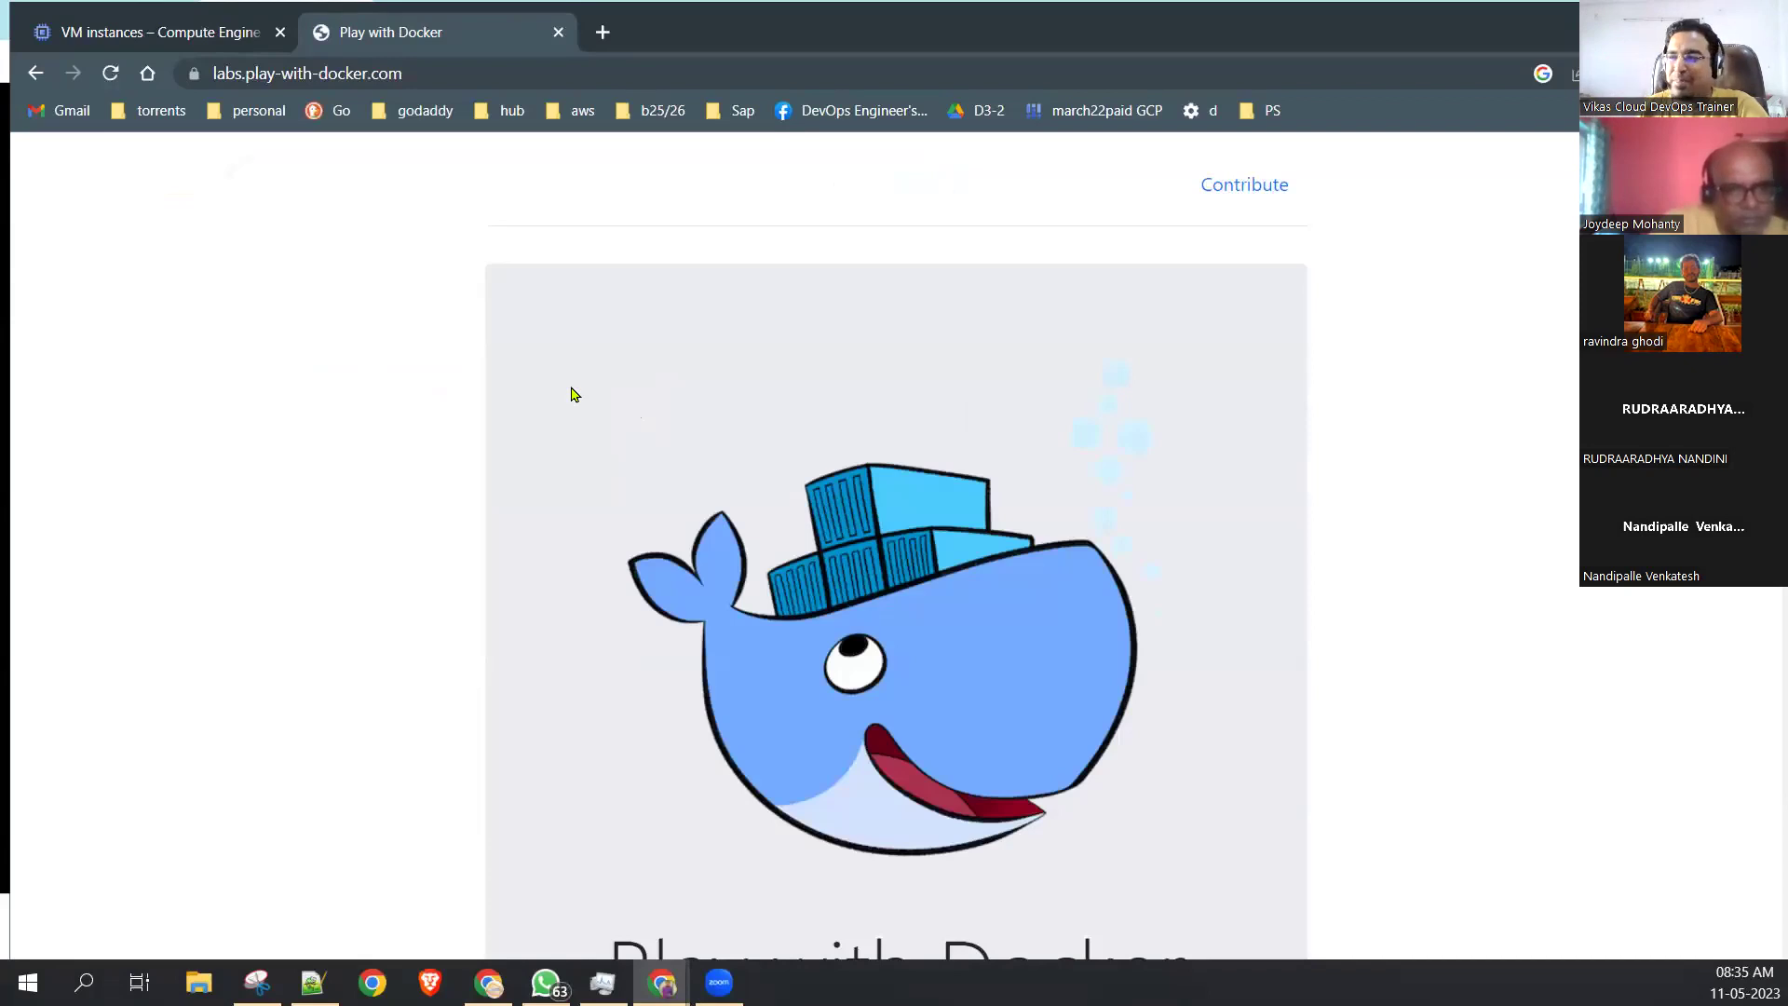
Start a new playground session from labs.play-with-docker.com.
click(428, 73)
scroll(716, 381, down, 5)
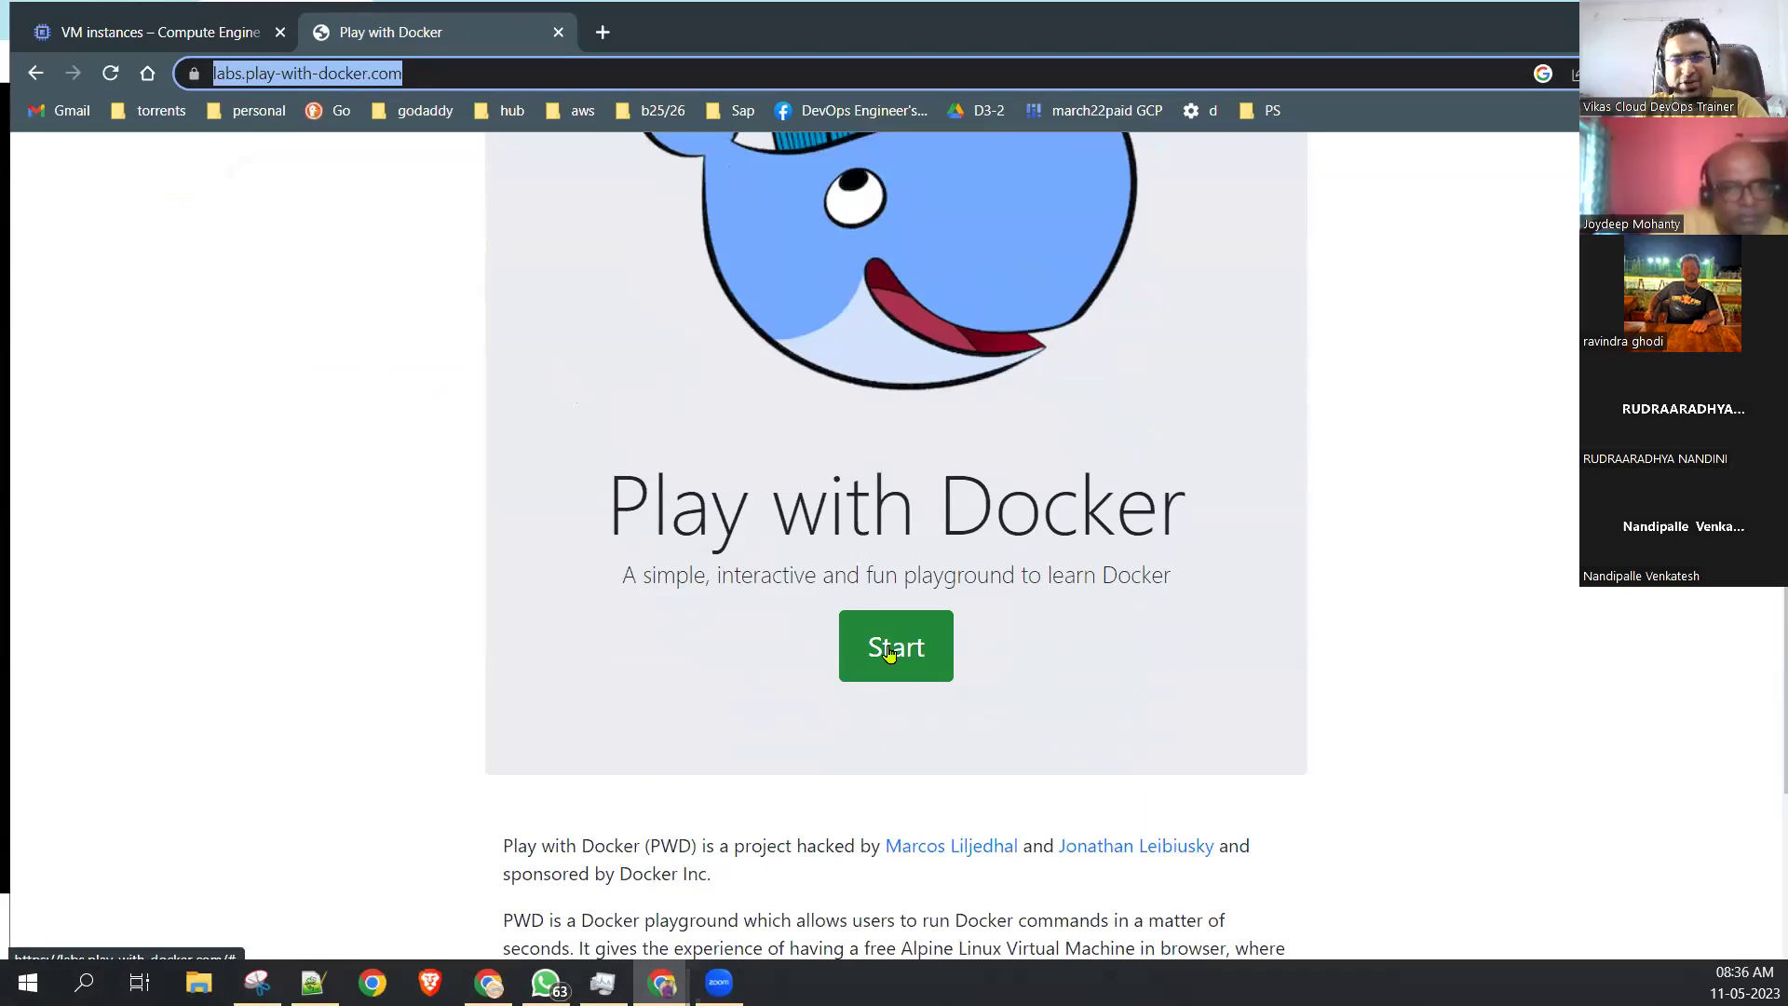
scroll(888, 642, up, 1)
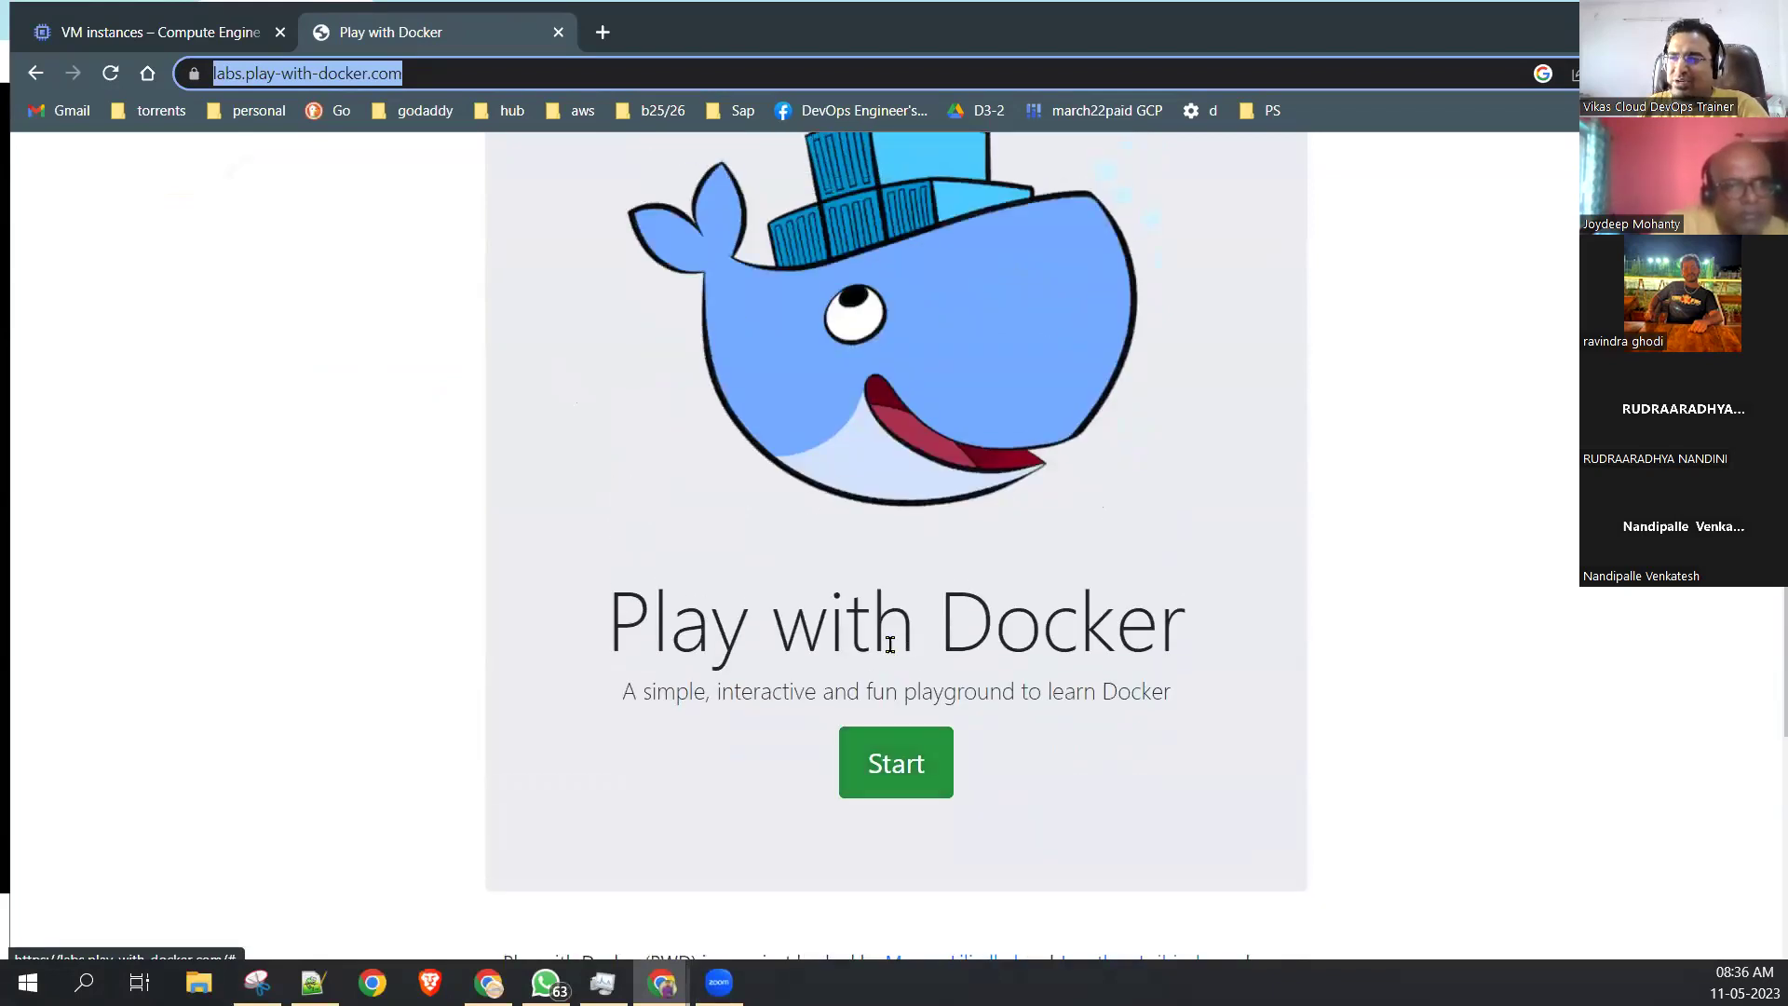
click(865, 783)
scroll(770, 623, down, 5)
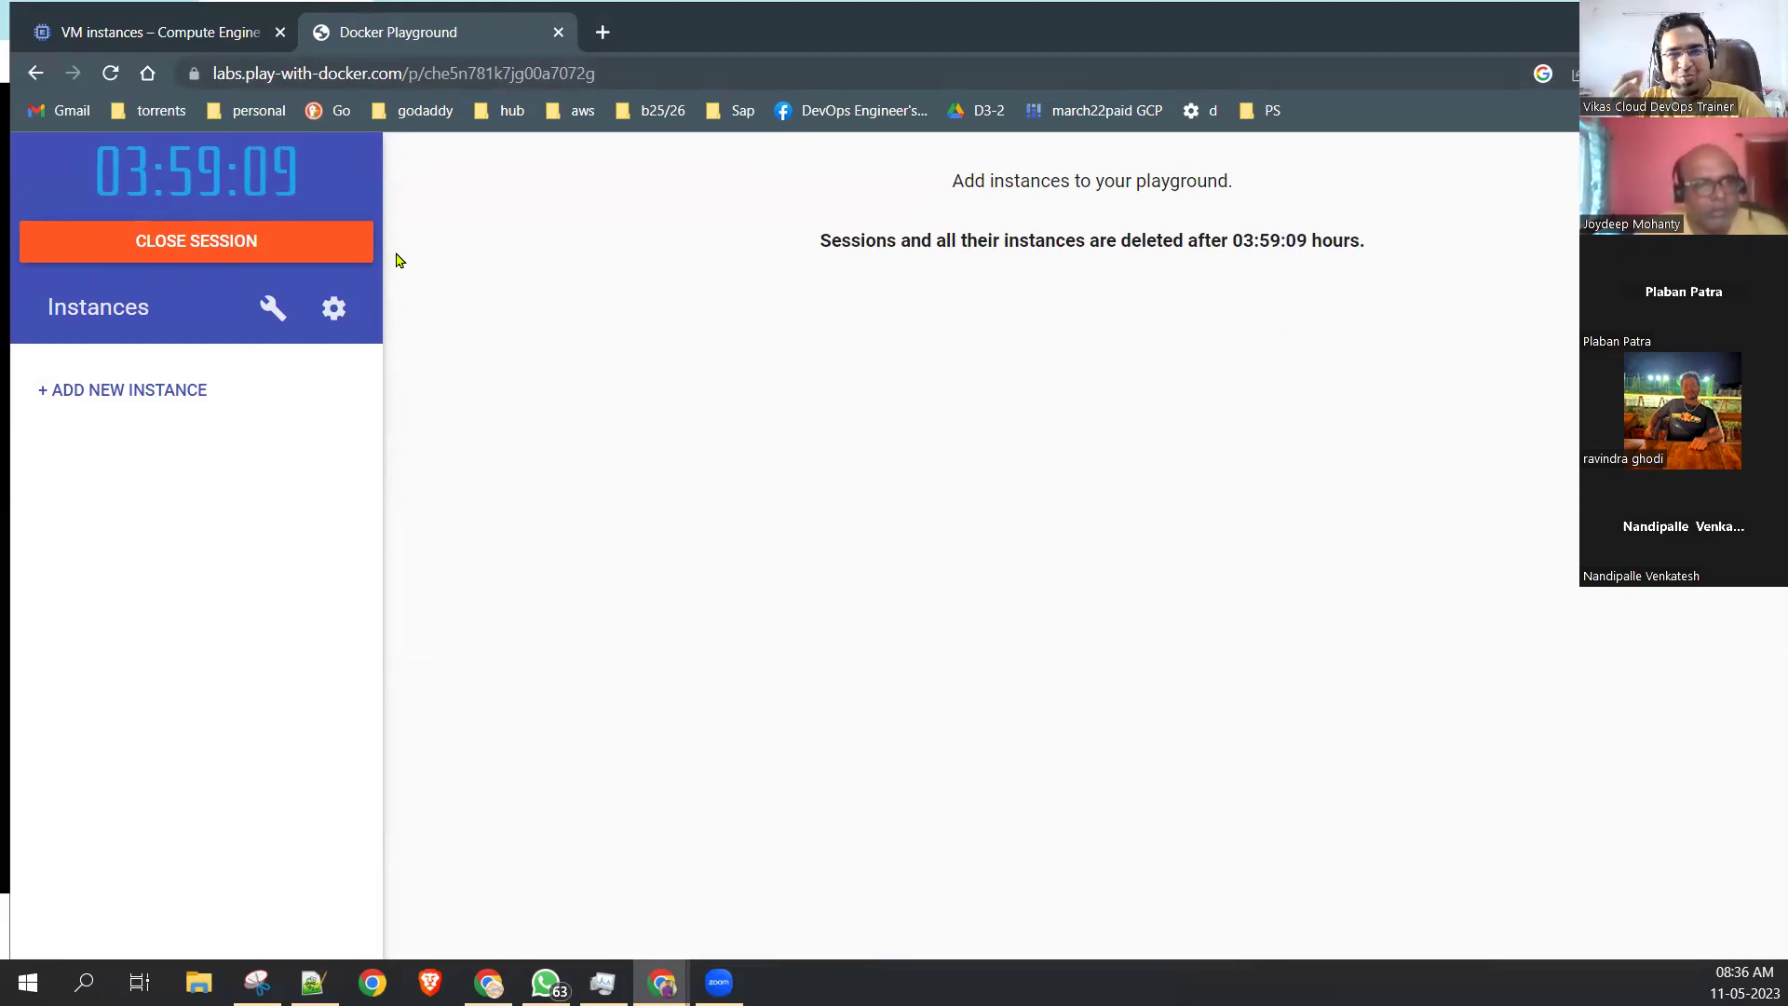
Add node1 and node2 instances and run ls in node2 after a mistyped kls.
click(139, 411)
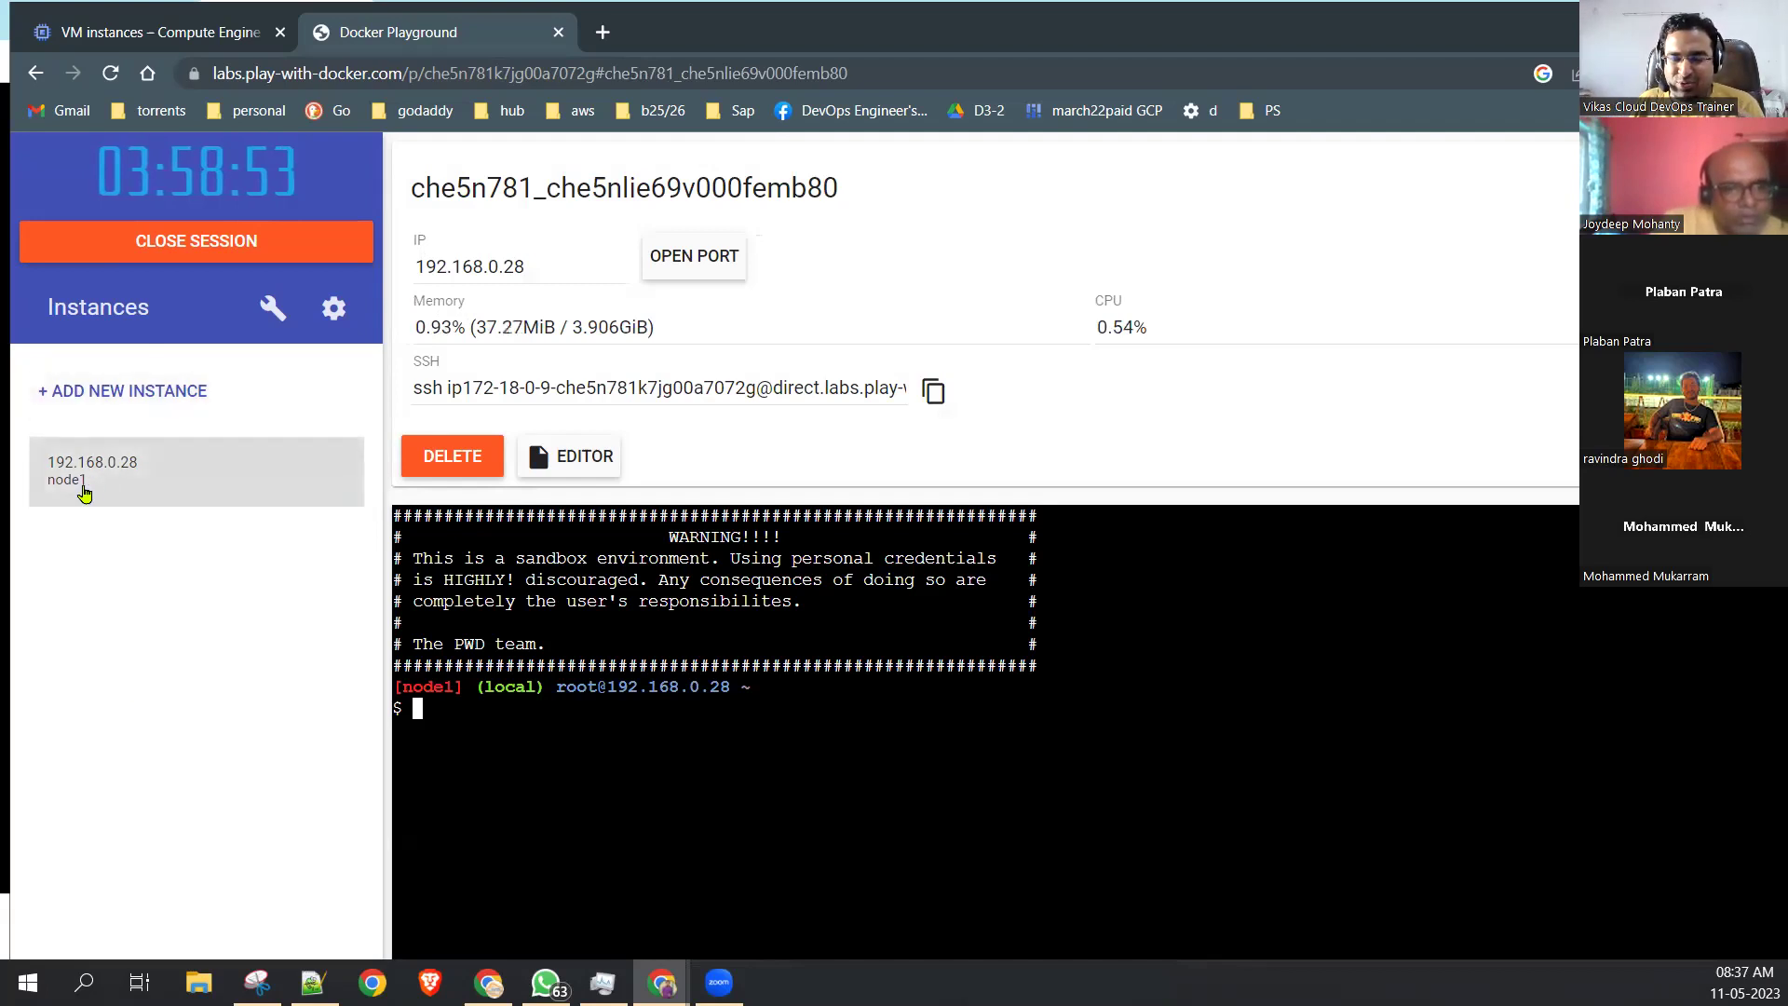
click(117, 398)
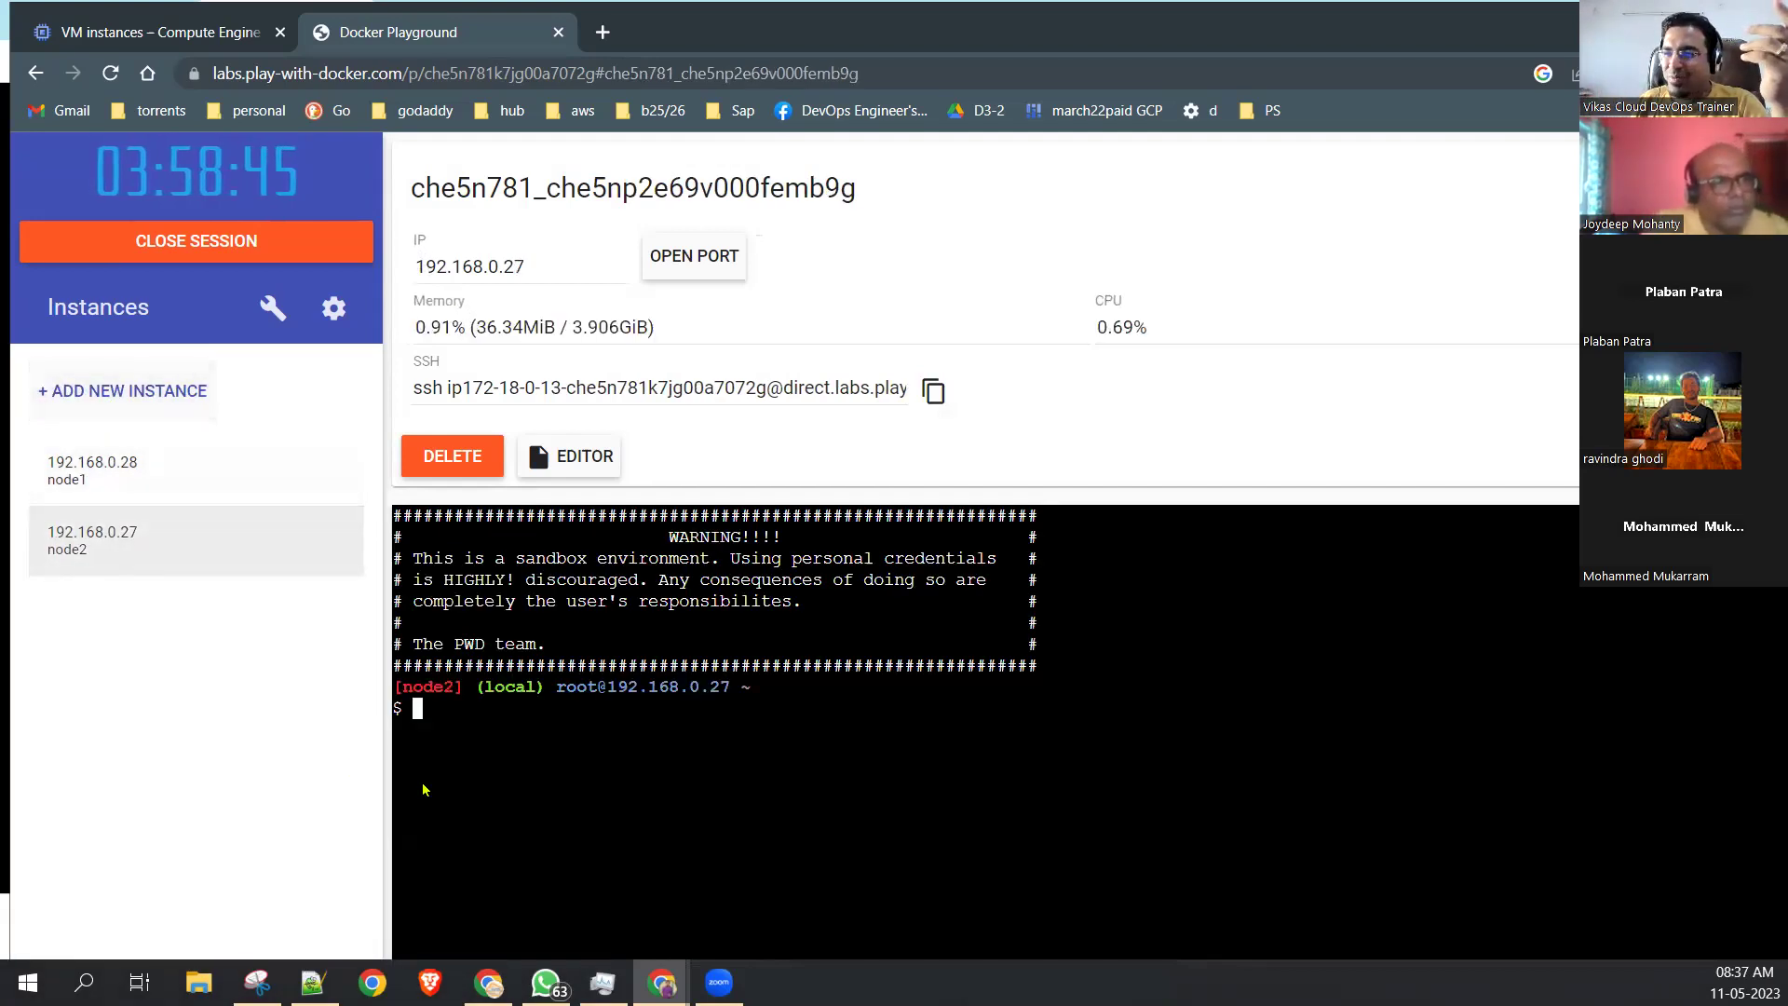
text(k)
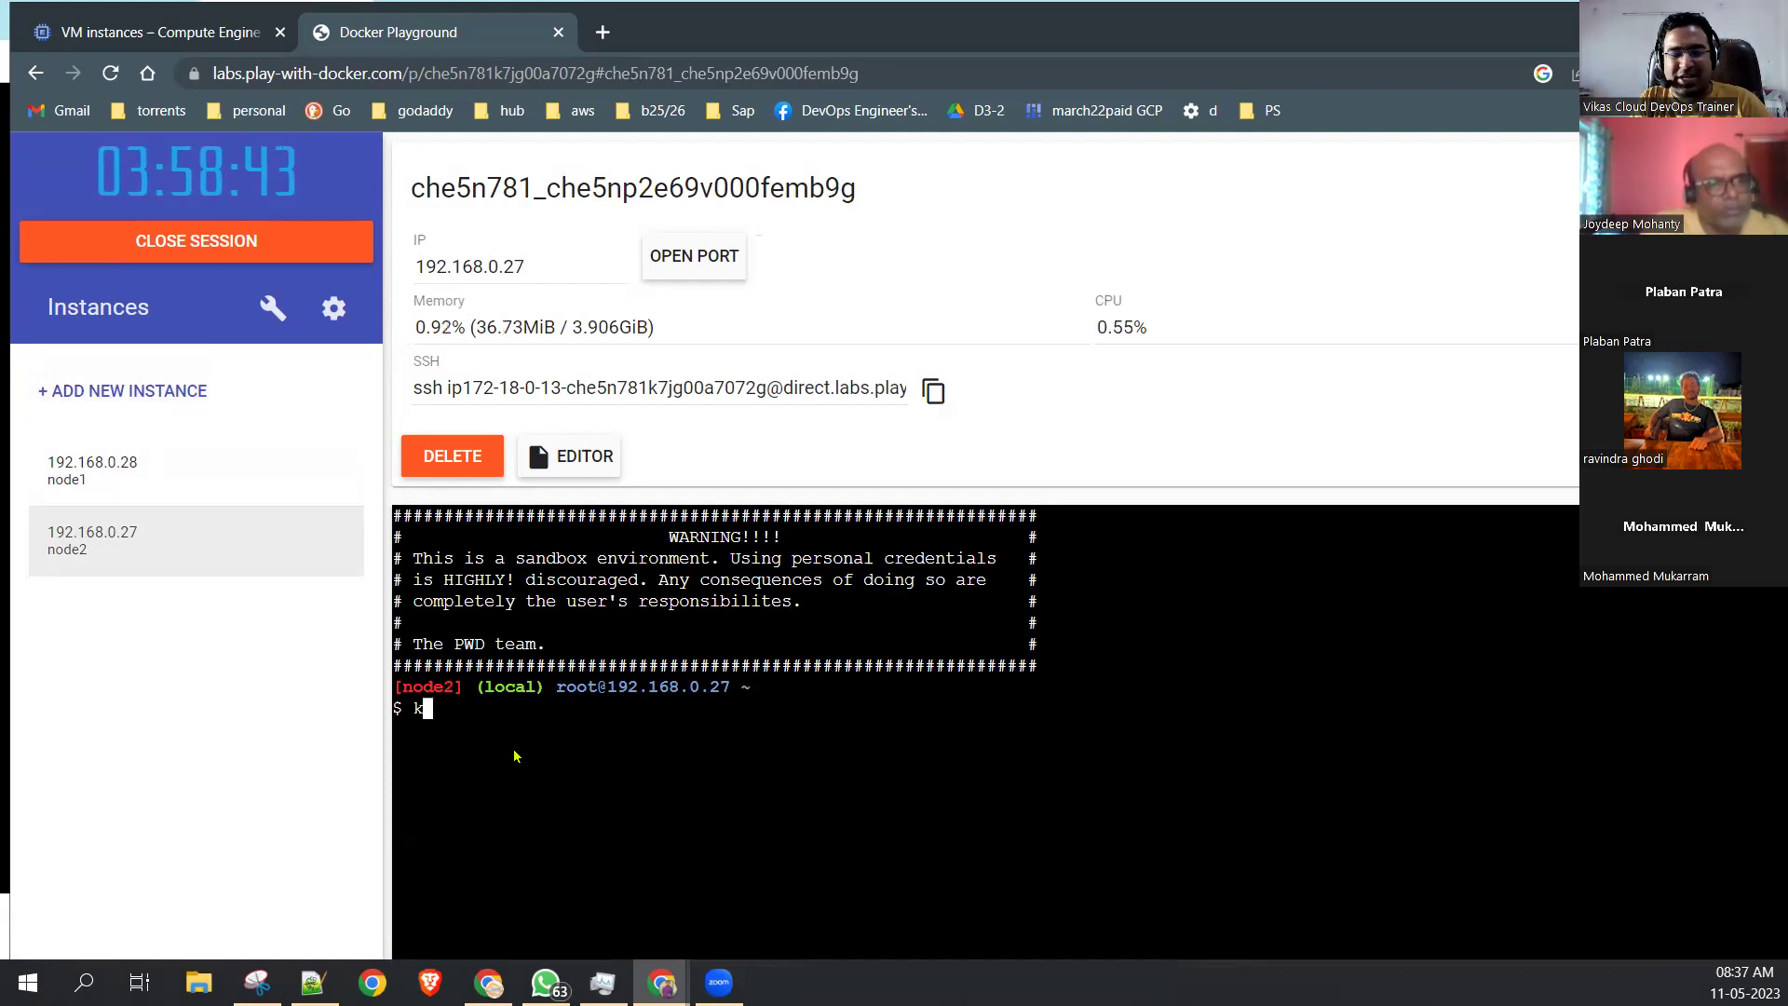
text(ls)
key(Return)
text(l)
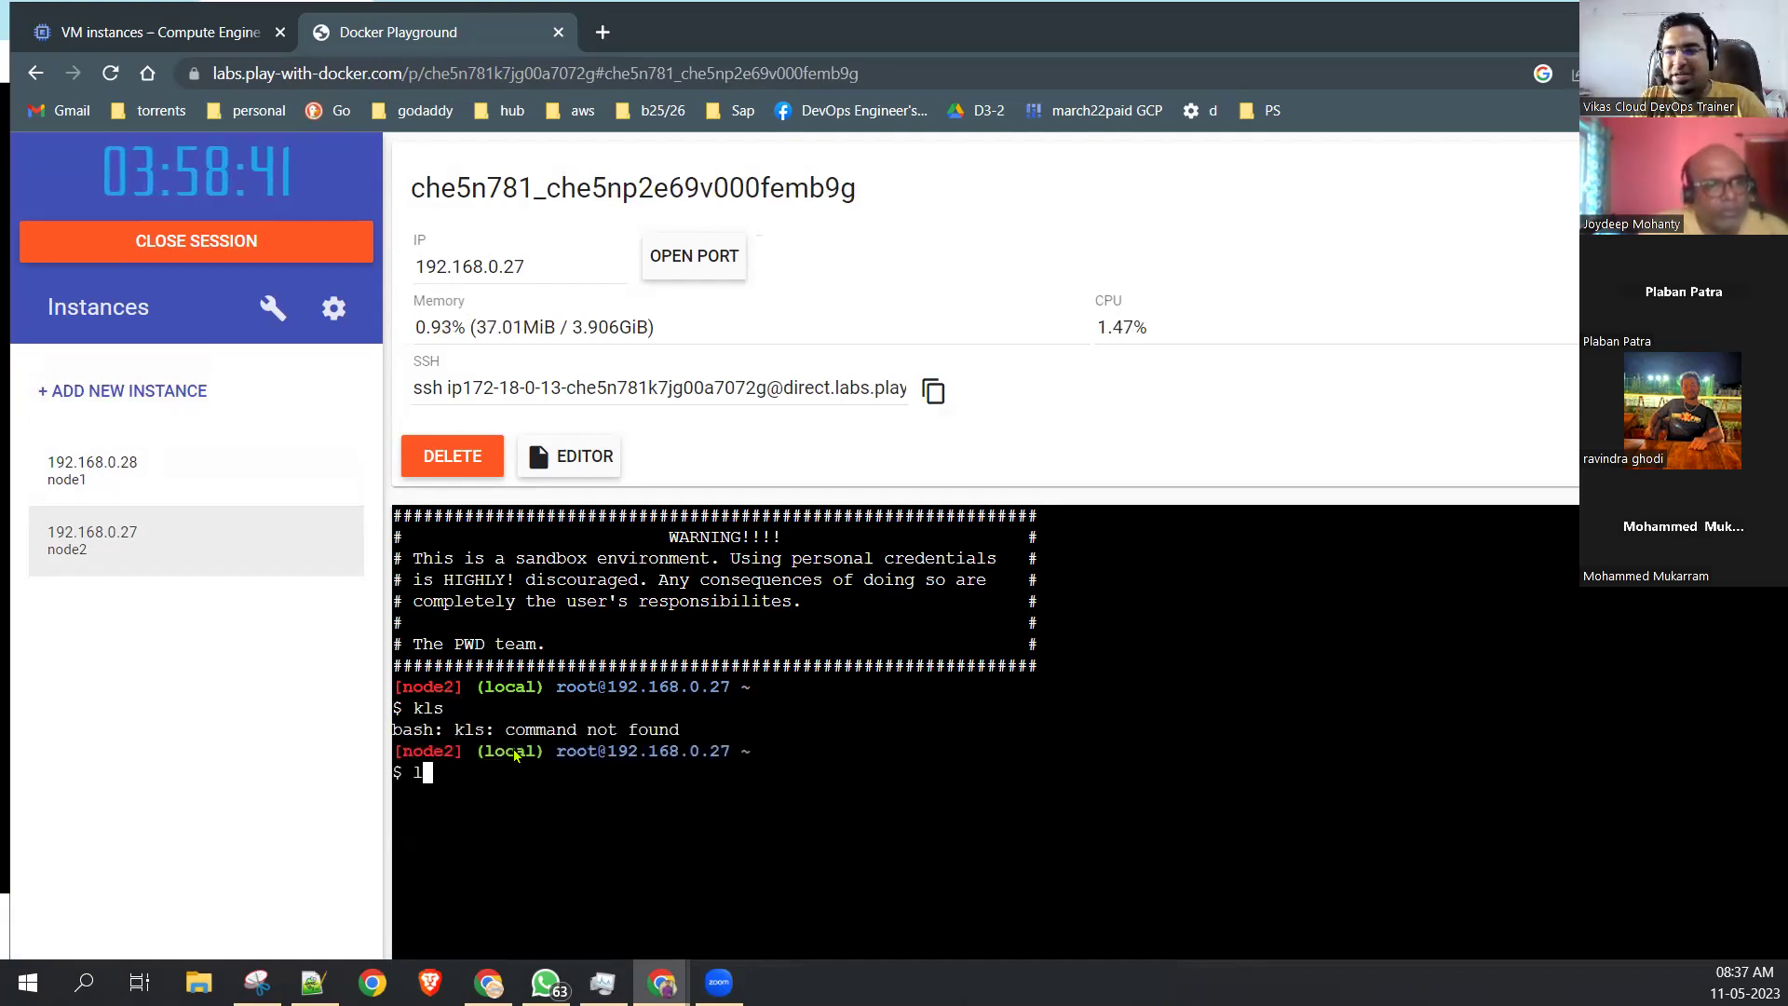
text(s)
key(Return)
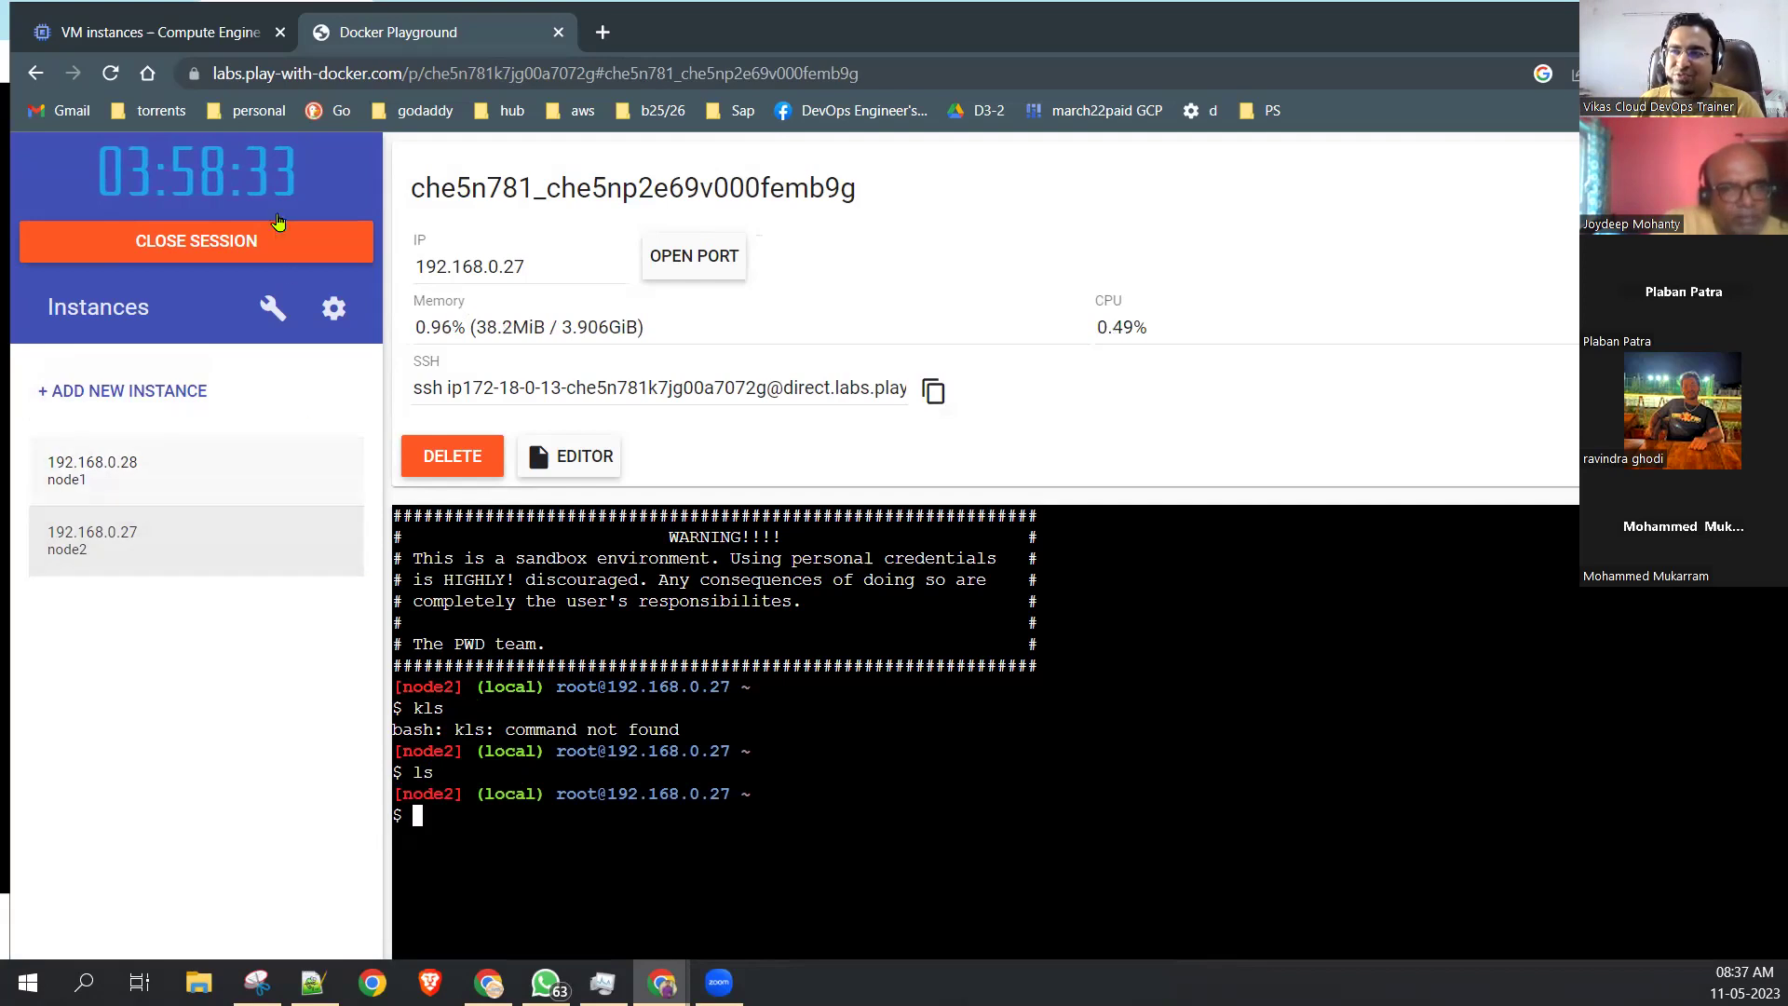
Highlight the remaining session time and the Play with Docker site address.
drag(305, 177, 129, 175)
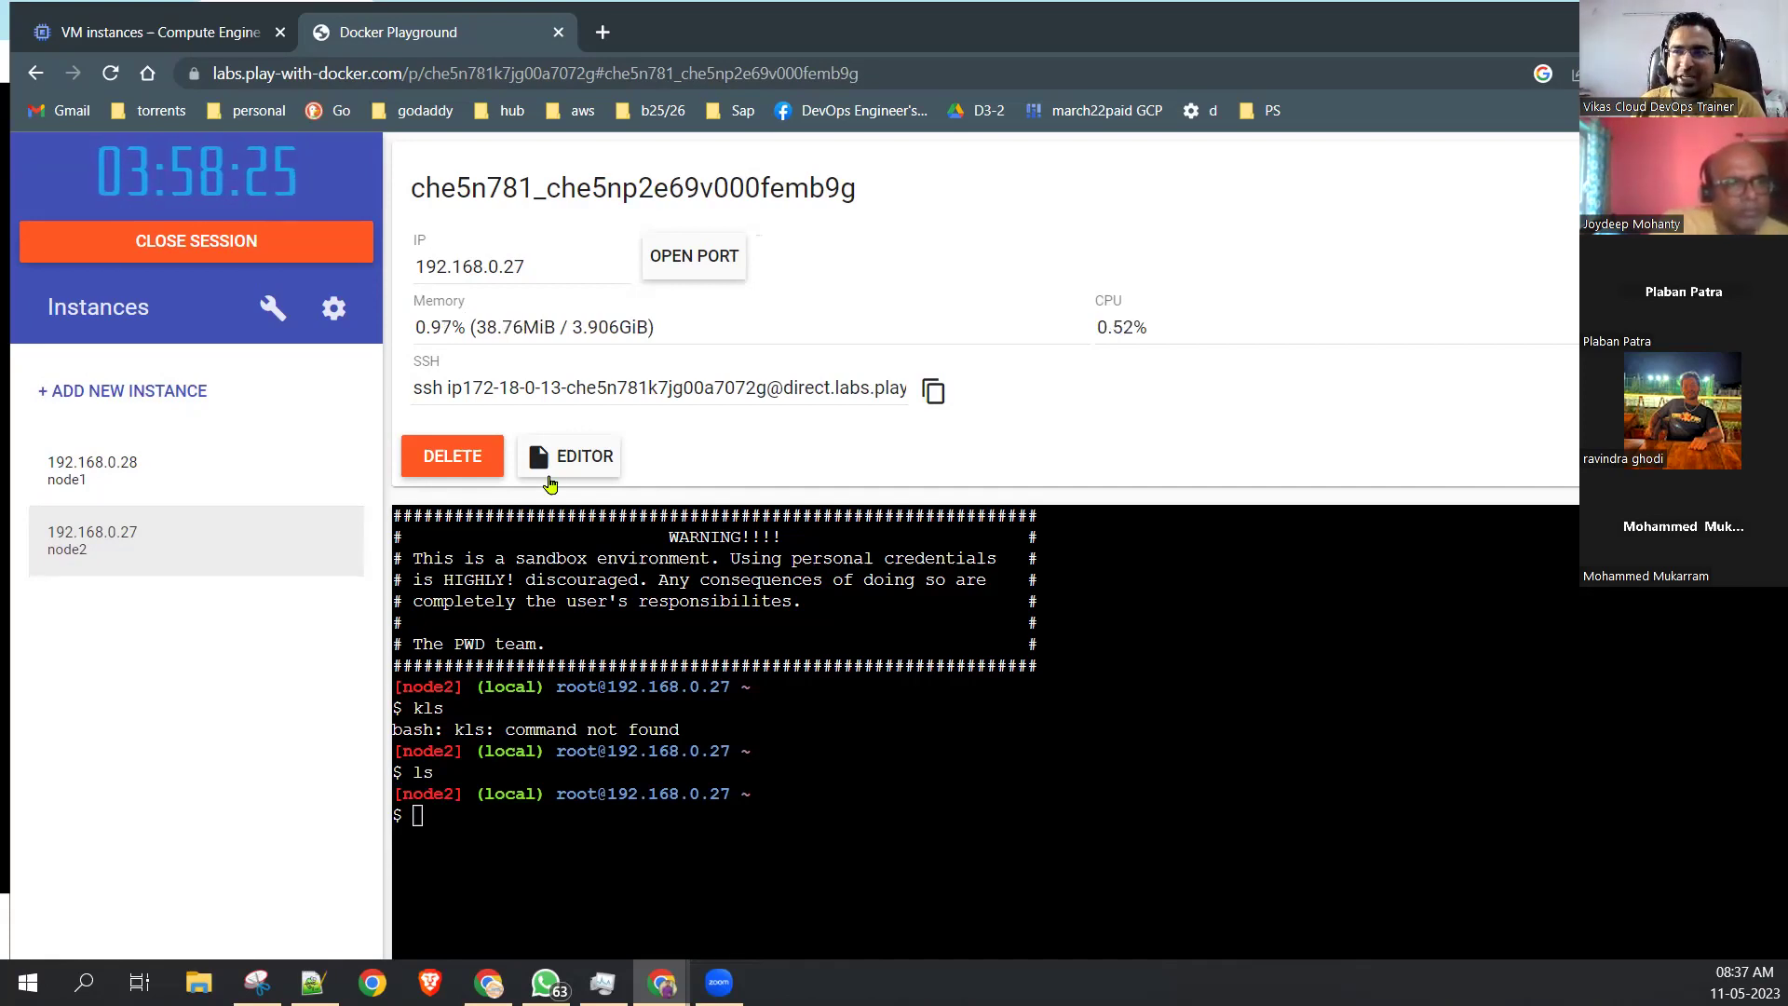
drag(95, 173, 286, 149)
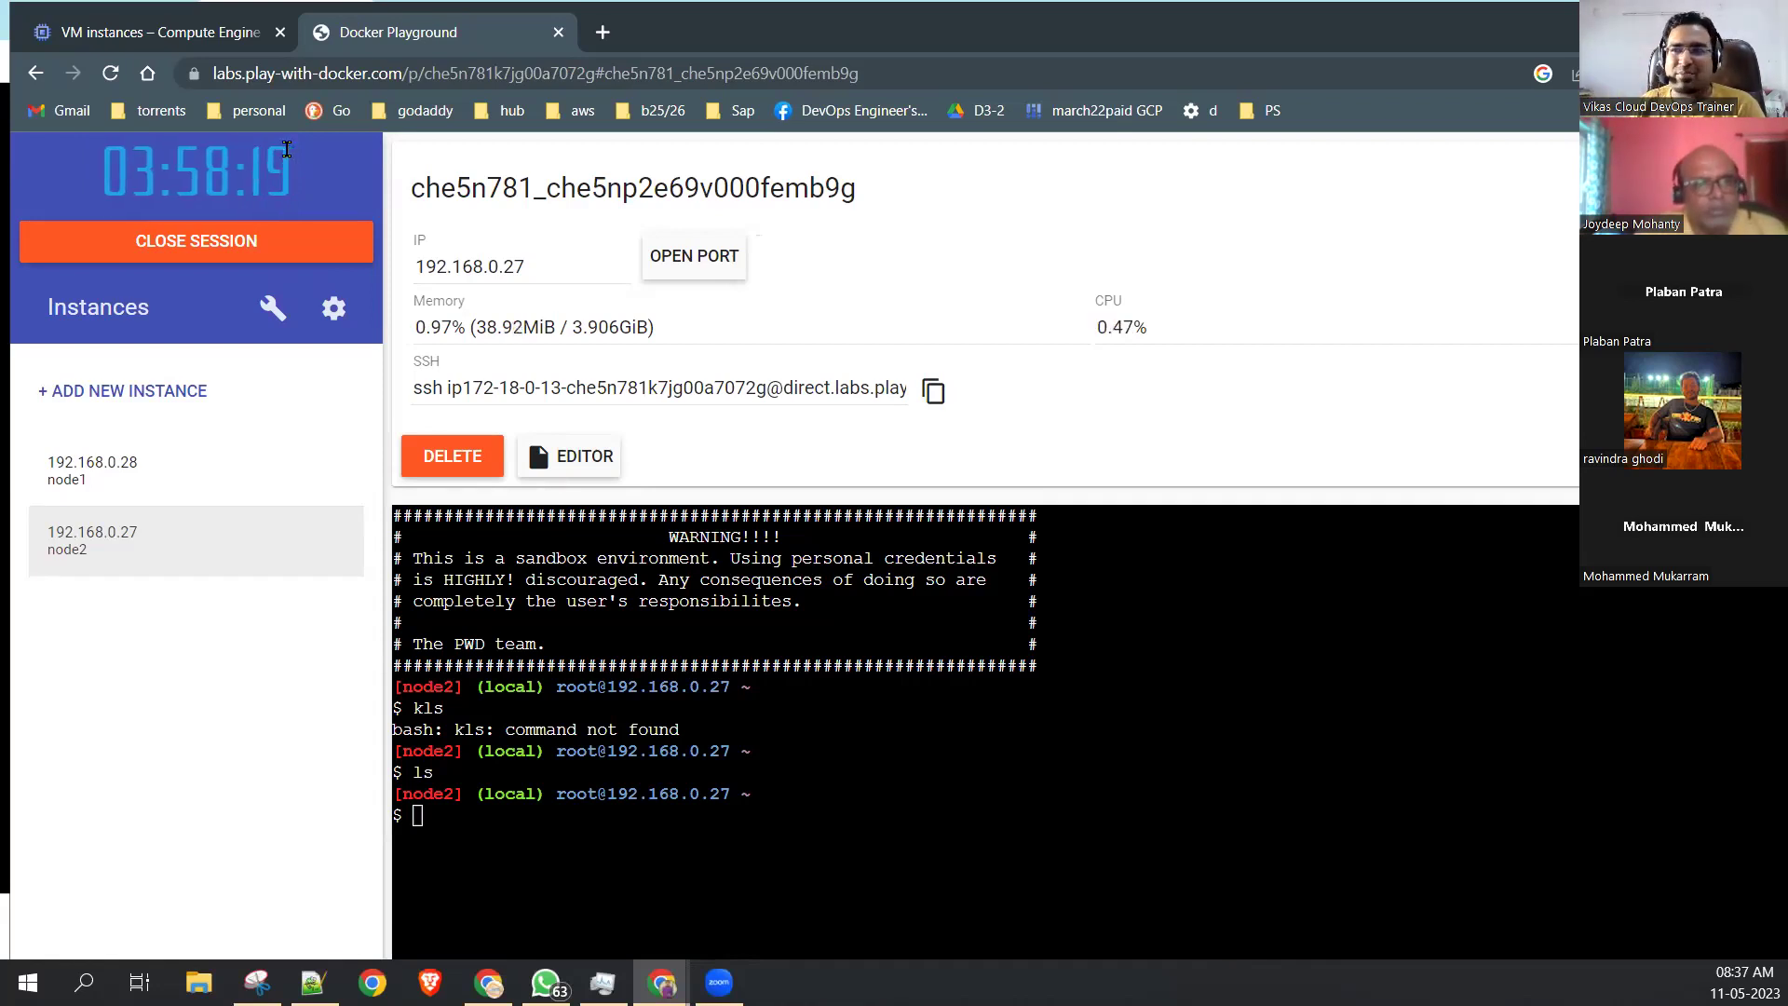
drag(399, 72, 193, 67)
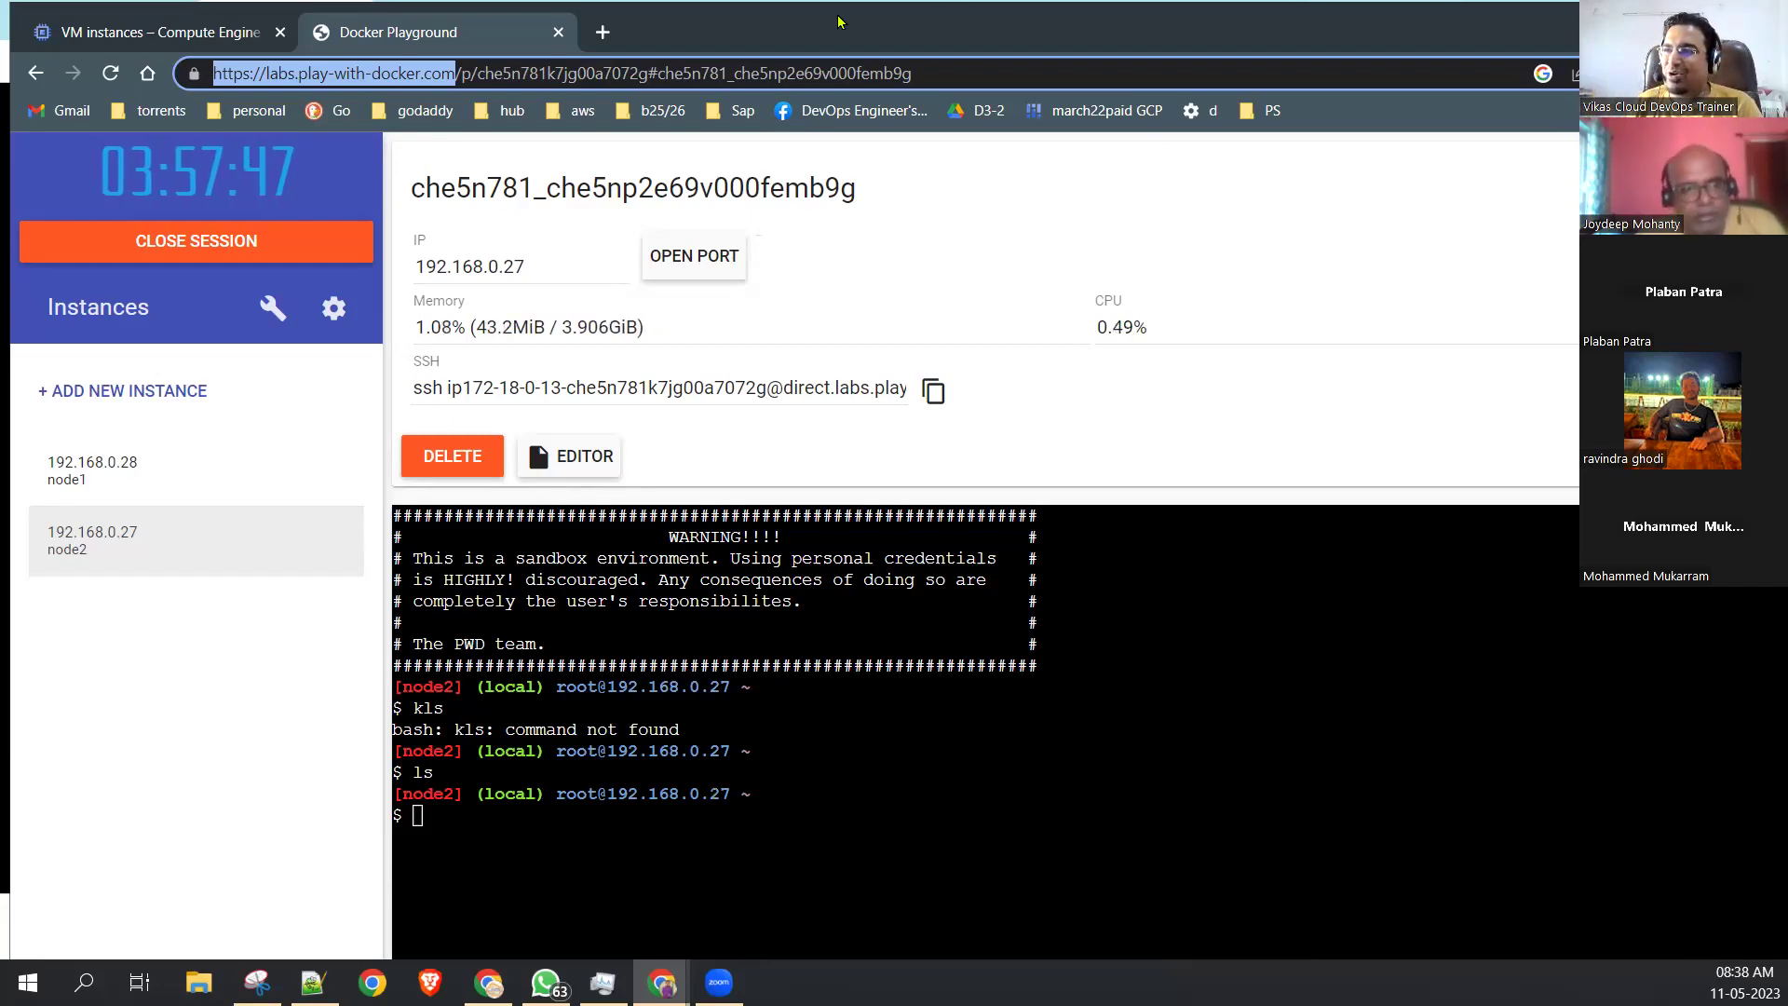
Bring the Ubuntu VM's SSH terminal window forward and reposition it on screen.
drag(824, 34, 911, 84)
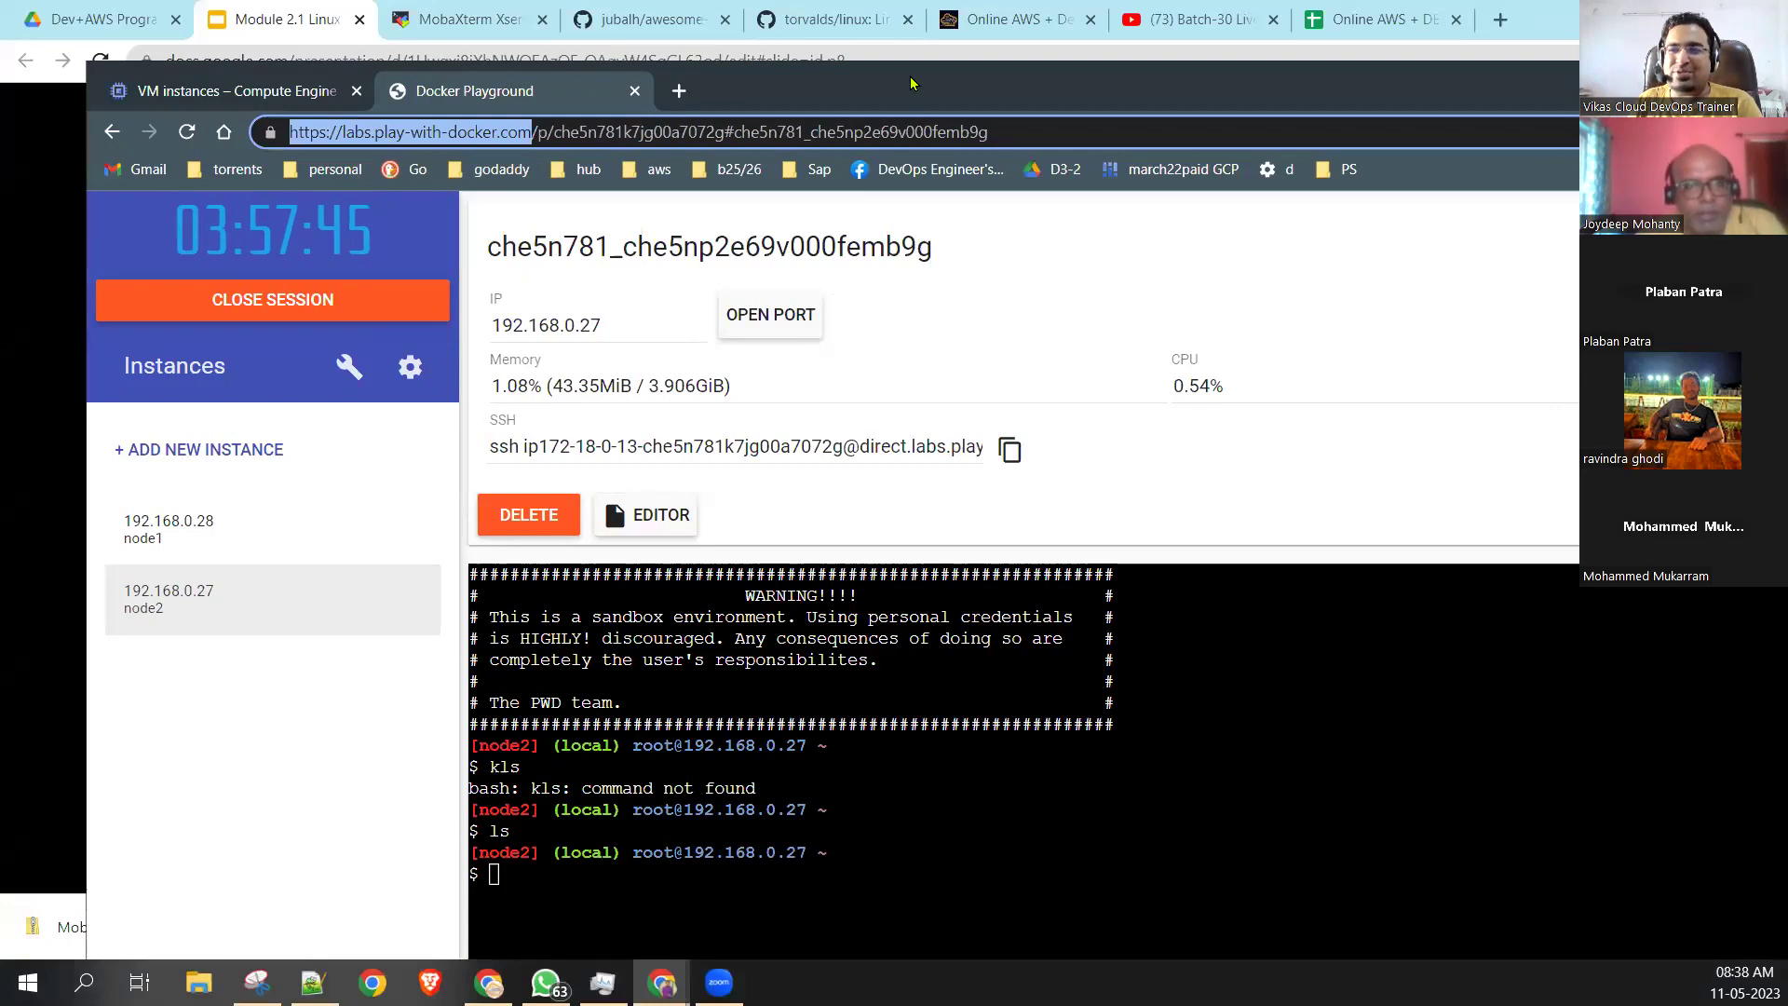
mouse_move(718, 983)
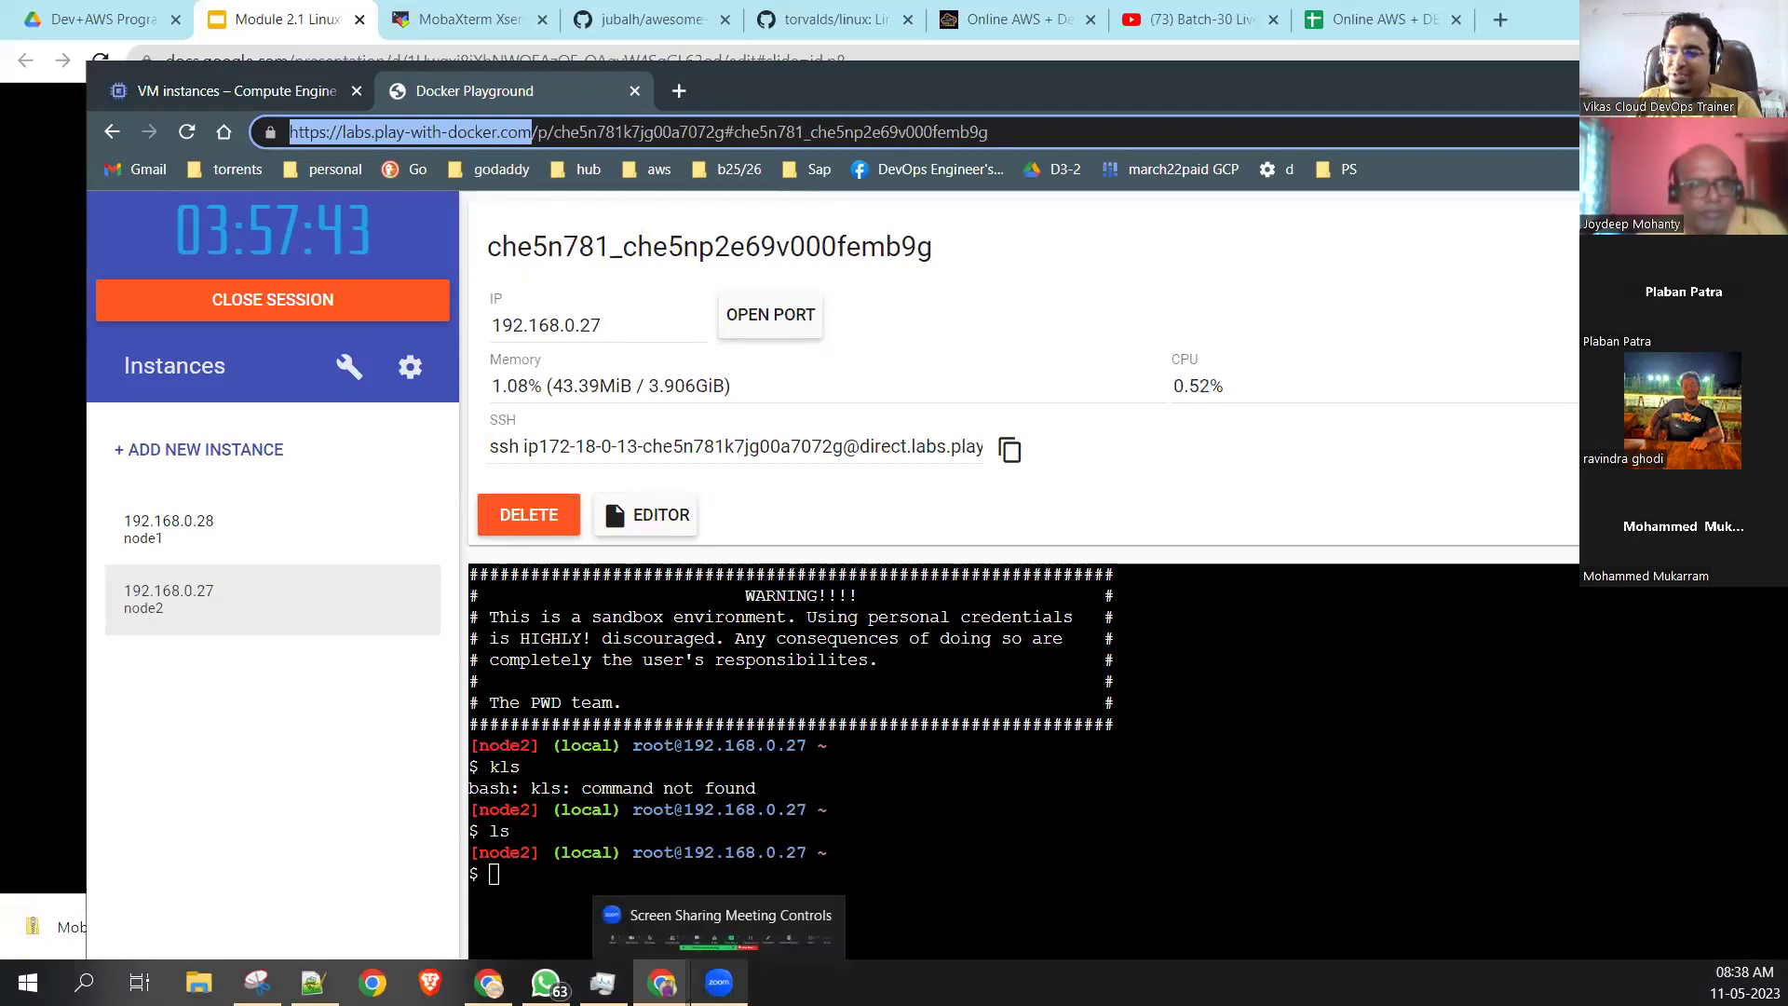
mouse_move(661, 983)
click(811, 937)
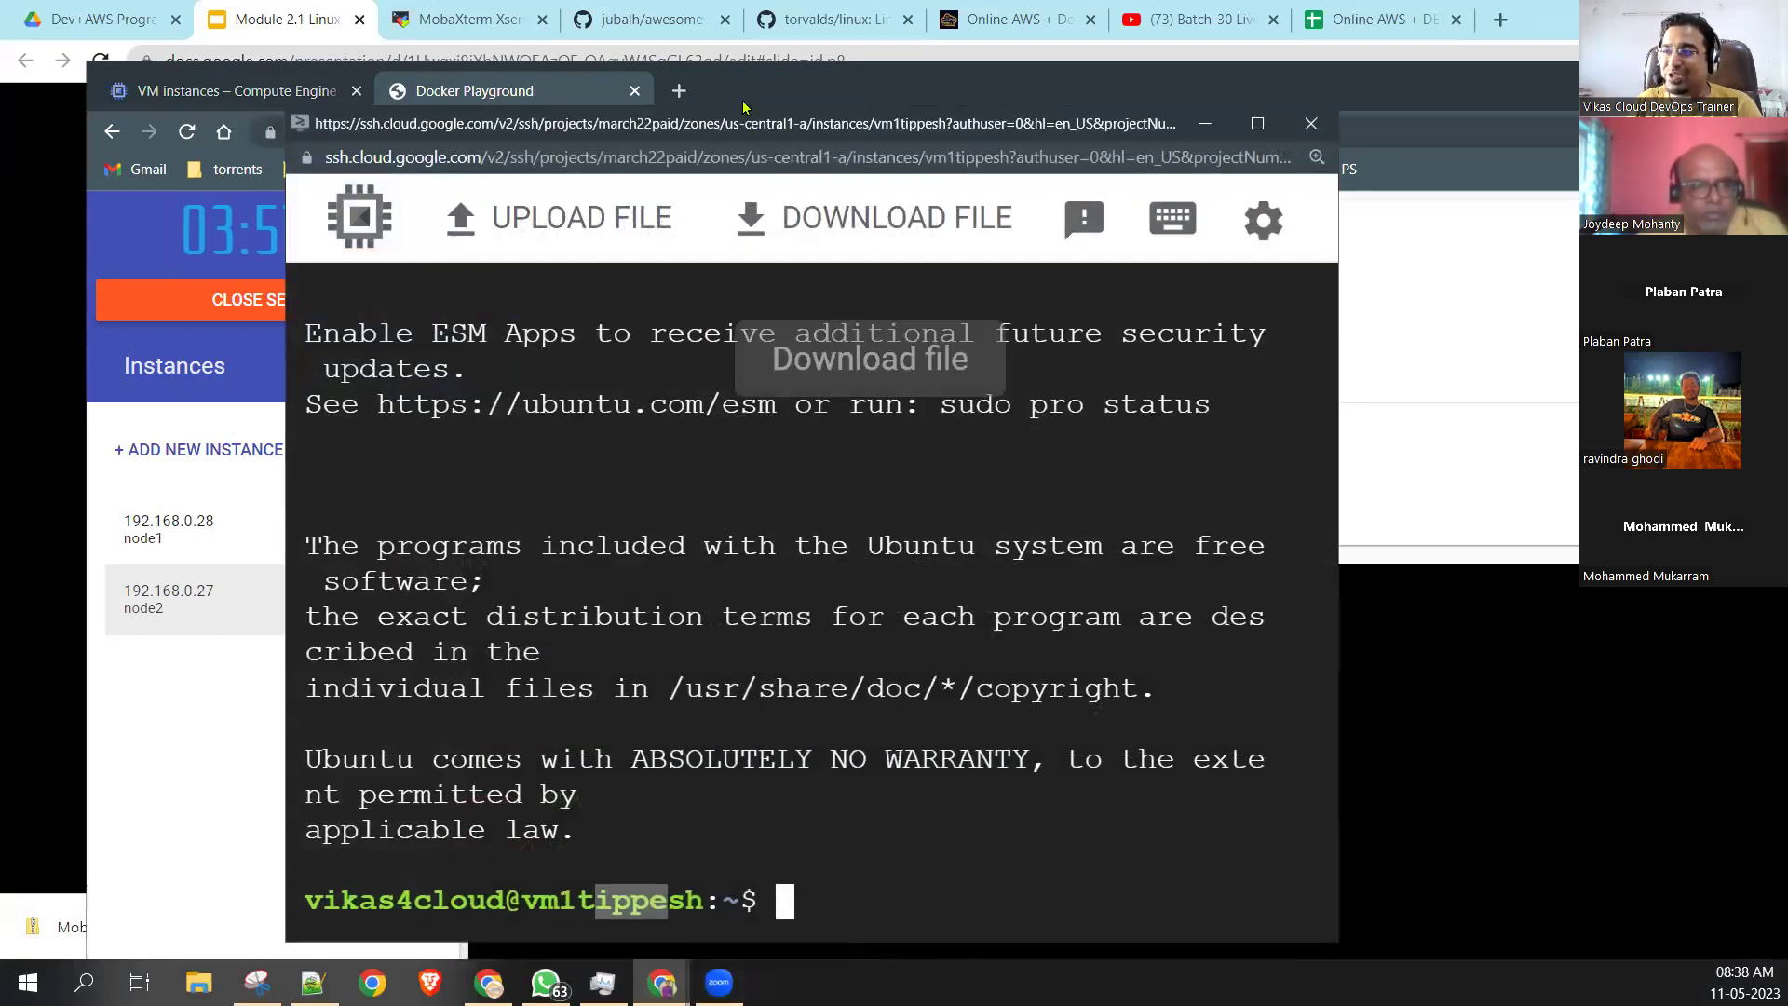
drag(679, 126, 767, 154)
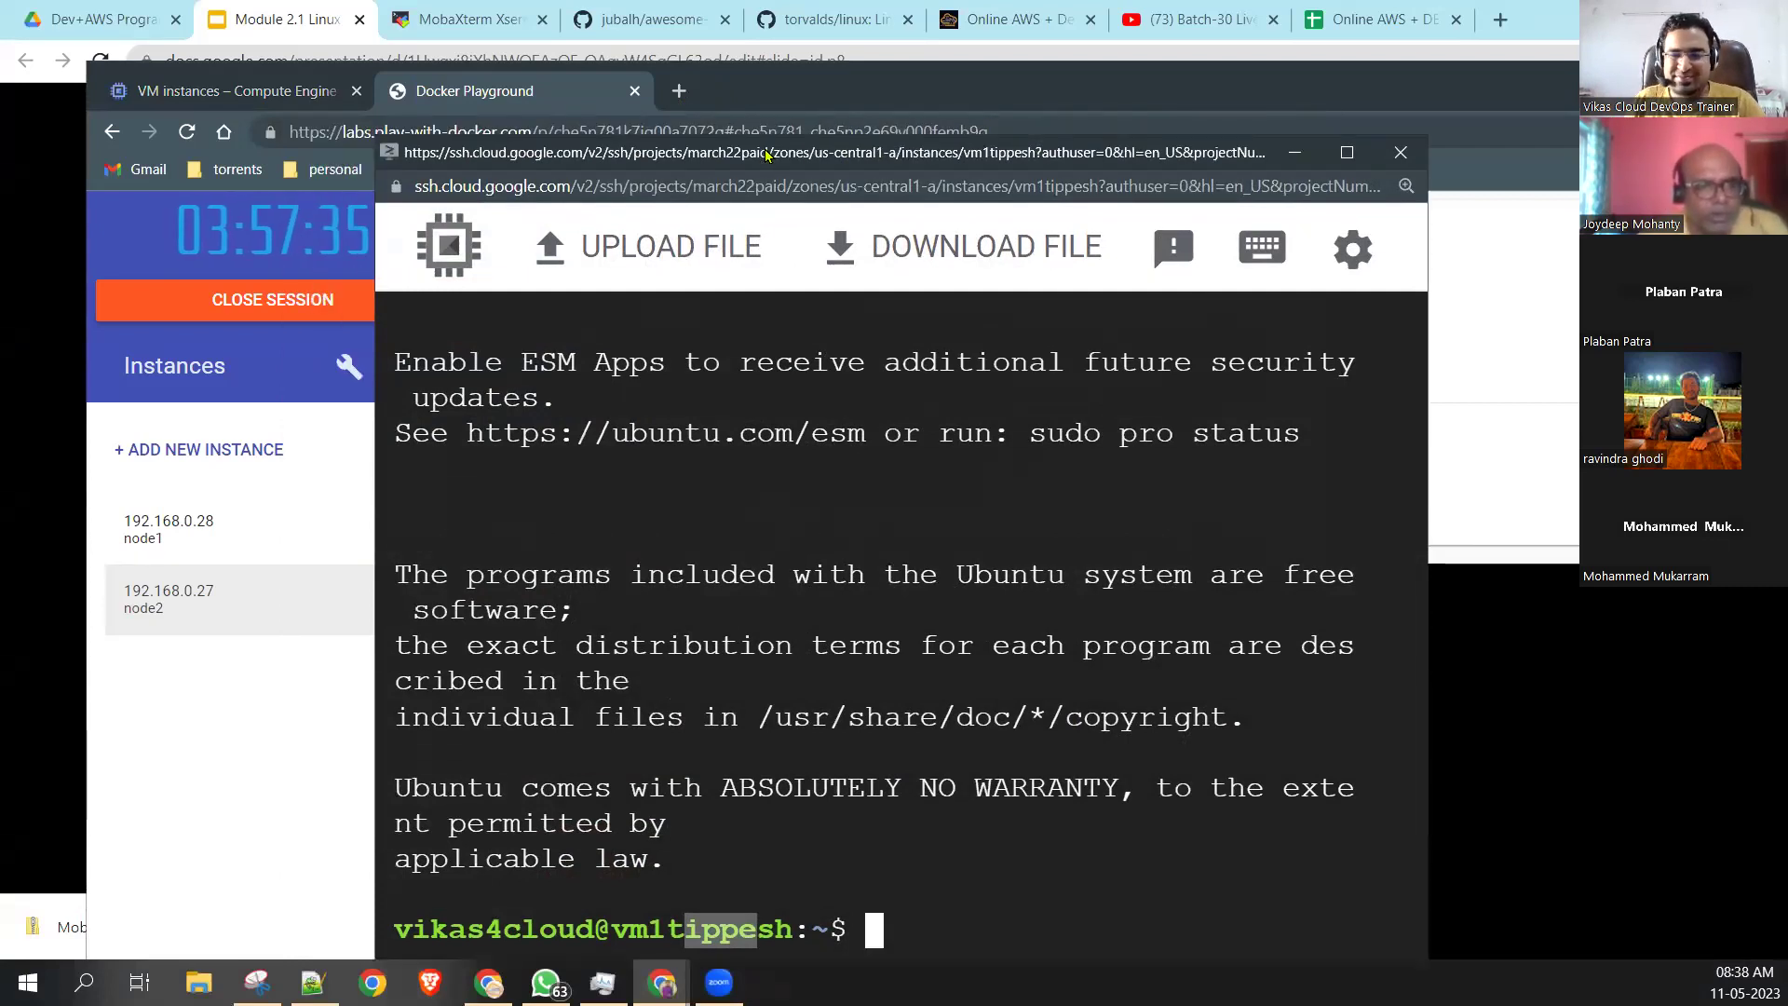
Switch to the course slides, advance to the Linux distributions slide, and exit the slideshow.
mouse_move(488, 983)
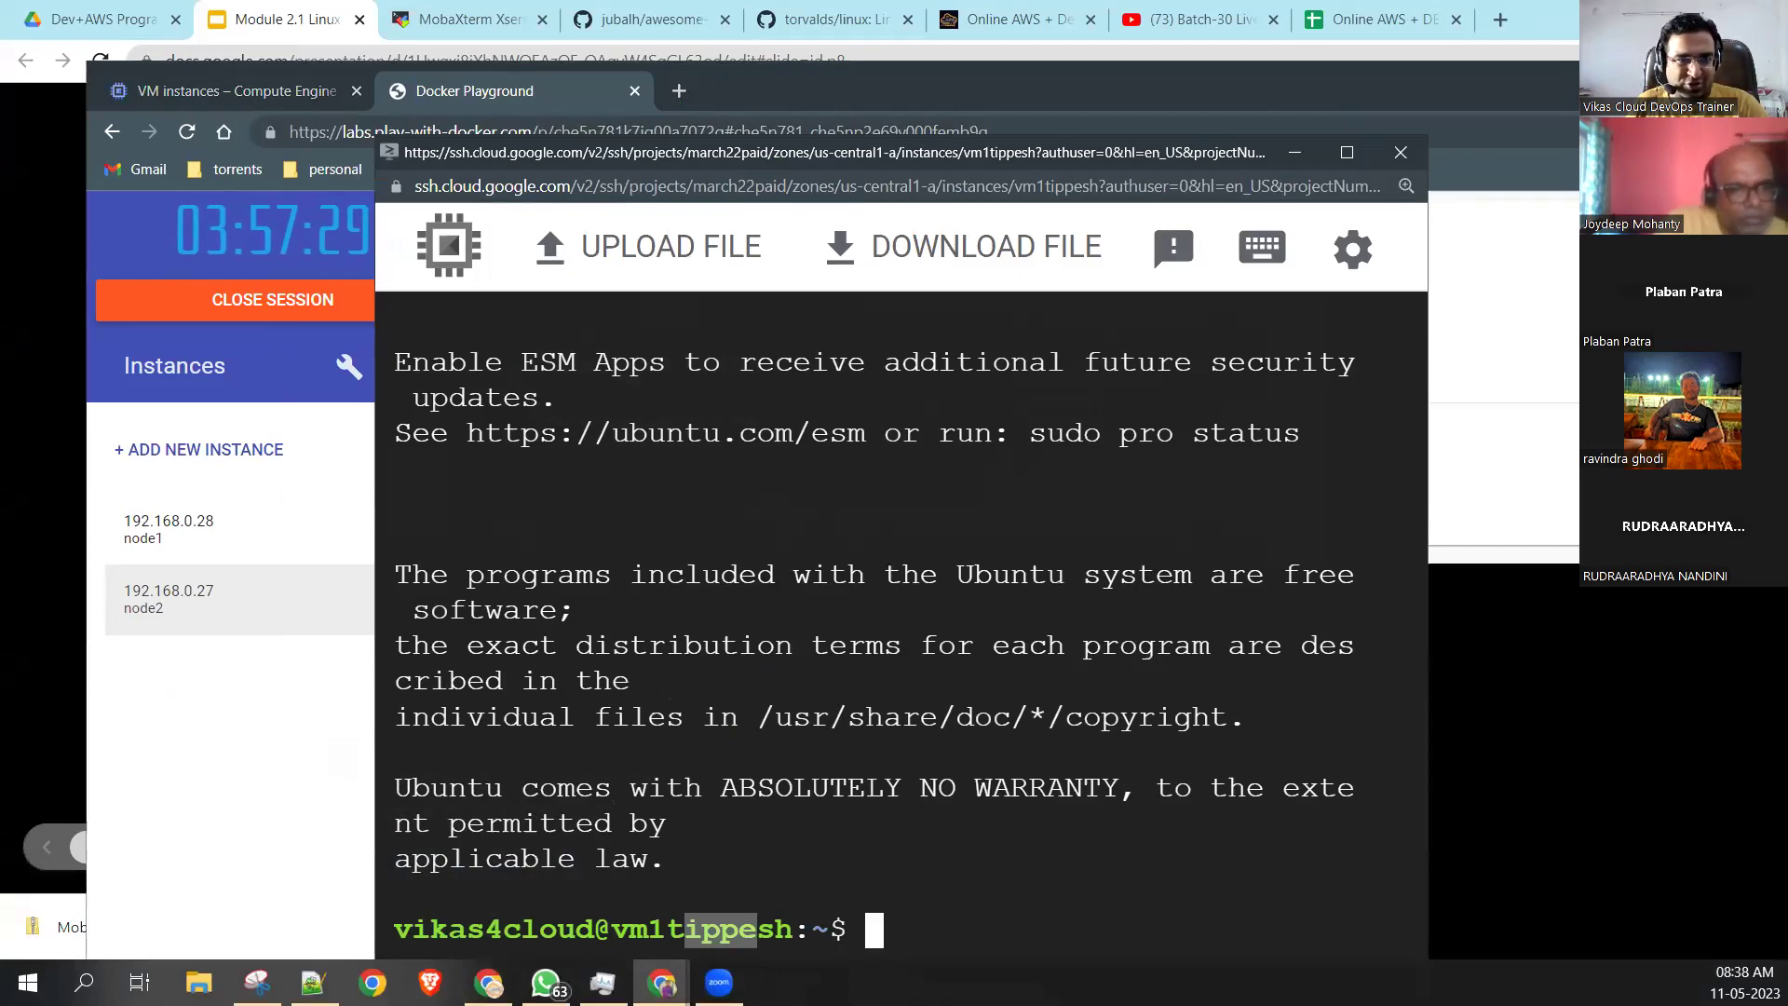
key(alt+Tab)
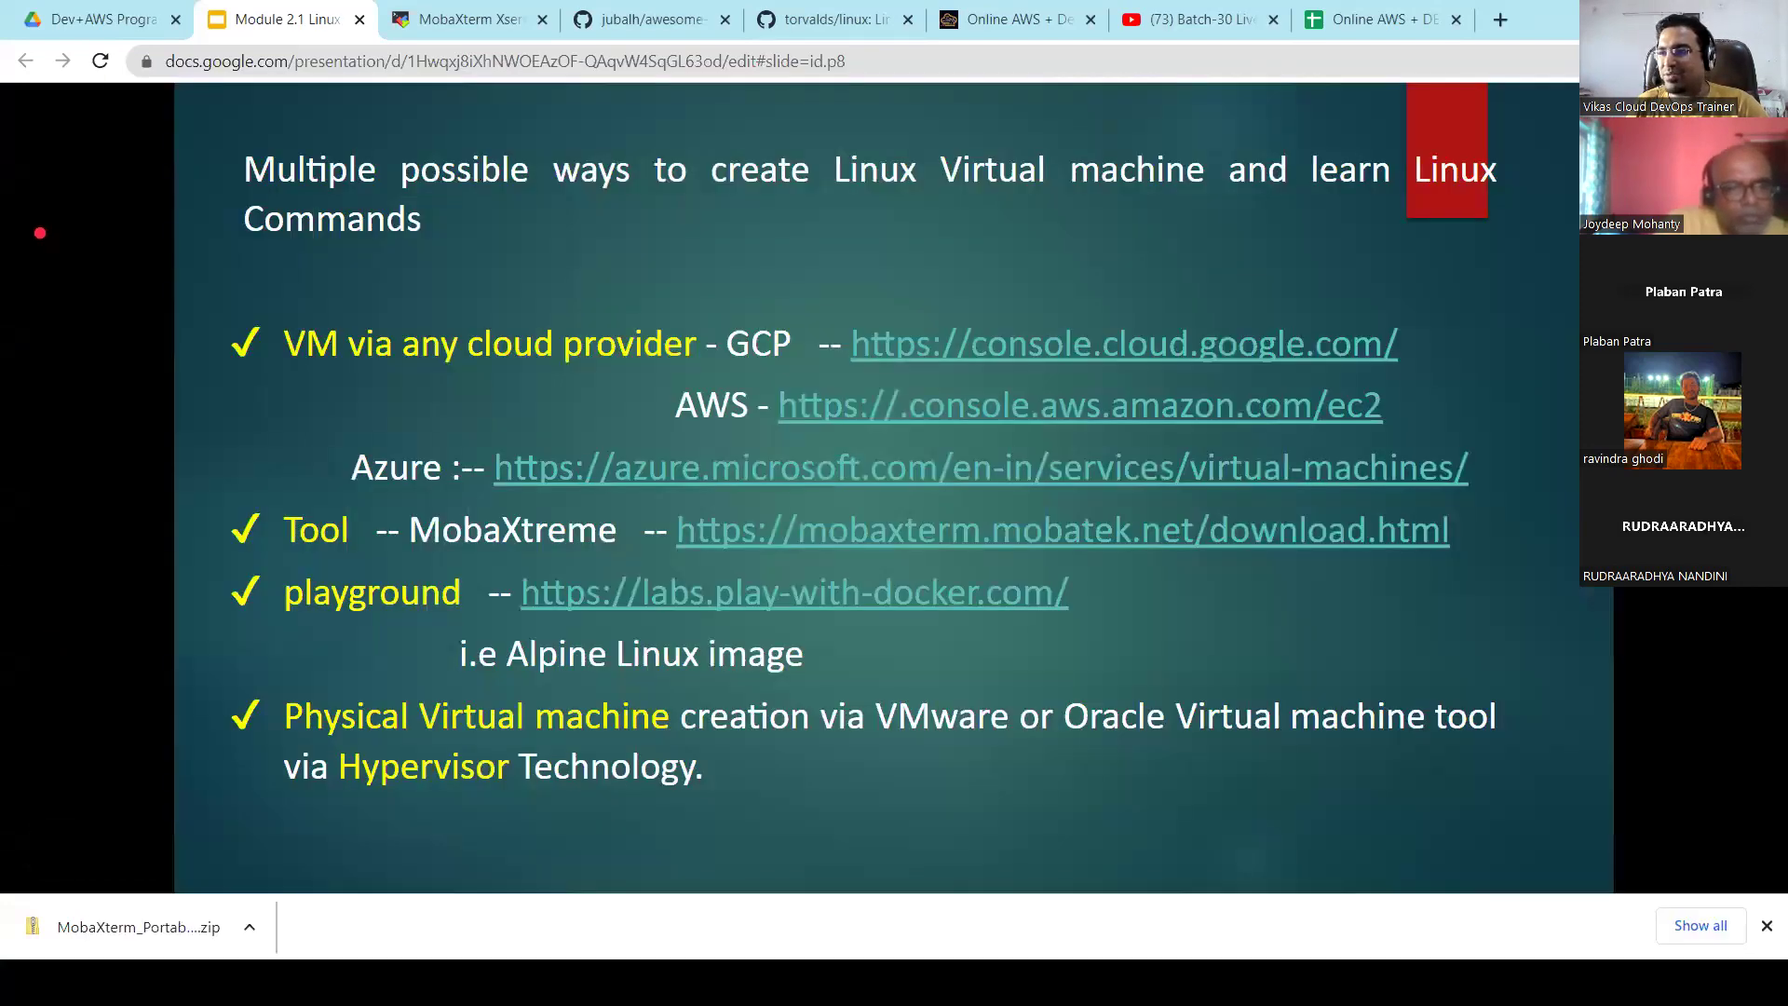
key(Right)
key(Escape)
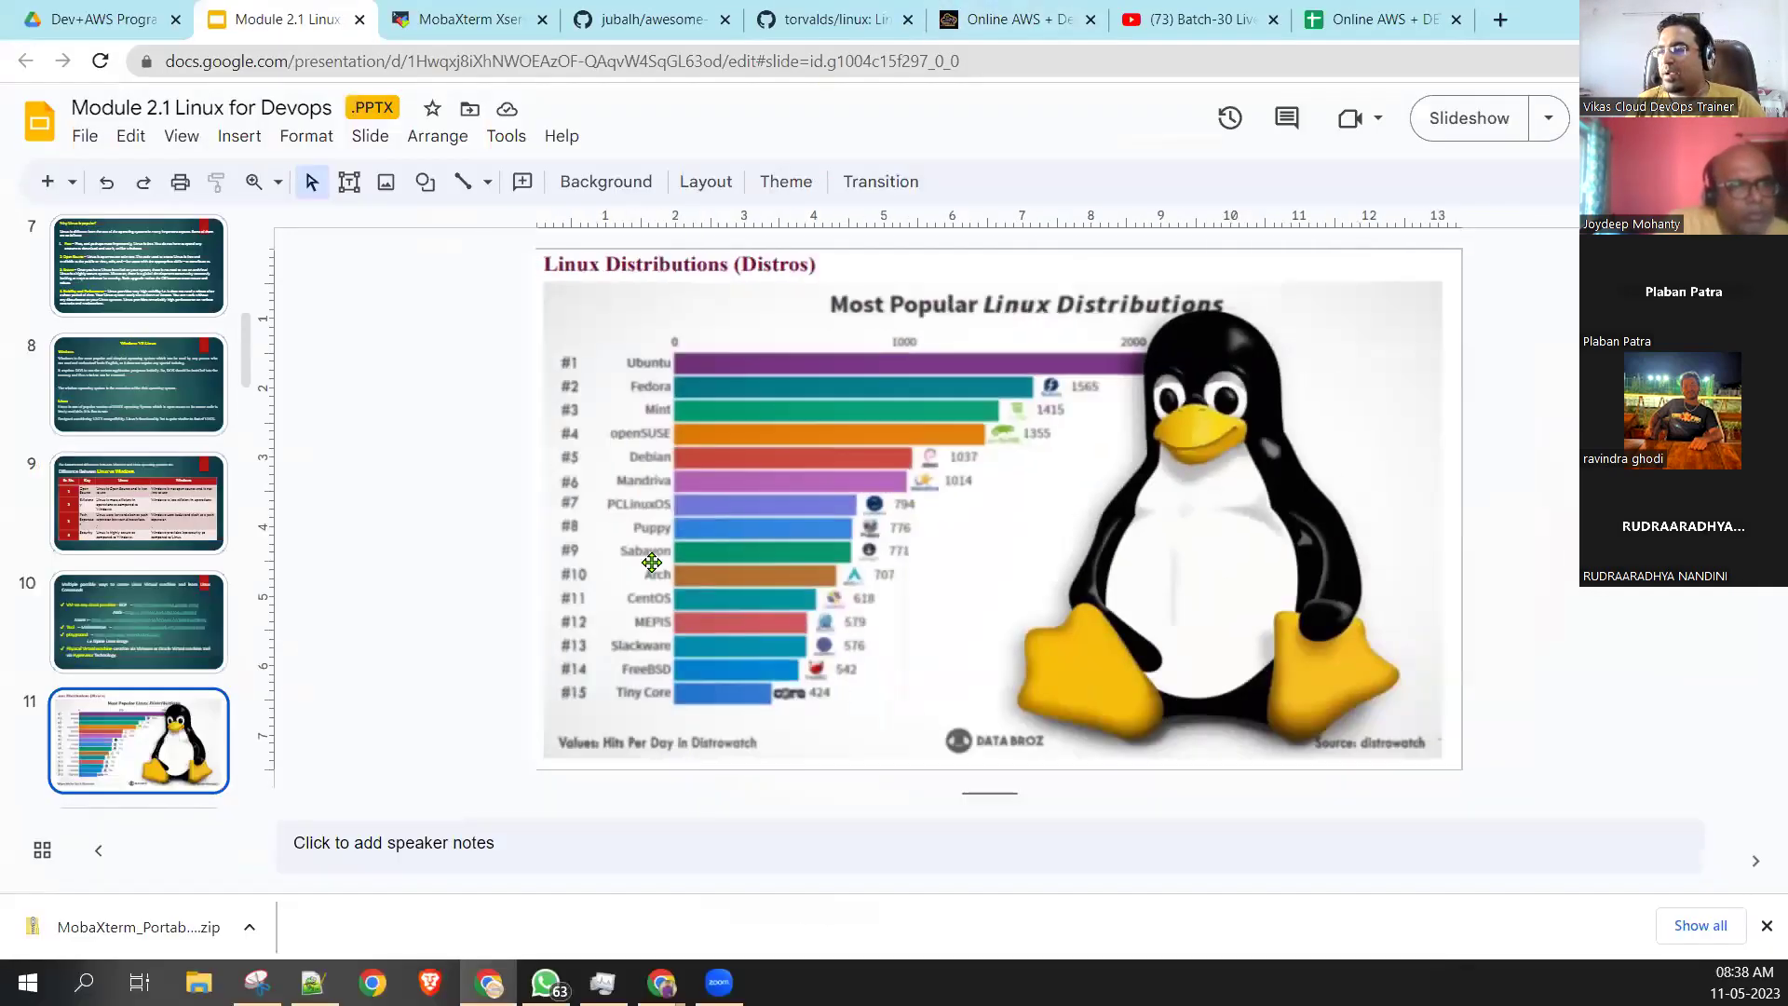
Minimize the SSH terminal and Docker Playground windows and restore the slides window.
key(alt+Tab)
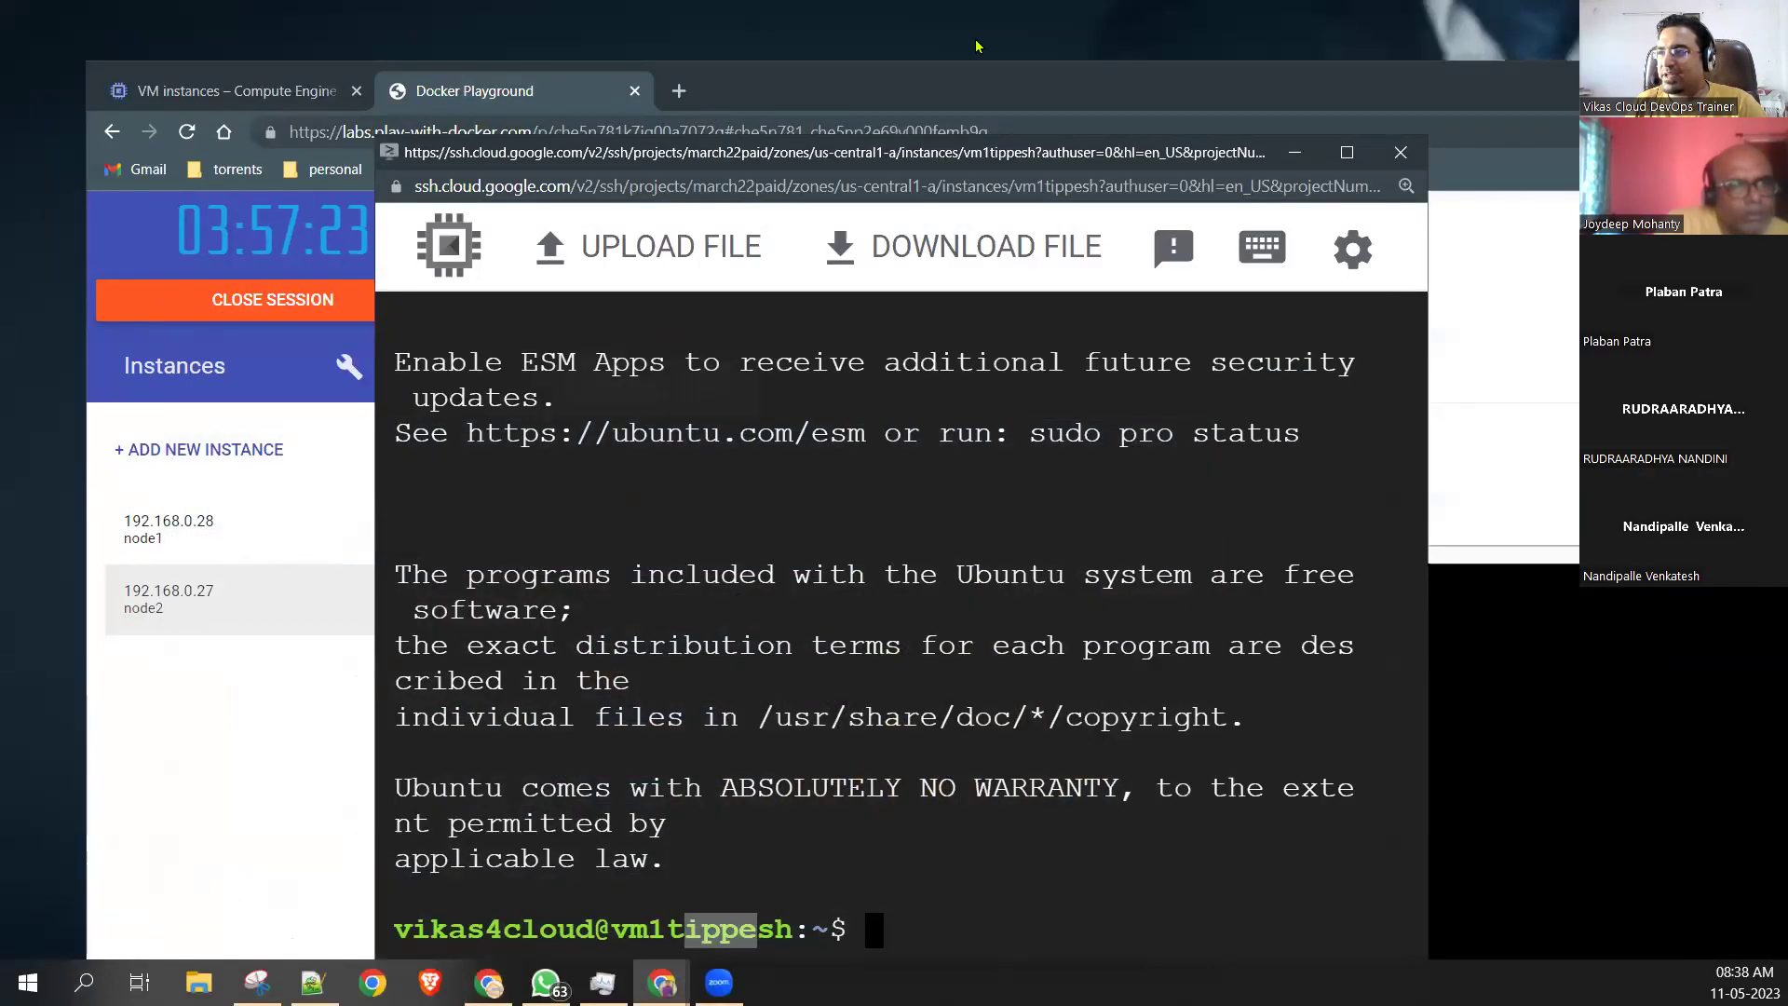
click(1295, 152)
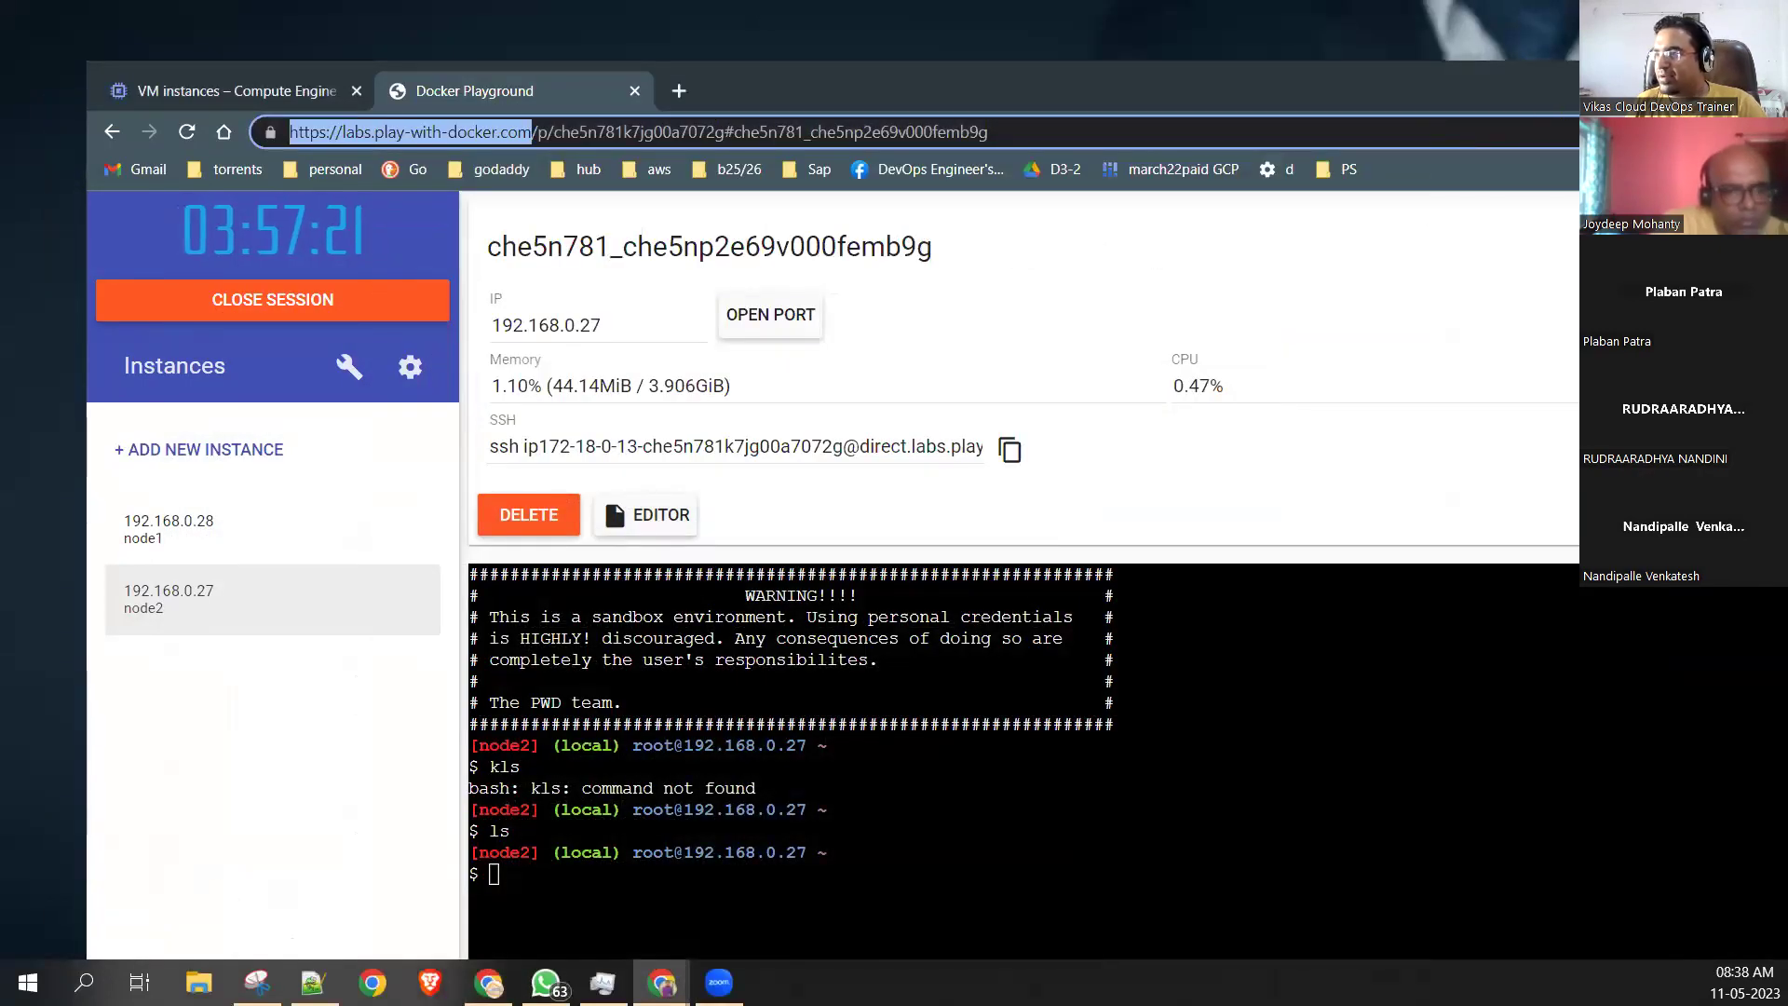
click(662, 982)
click(488, 983)
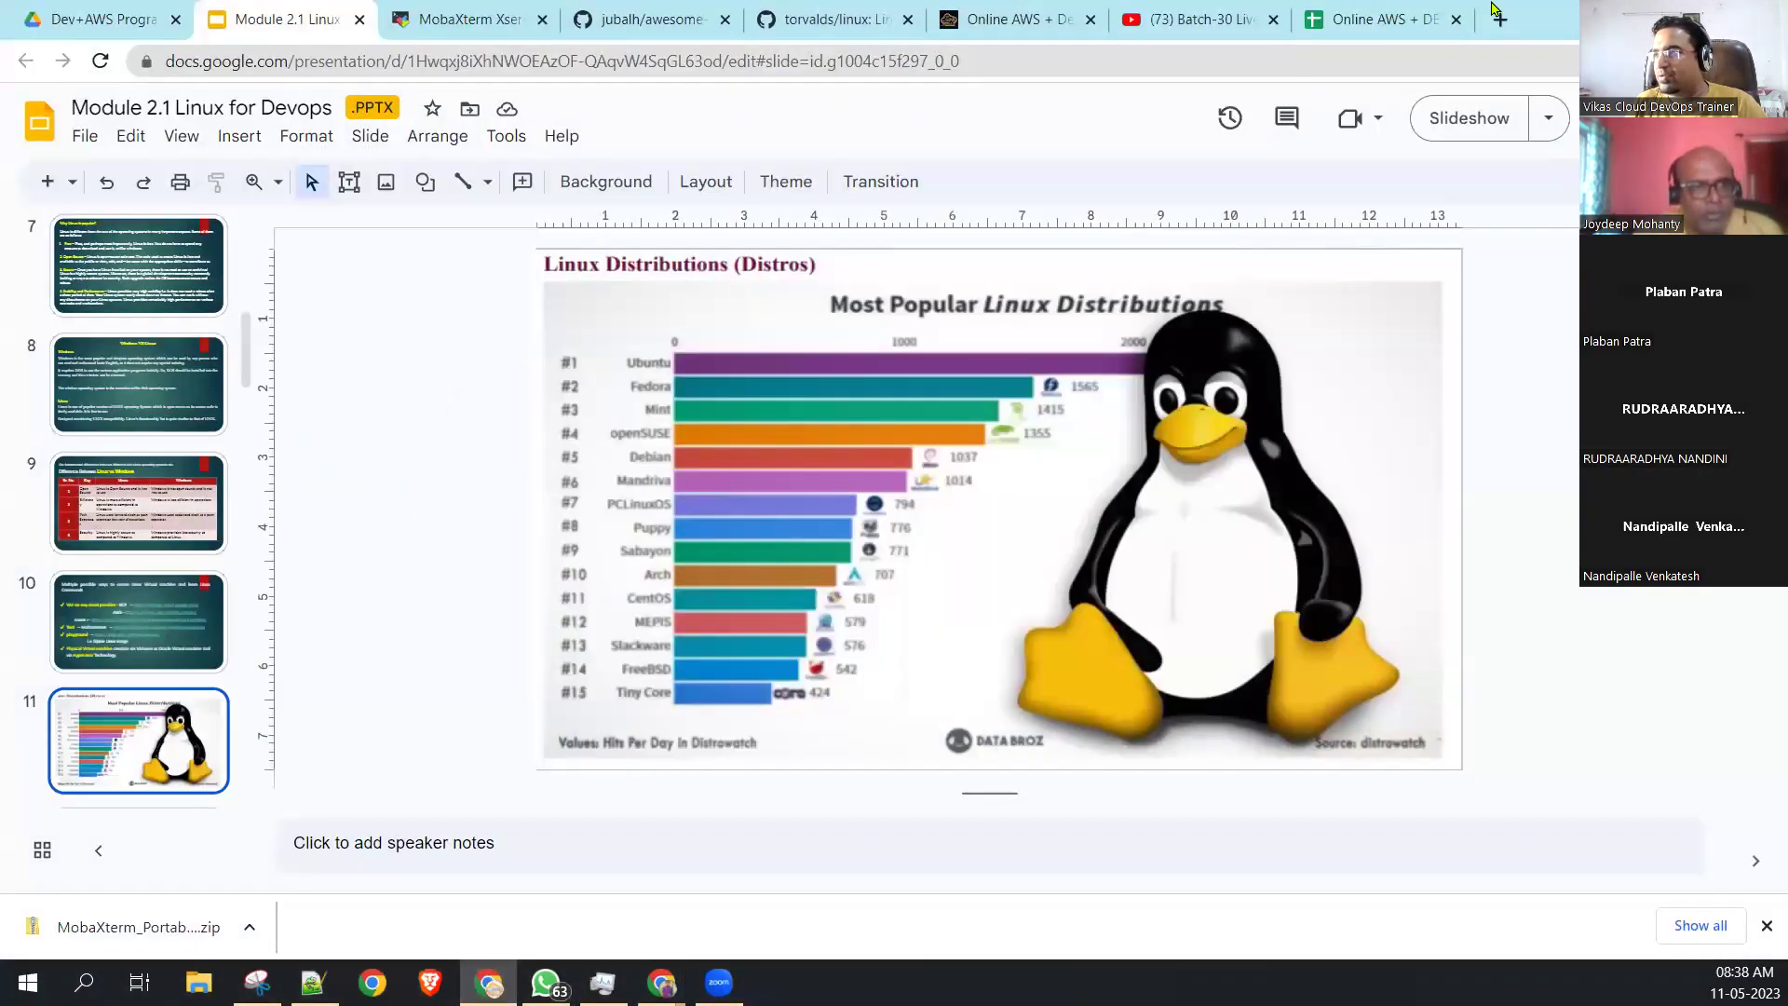
click(1767, 61)
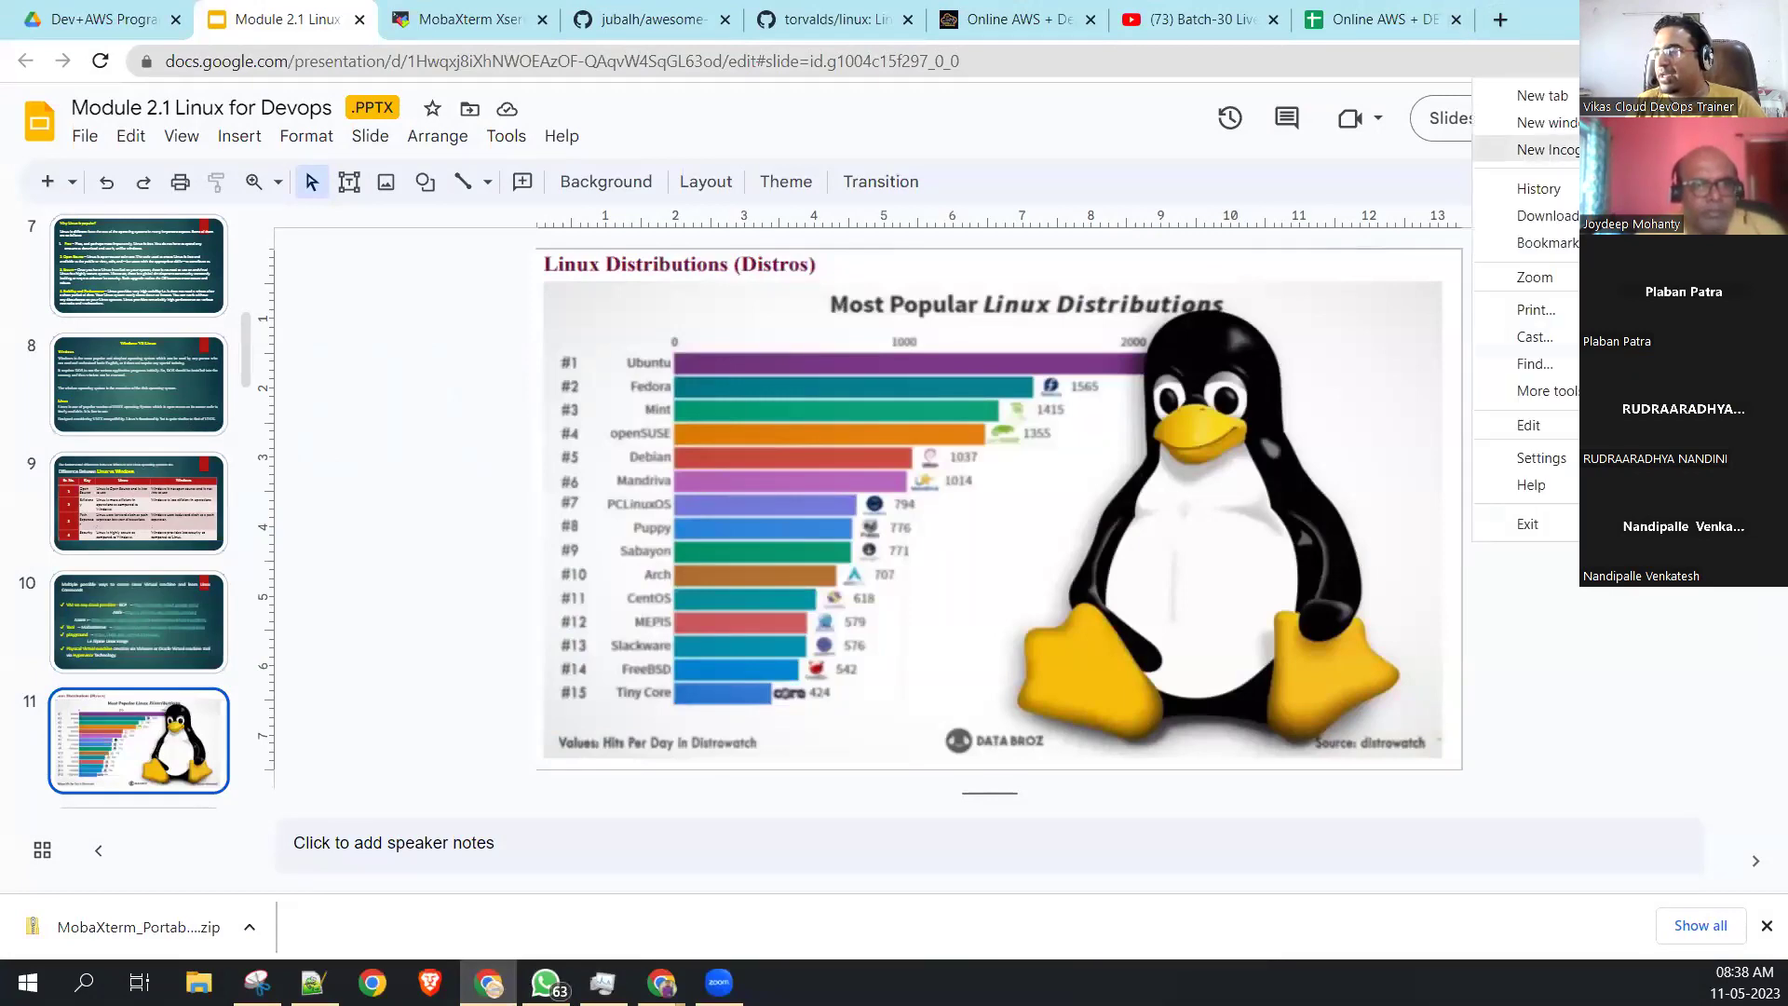
In a new incognito window, search 'dockerplayground' and open the Play with Docker site.
click(1541, 149)
text(docke)
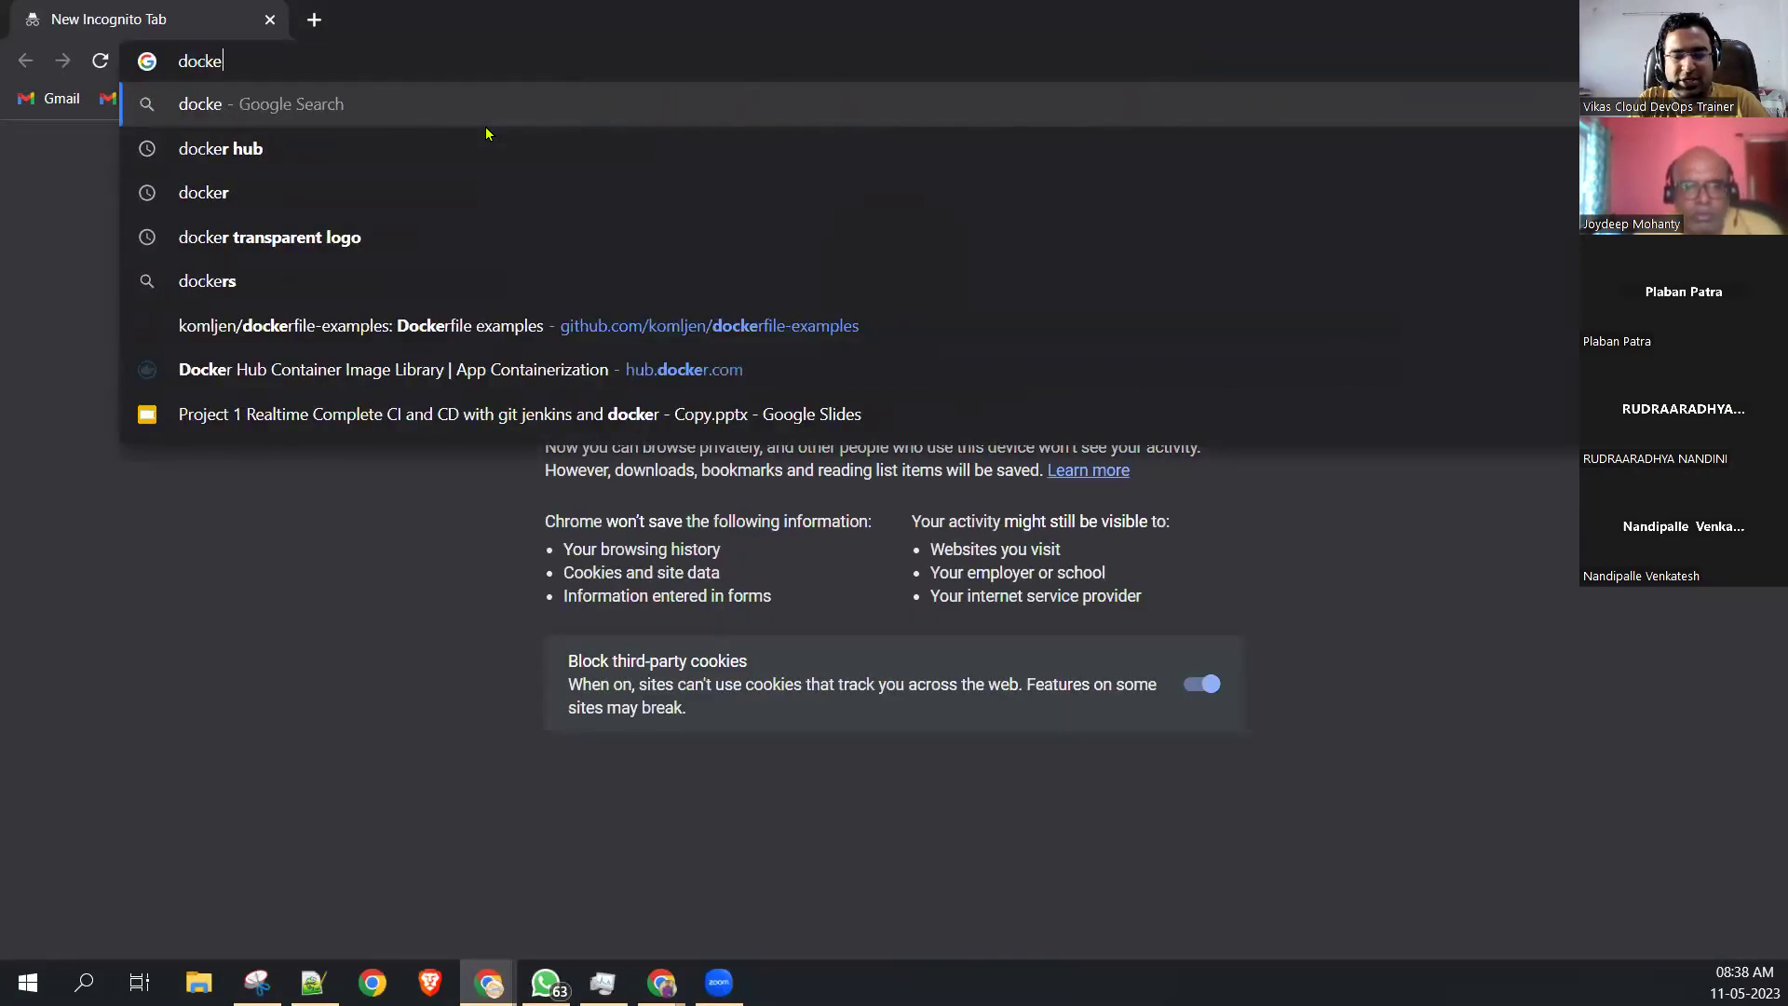
text(rpla)
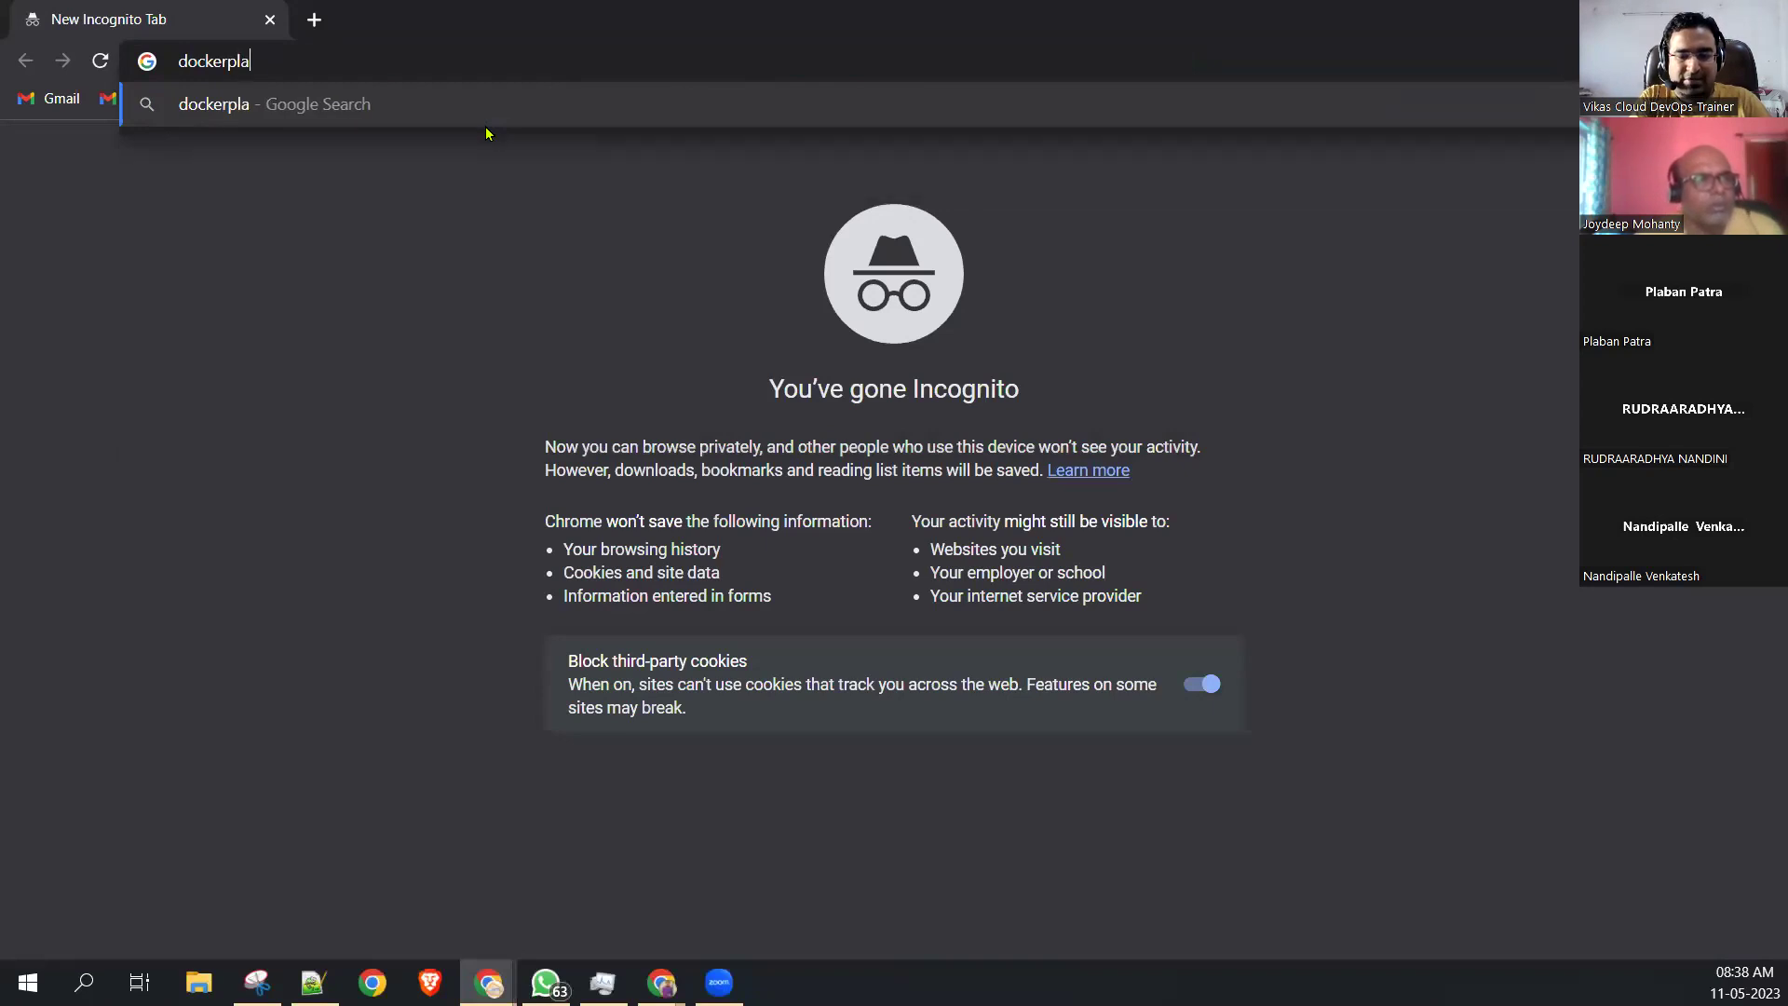
text(yground)
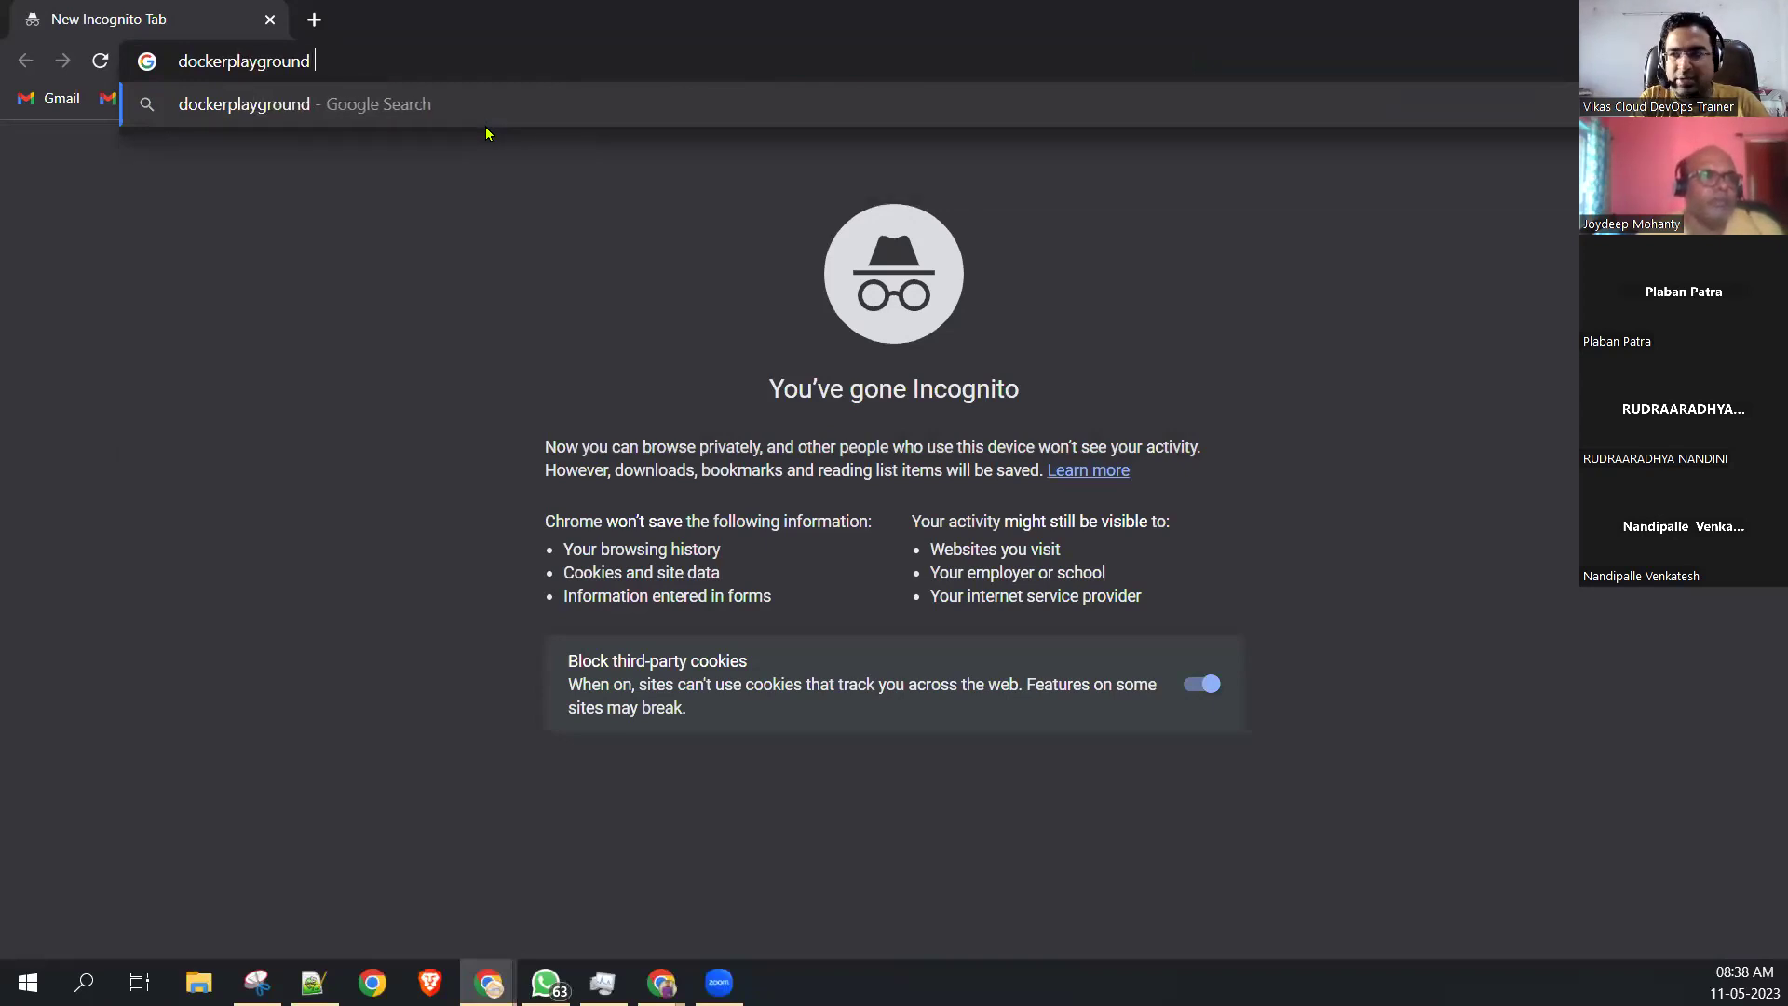
key(Return)
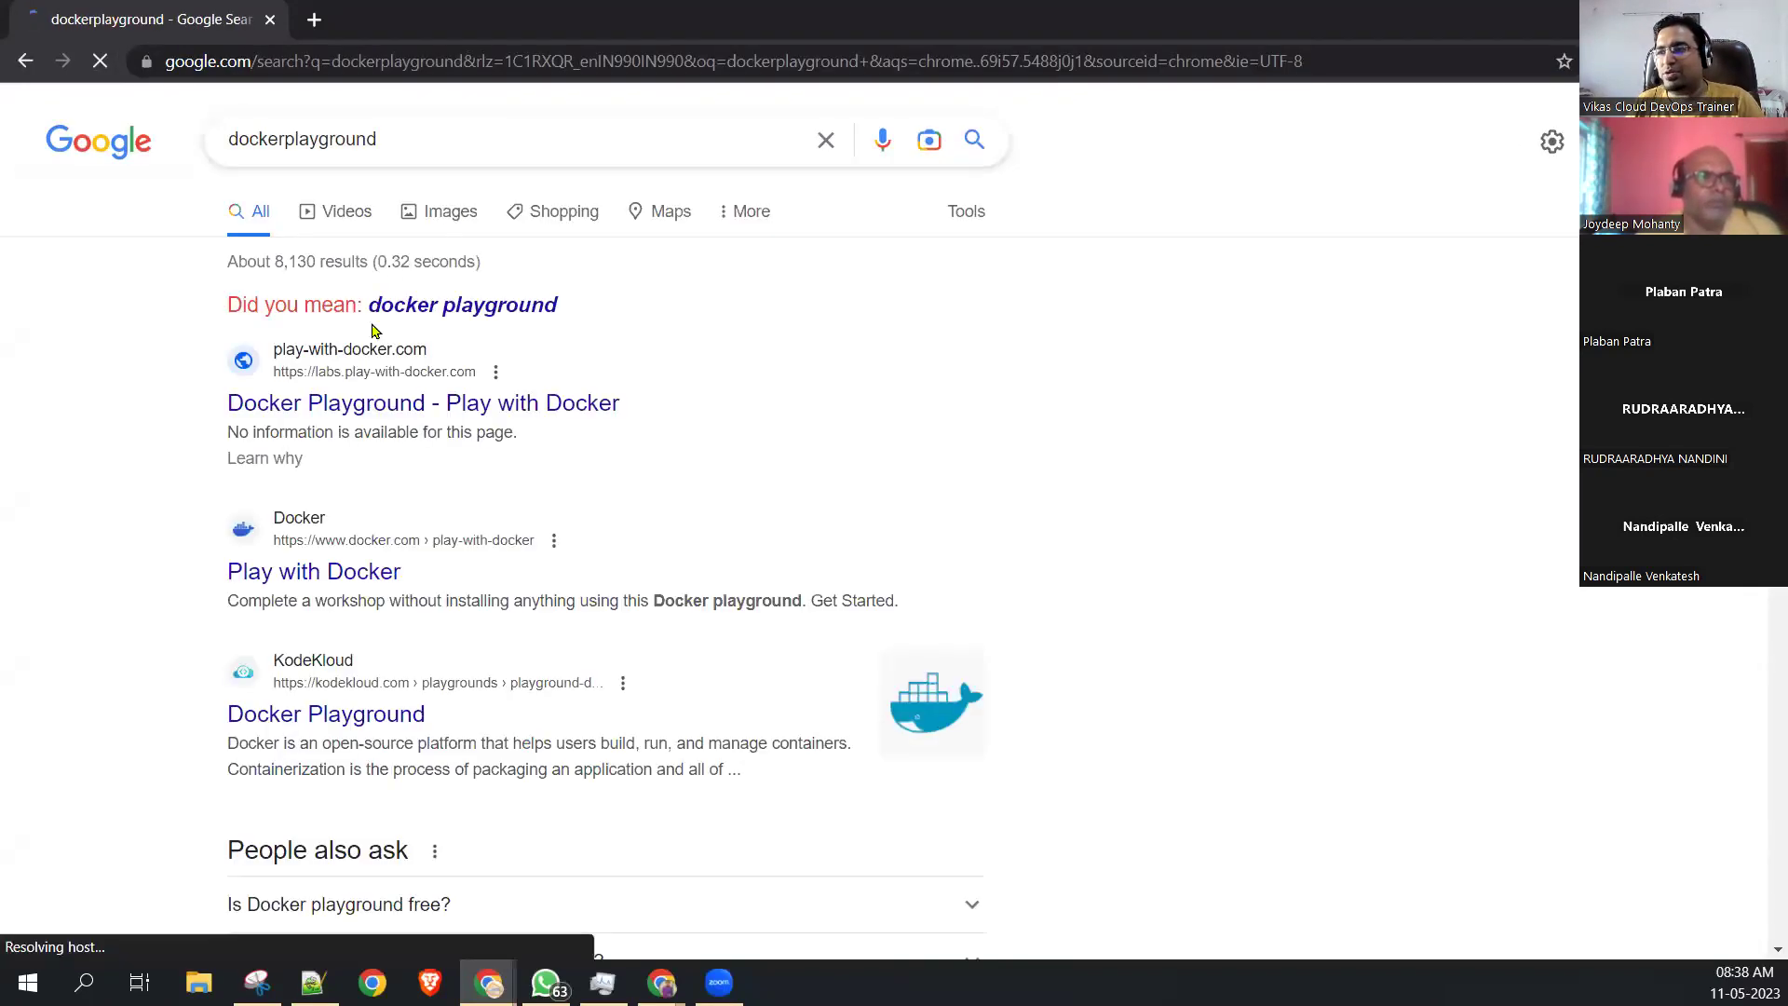
click(338, 402)
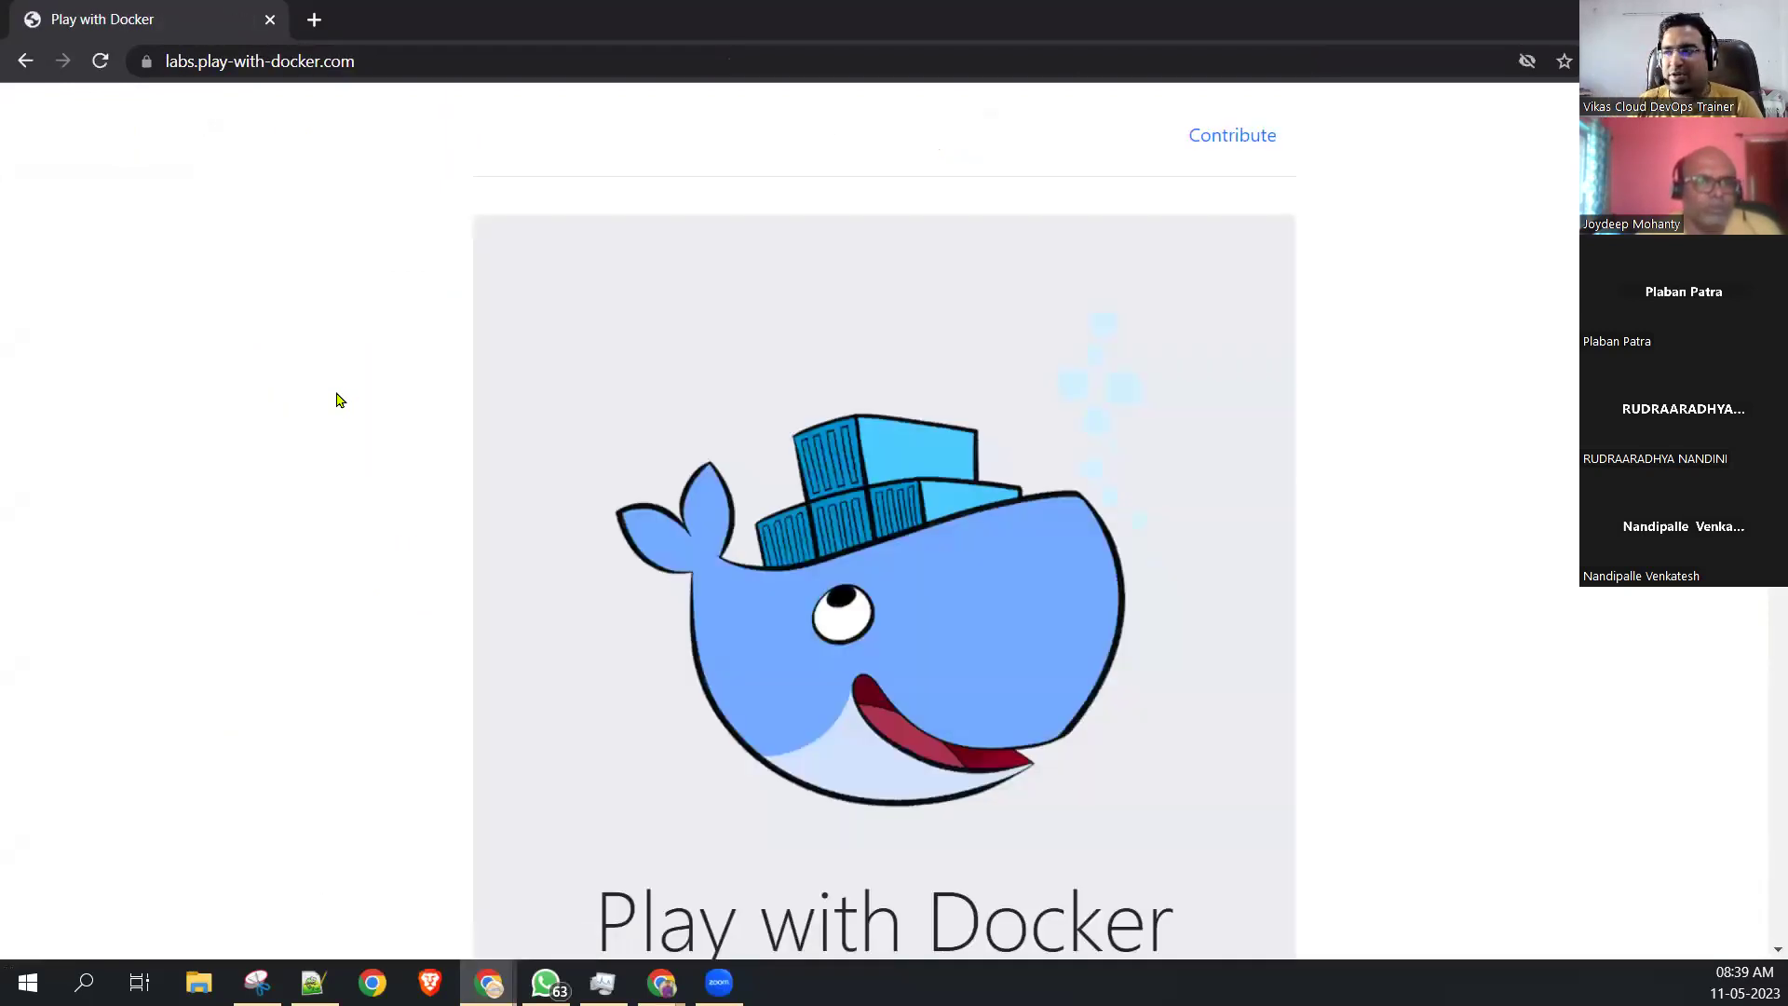
Choose Docker login on Play with Docker, go to the Create a Docker Account page, and select its address.
scroll(579, 445, down, 3)
click(901, 839)
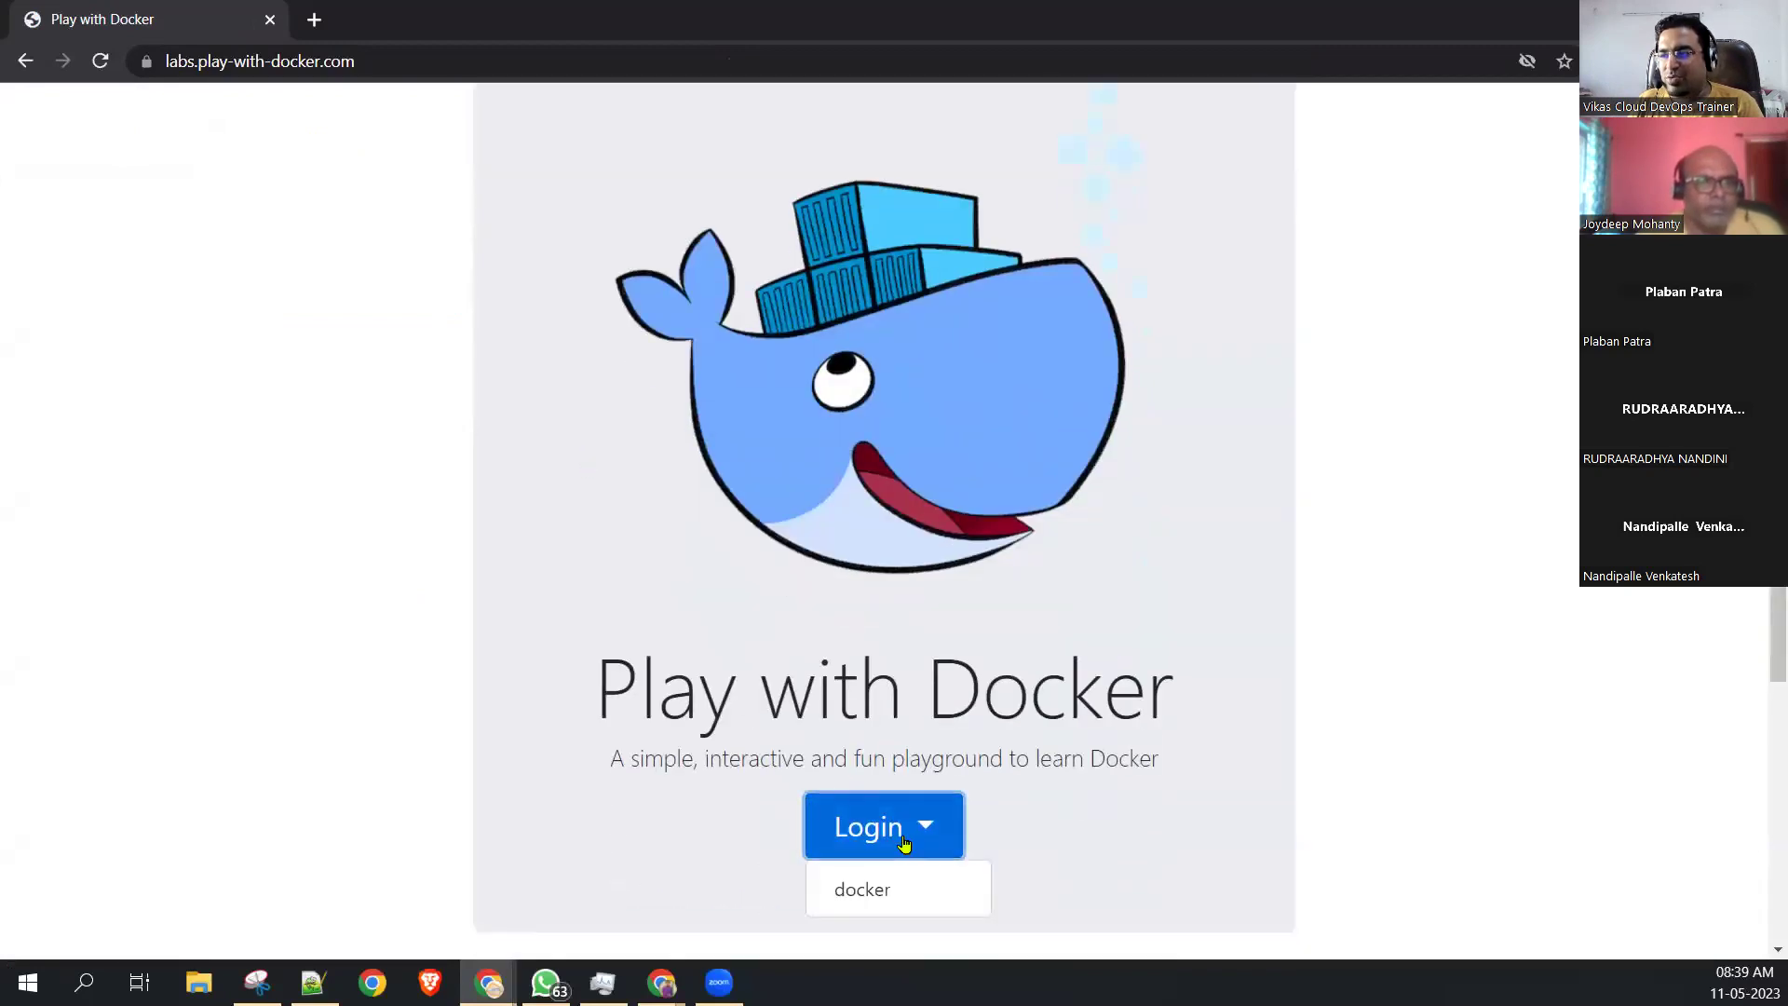
click(875, 887)
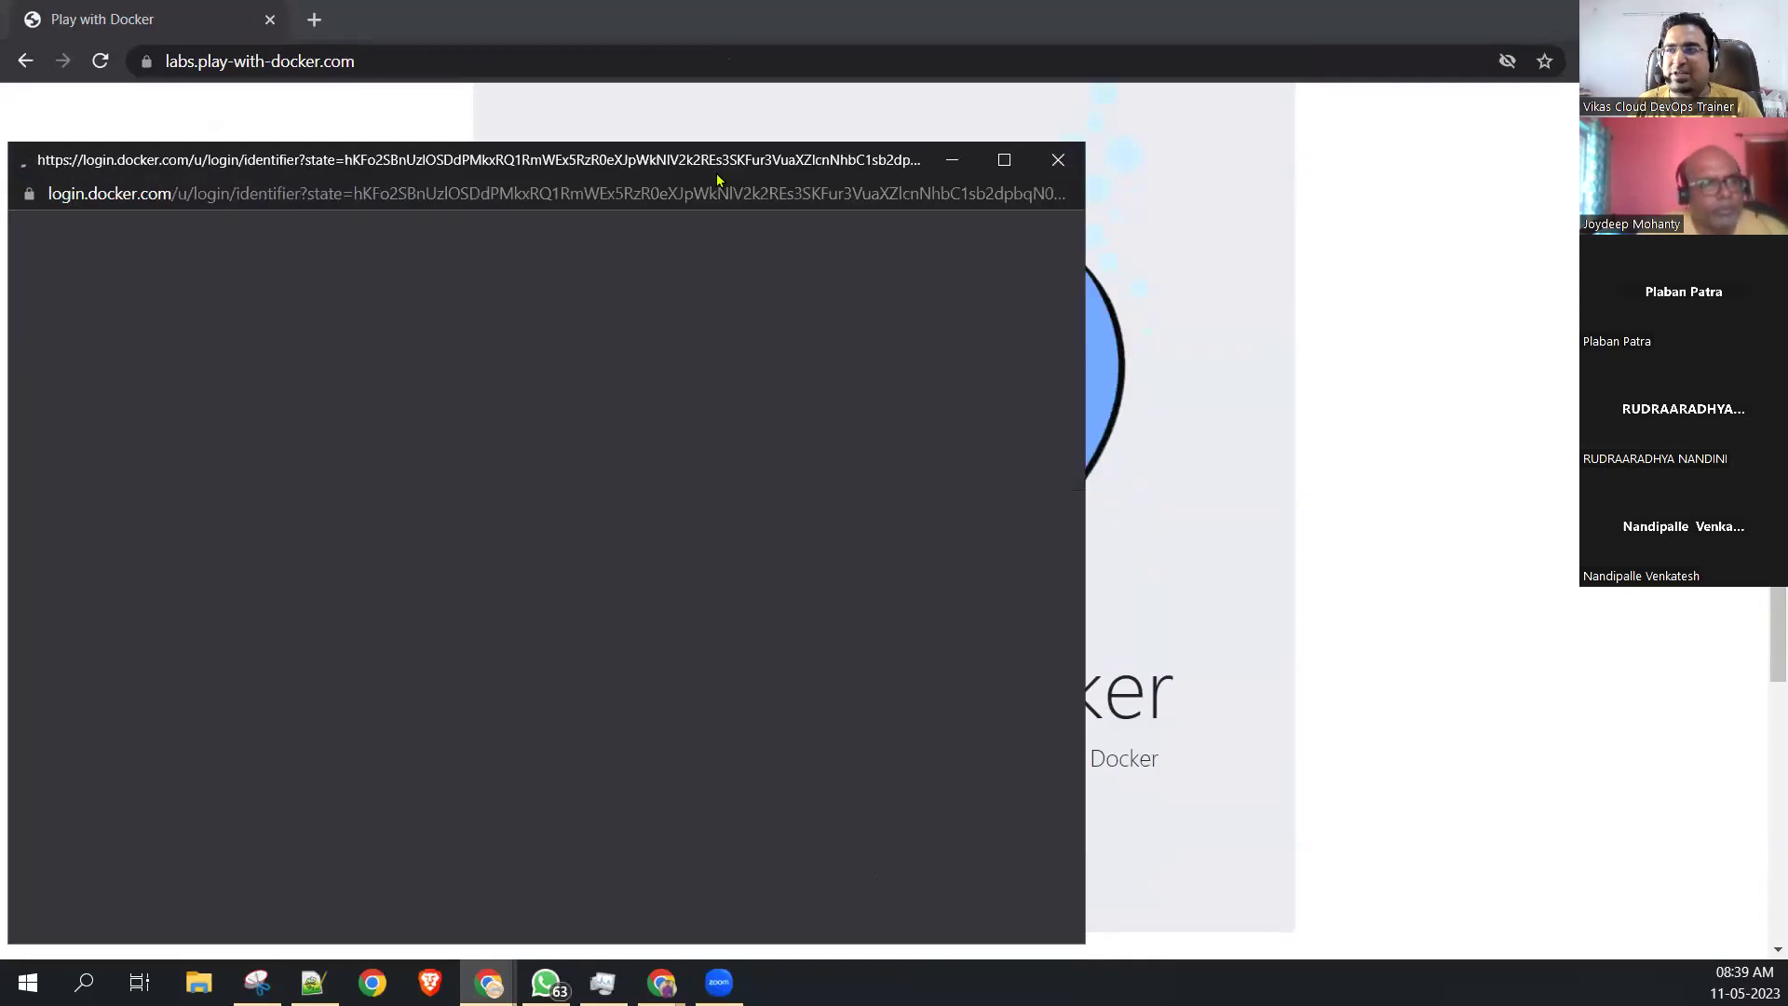
drag(465, 172, 657, 137)
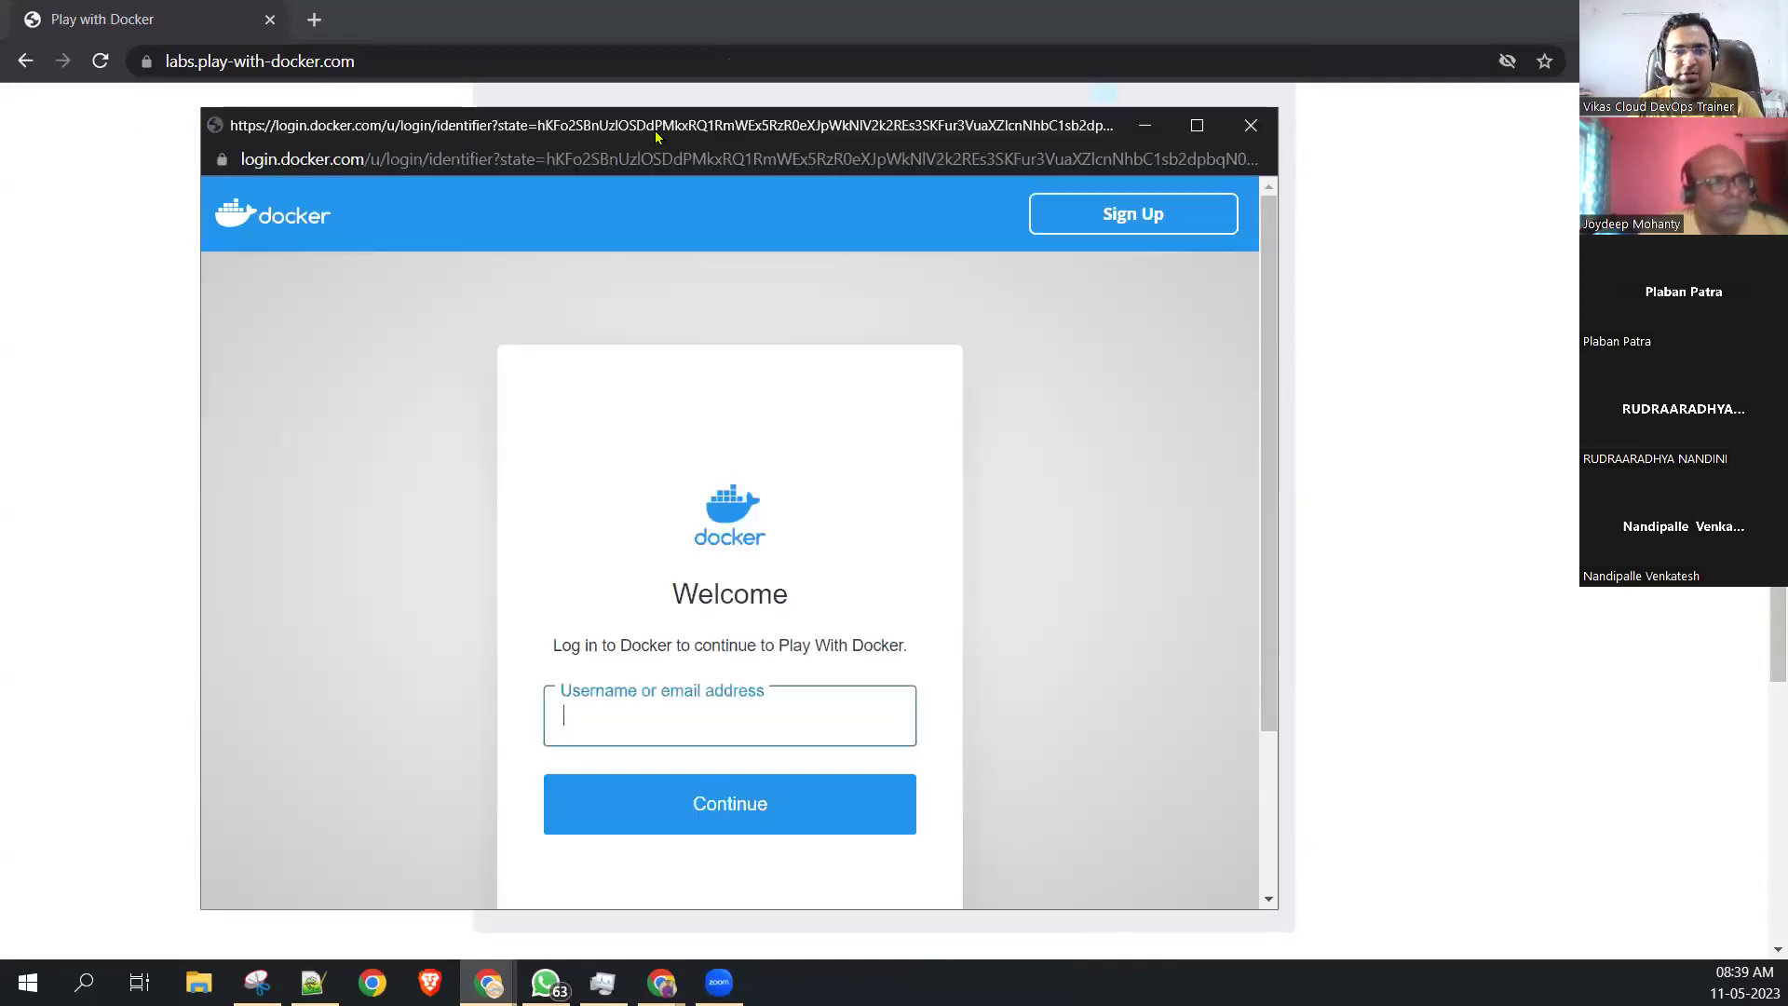
click(1138, 230)
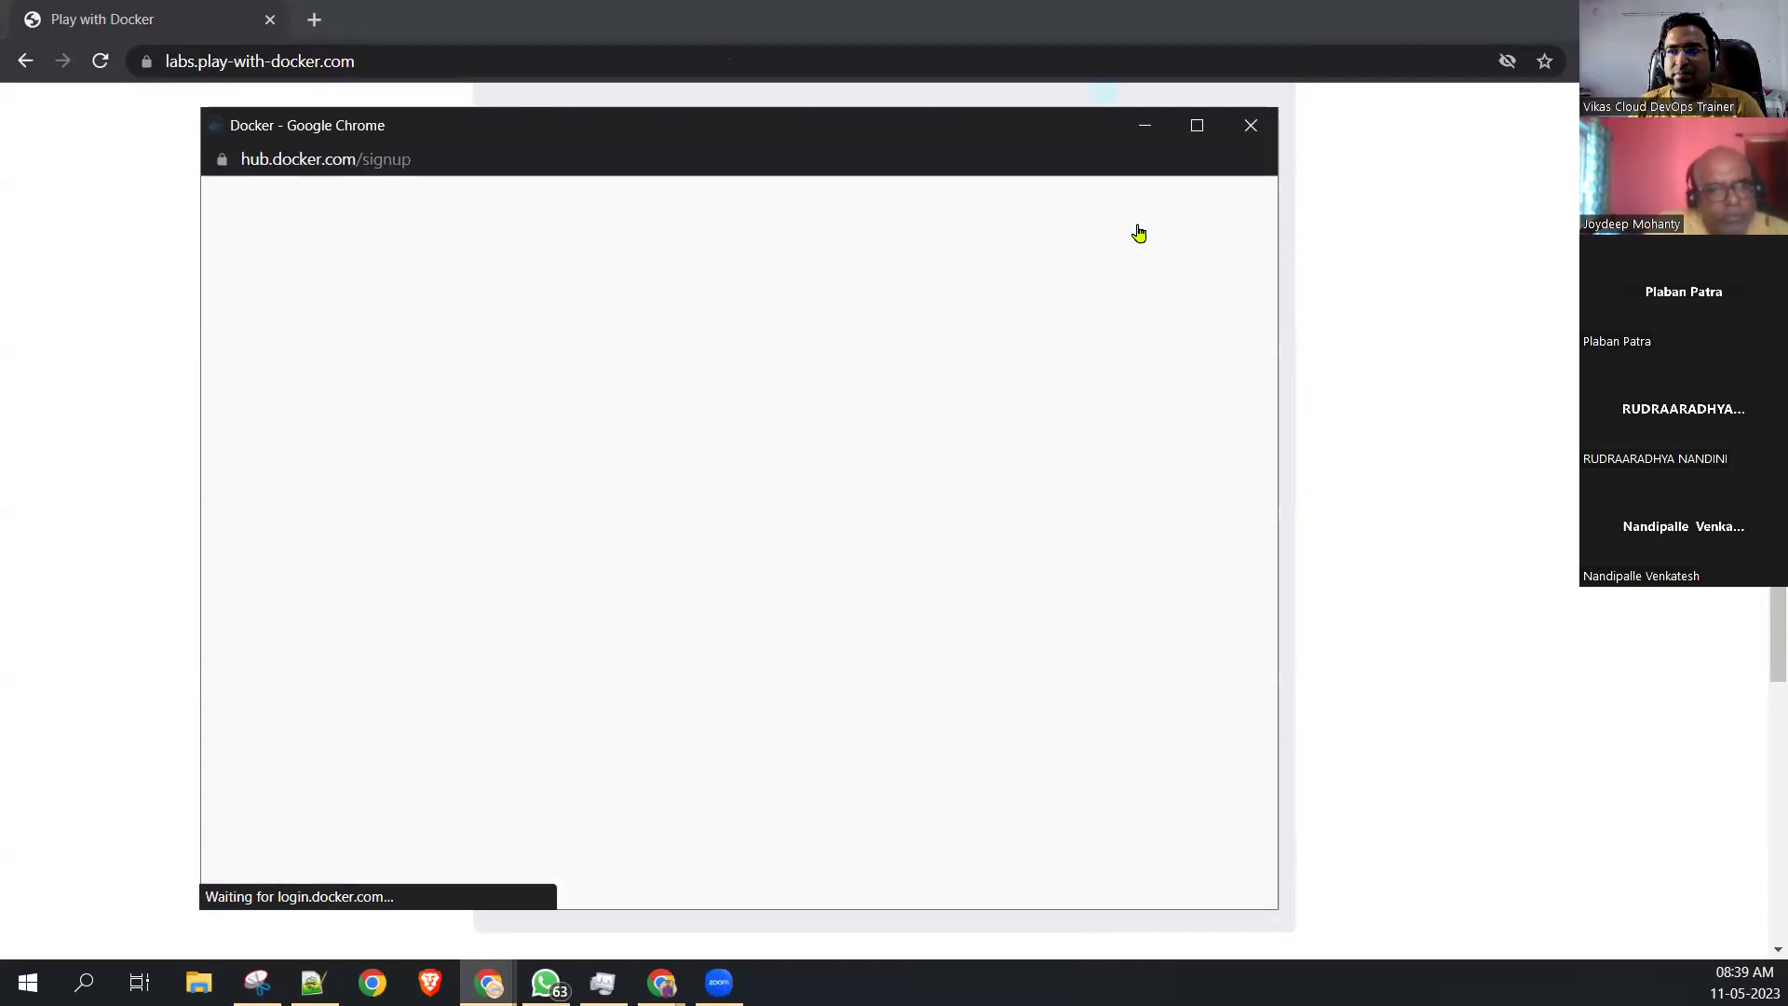
drag(417, 163, 239, 165)
key(ctrl+c)
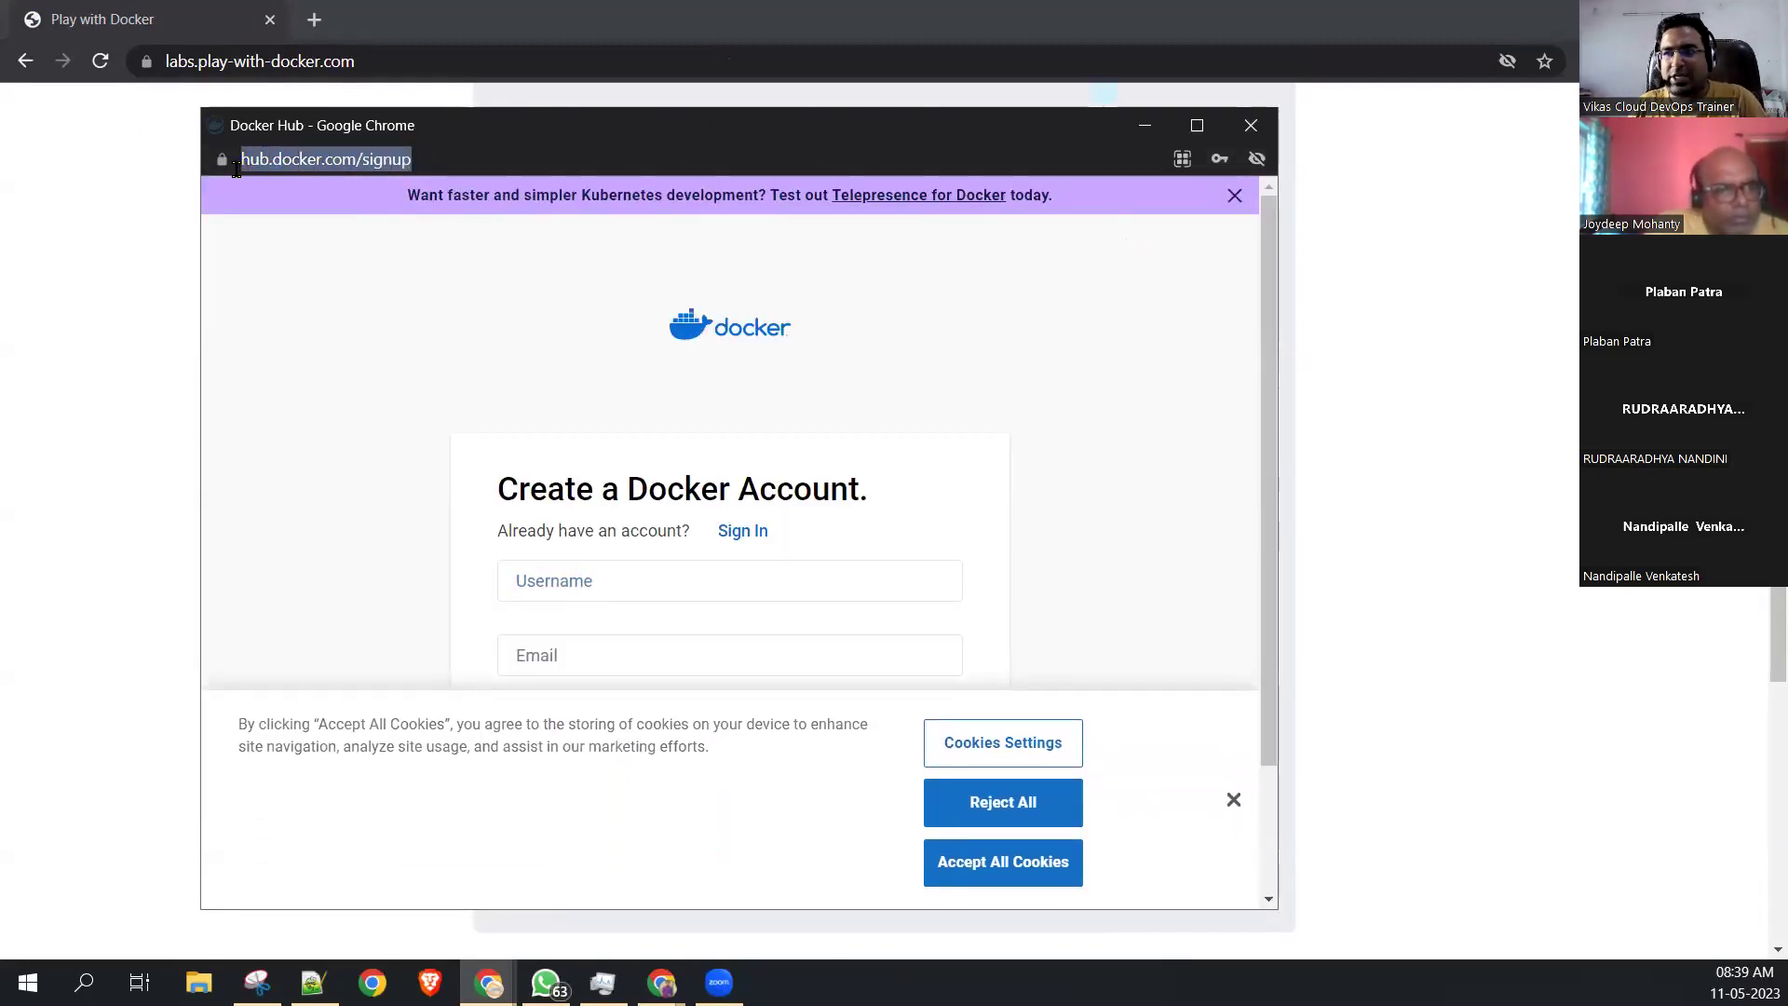
click(314, 982)
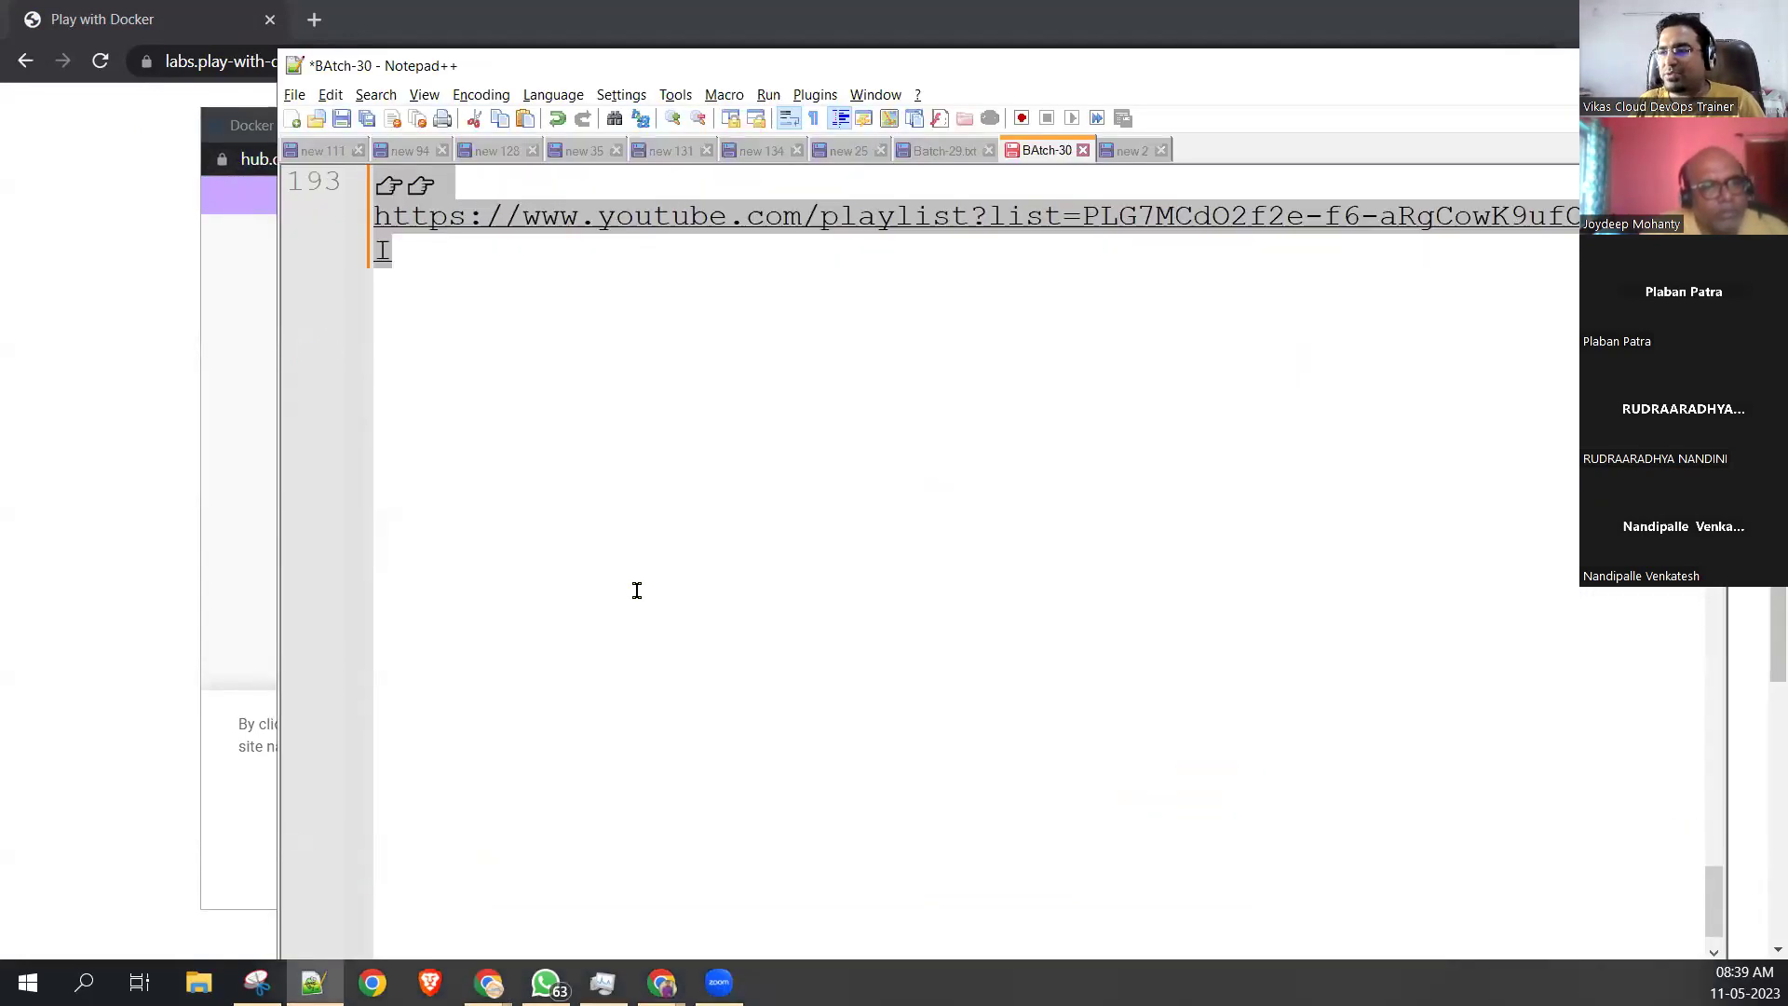
click(501, 383)
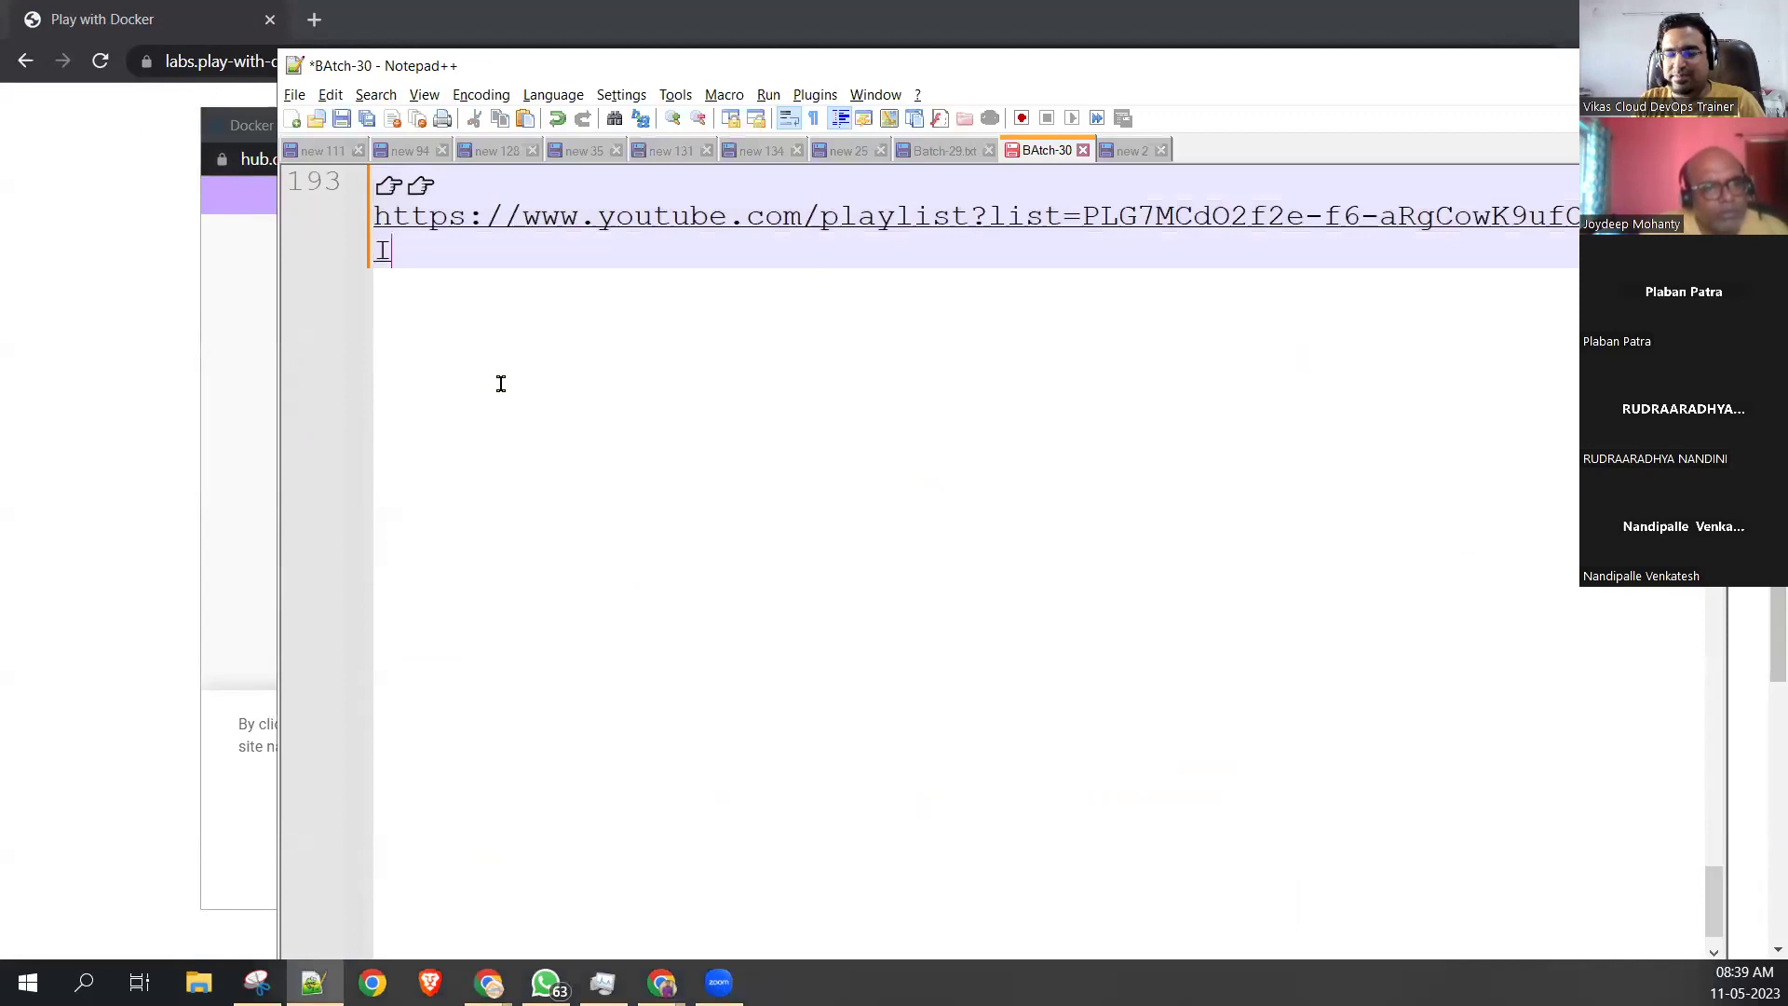
key(Return)
key(Return)
key(Return)
text(-----------)
key(Return)
key(Return)
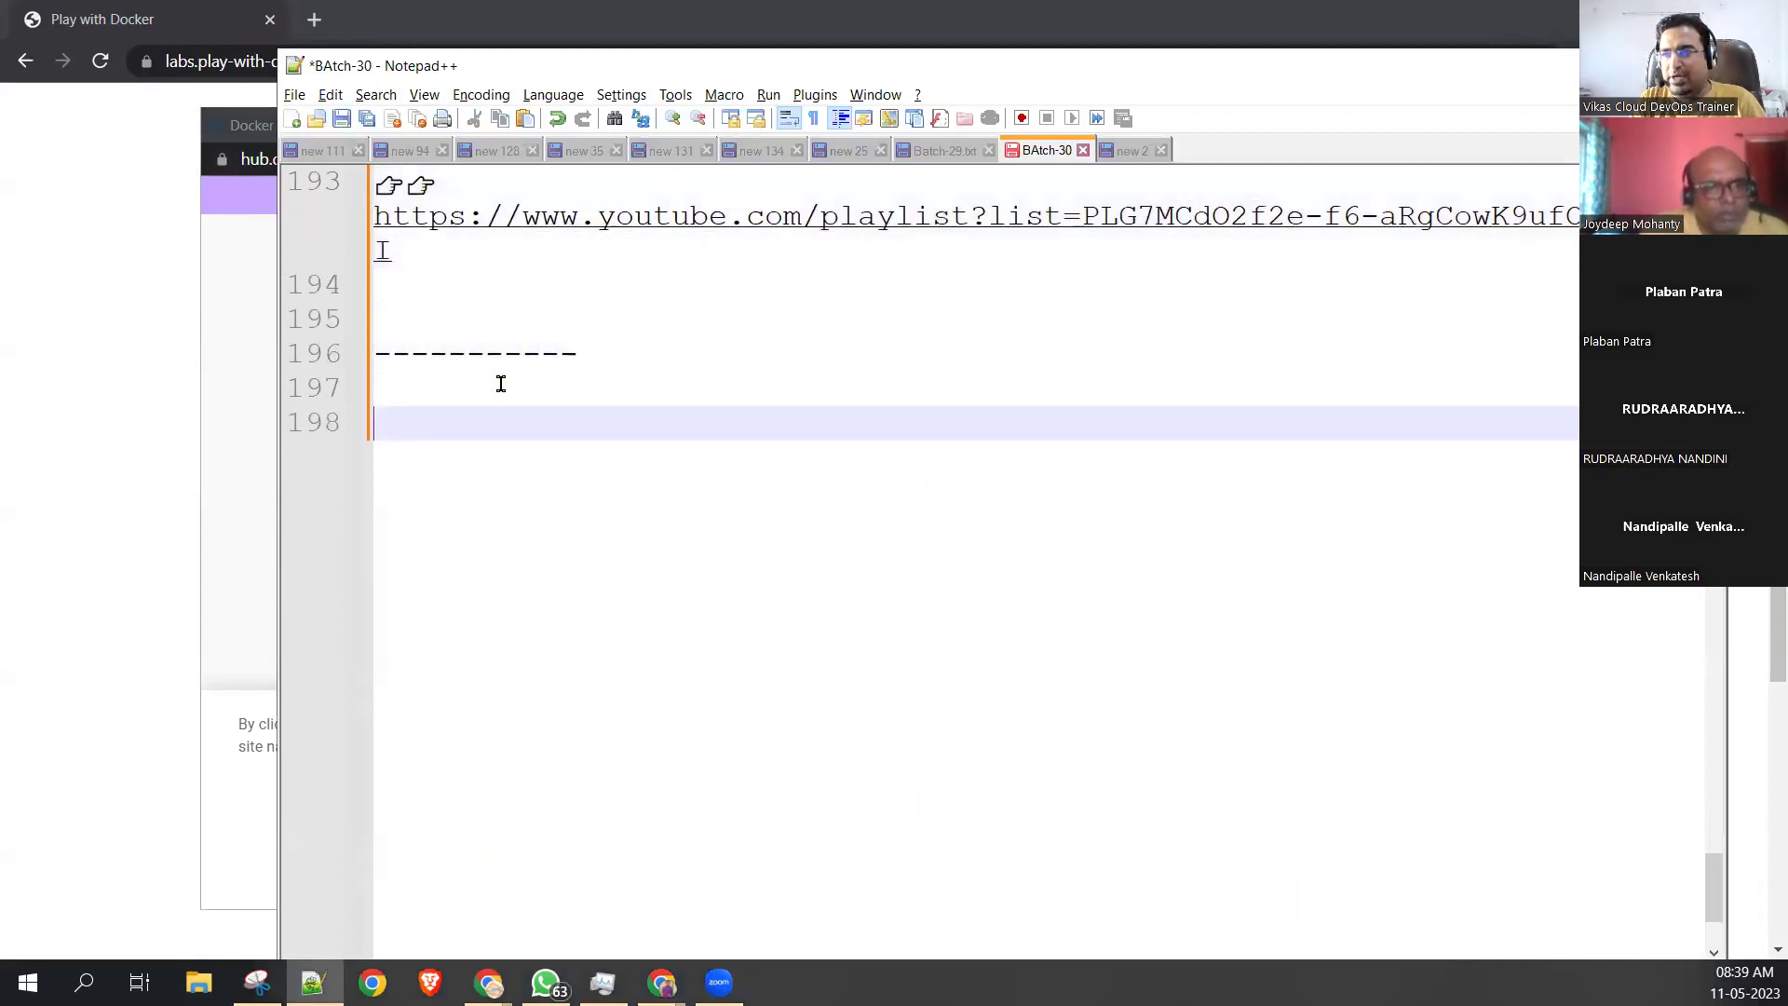
key(ctrl+v)
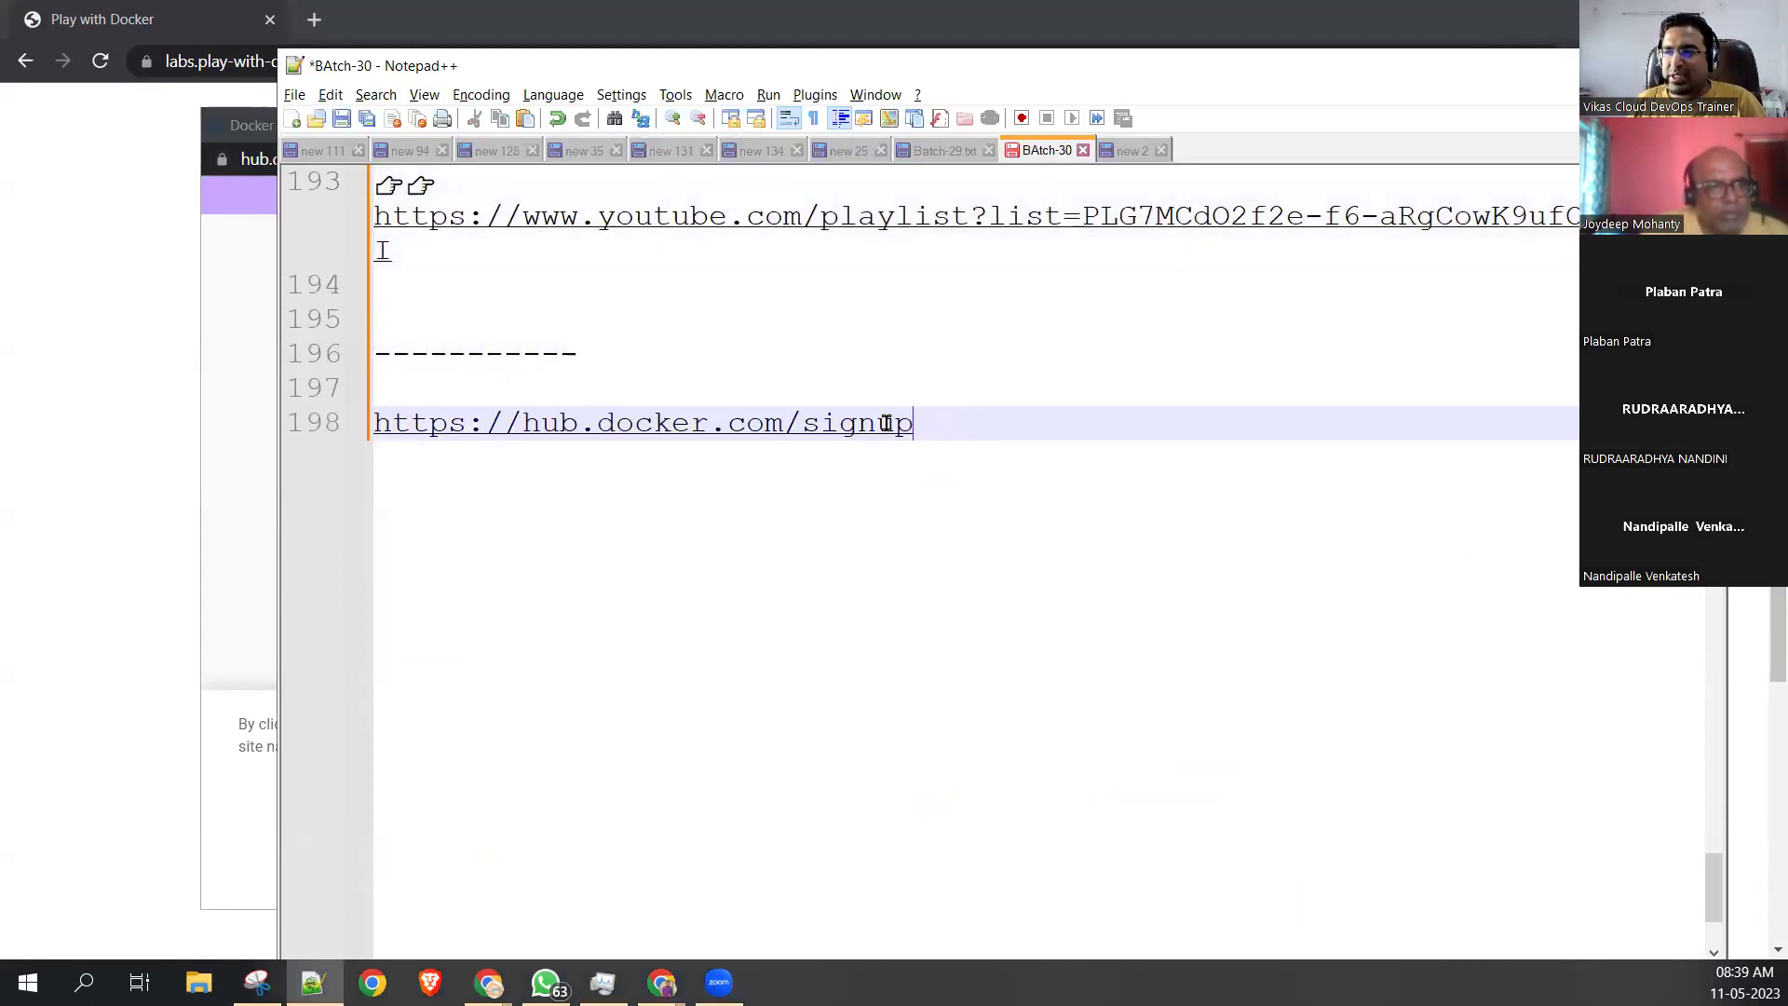
drag(914, 424, 354, 424)
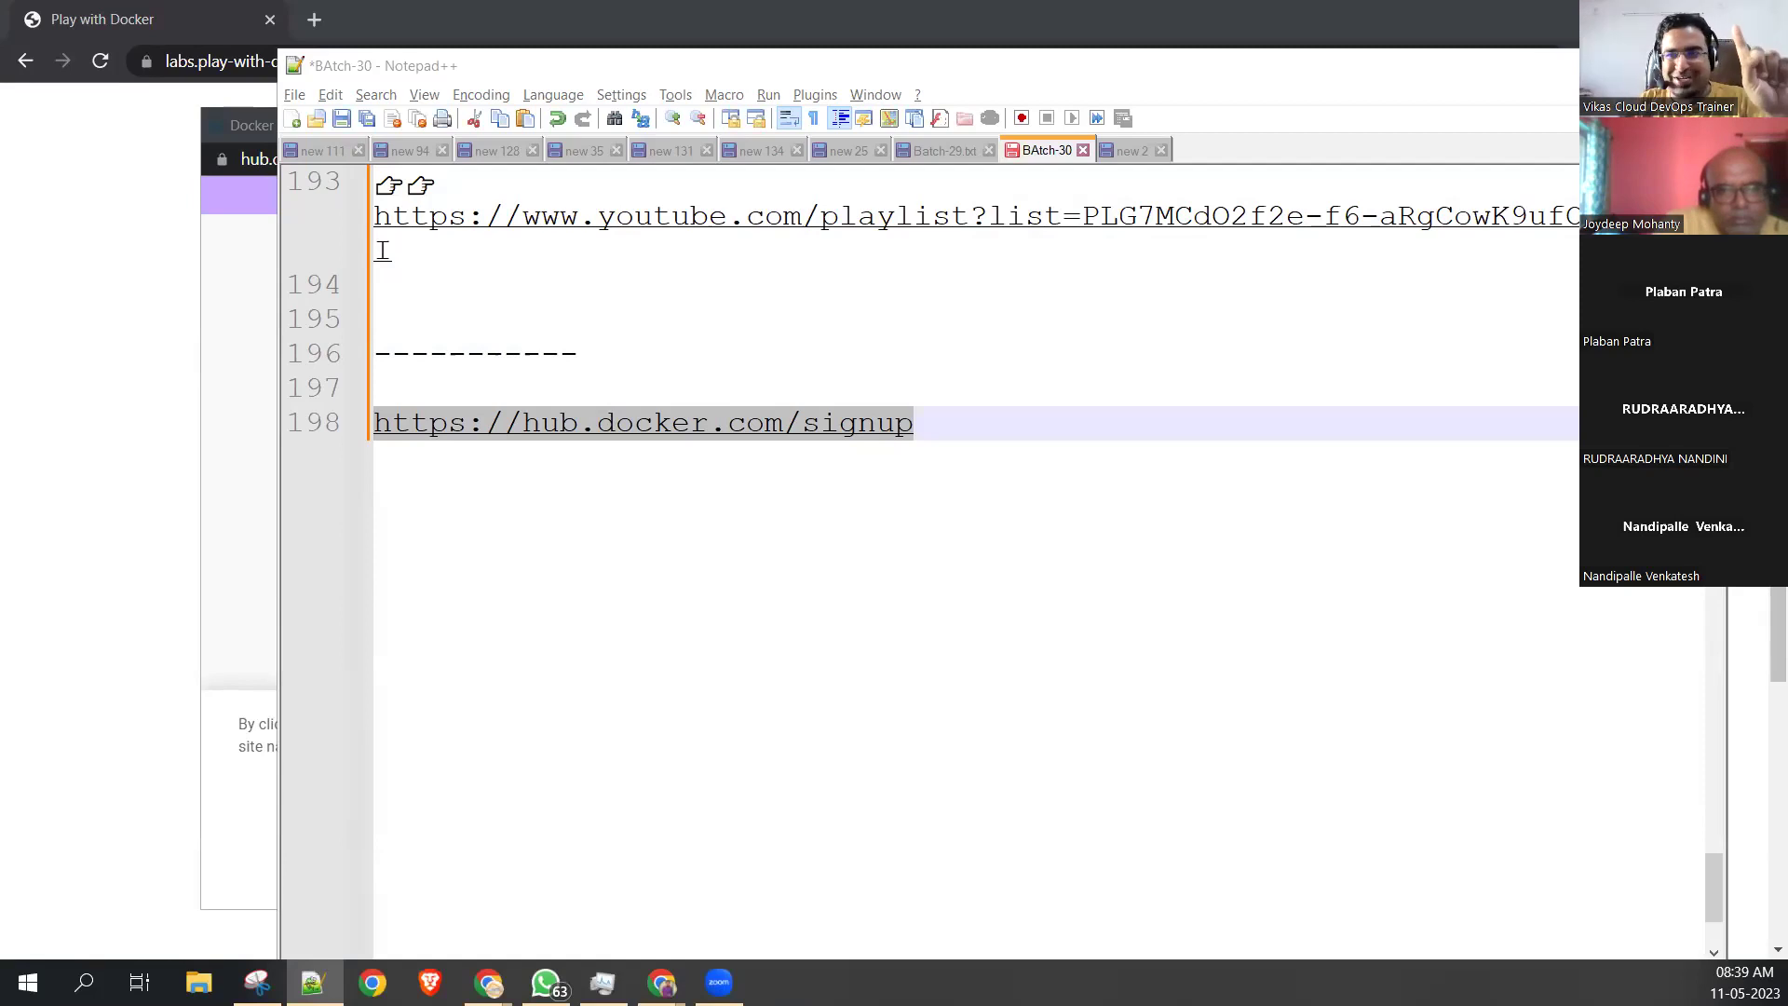
Maximize the sign-up page and enter the e-mail, a matching username from its name part, and a password.
click(258, 401)
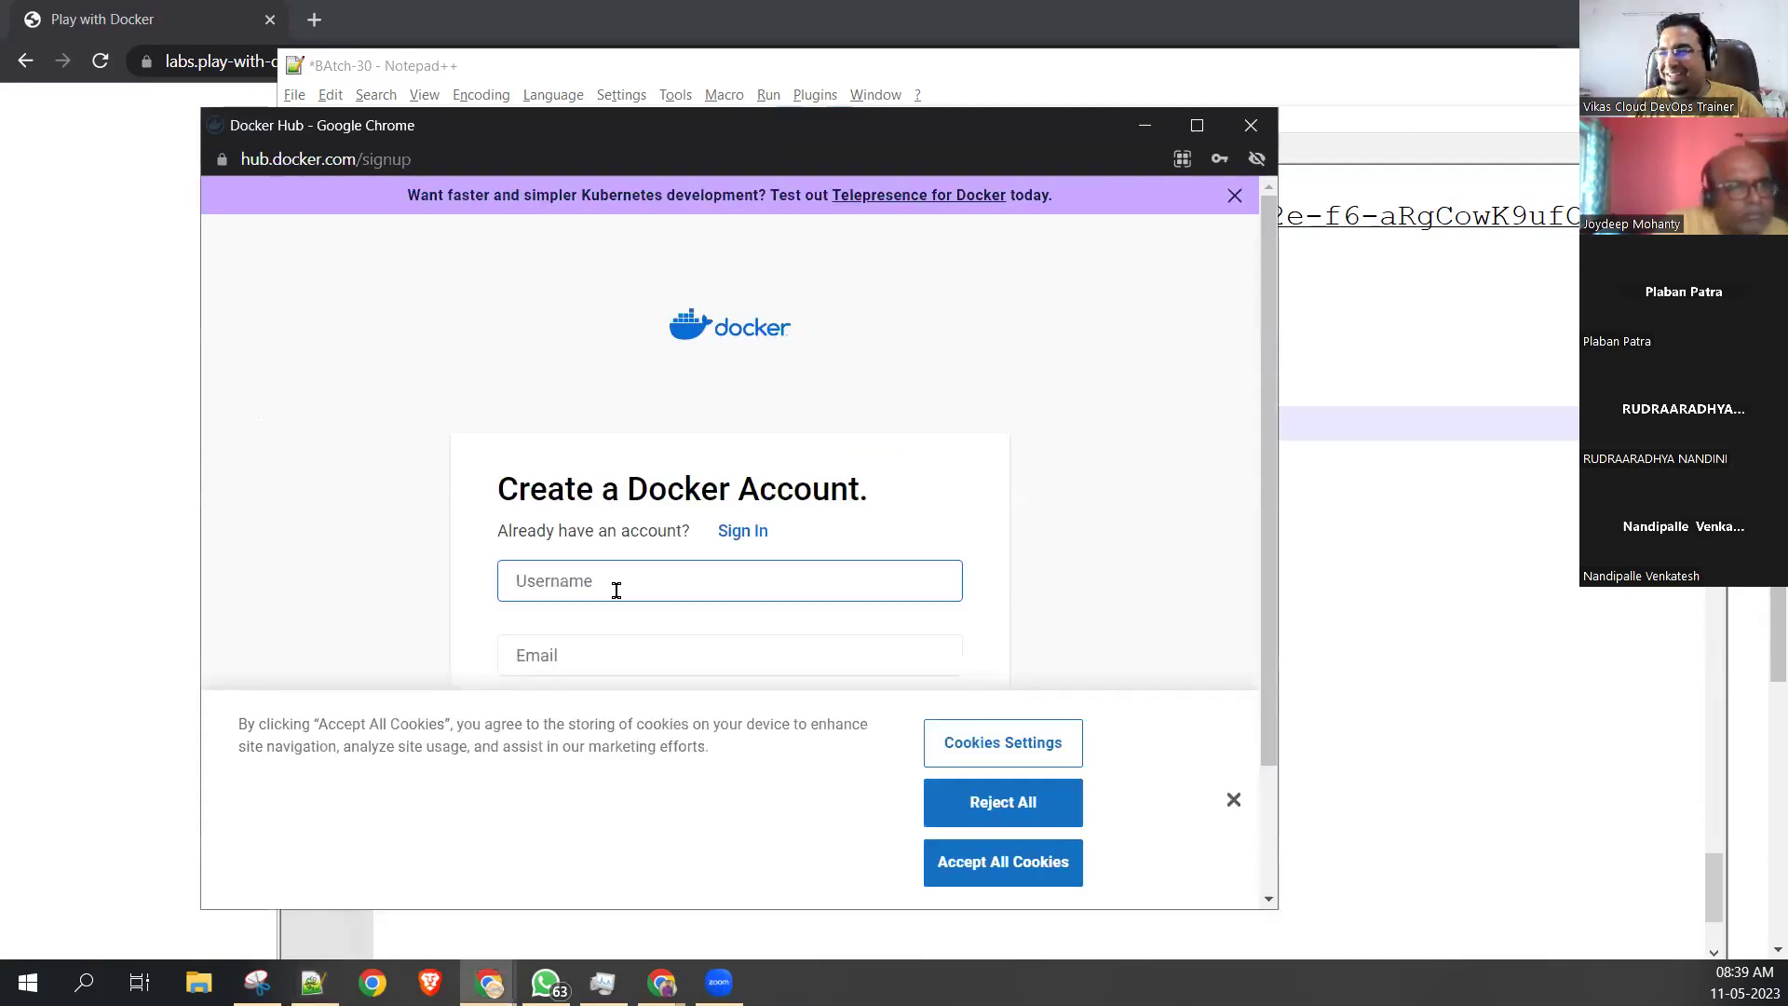
double_click(680, 145)
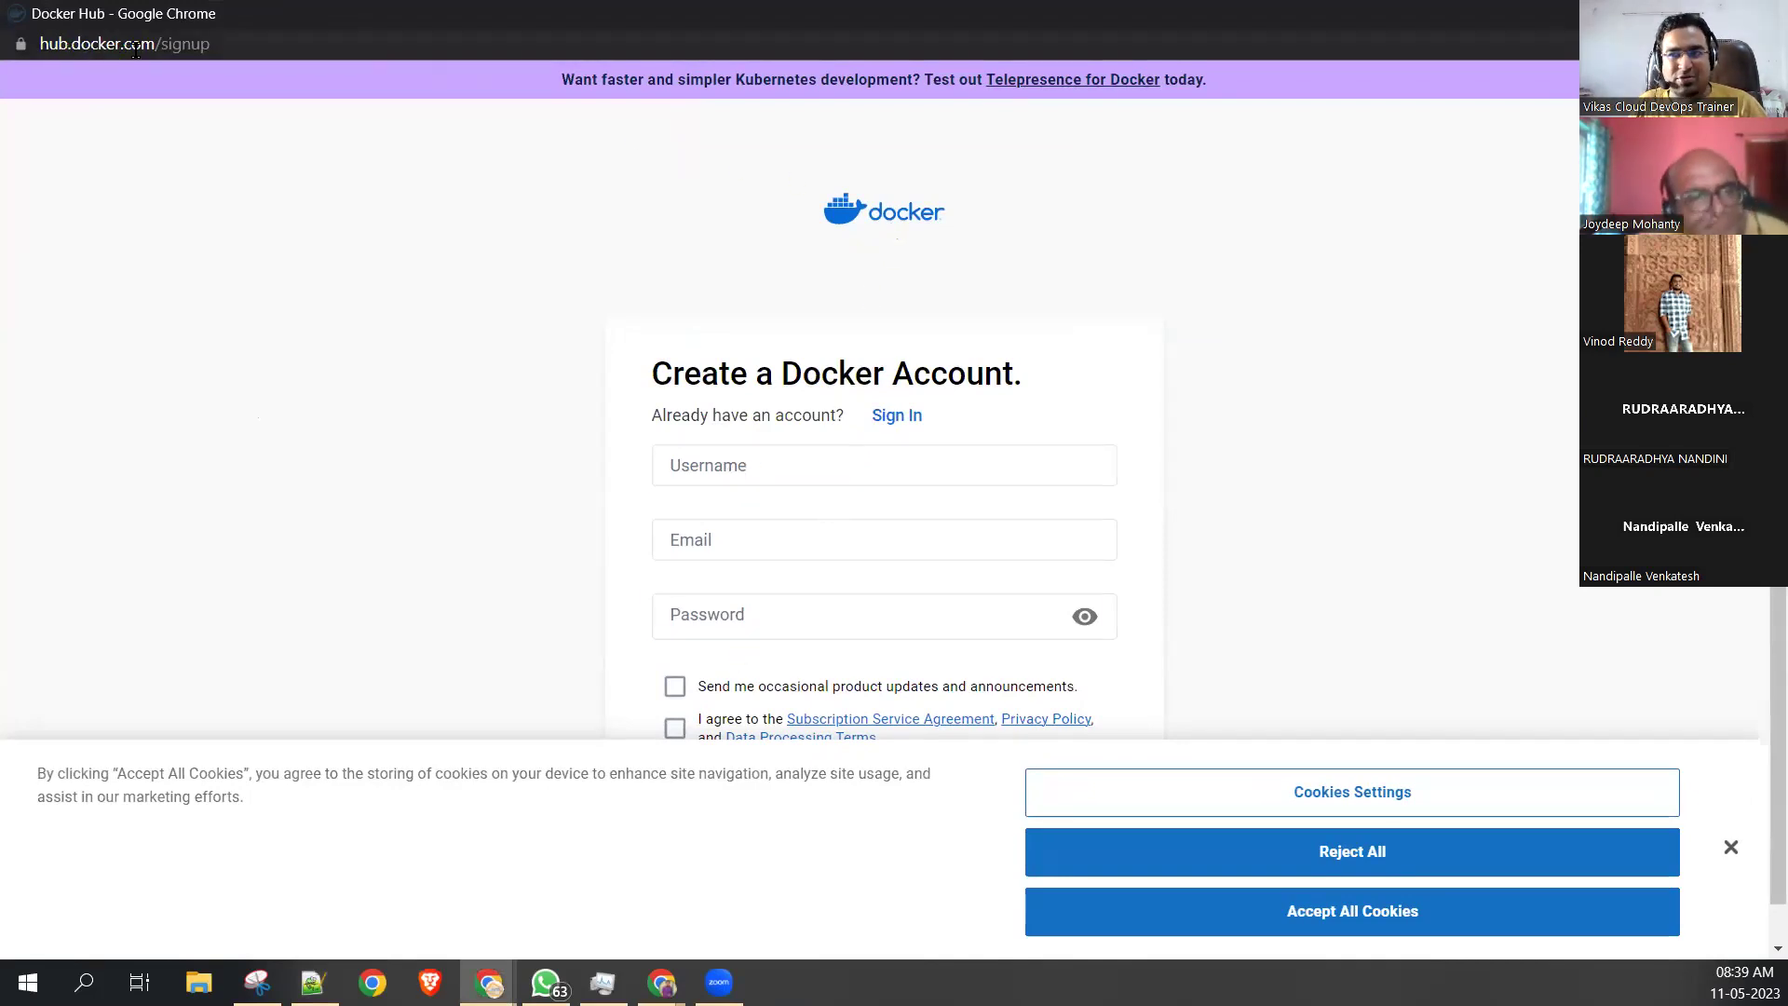
click(725, 538)
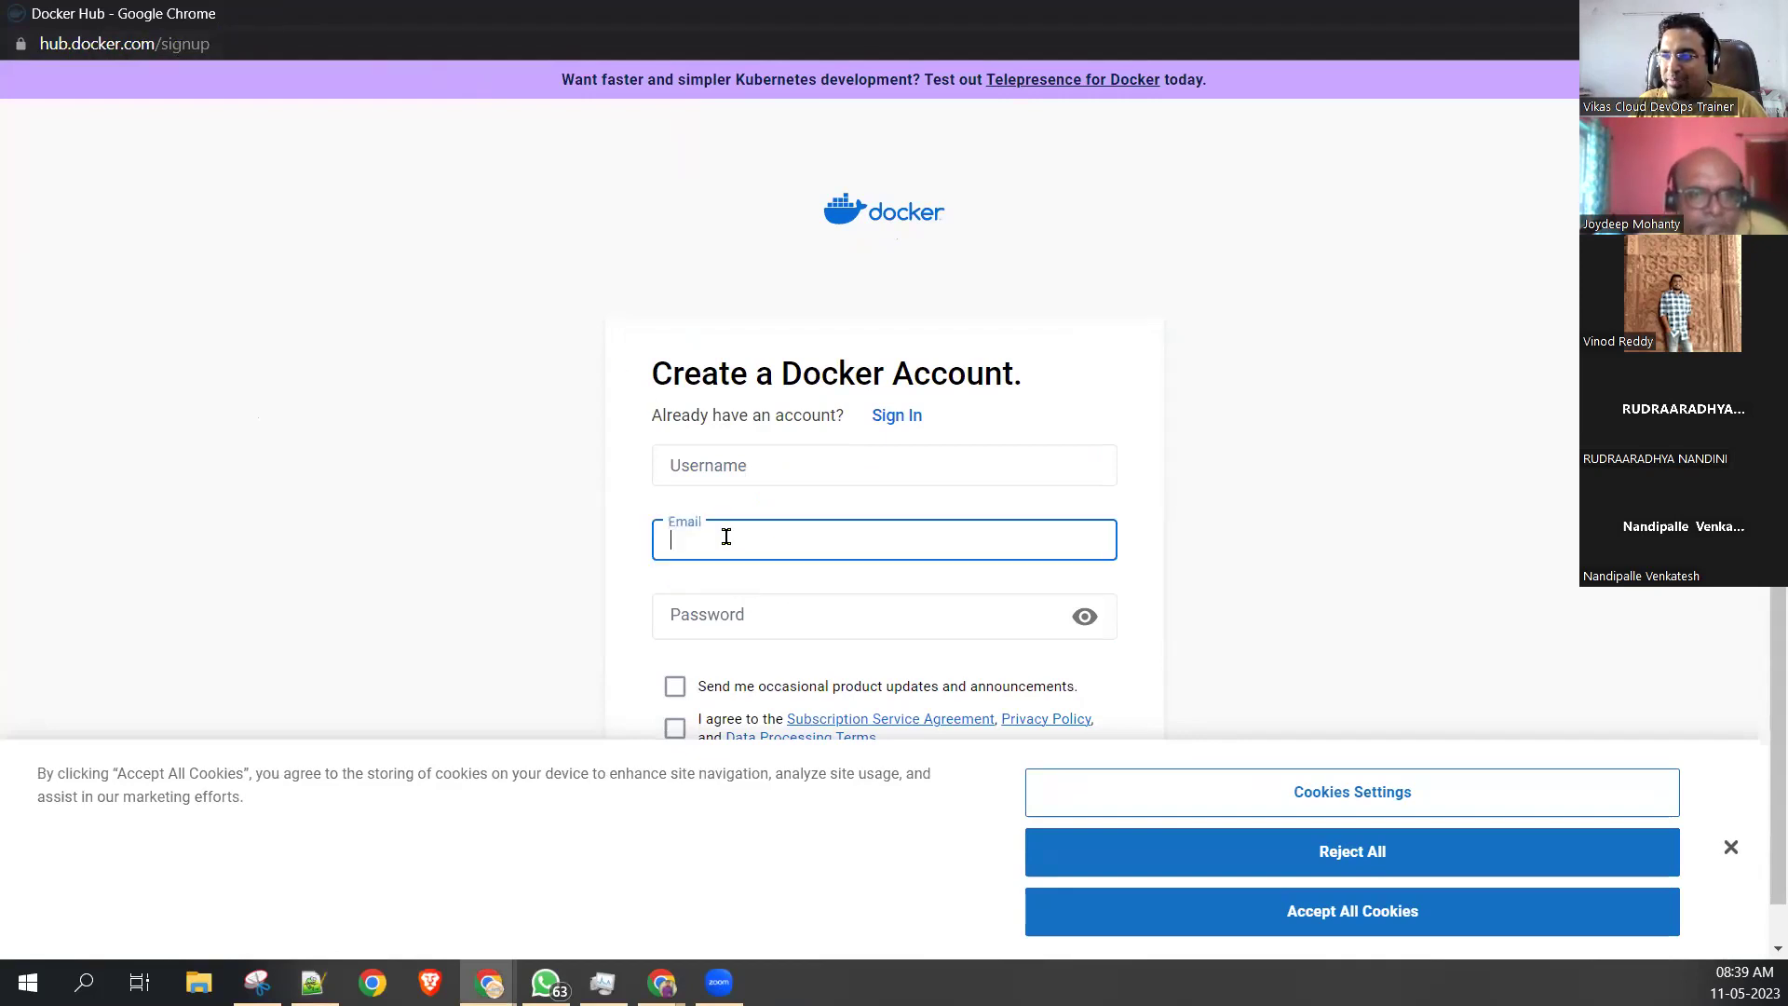
key(ctrl+v)
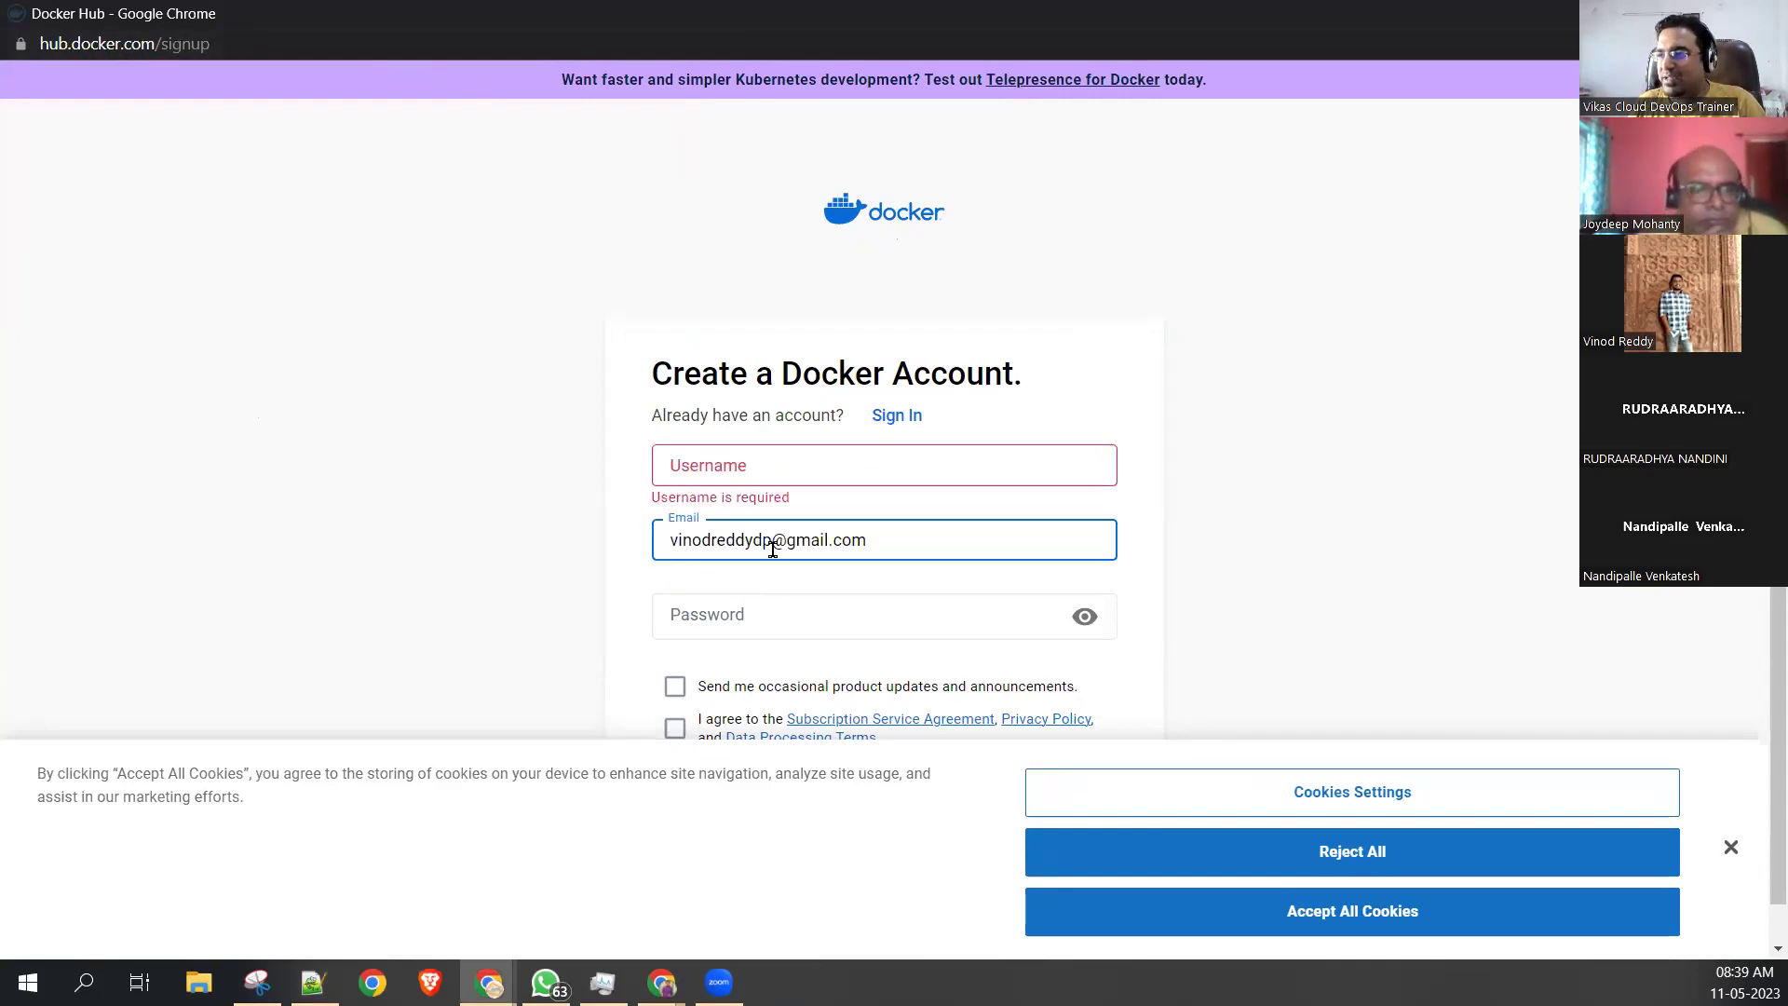
drag(771, 540, 652, 546)
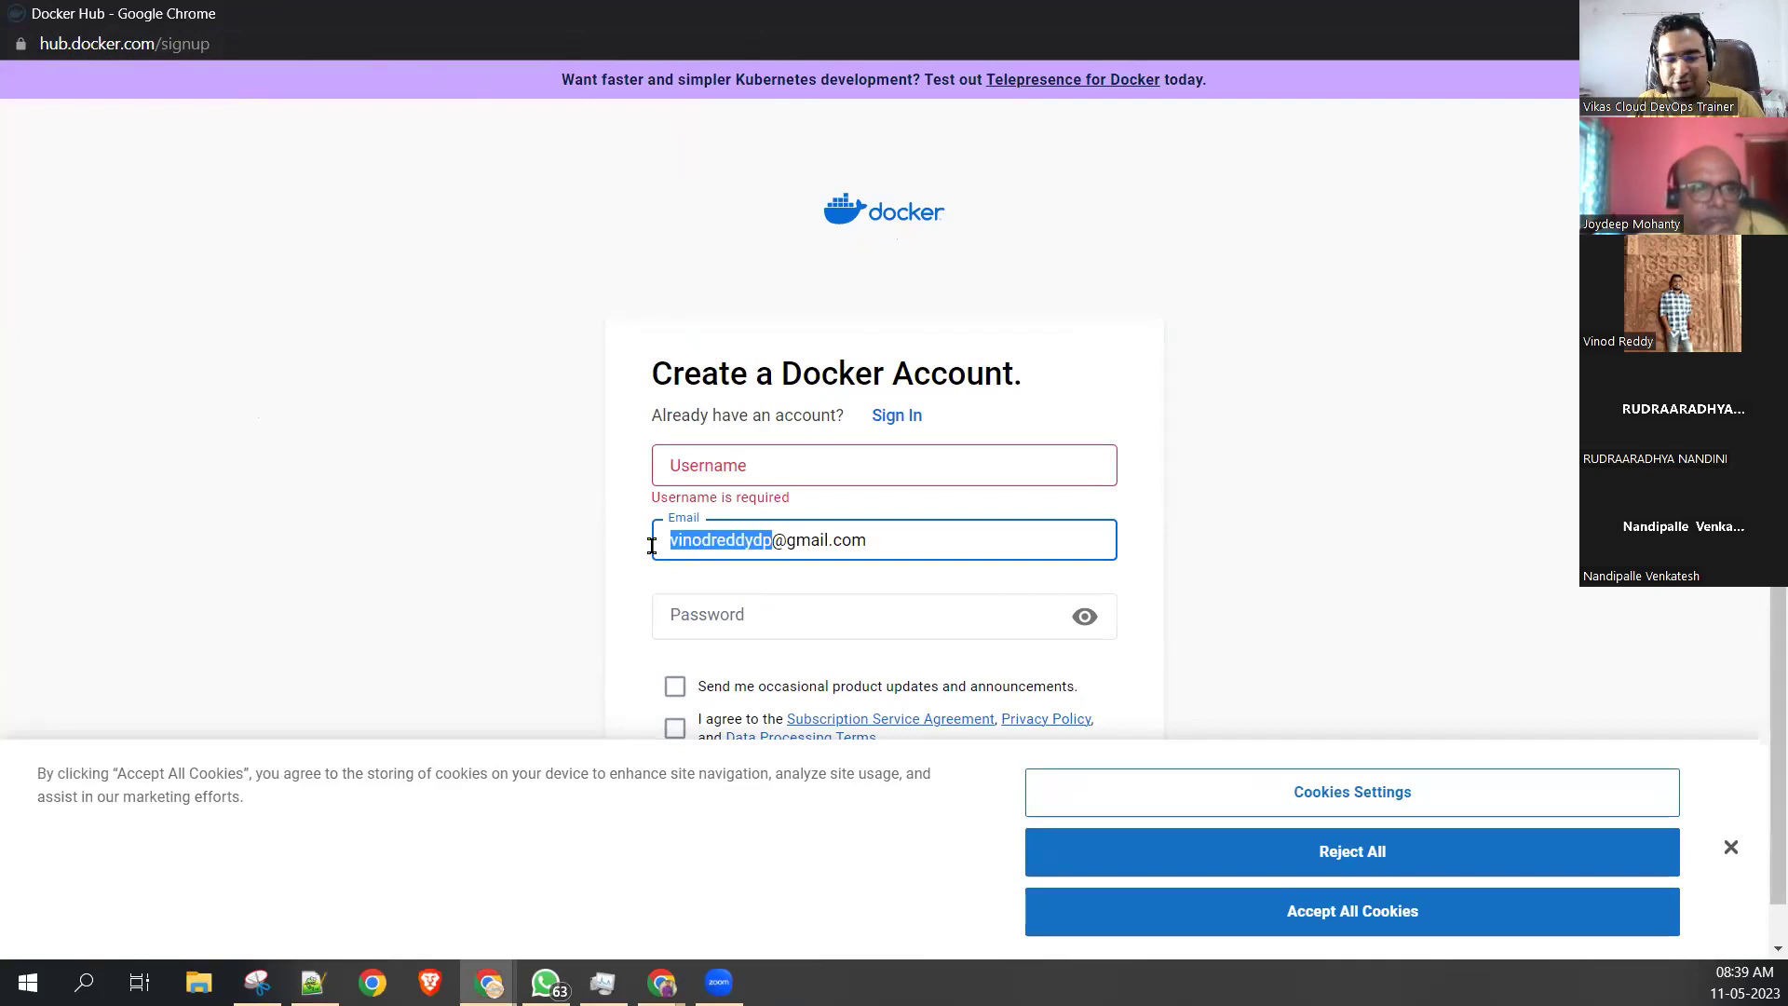
key(ctrl+c)
click(732, 473)
key(ctrl+v)
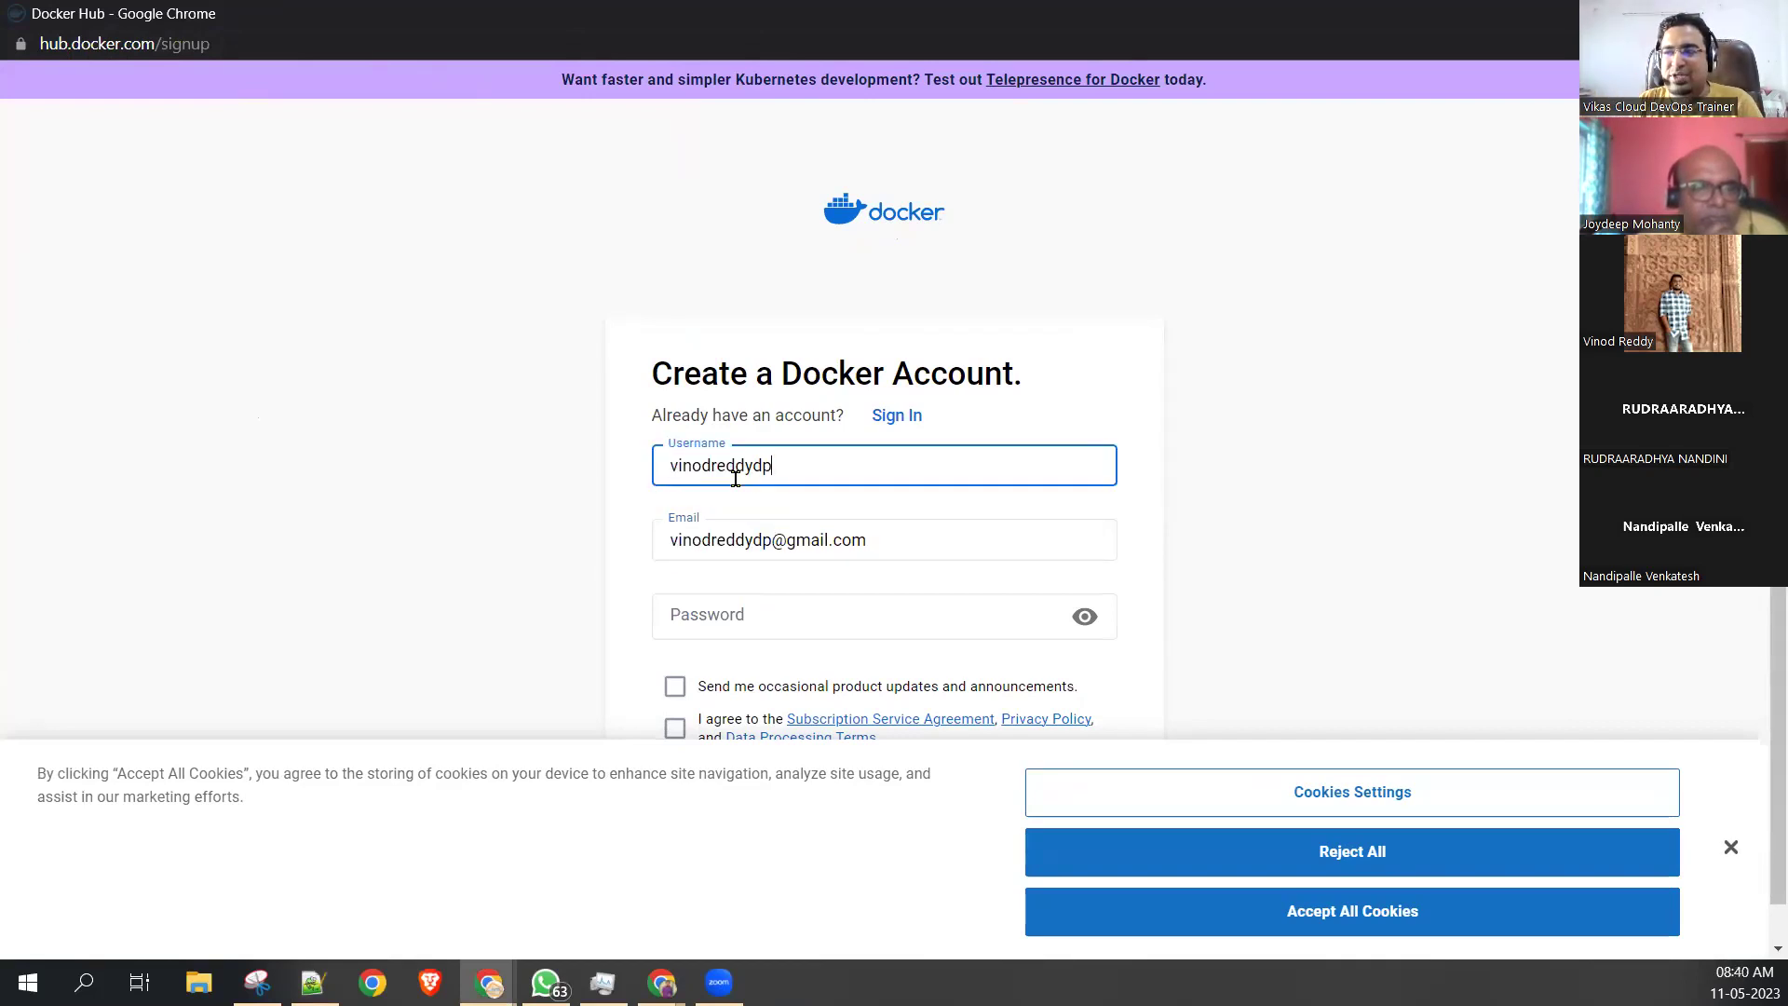
click(740, 598)
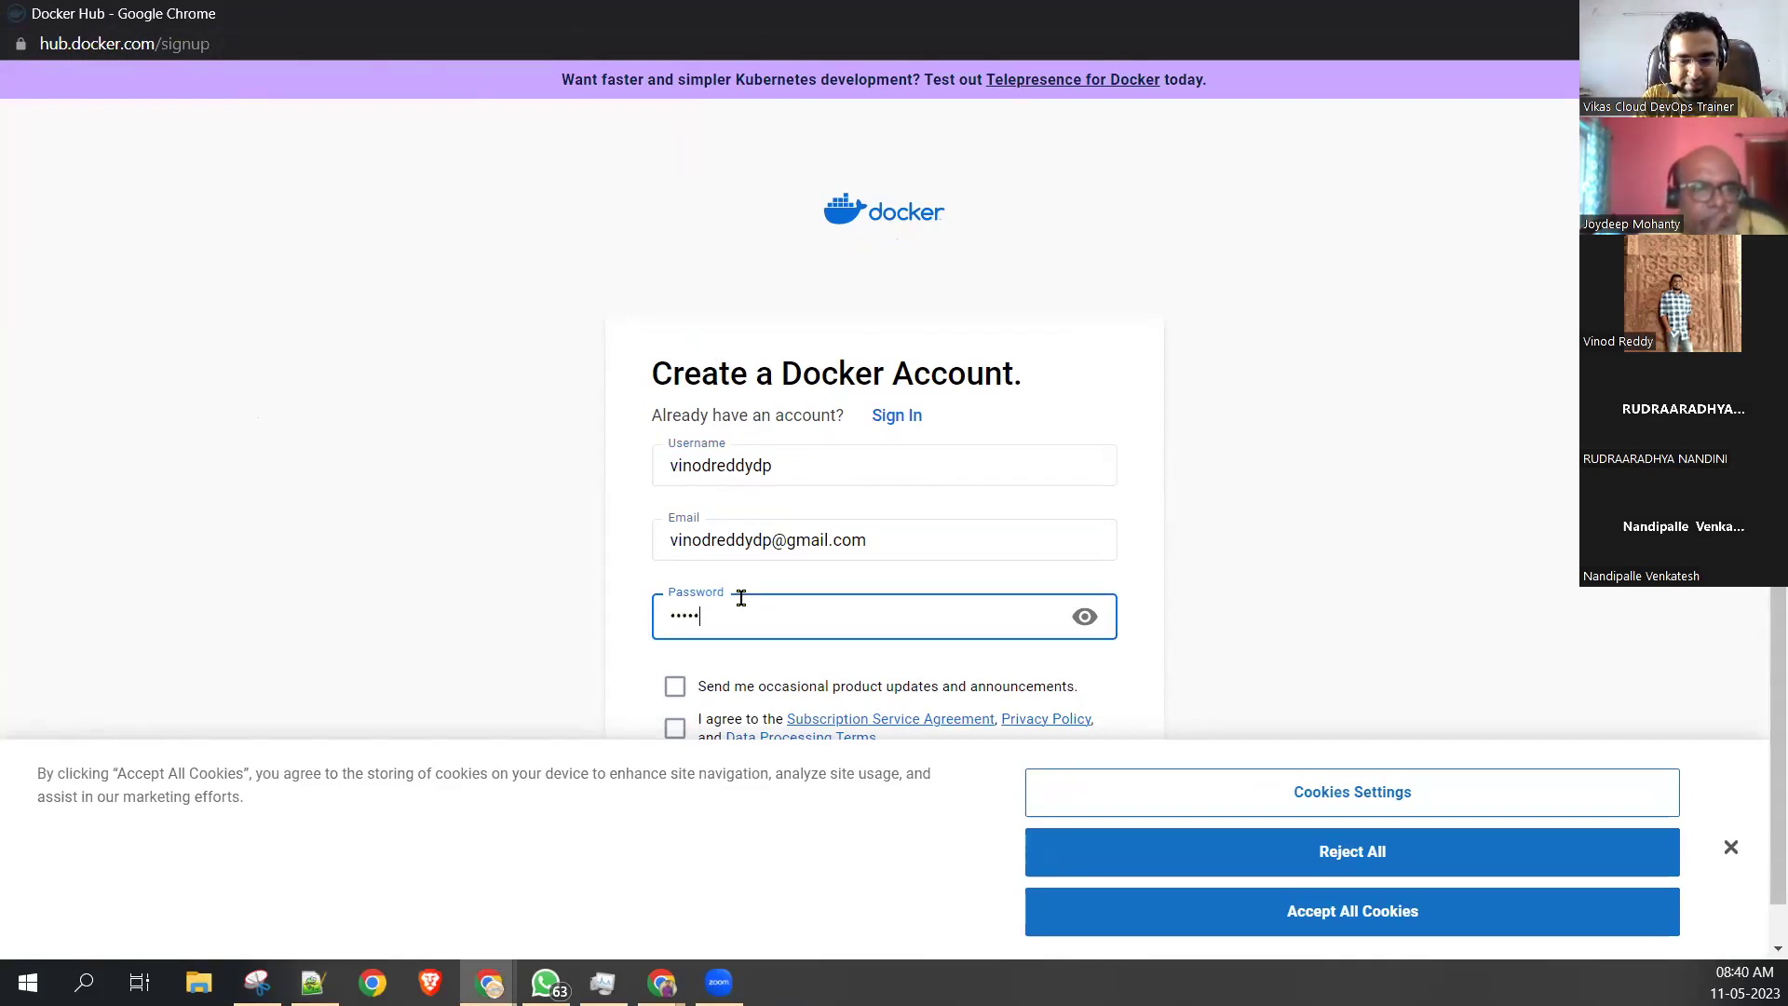
text(**)
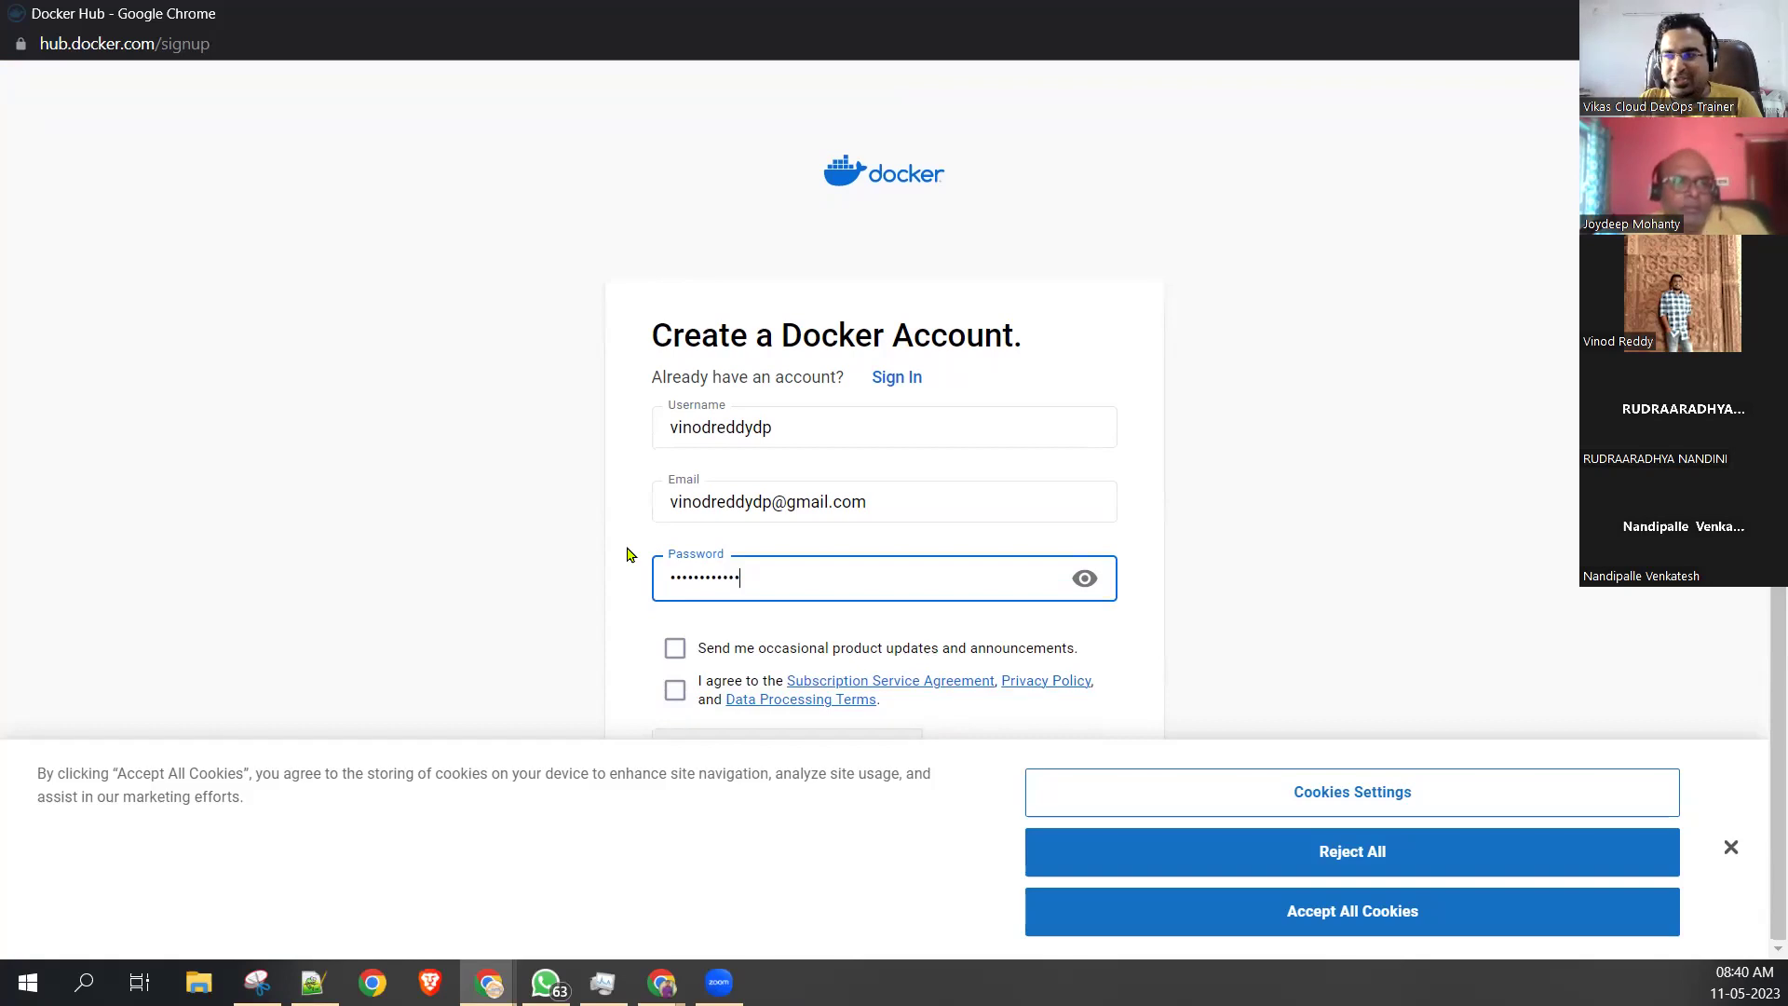
Opt in to updates, agree to the Subscription Service Agreement, accept cookies, pass the captcha, and submit.
click(684, 651)
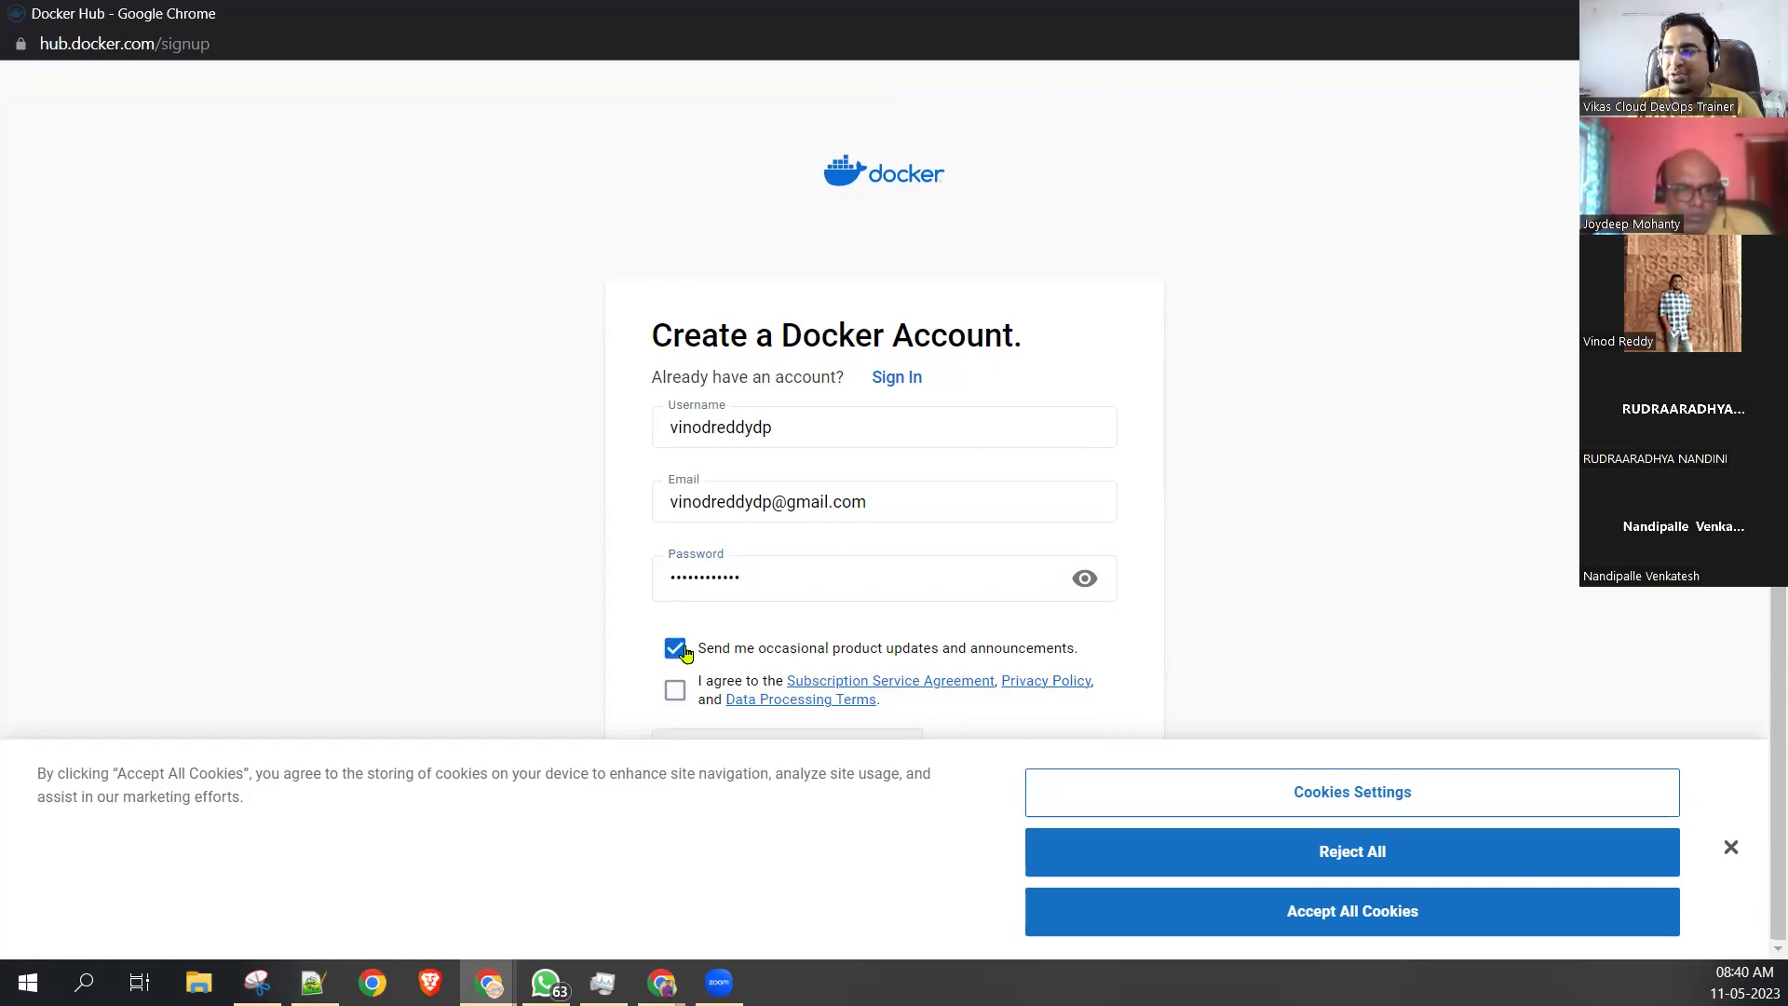
click(675, 691)
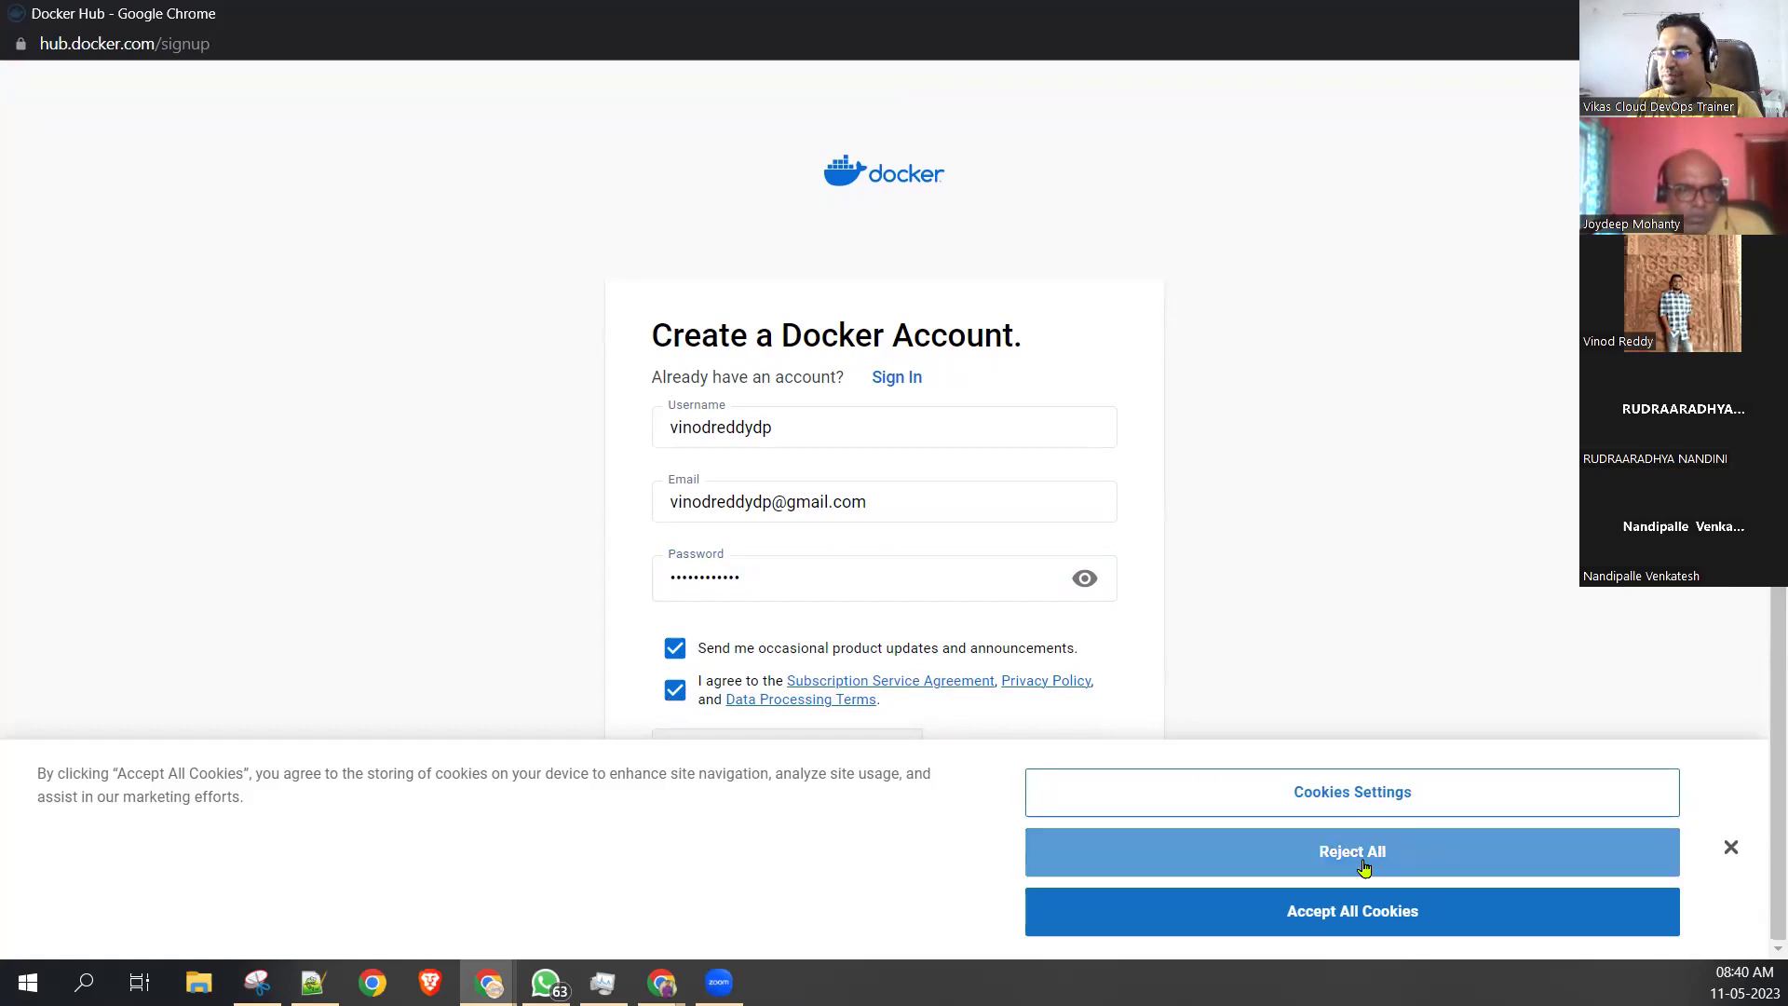
click(1347, 914)
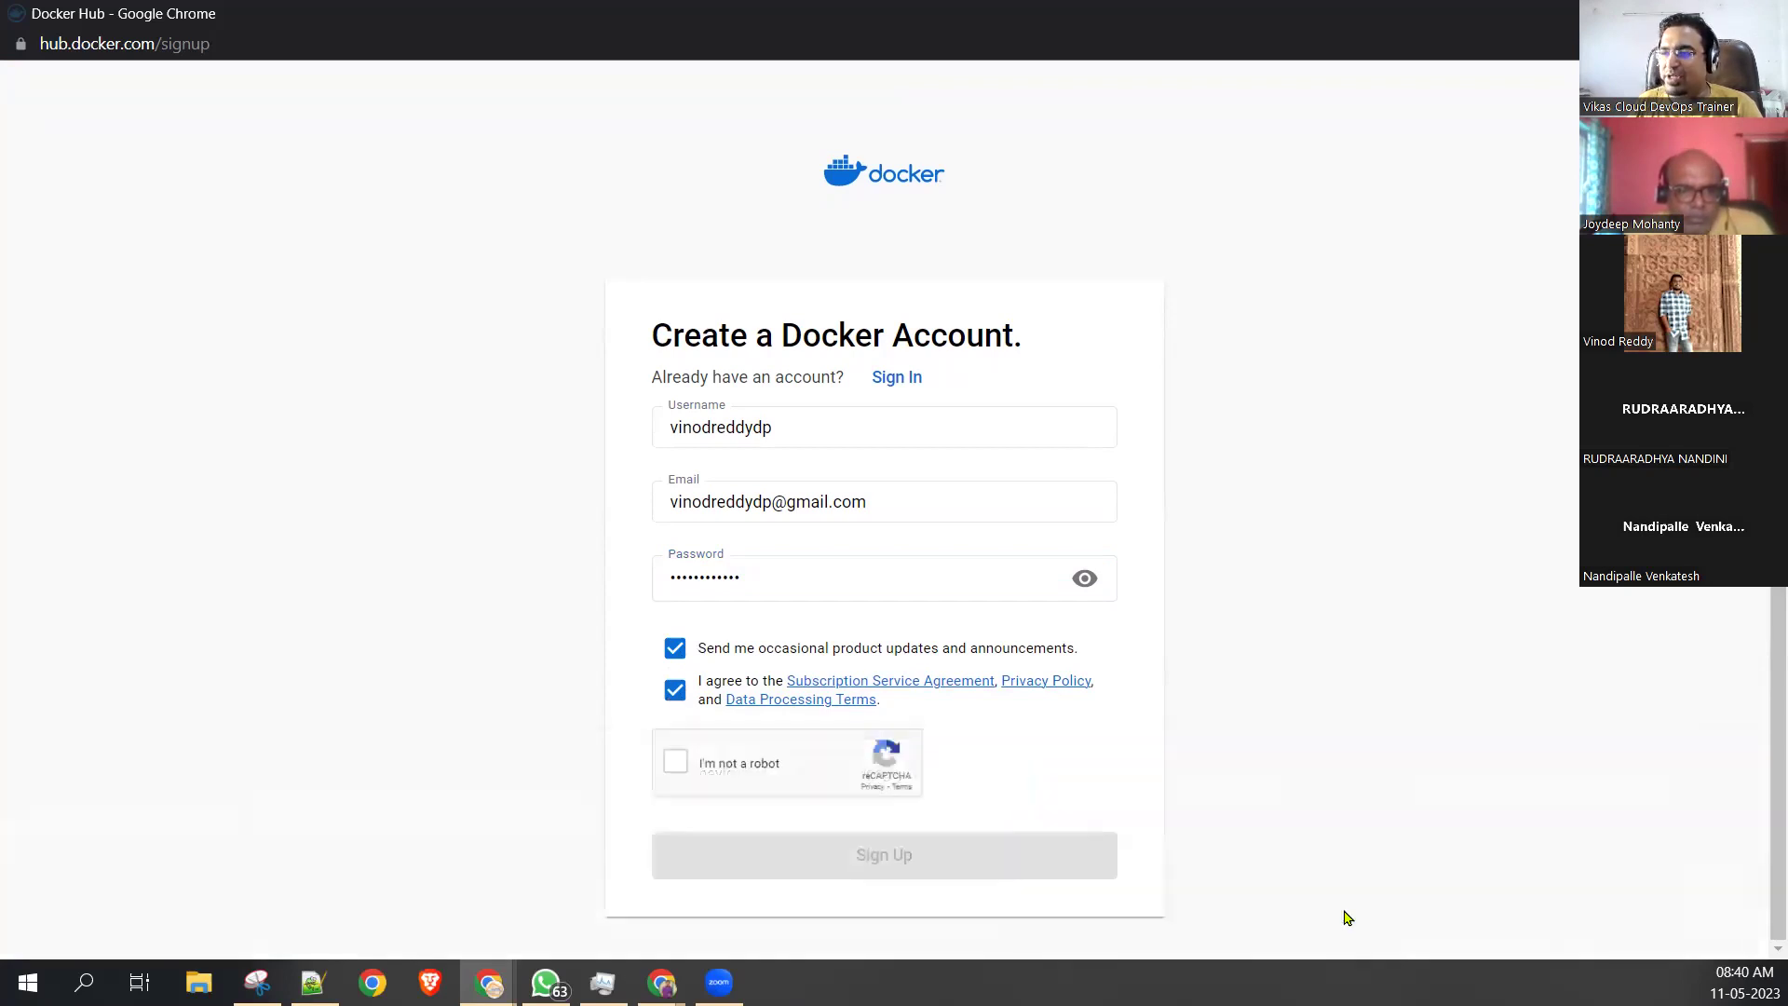
click(680, 766)
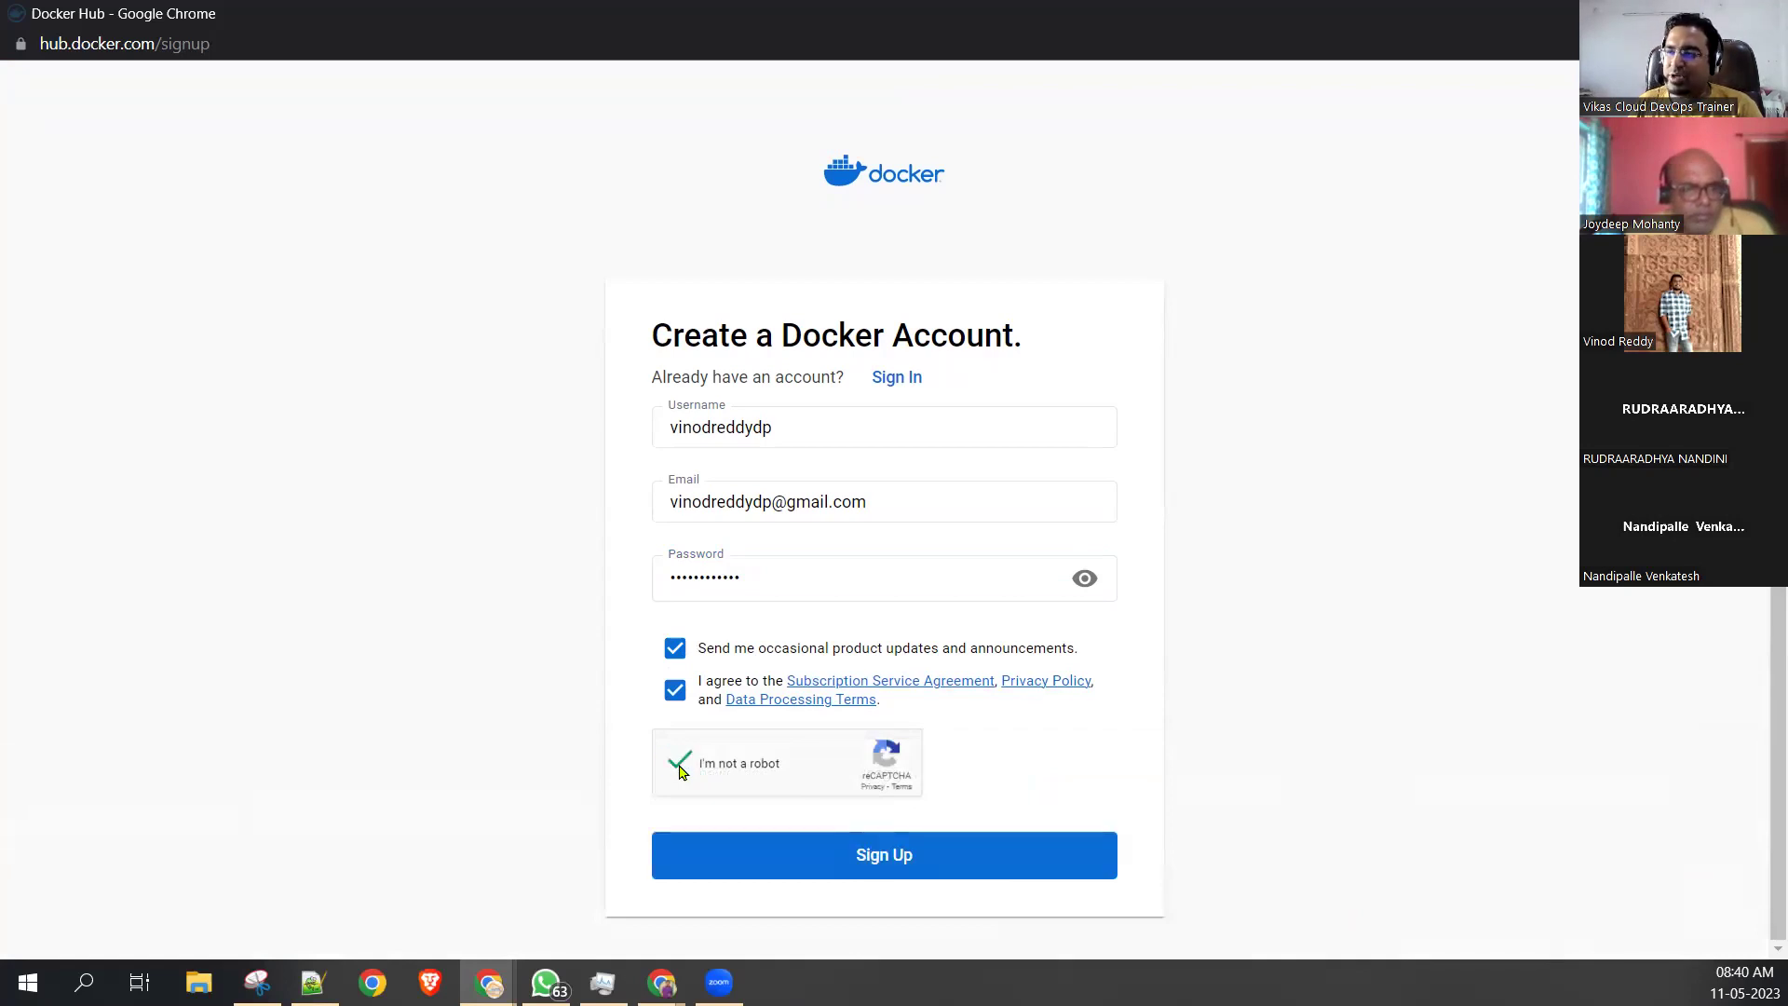
click(834, 862)
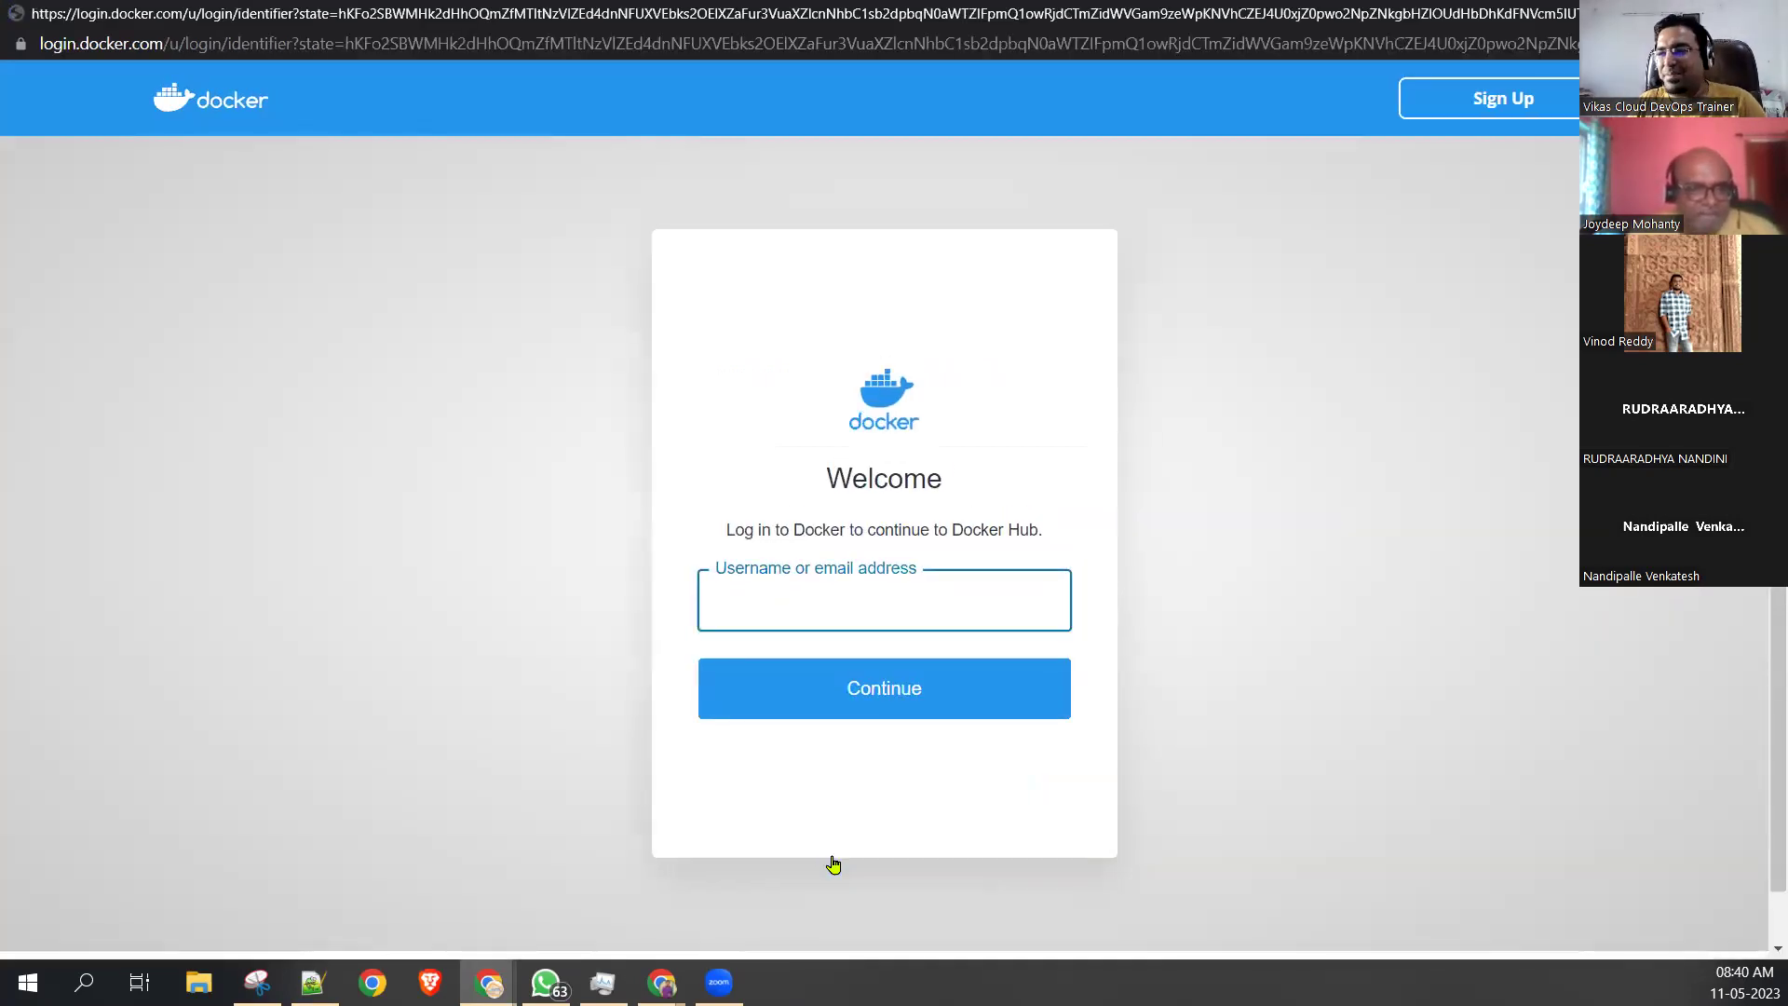
Enter the new account's username, continue, then enter its password to sign in to Docker Hub.
click(807, 593)
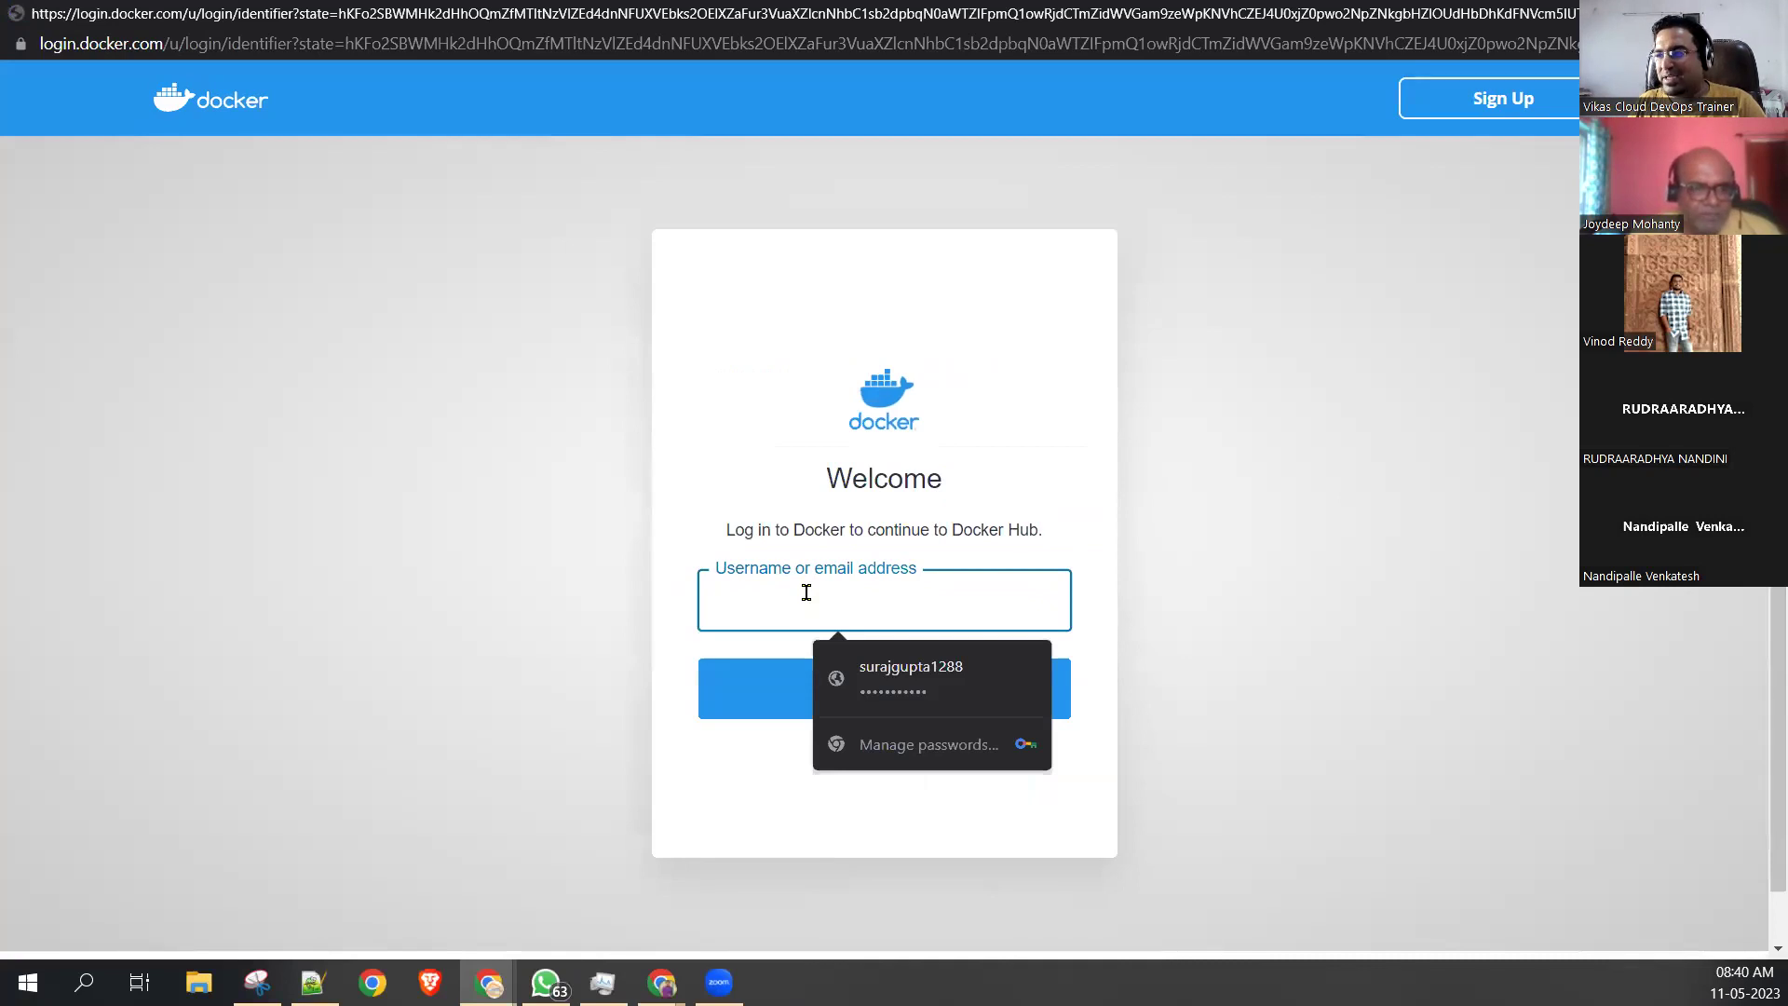
text(vinodreddydp)
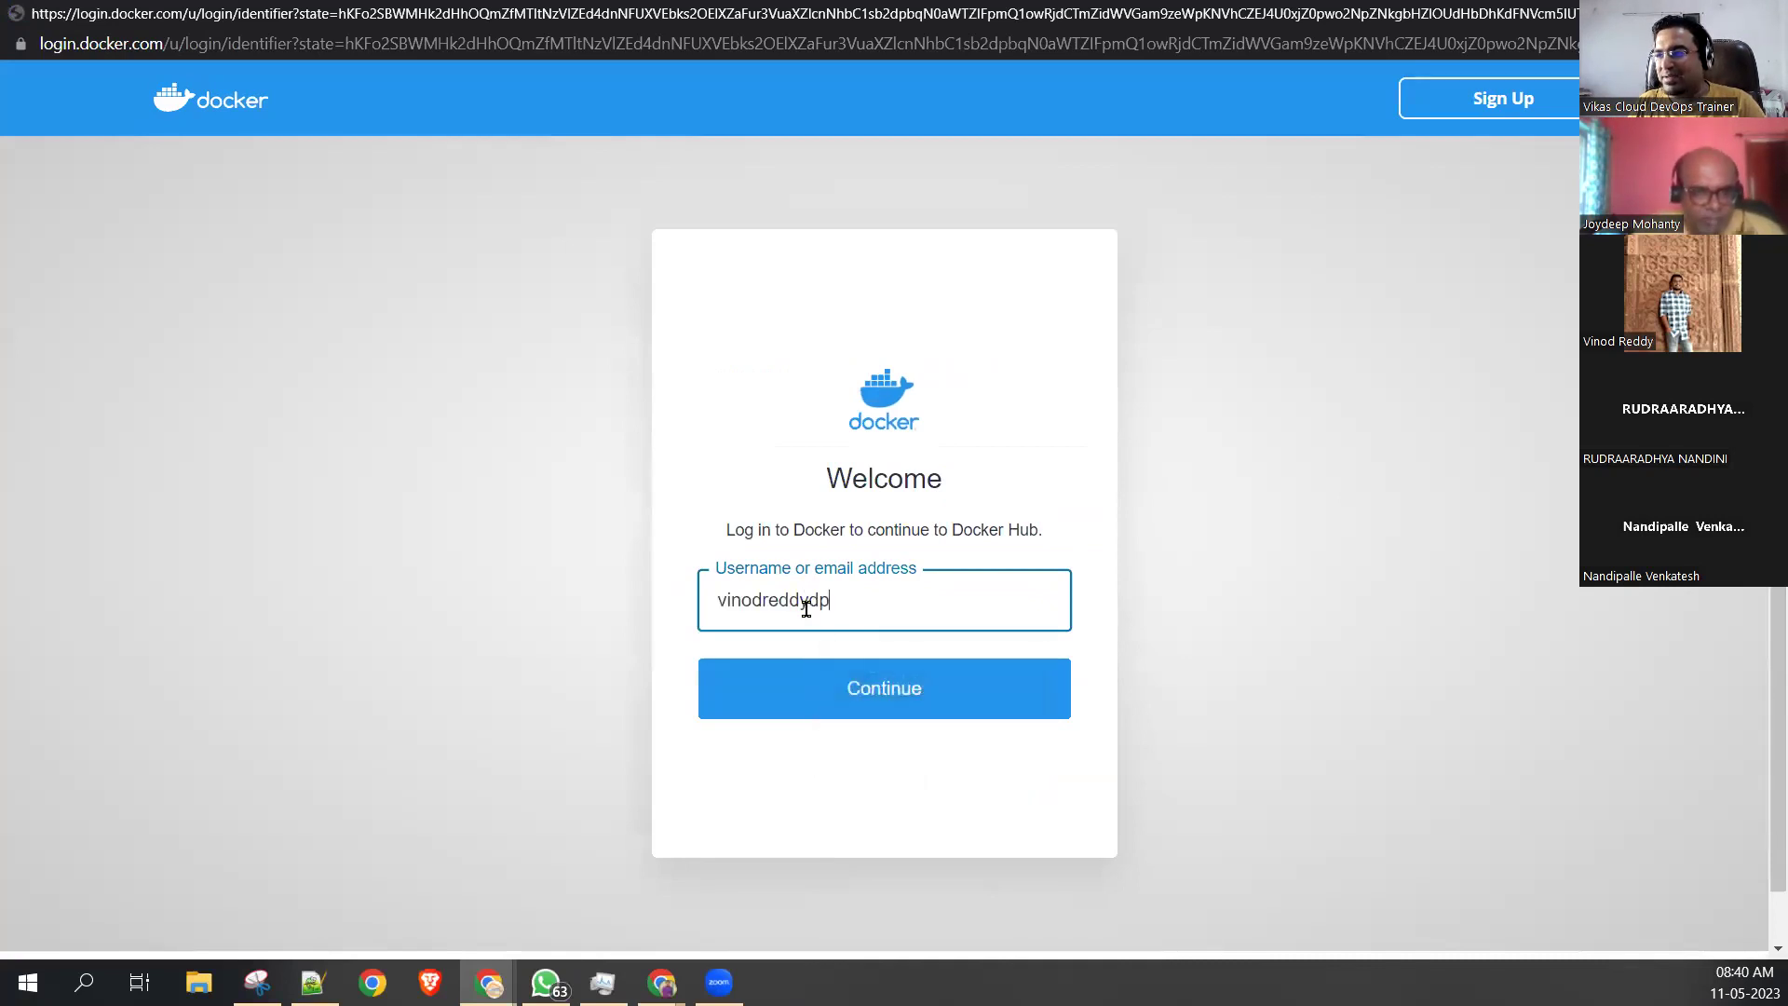
click(835, 685)
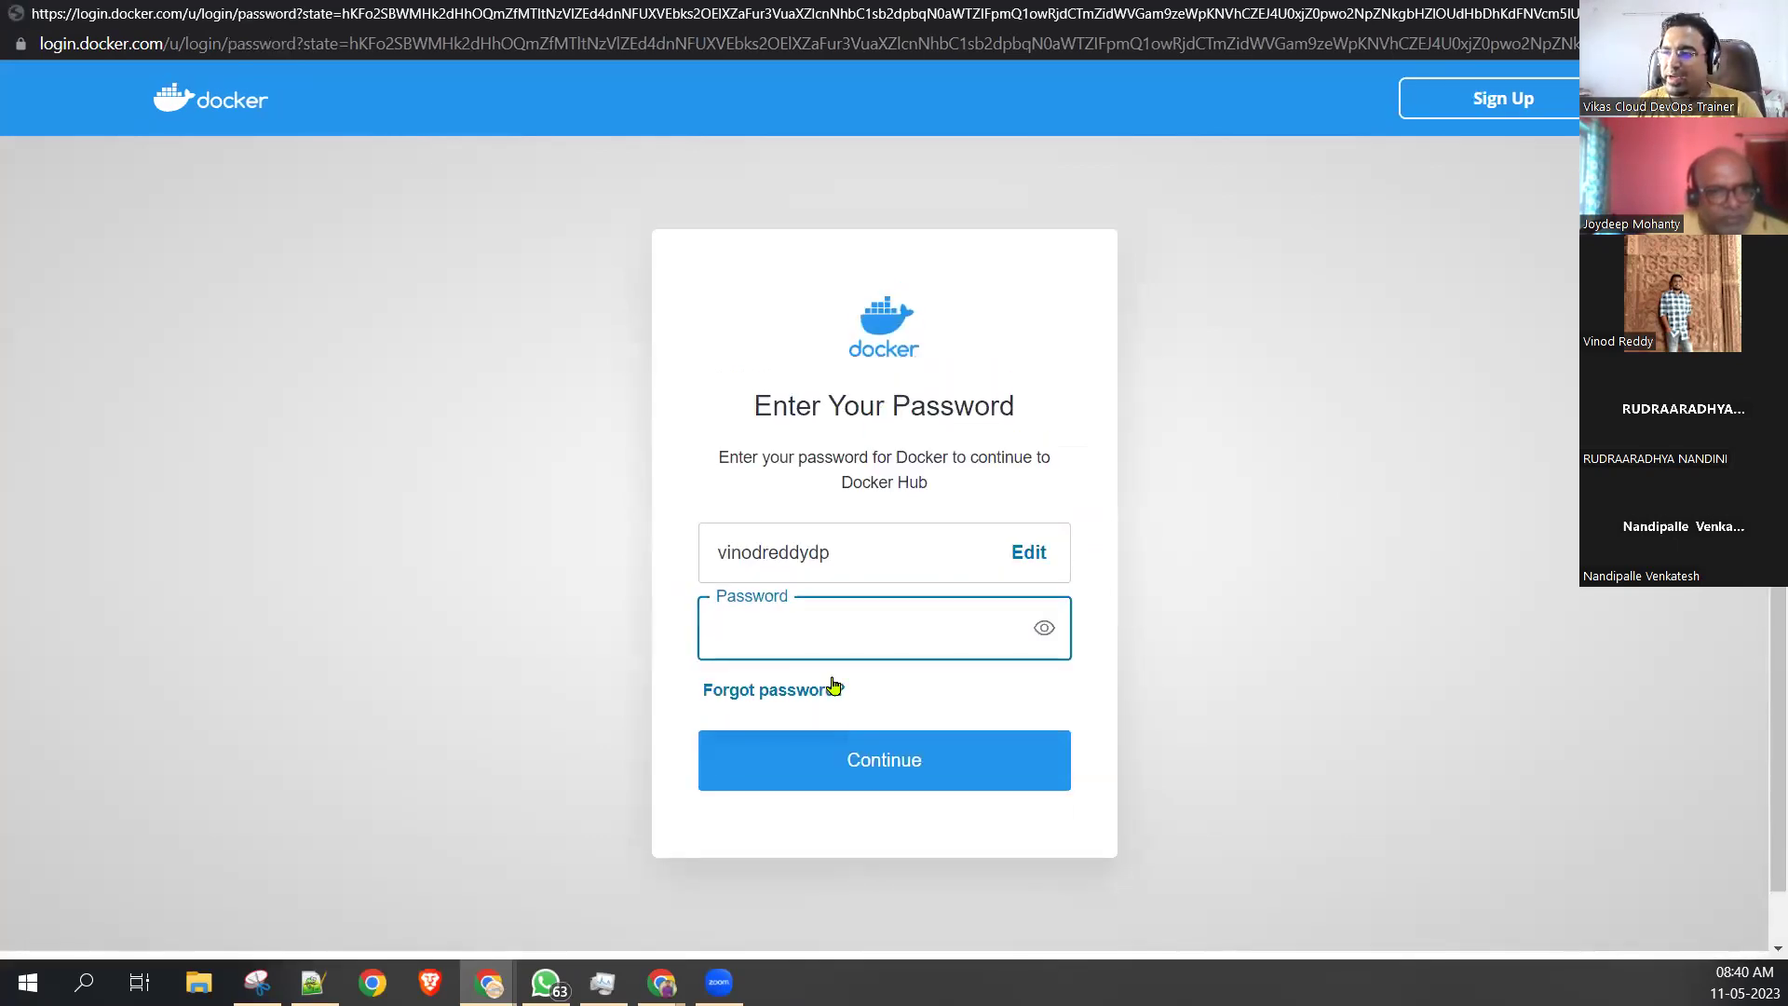
click(818, 626)
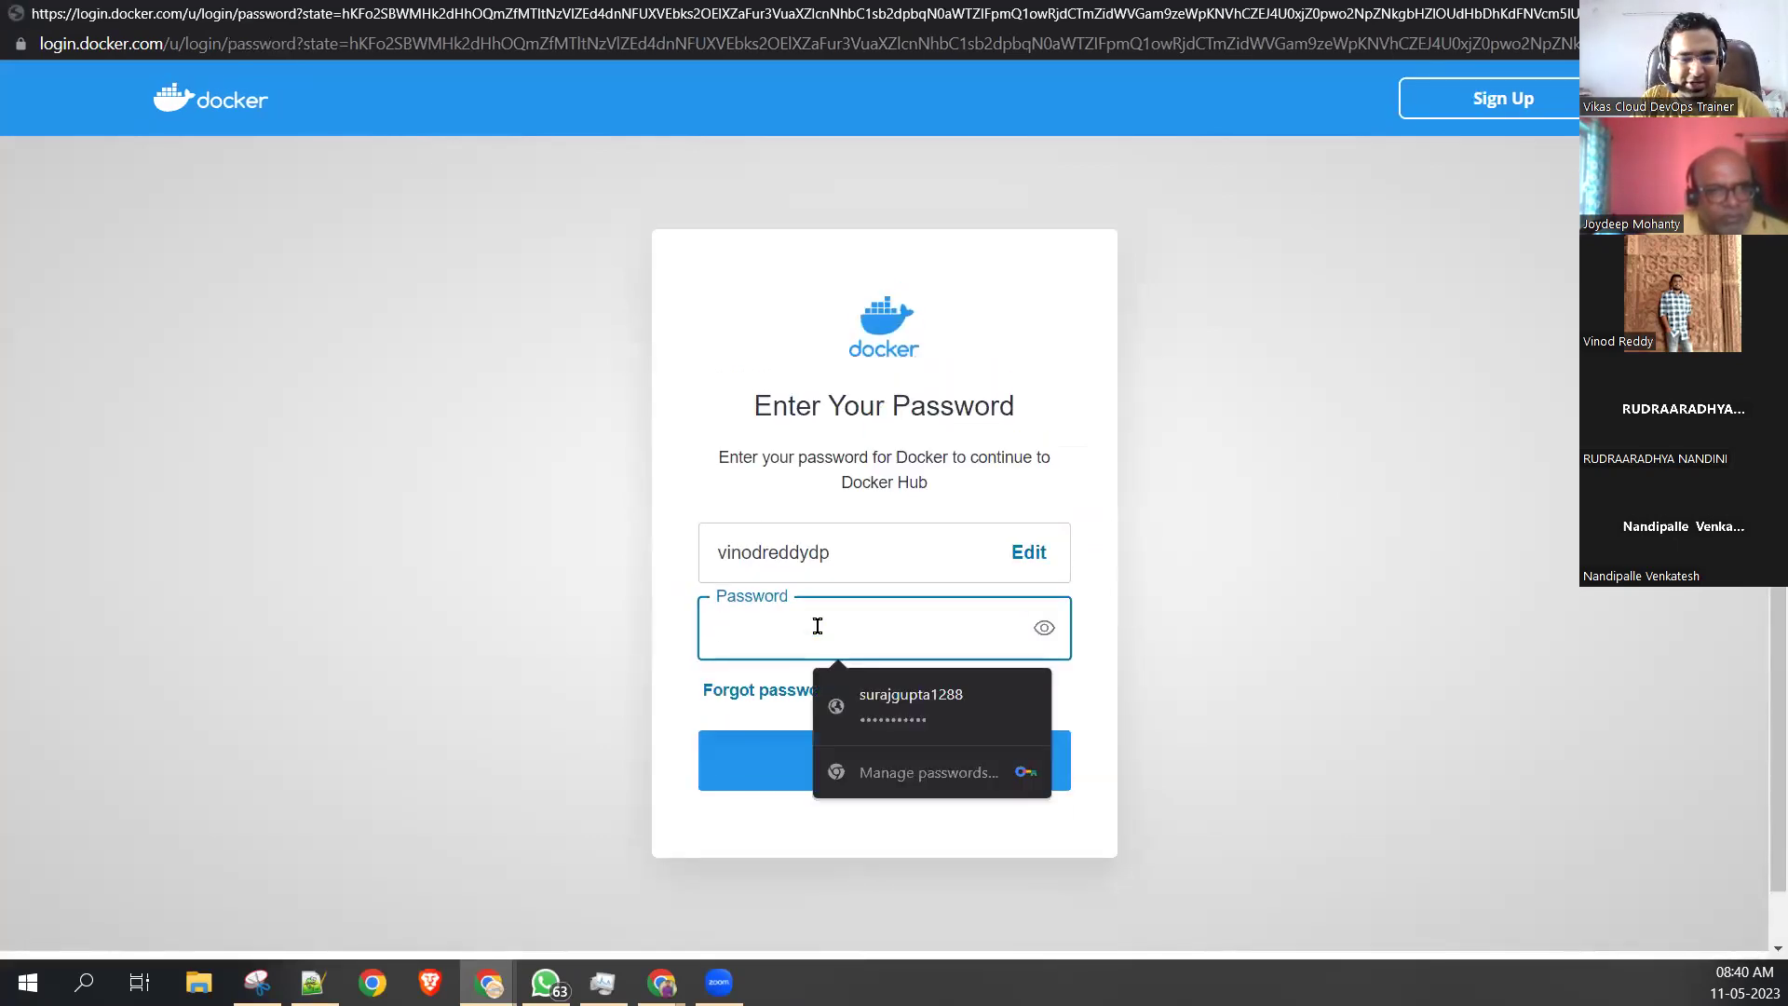
text(•••••••)
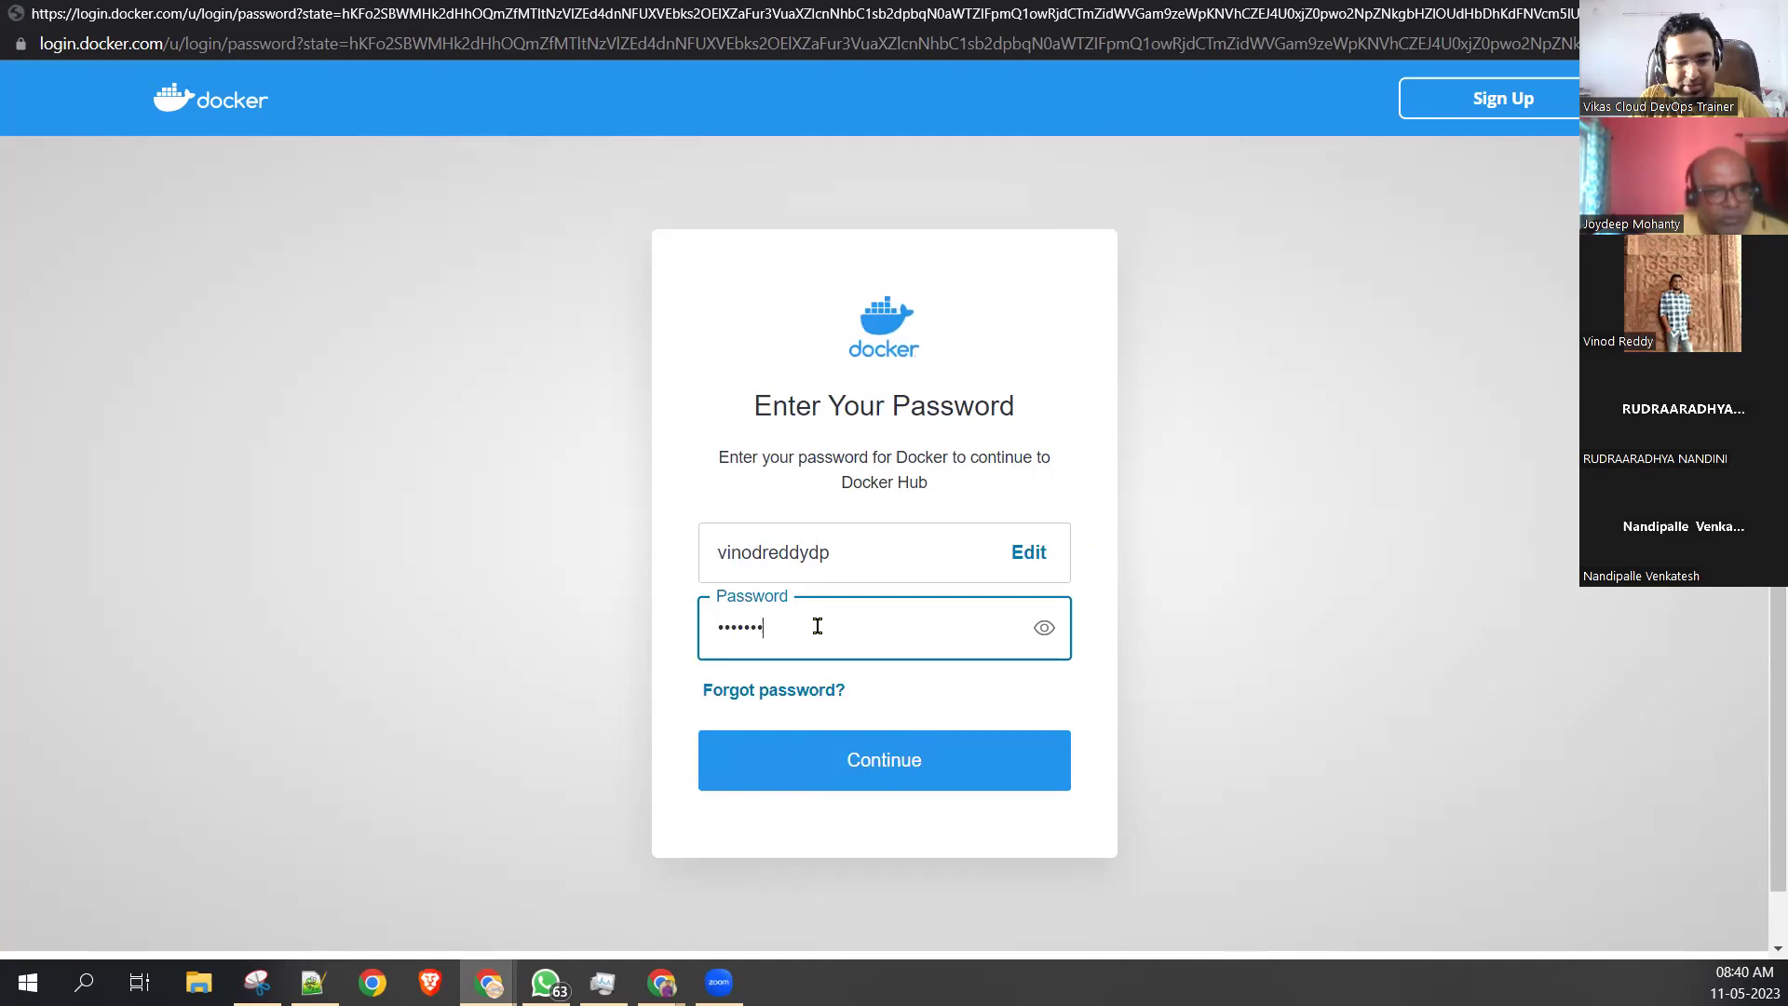
text(•••••)
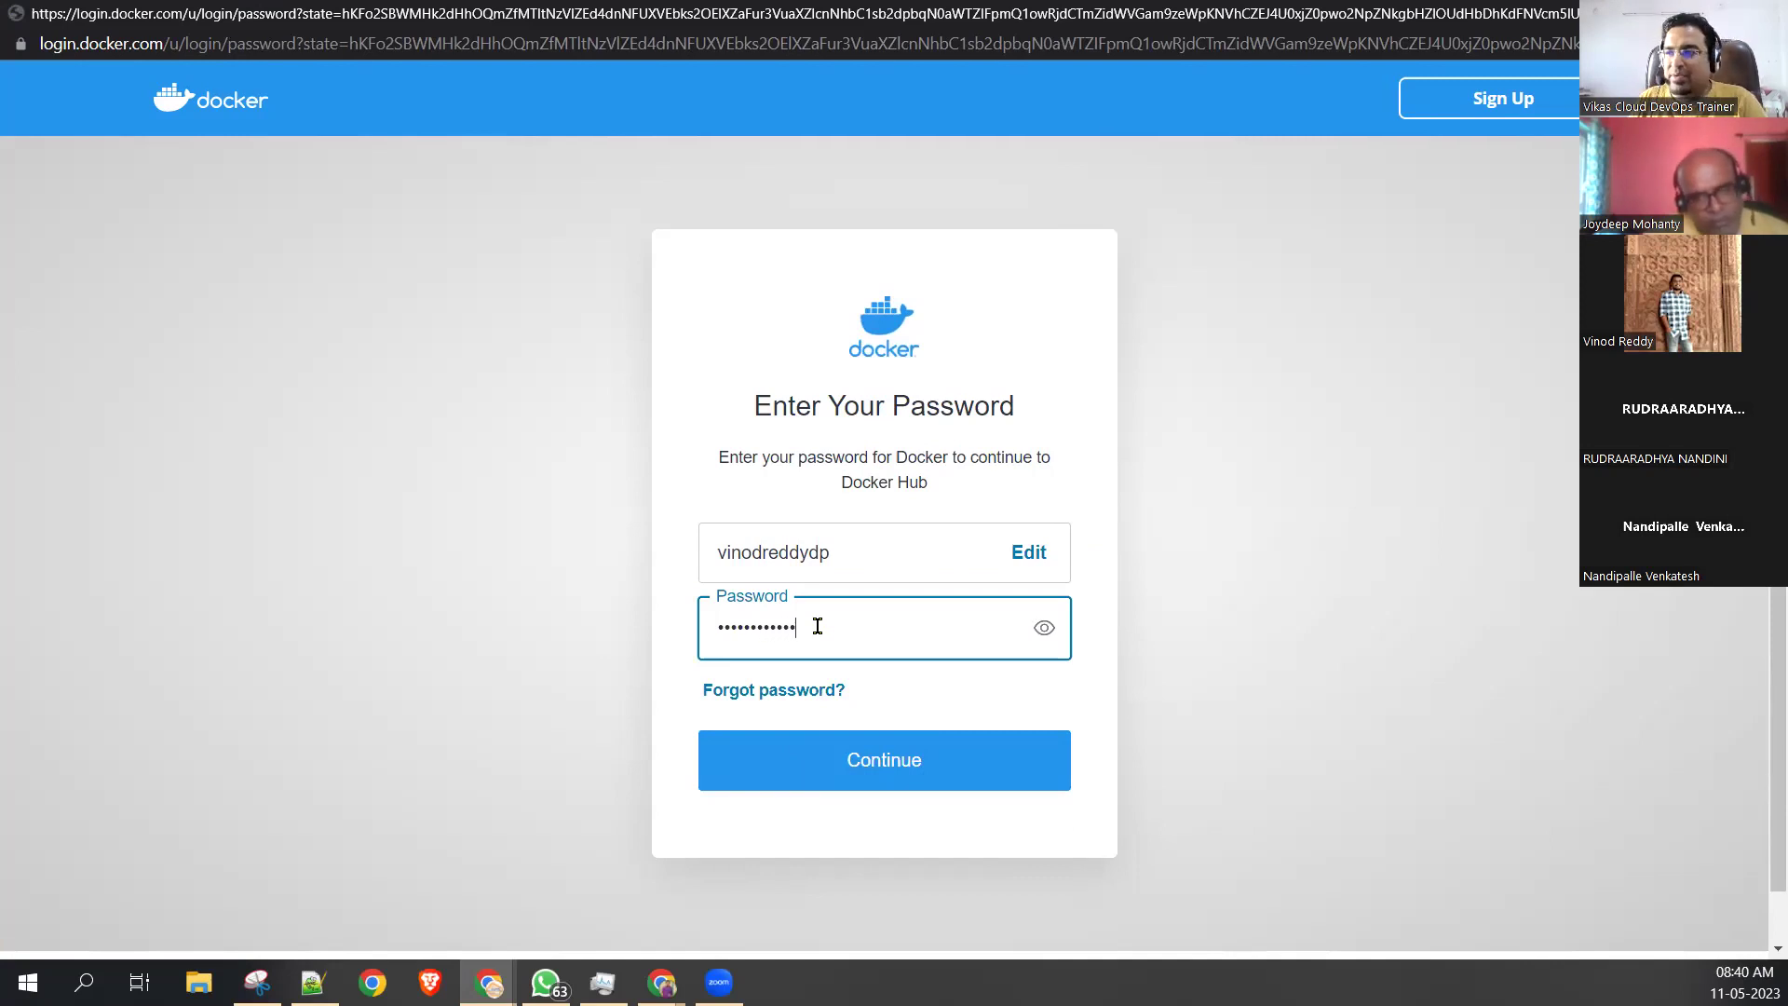
click(818, 790)
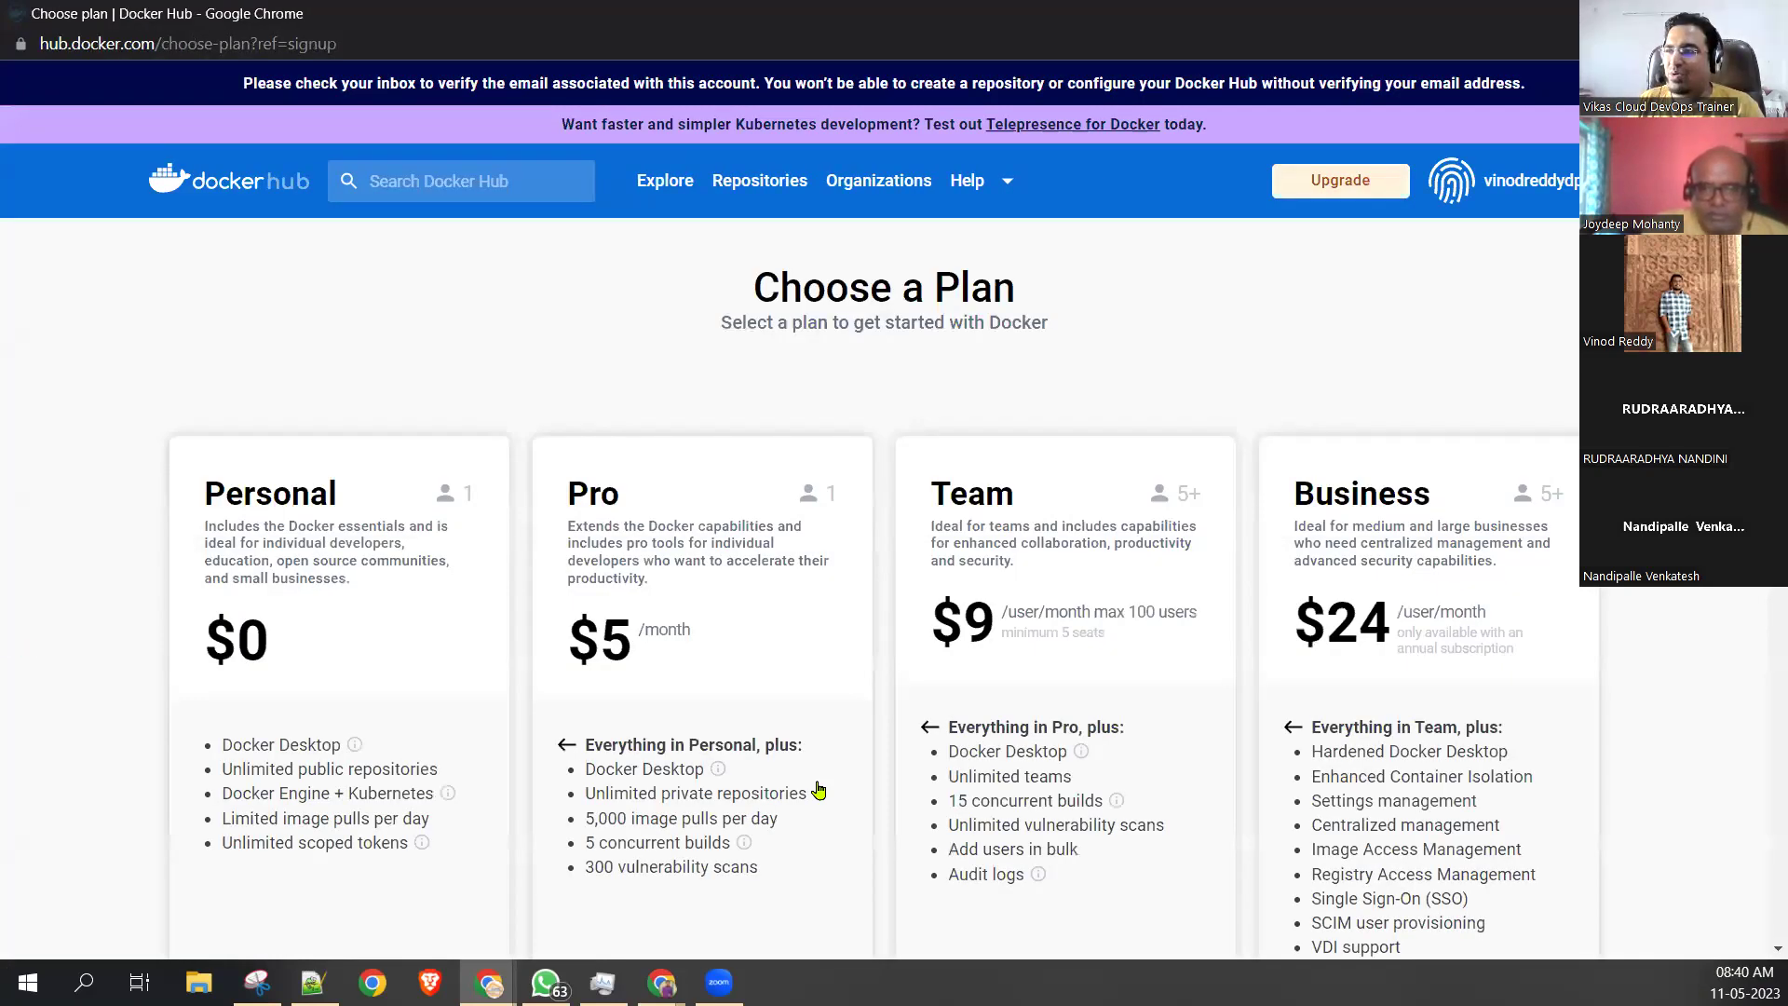
Highlight the e-mail verification notice and its warning about creating repositories.
drag(351, 77, 604, 104)
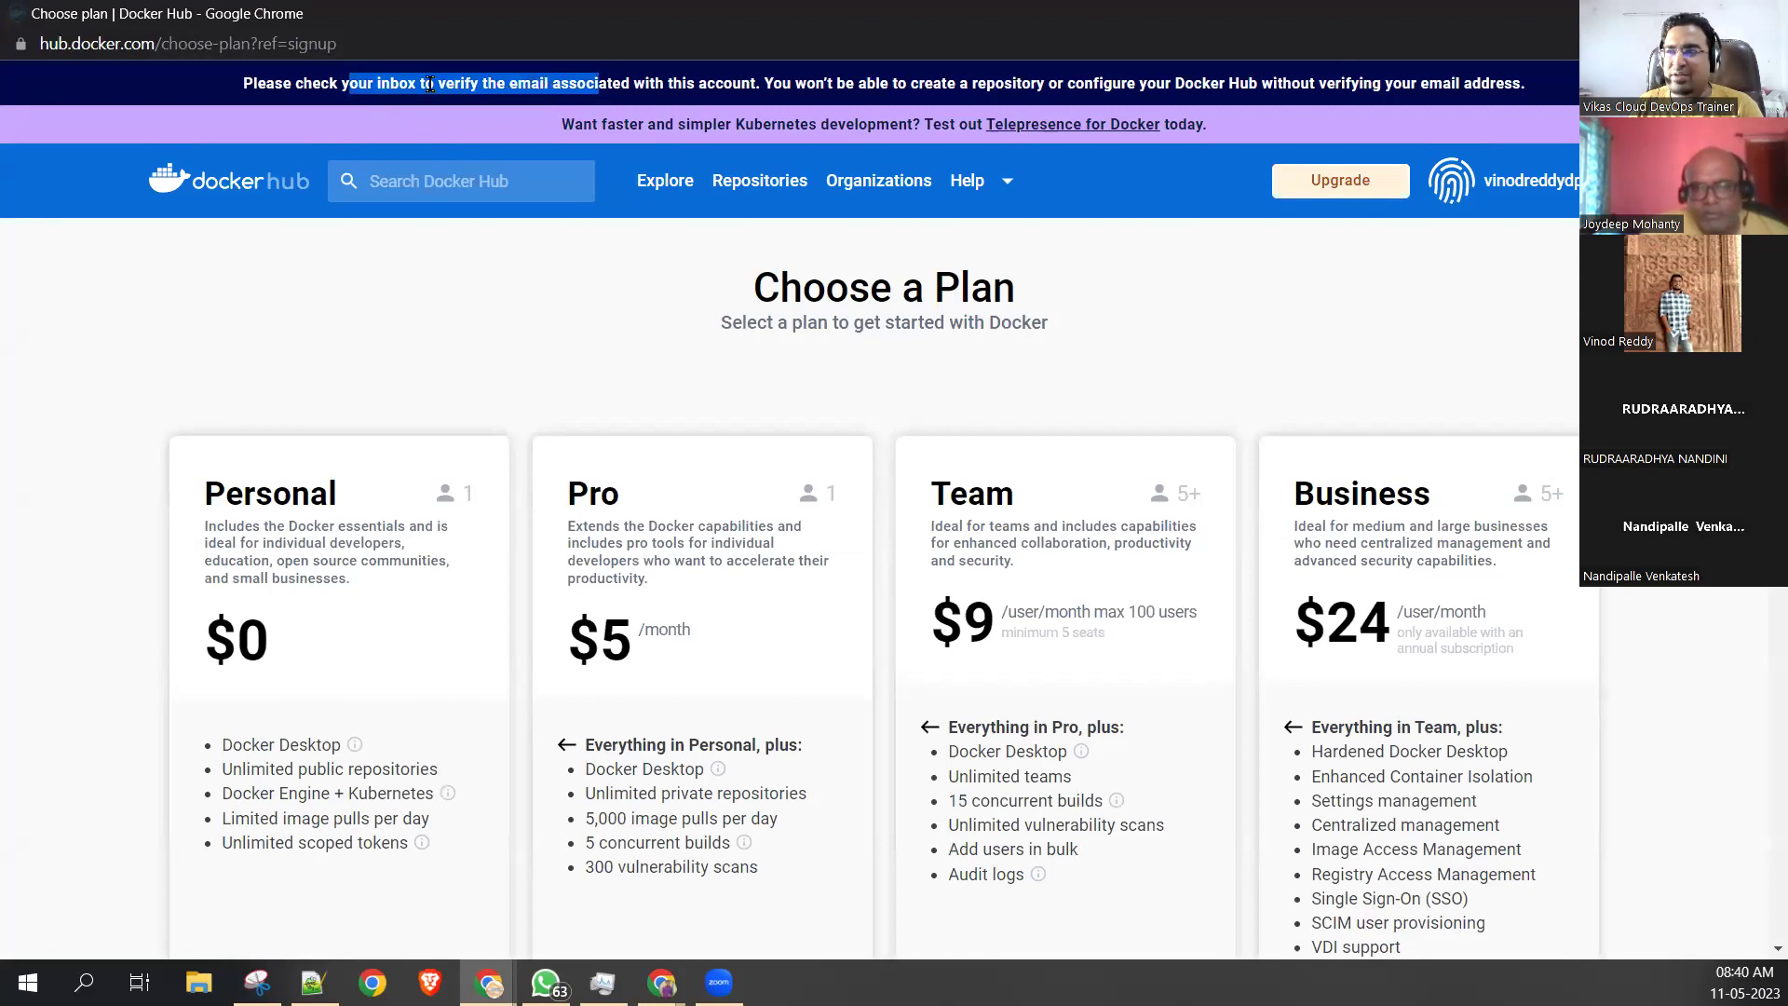
drag(739, 83, 289, 78)
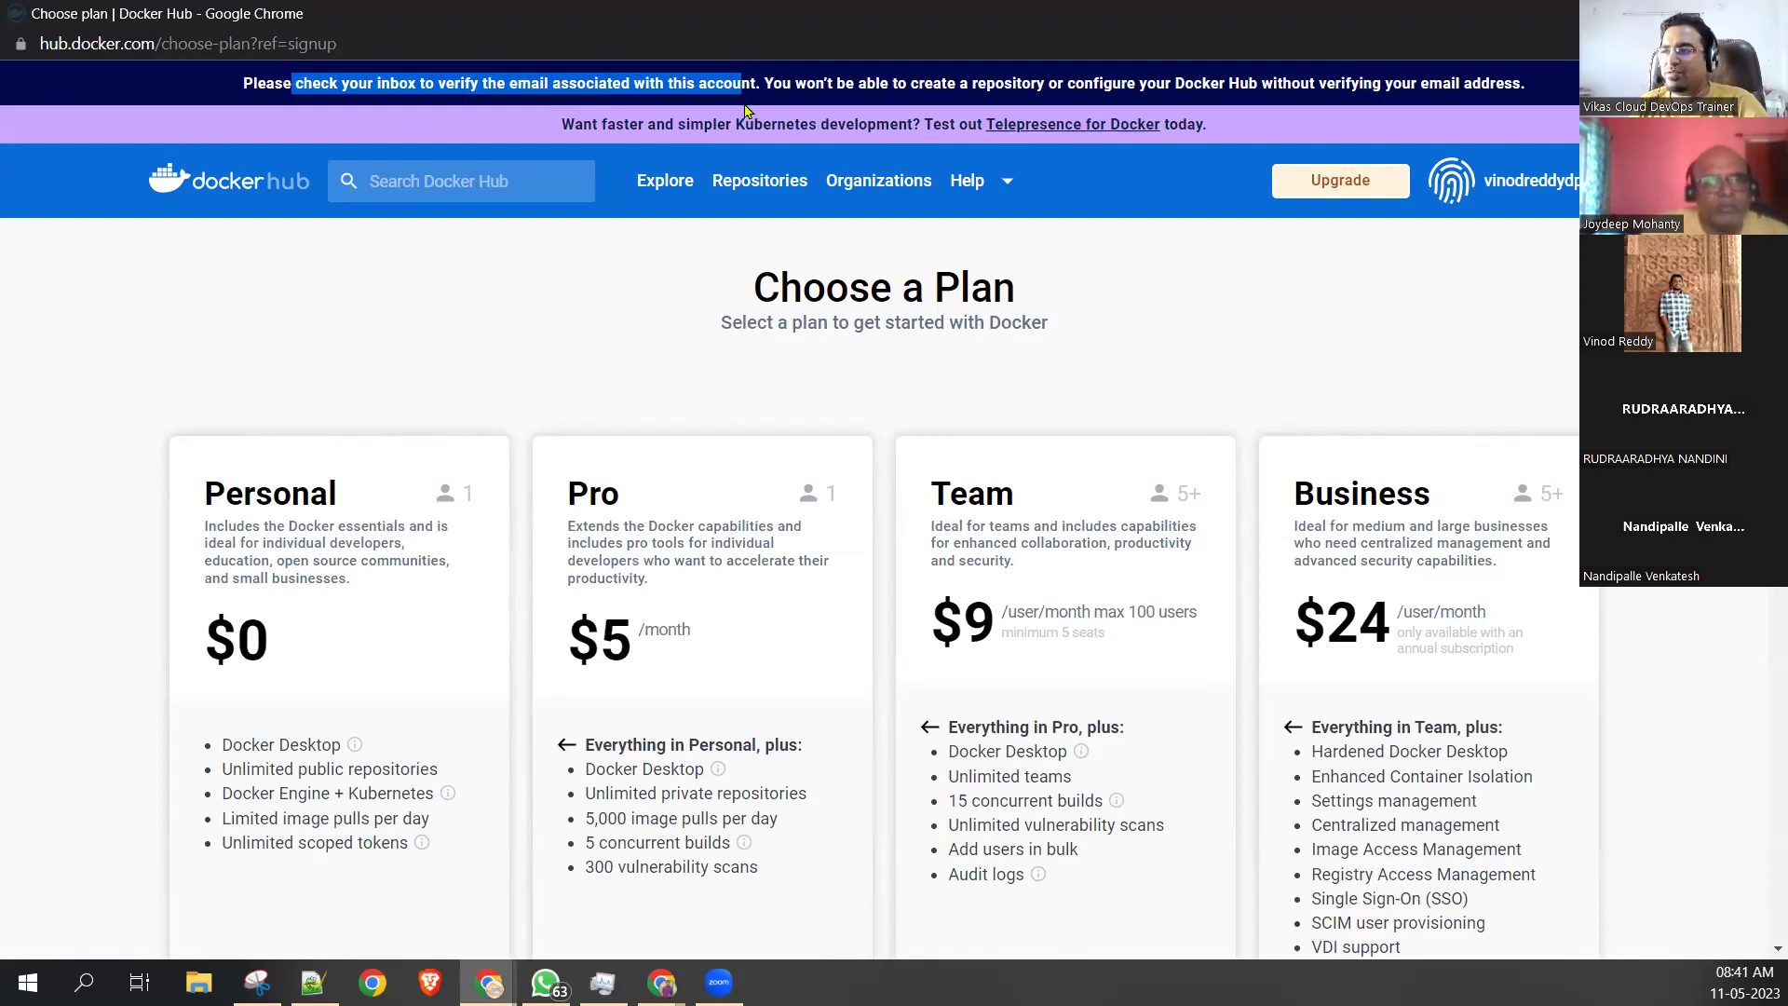
click(1049, 82)
drag(1022, 82, 257, 82)
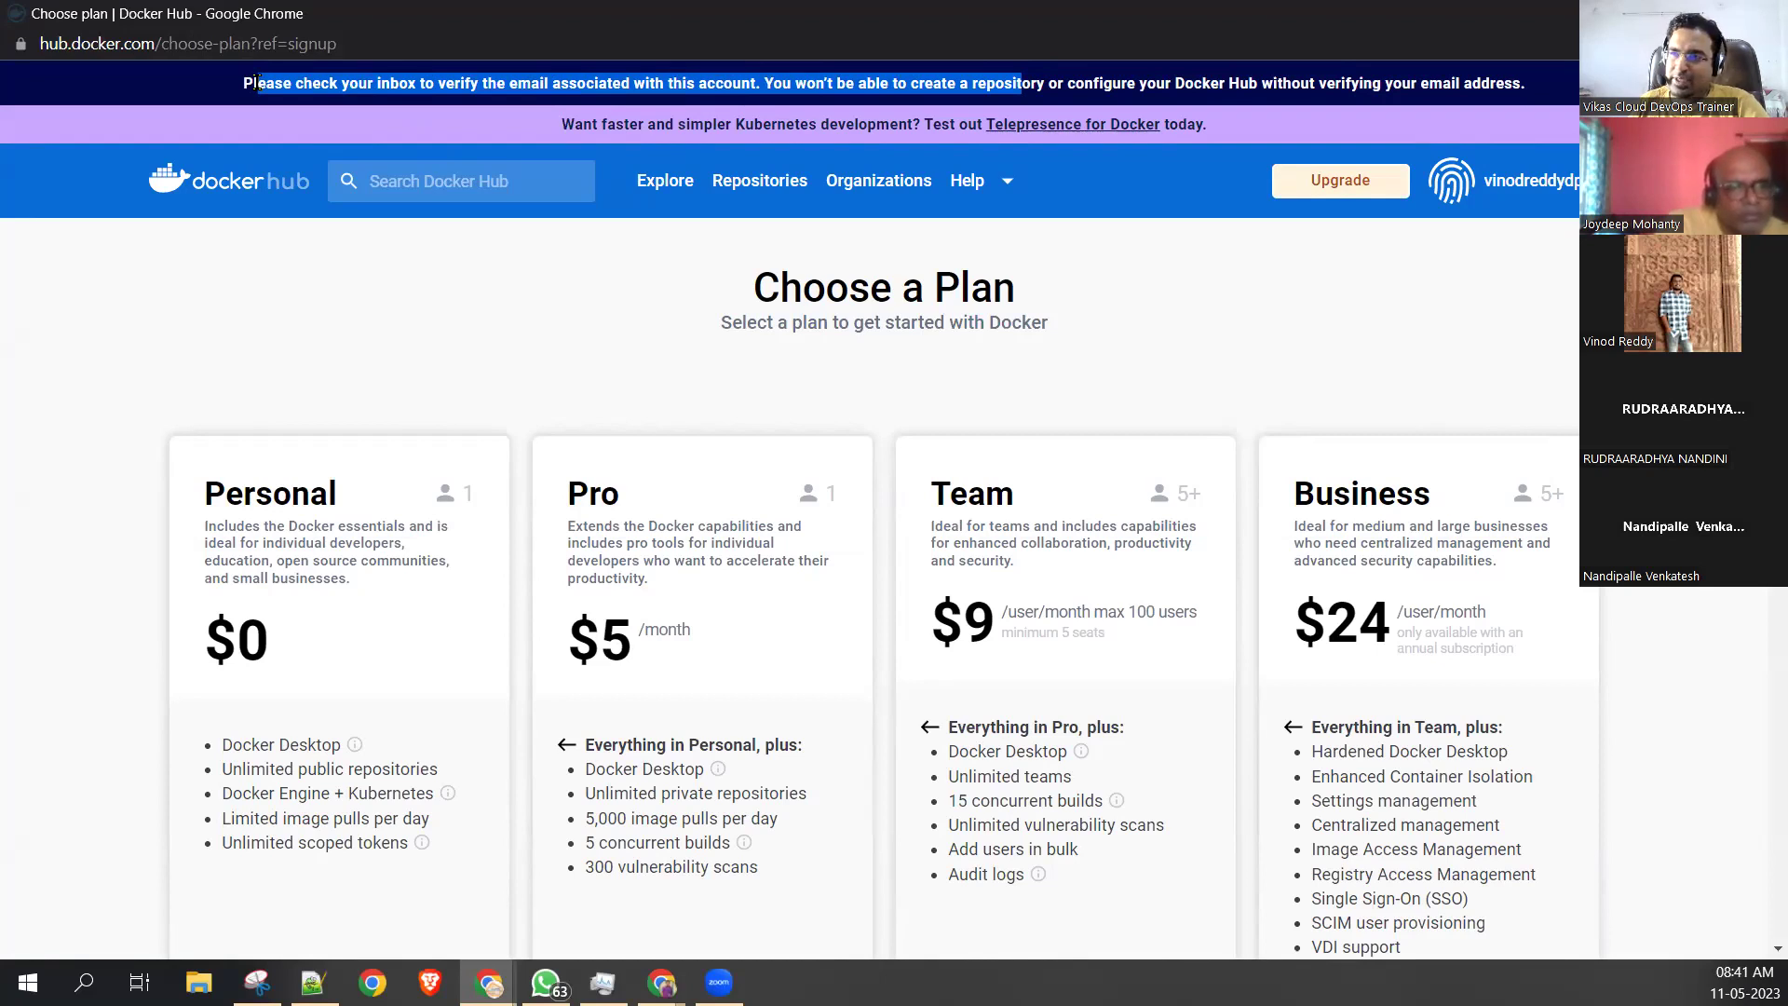
click(421, 356)
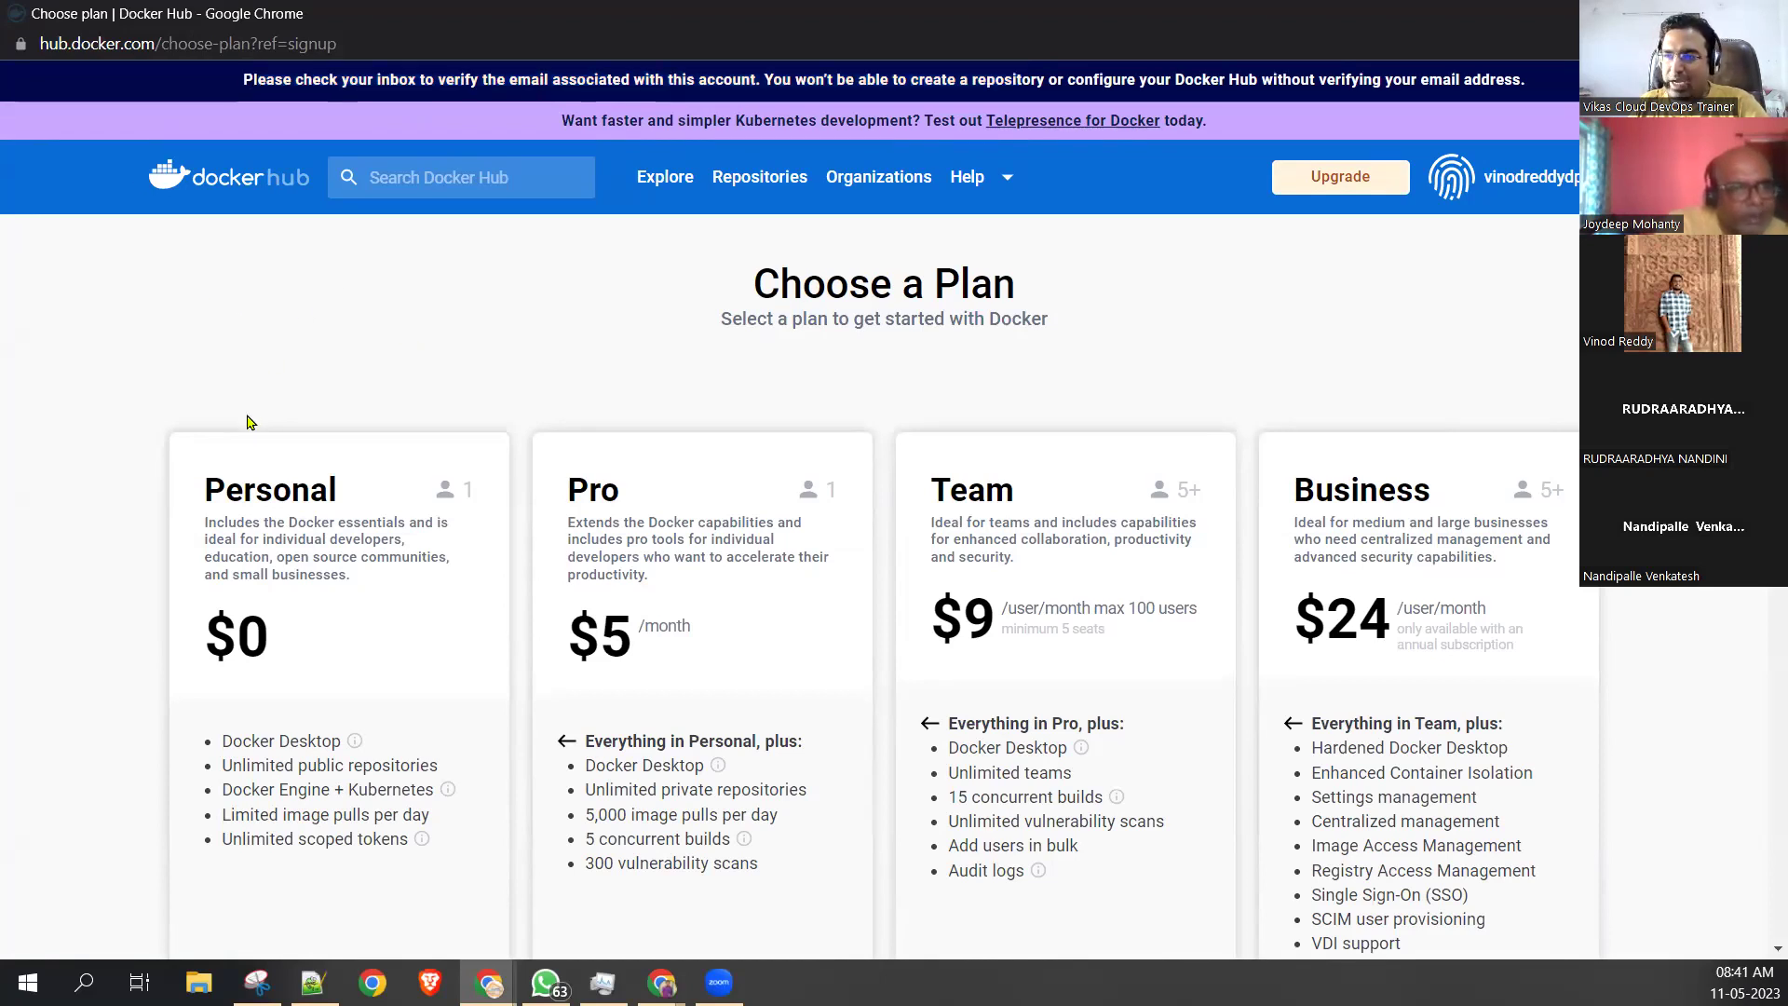
Review the Personal plan's Docker Desktop and unlimited public repositories, then continue with it for free.
scroll(250, 422, down, 1)
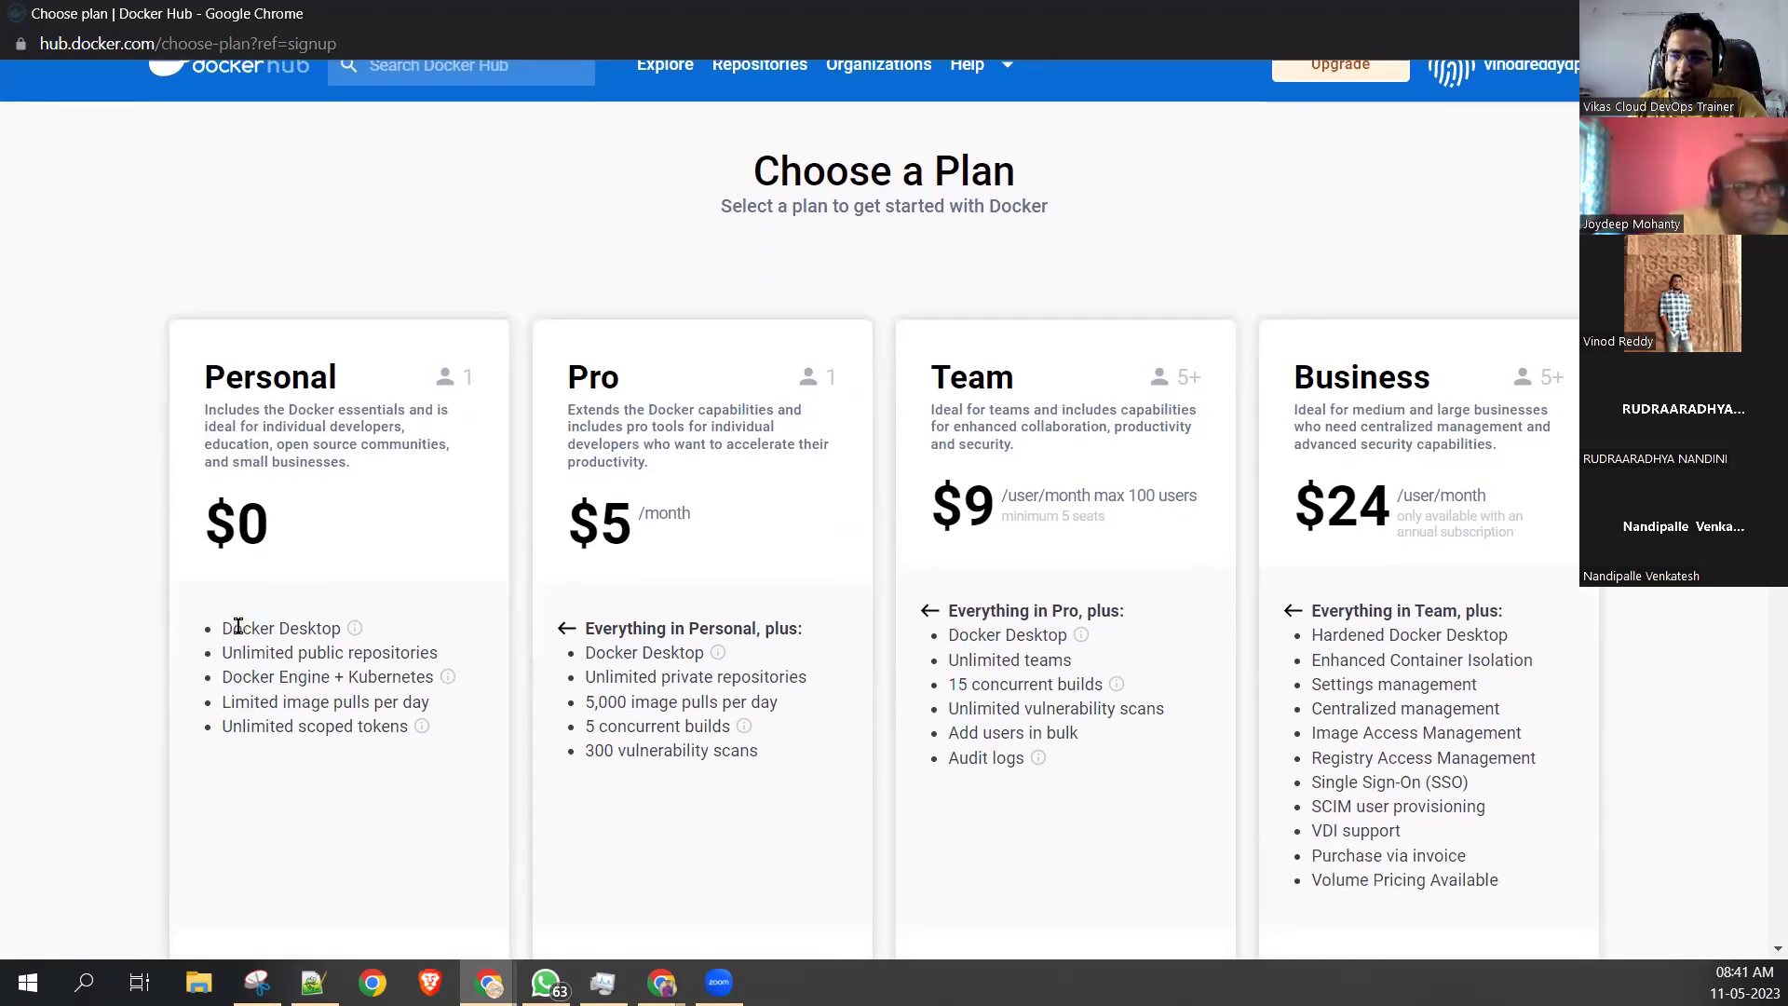
drag(242, 629, 306, 630)
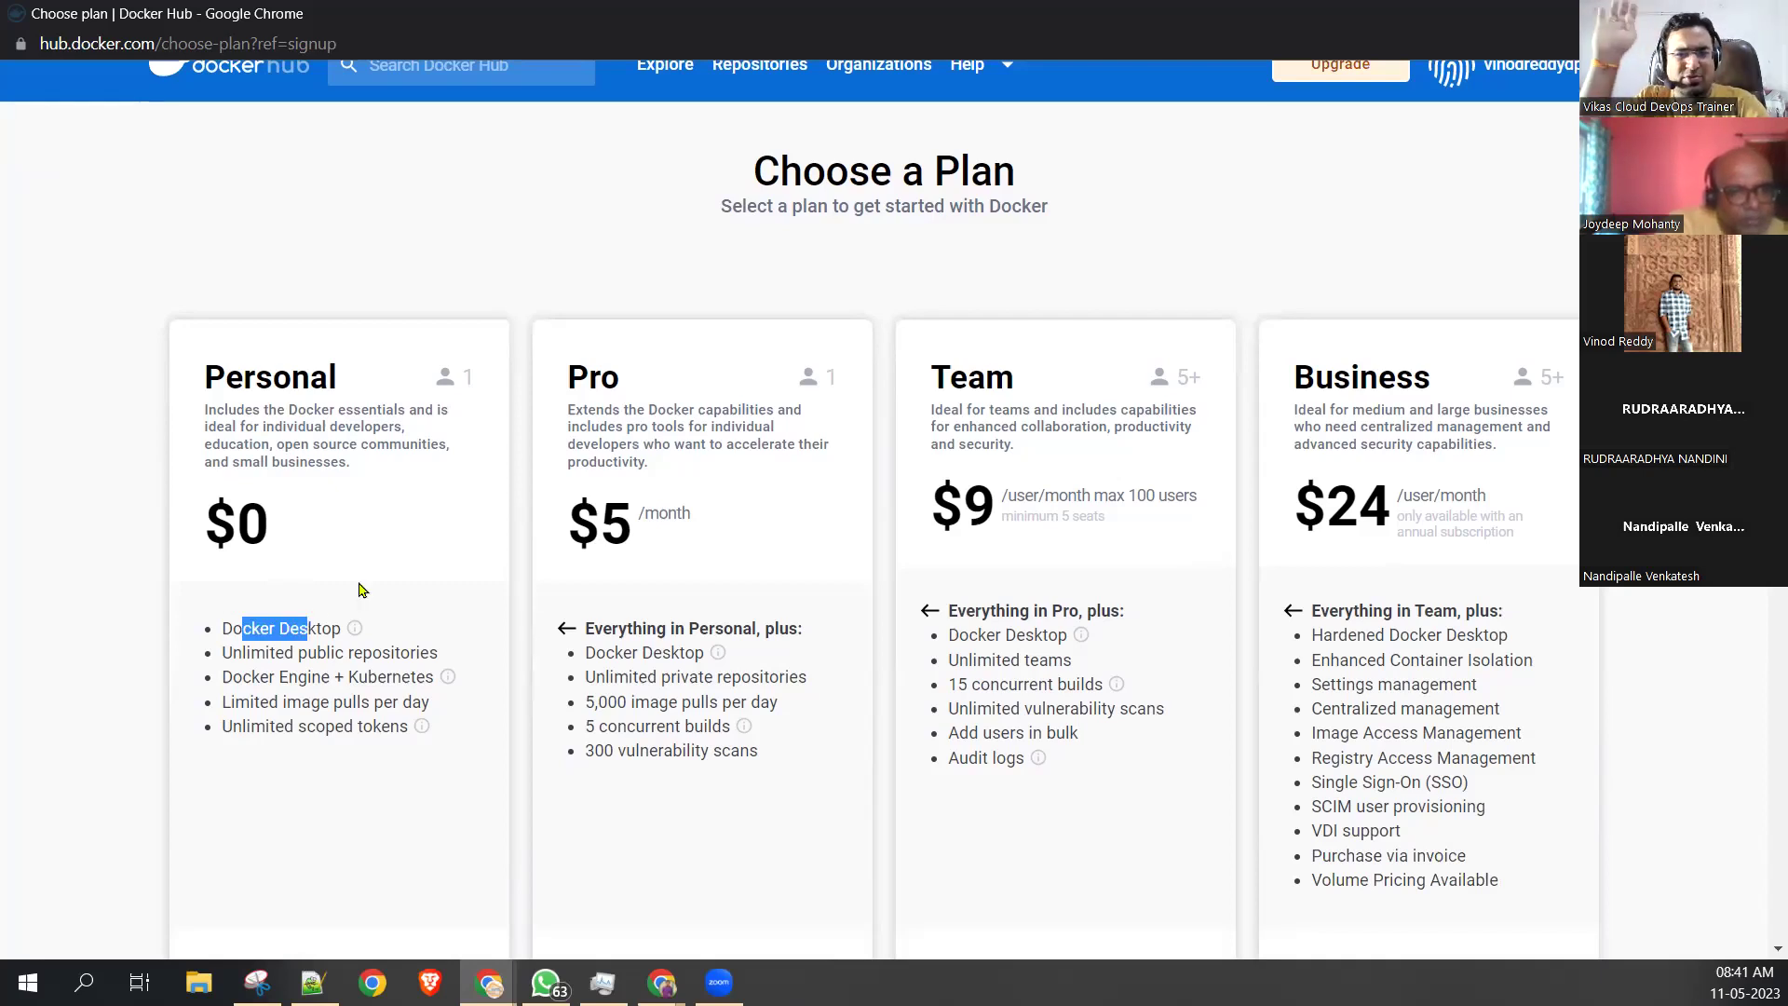
drag(285, 652, 370, 643)
scroll(311, 649, down, 1)
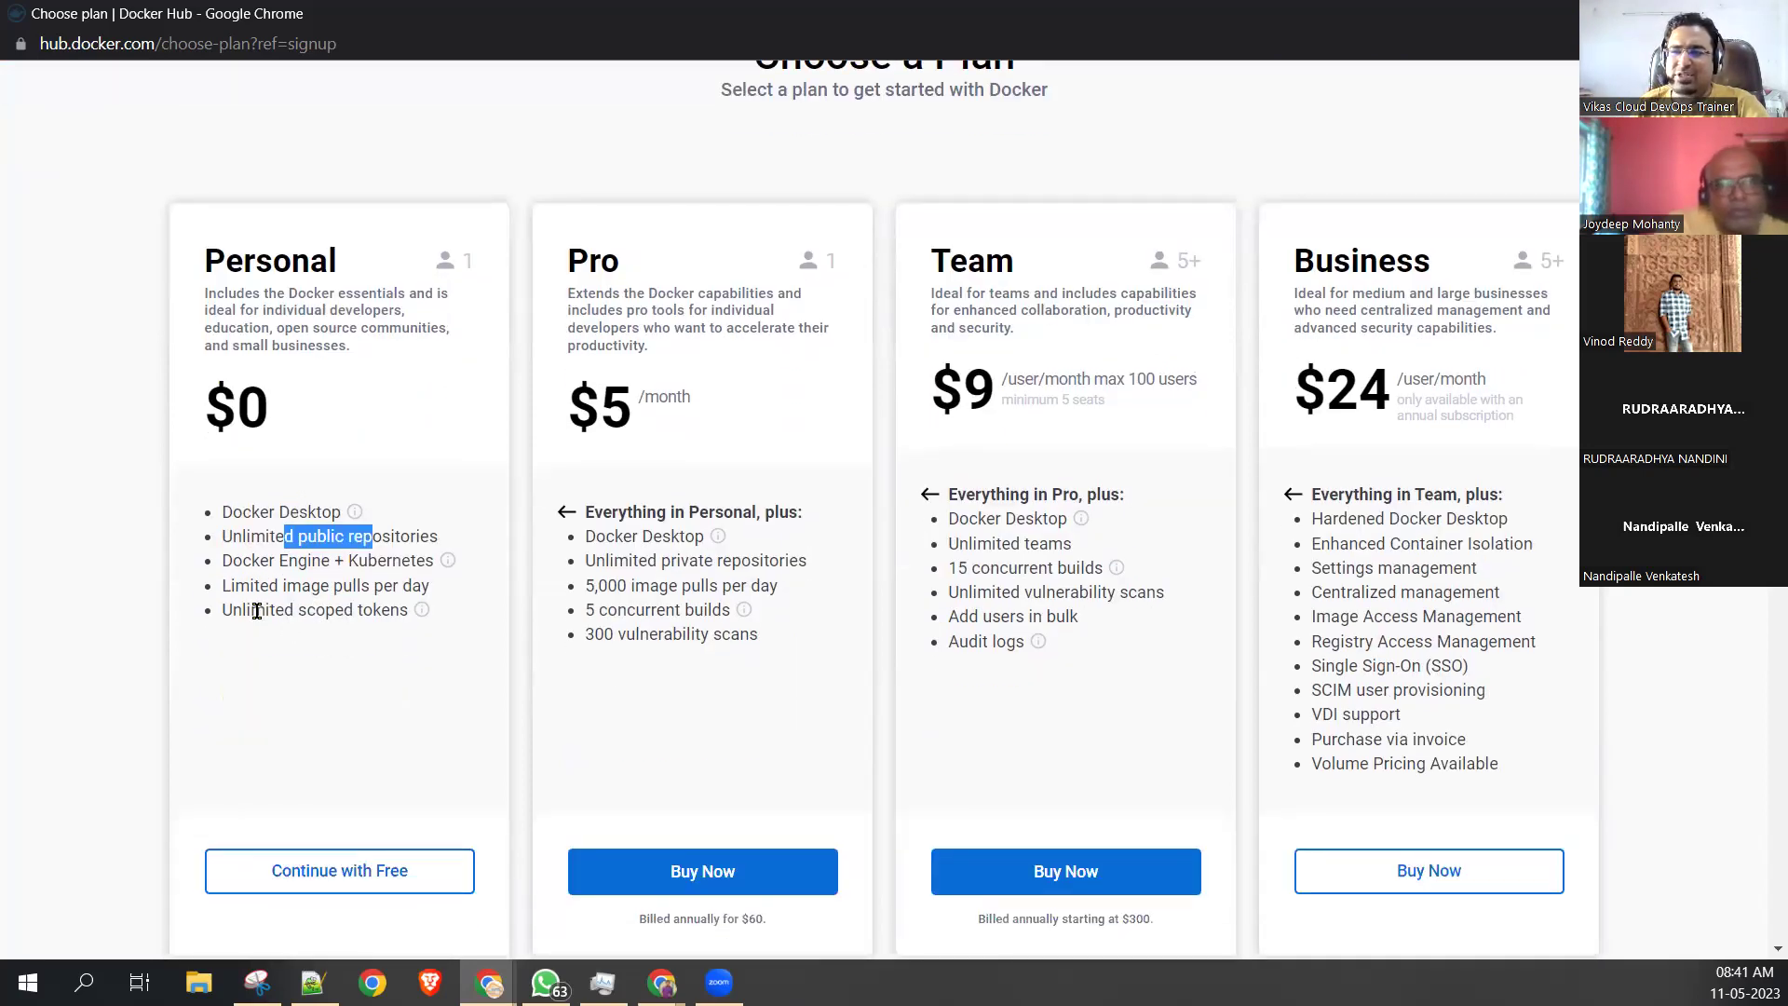
drag(252, 610, 277, 609)
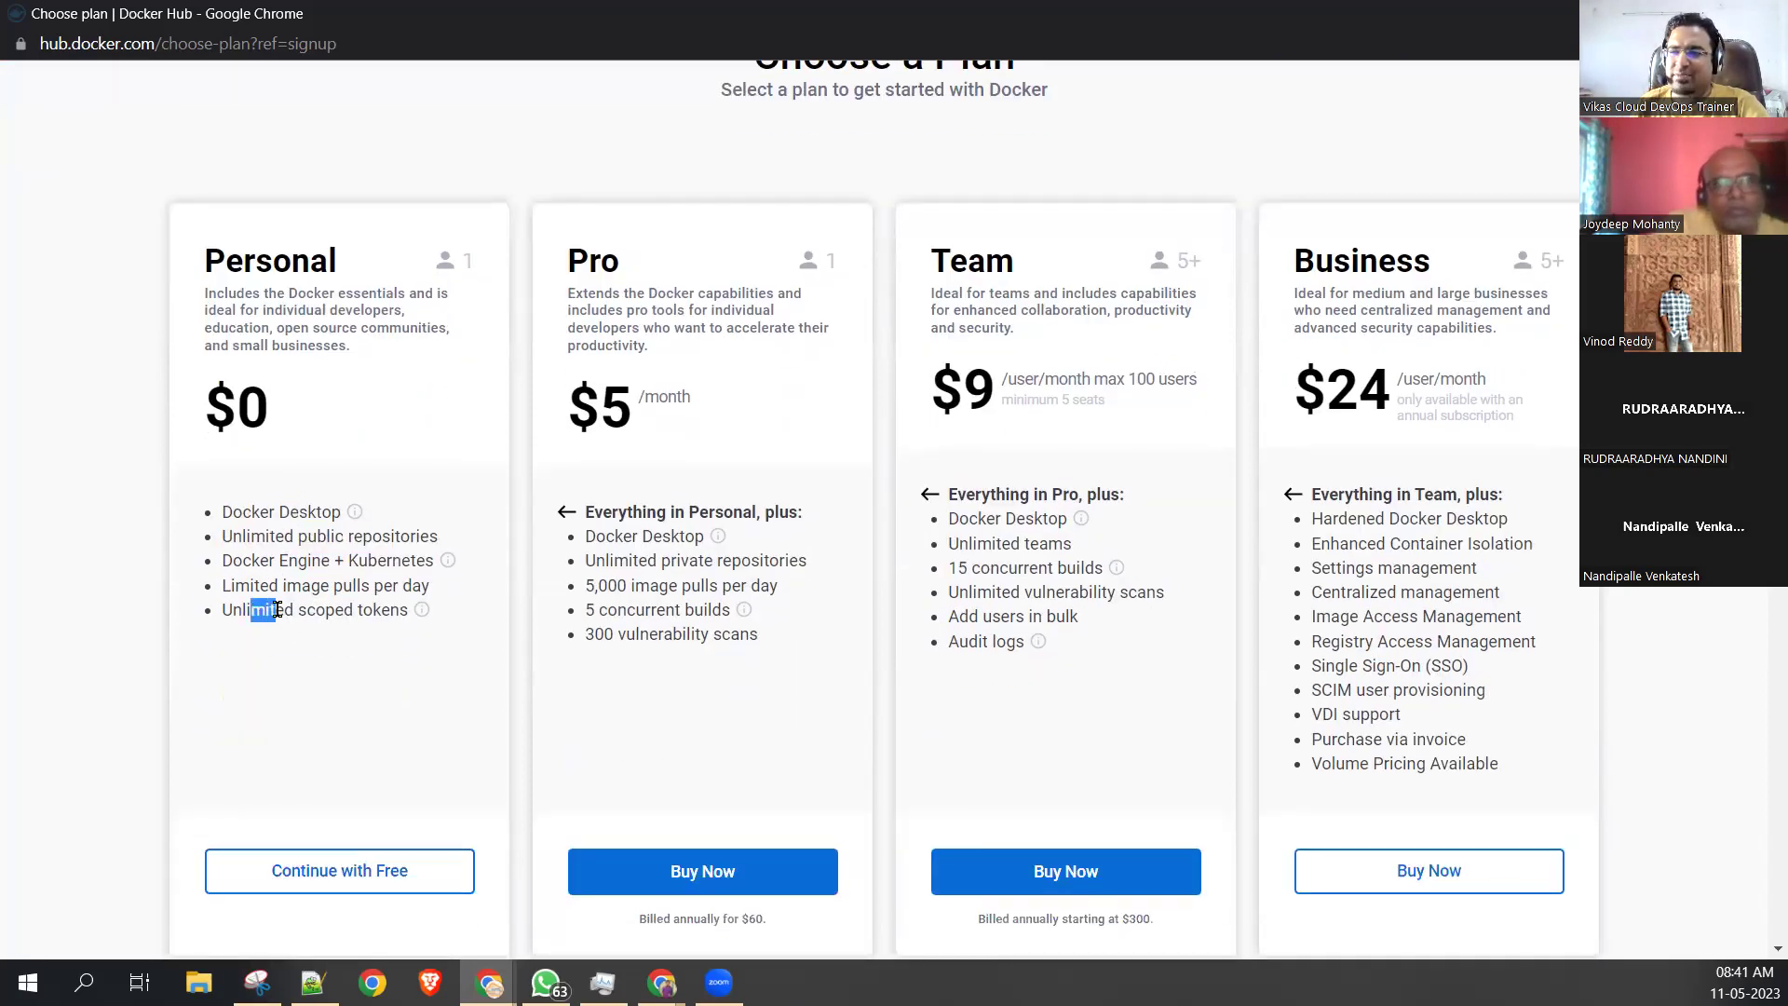
click(331, 873)
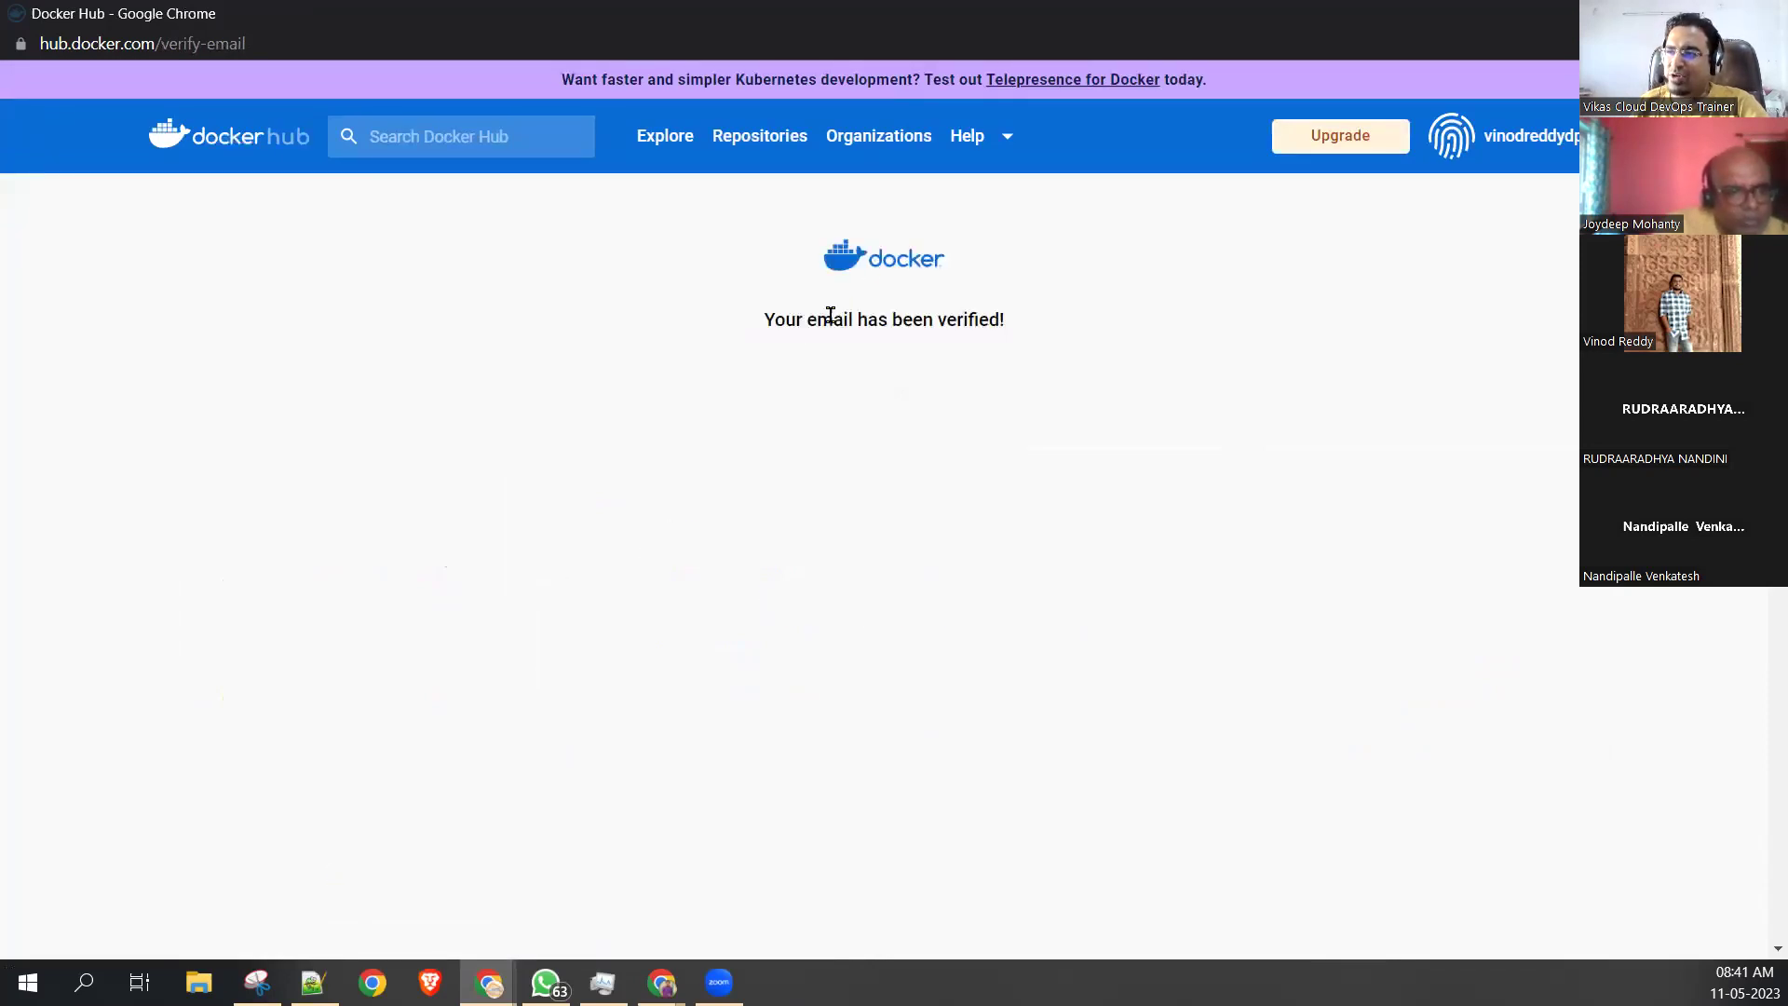
Highlight the e-mail verified confirmation, then switch back to the Notepad++ notes.
drag(834, 319, 982, 319)
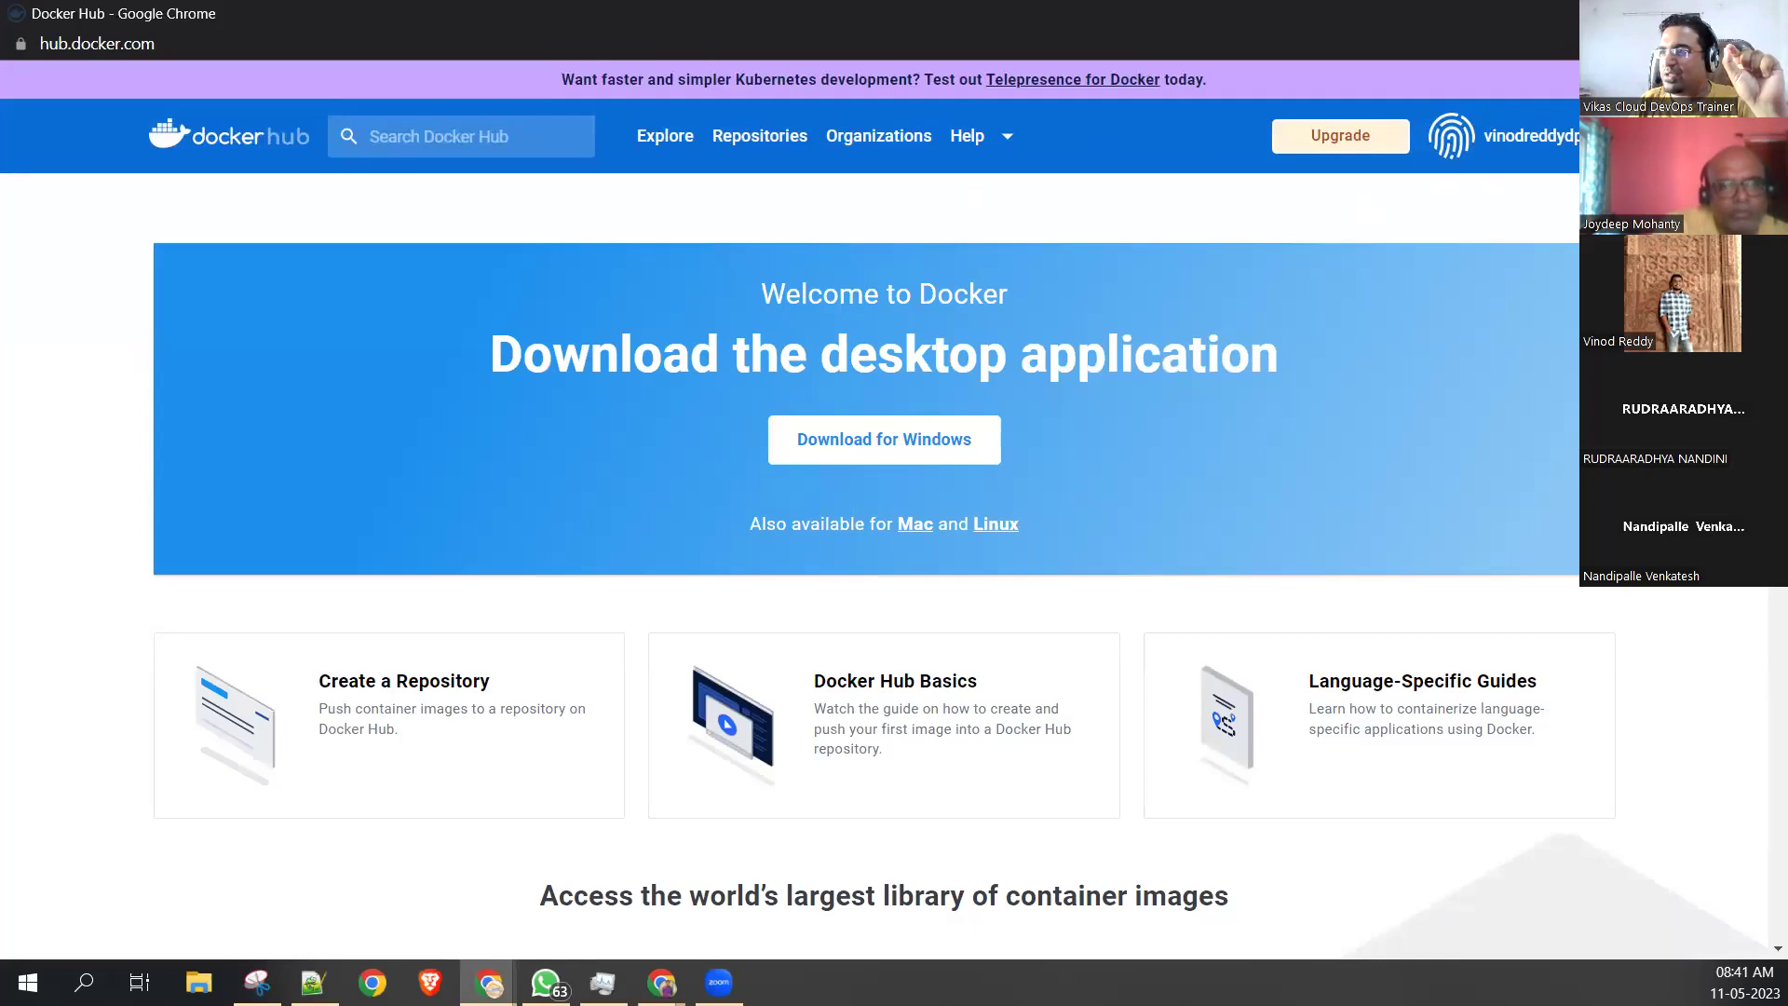
key(alt+Tab)
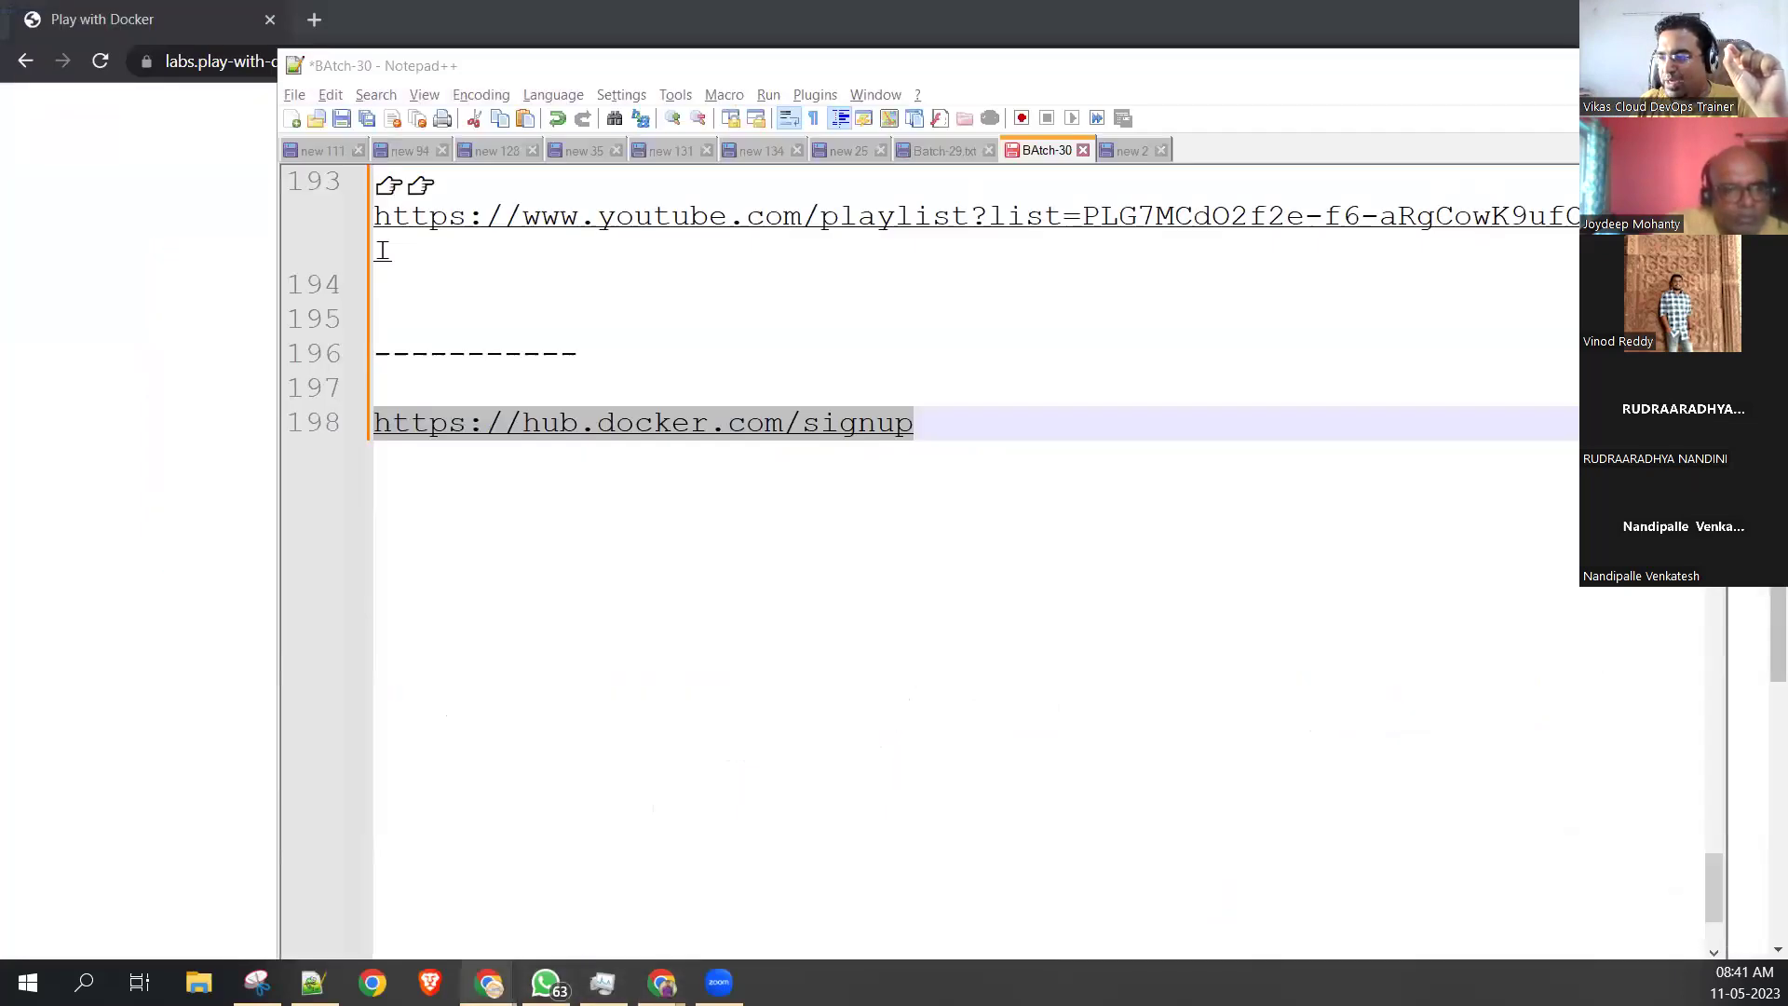
Log in to Play with Docker with the Docker account, accept the access request, and start a session.
mouse_move(489, 982)
click(620, 889)
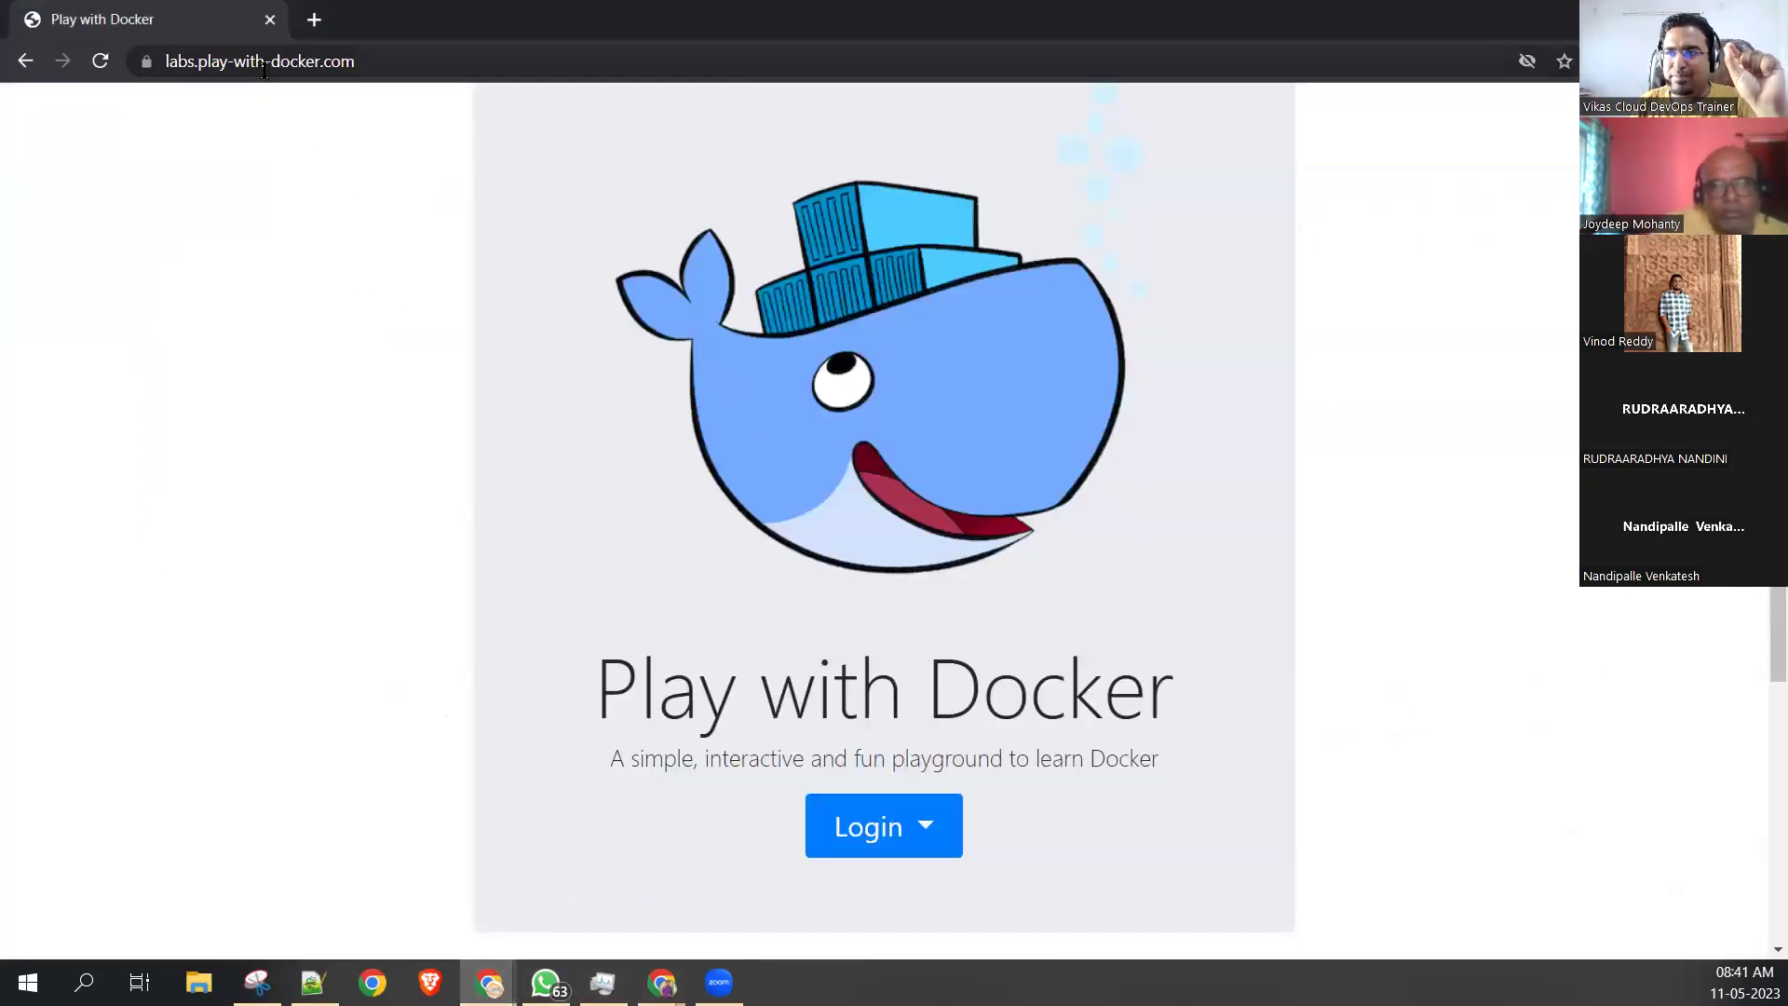
click(883, 837)
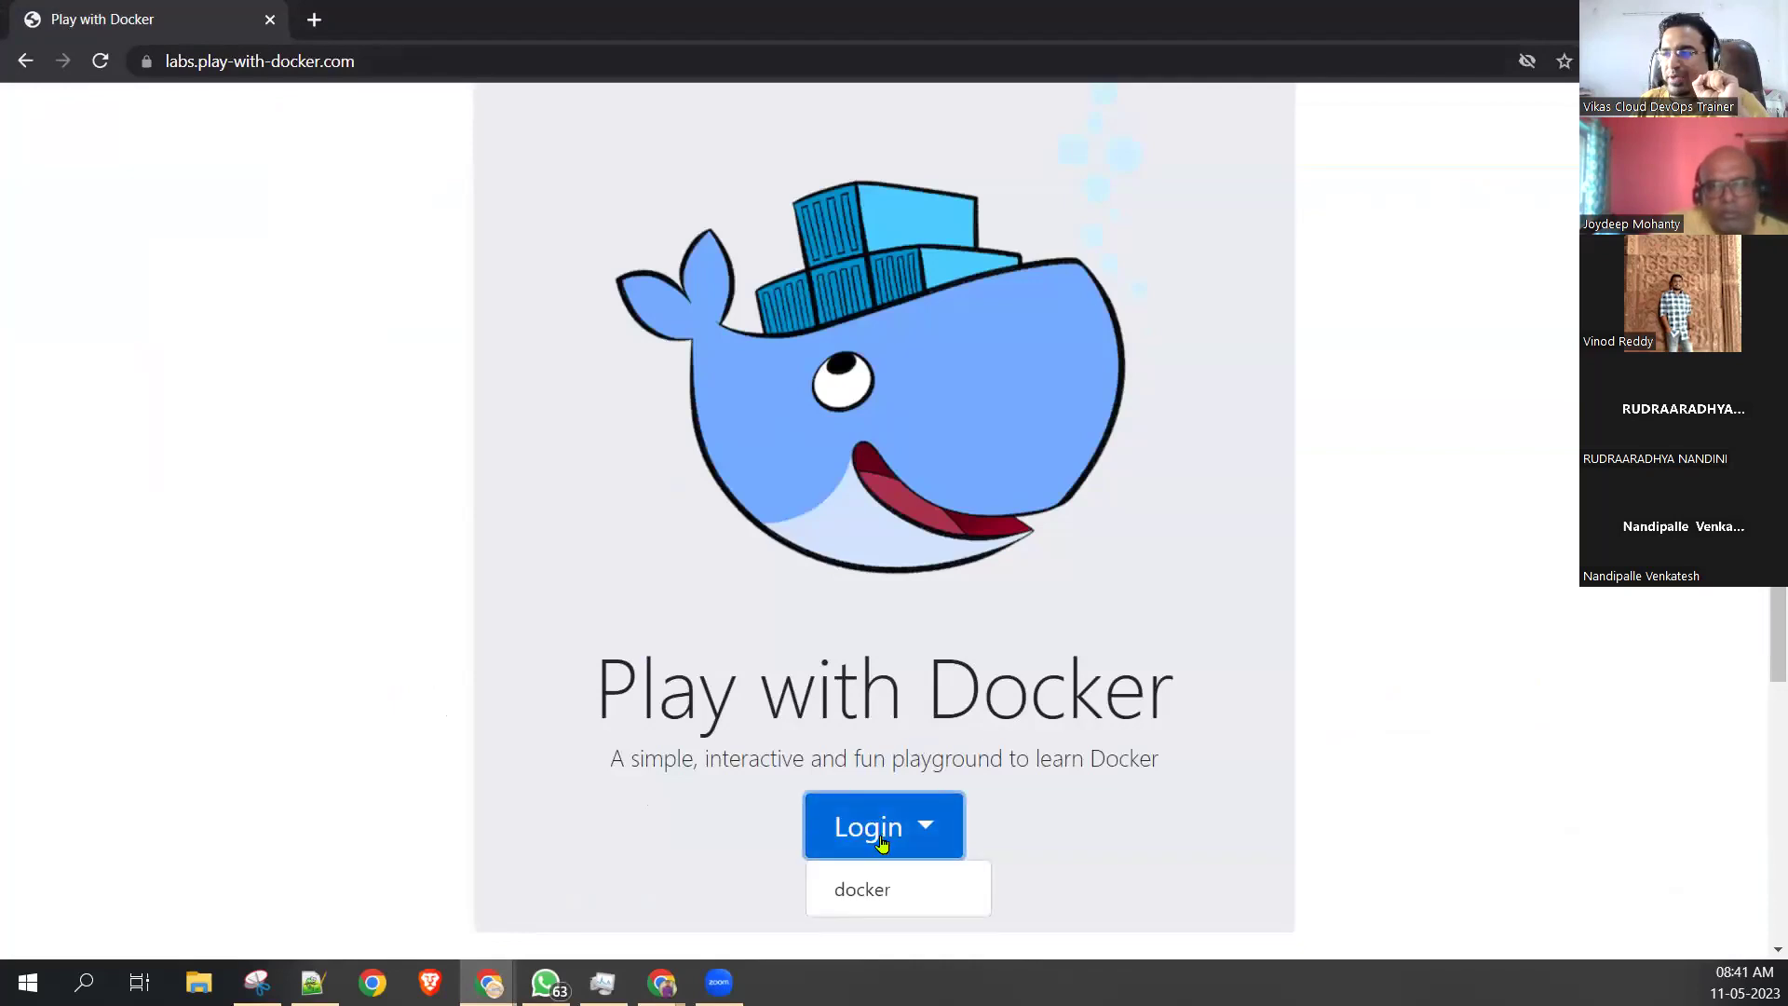
click(870, 896)
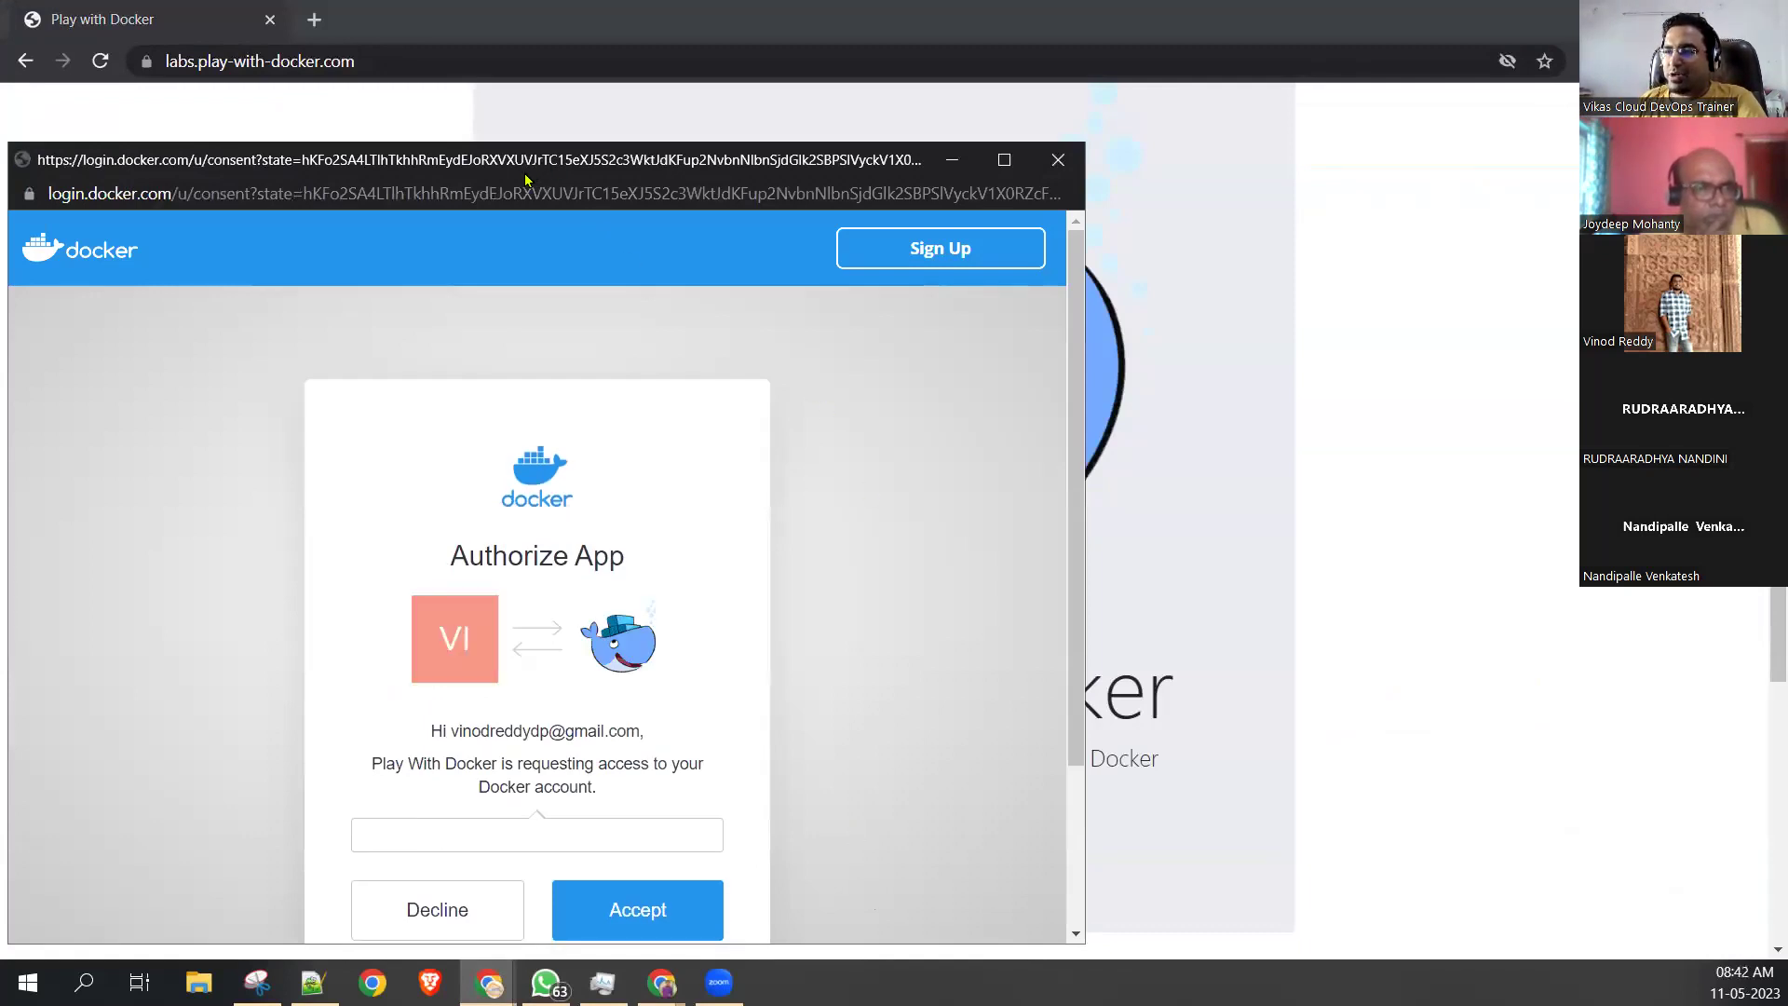
drag(536, 164, 667, 73)
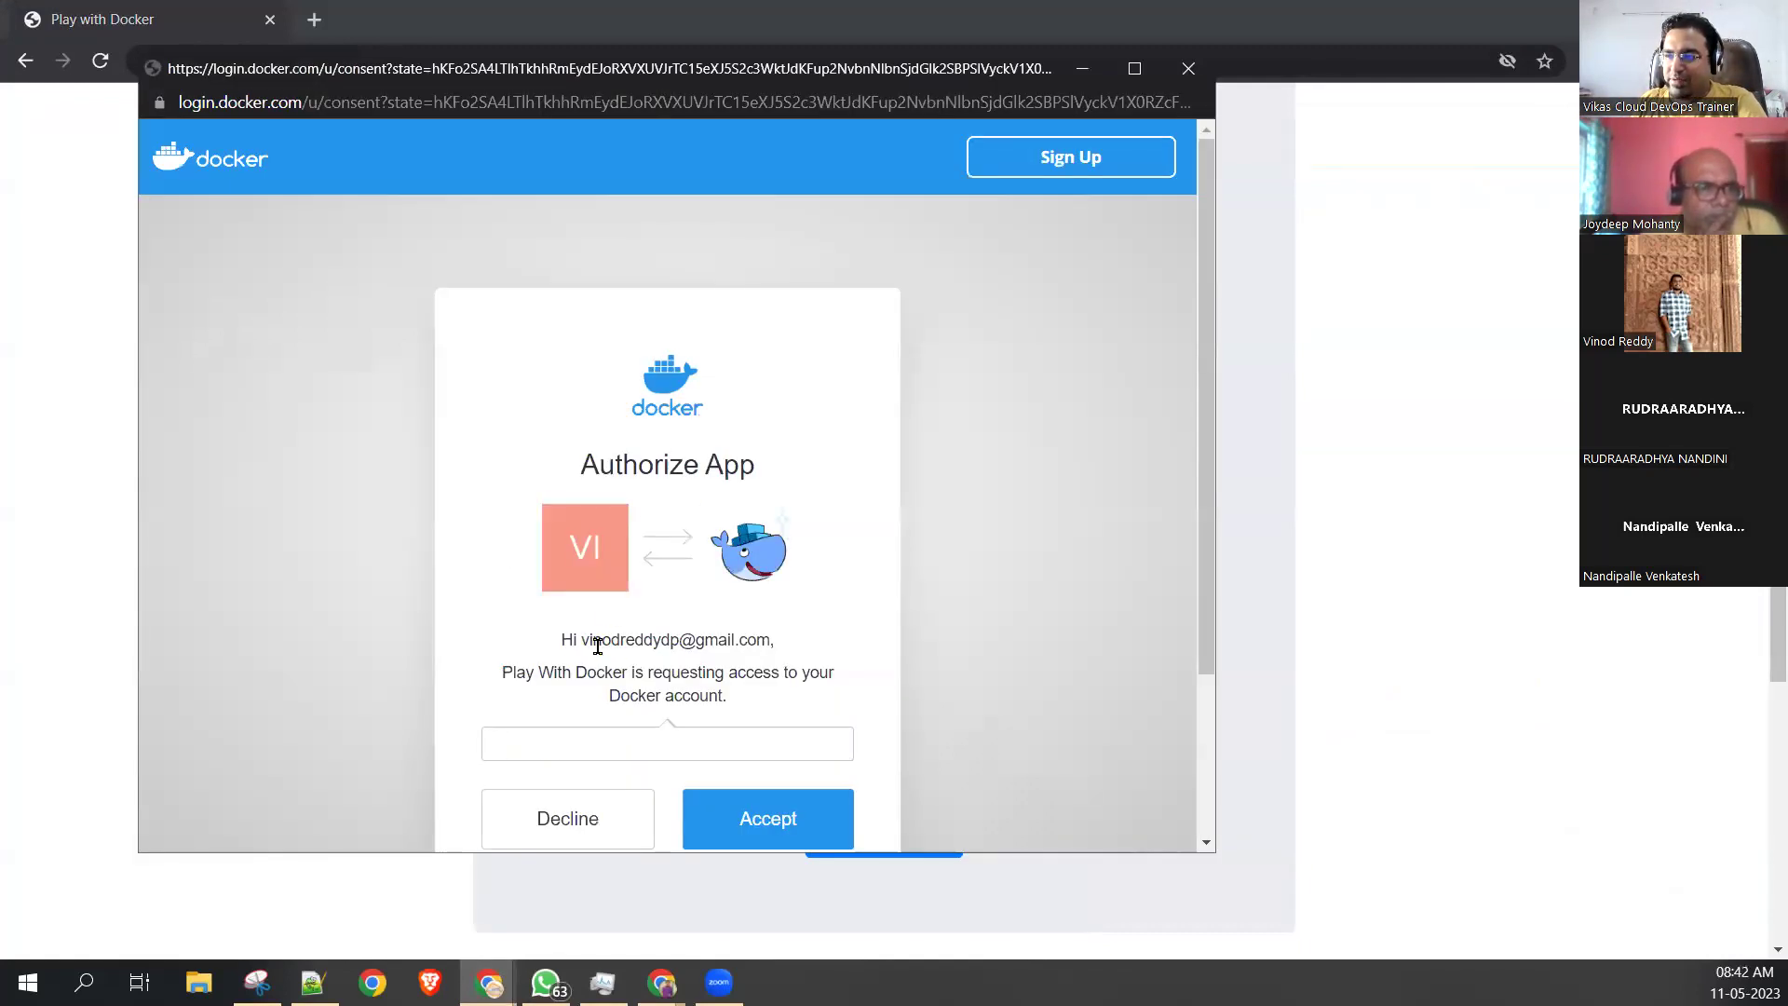
drag(598, 639, 686, 641)
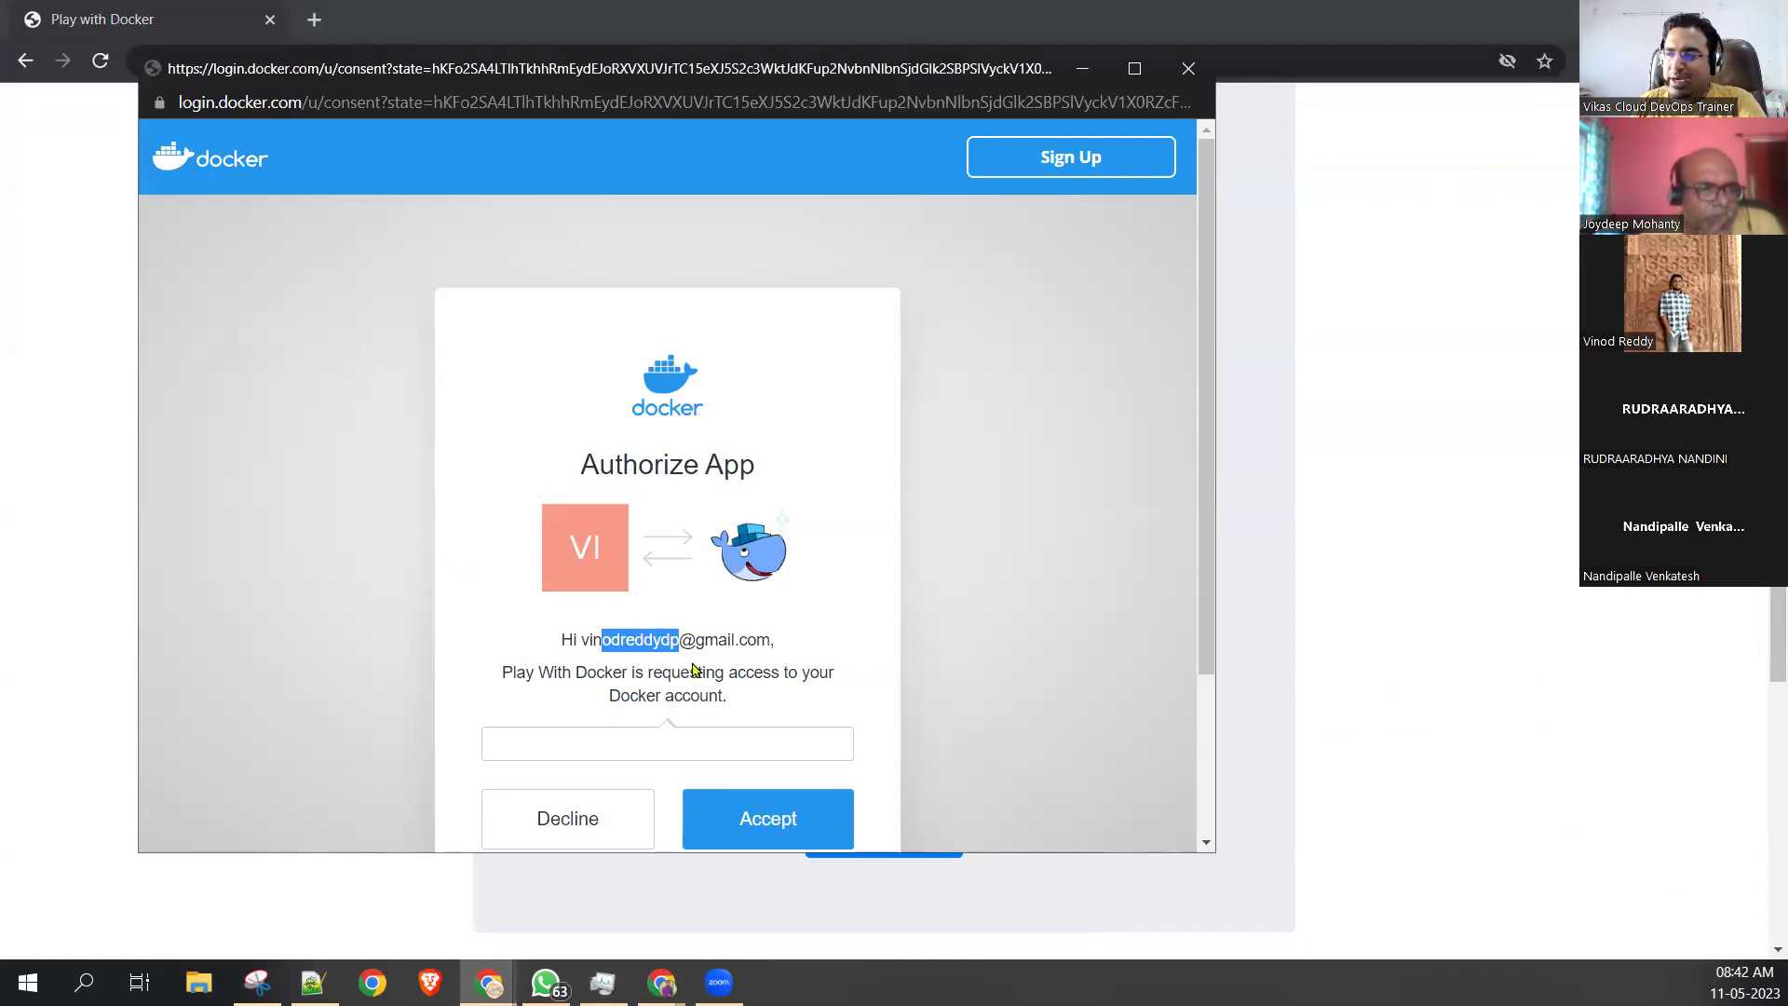
click(734, 818)
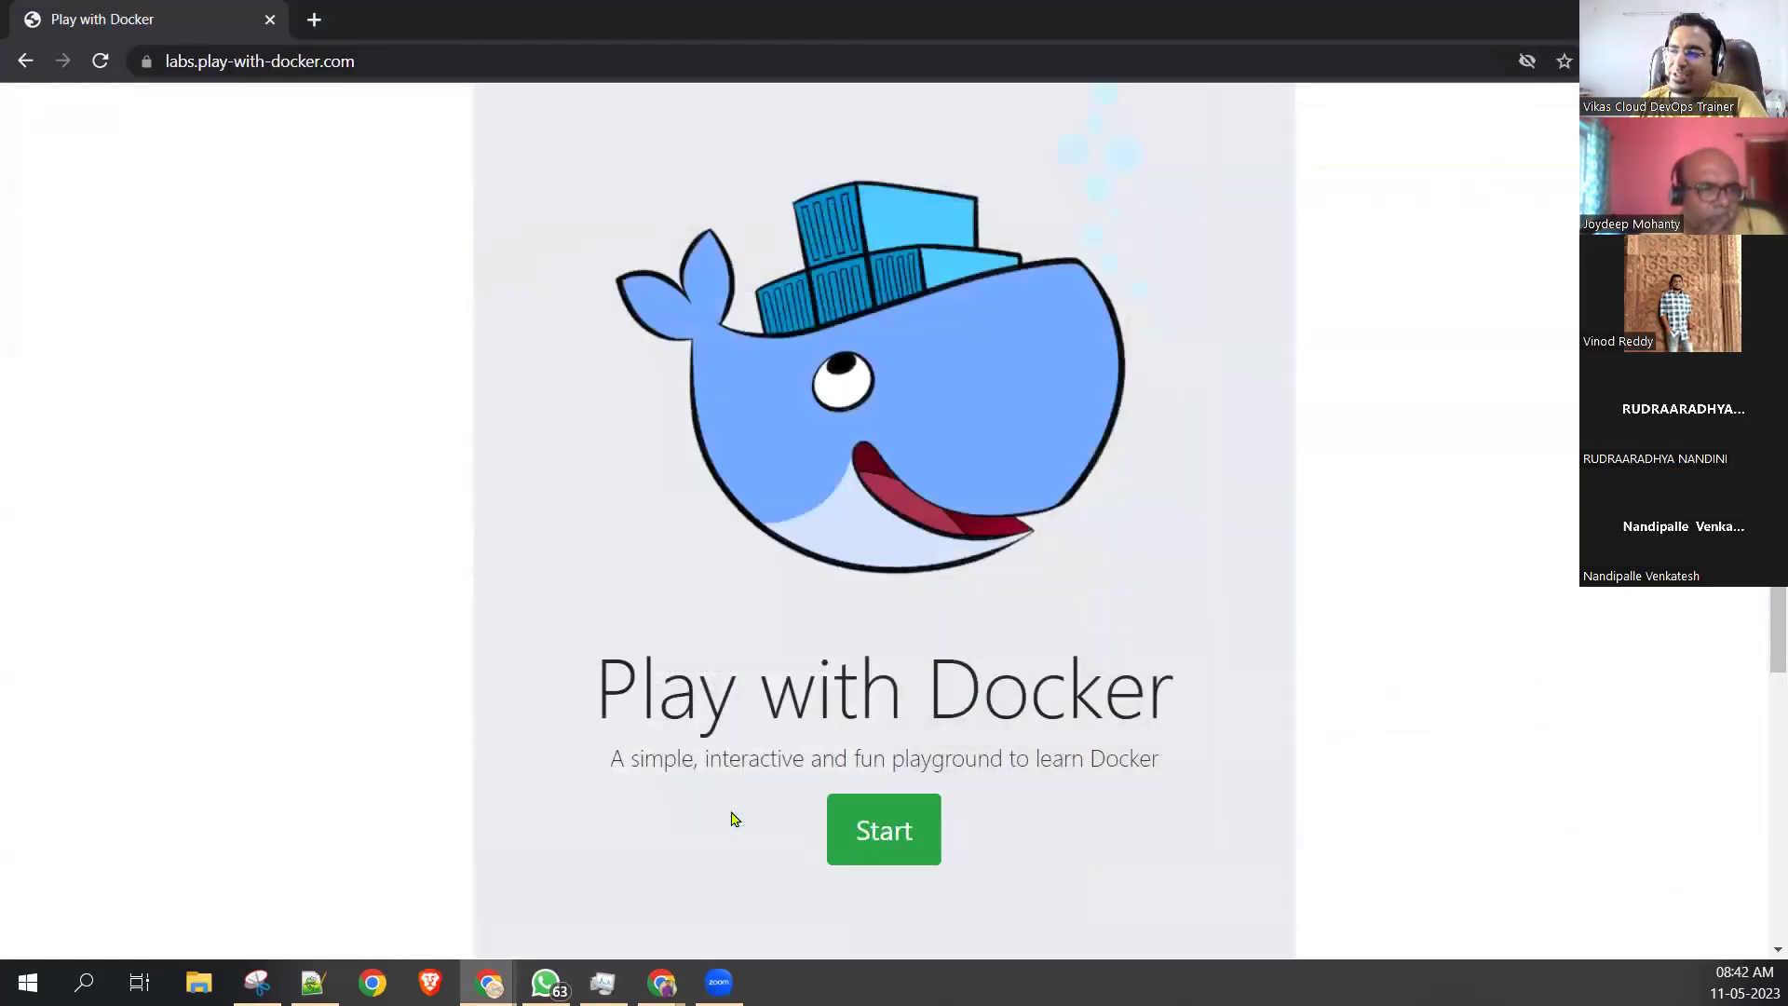
click(870, 831)
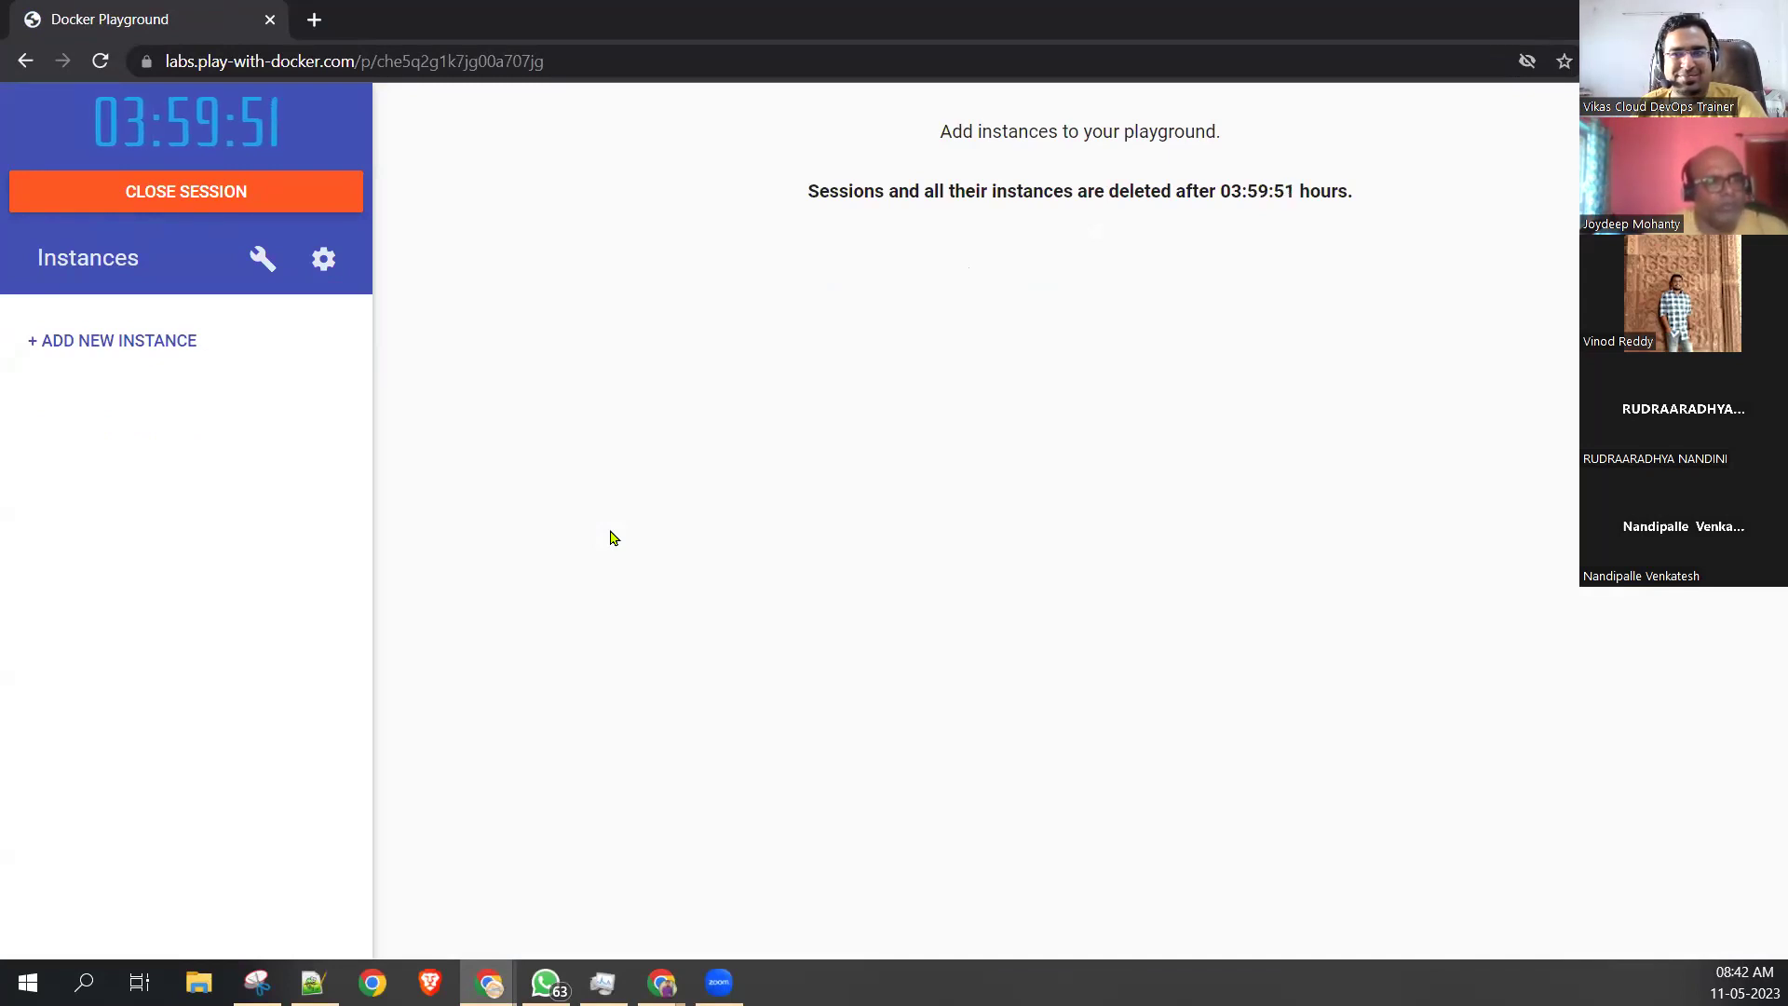
Add the first instance, node1 at 192.168.0.28, to the playground session.
click(159, 351)
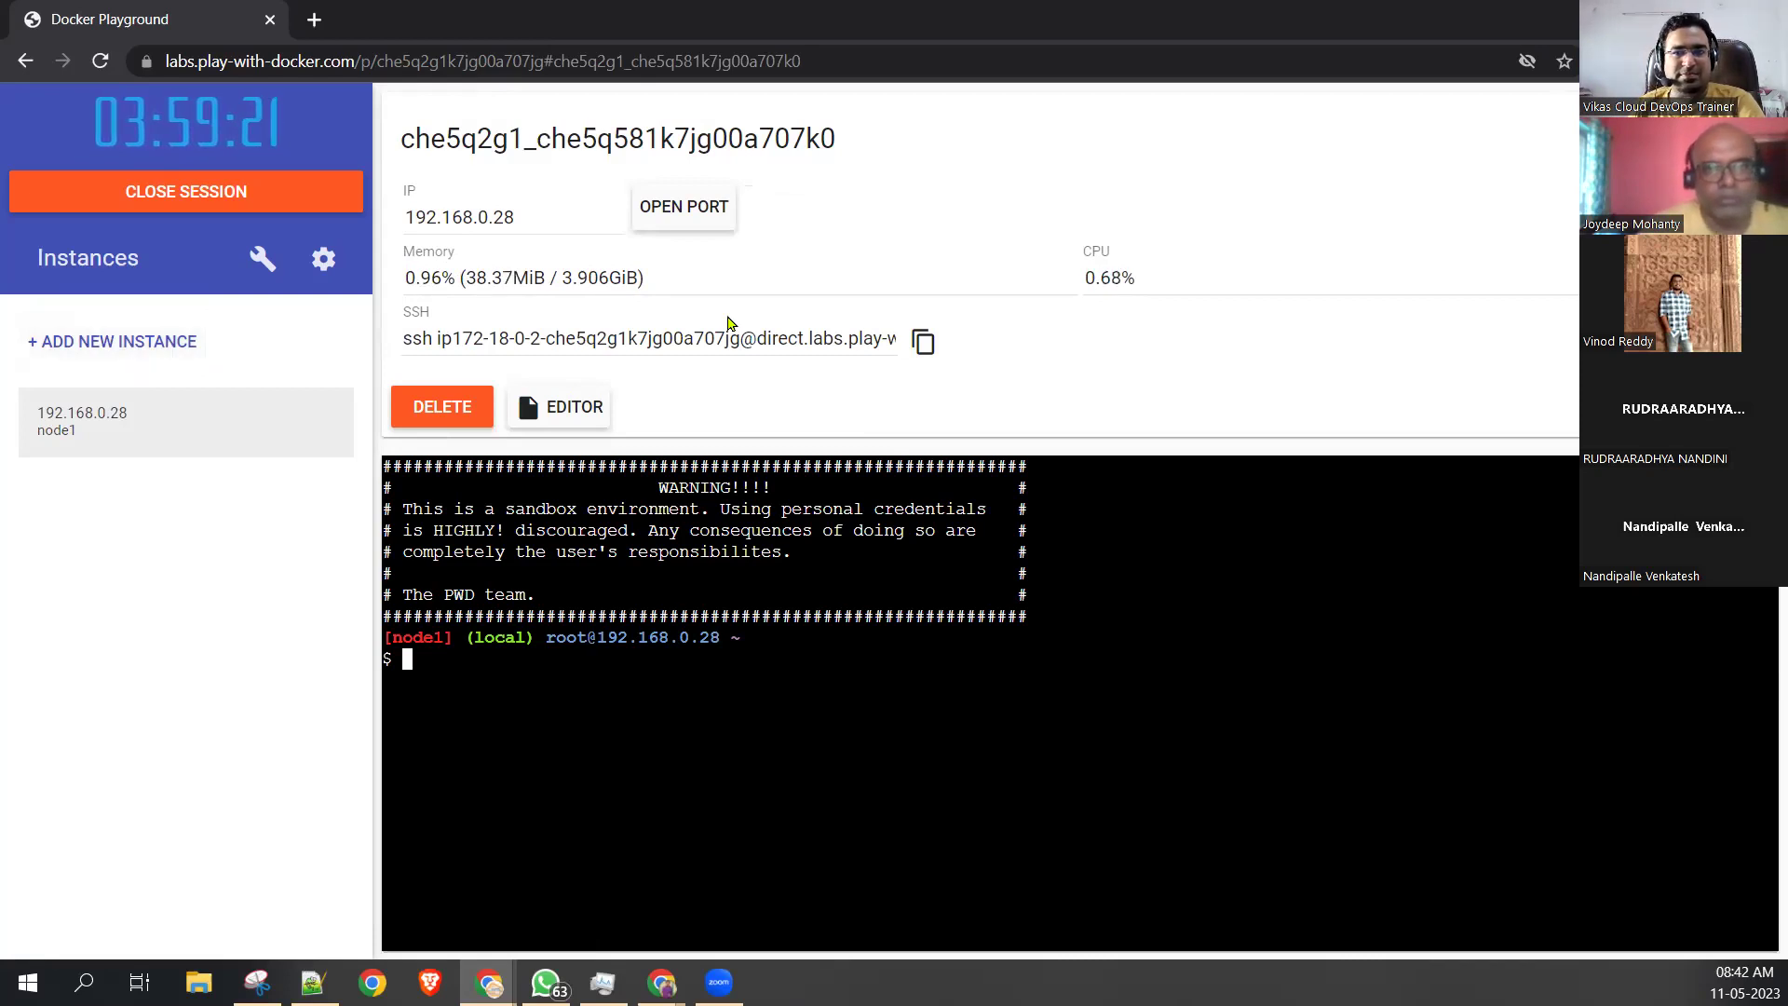
Paste the Docker account's e-mail address on line 200 below the sign-up link, then move the Notepad++ window down.
click(312, 982)
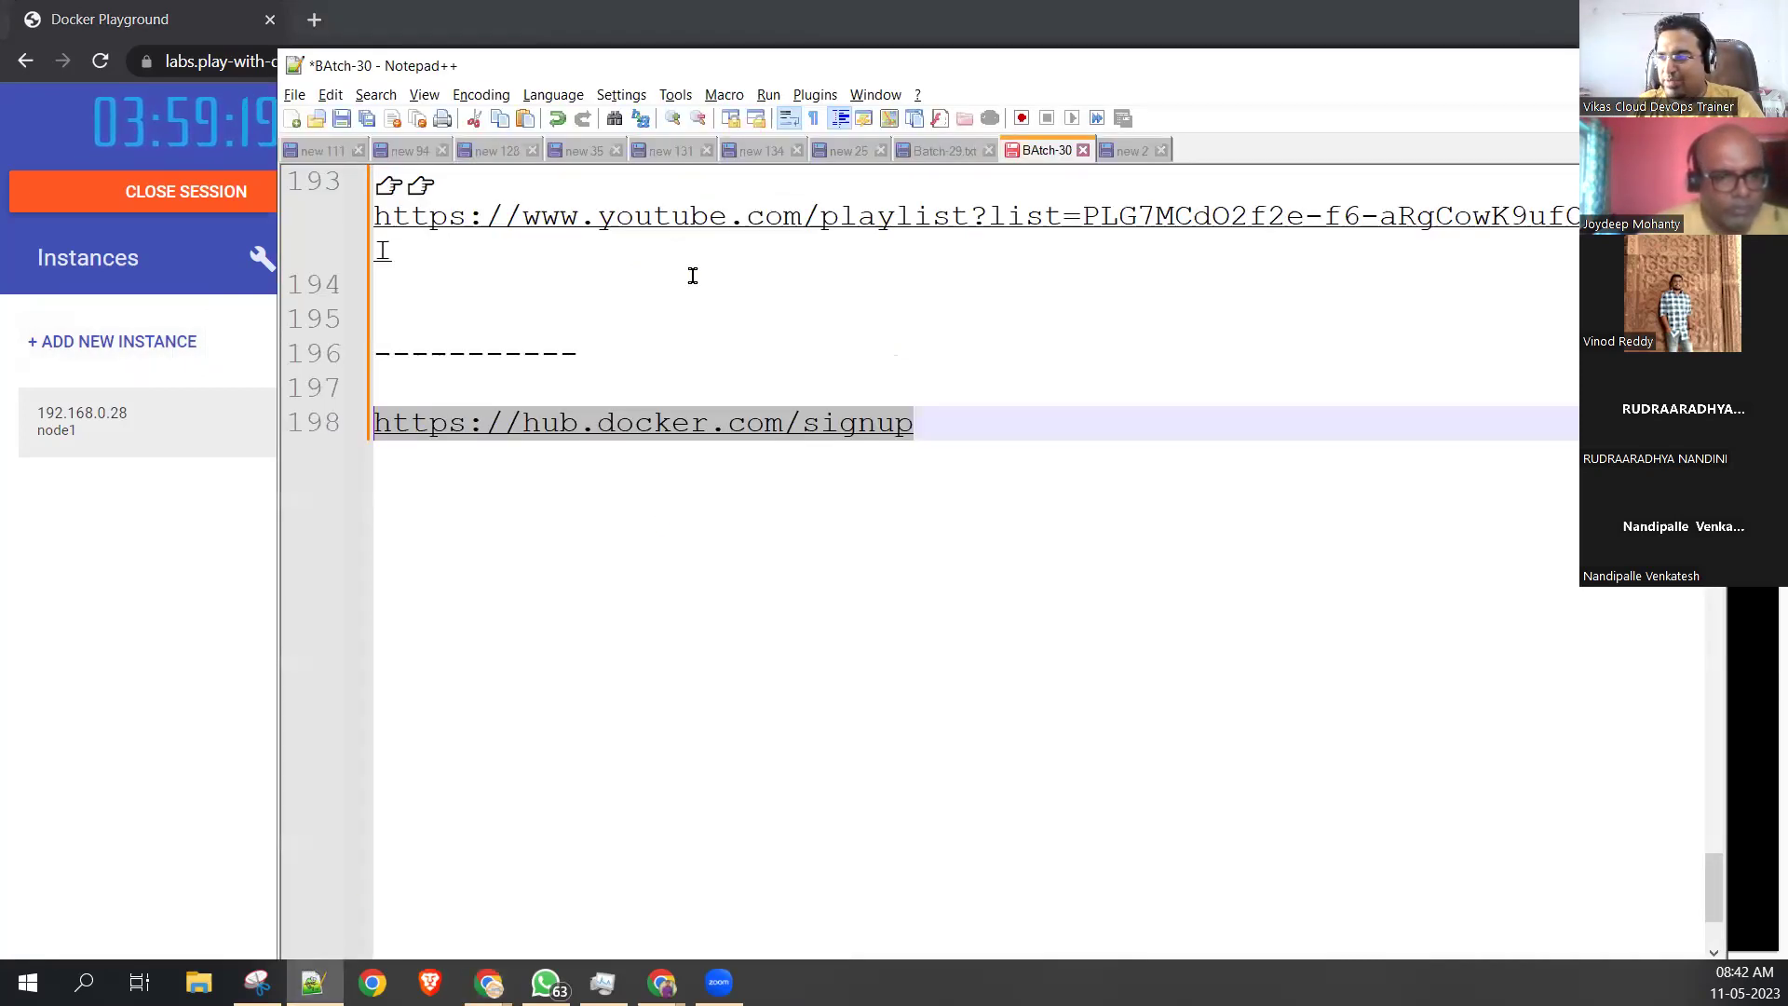
click(964, 427)
key(Return)
key(Return)
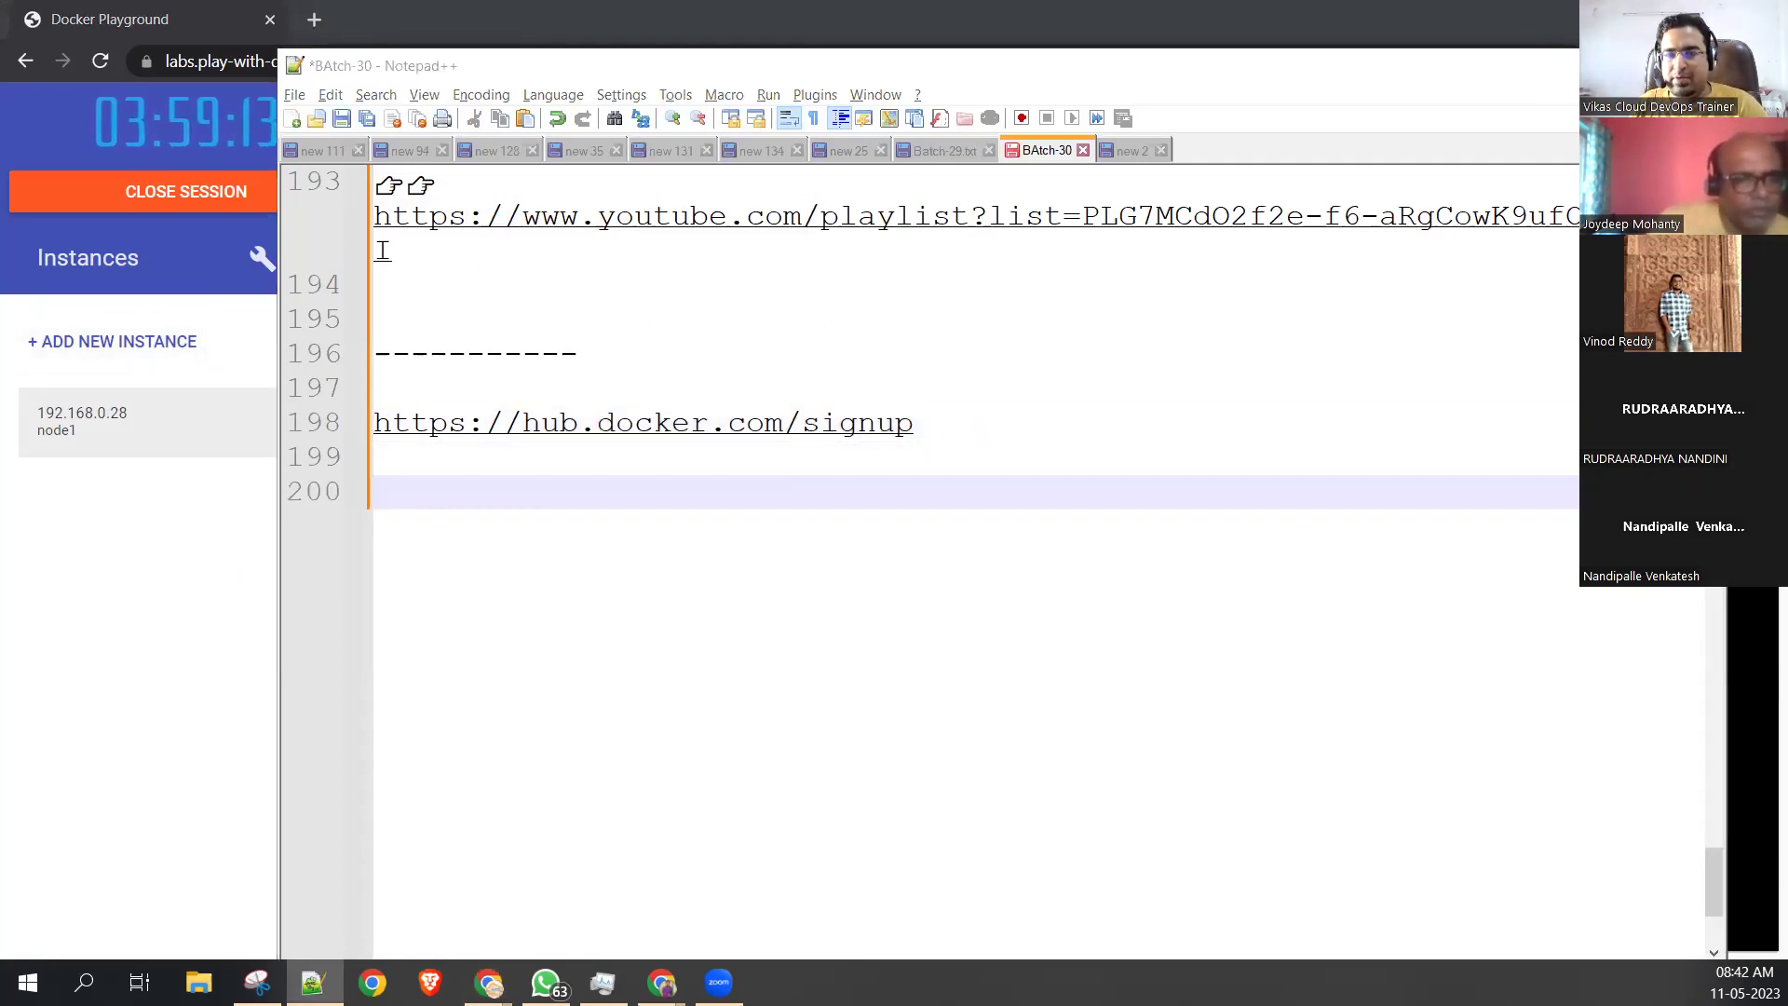
click(421, 507)
key(ctrl+v)
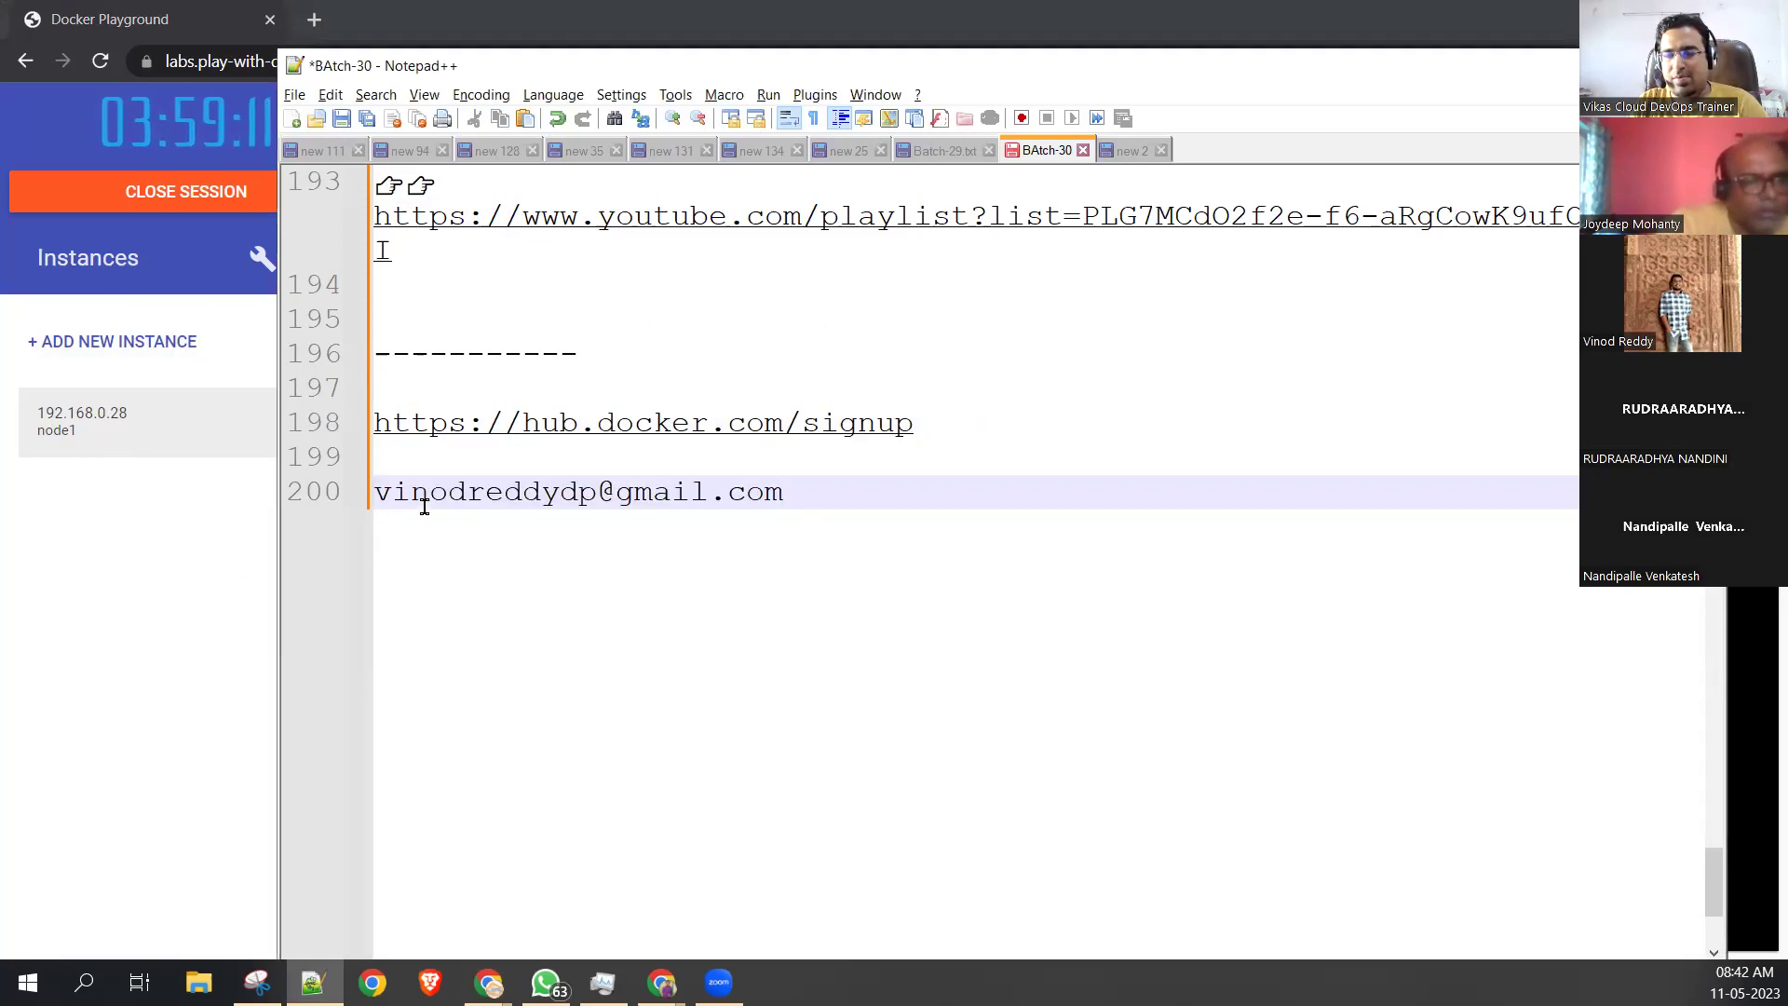
key(Return)
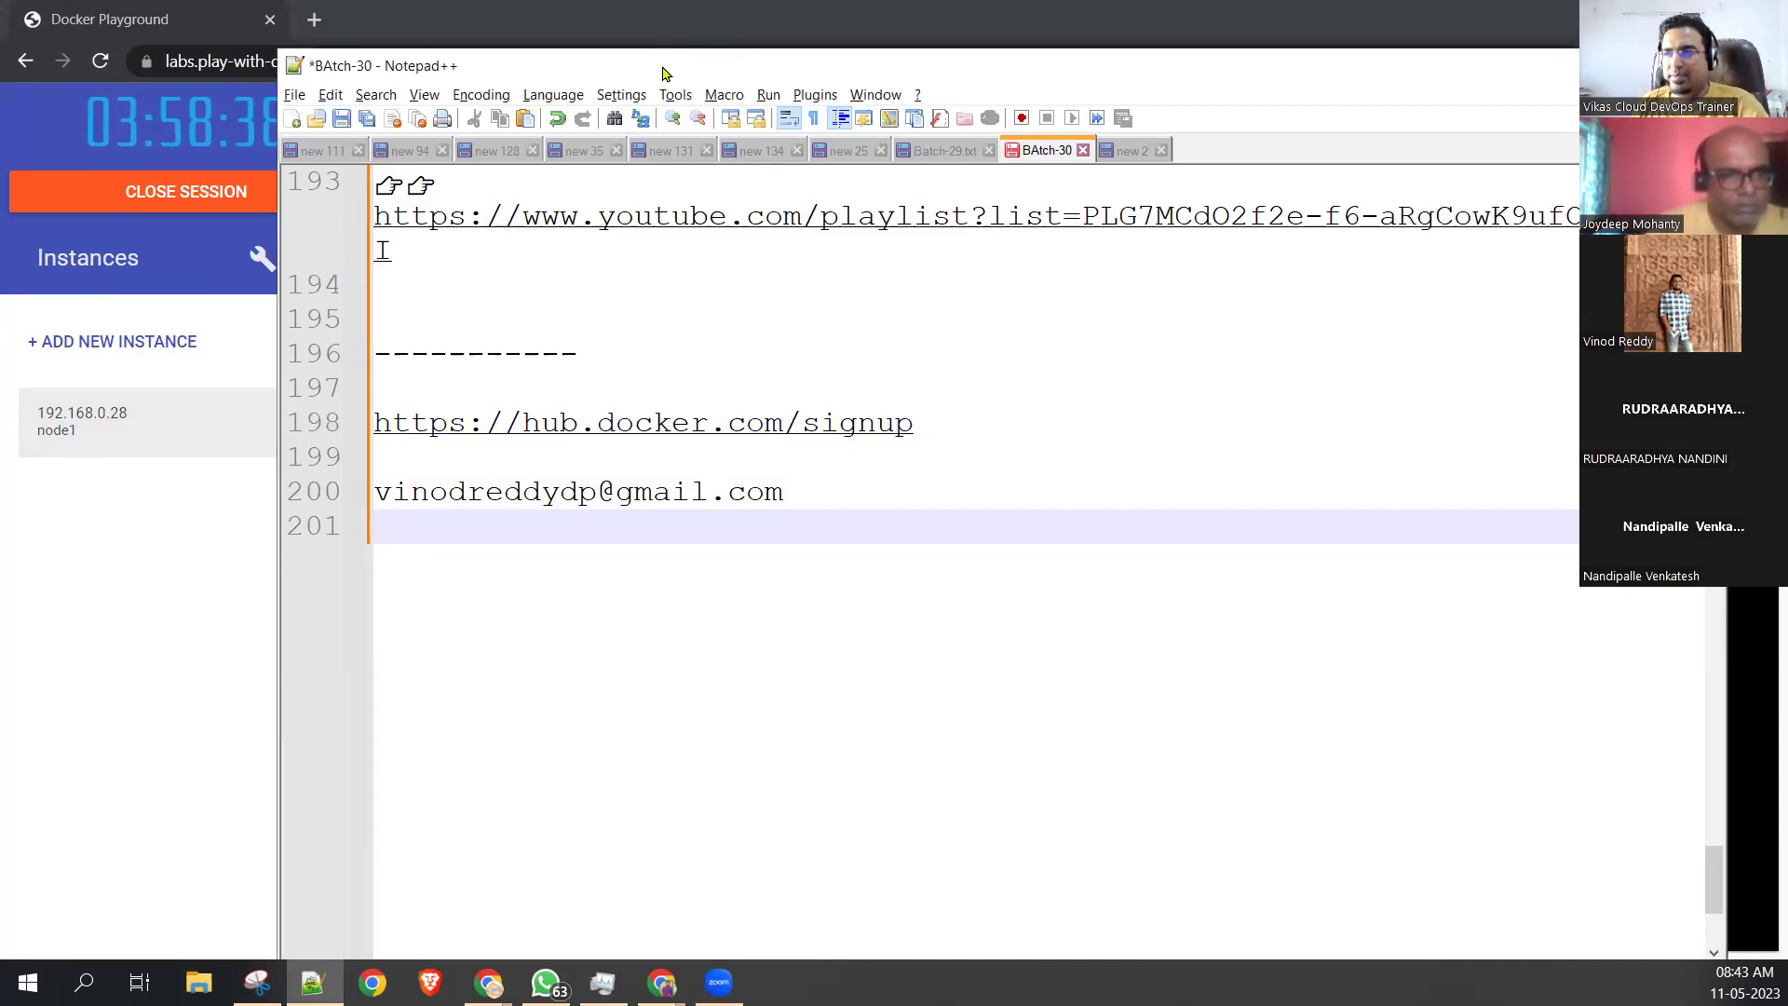
drag(665, 74, 695, 313)
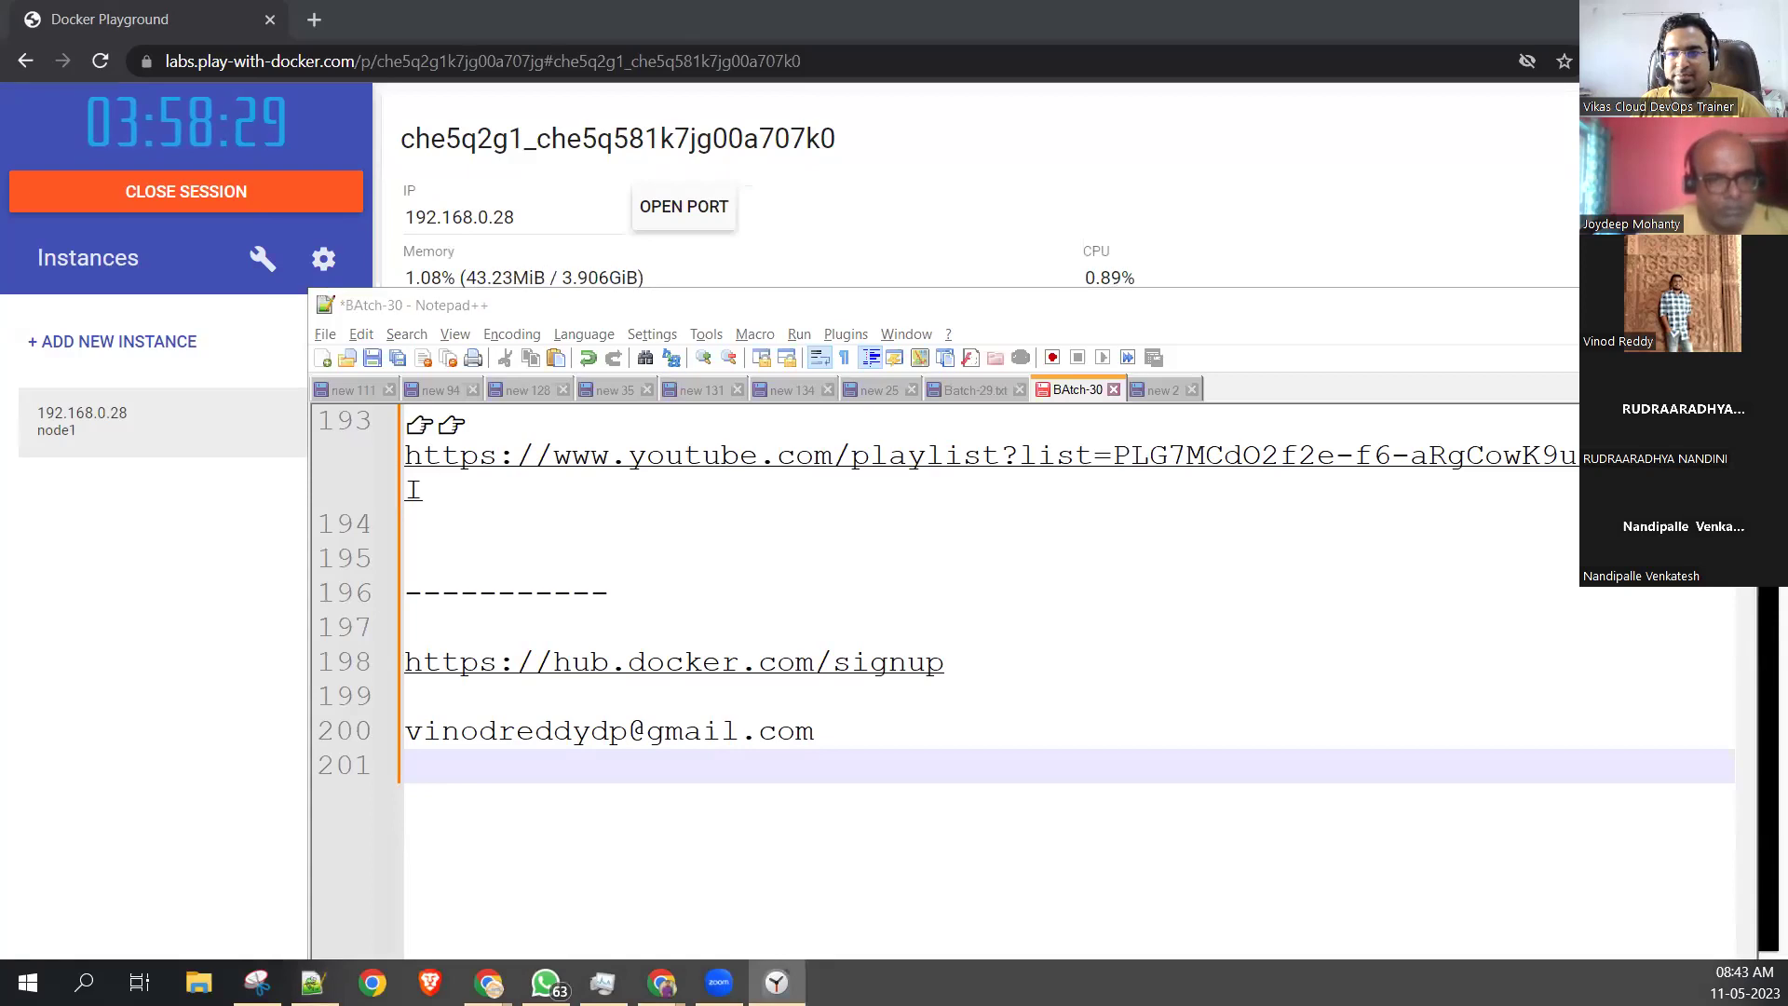
Cut the 2 min break timer to 01 minutes, save it, start the countdown, and move the window aside.
click(864, 500)
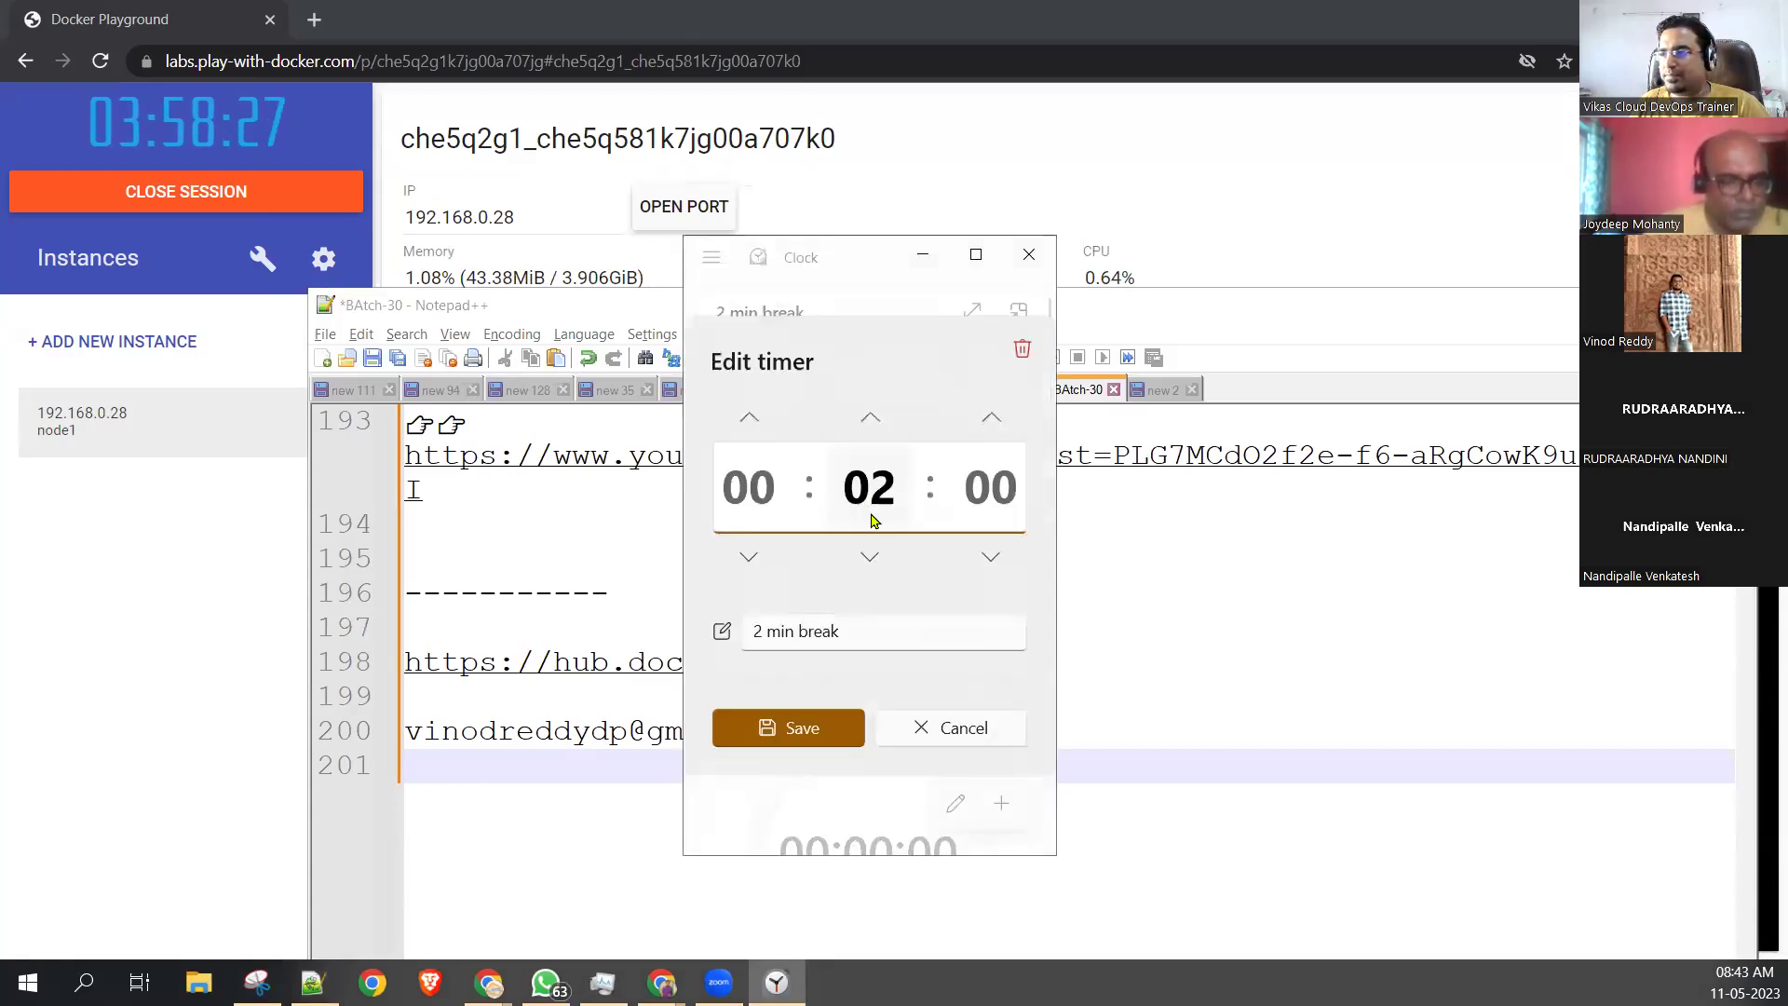
click(870, 556)
click(799, 733)
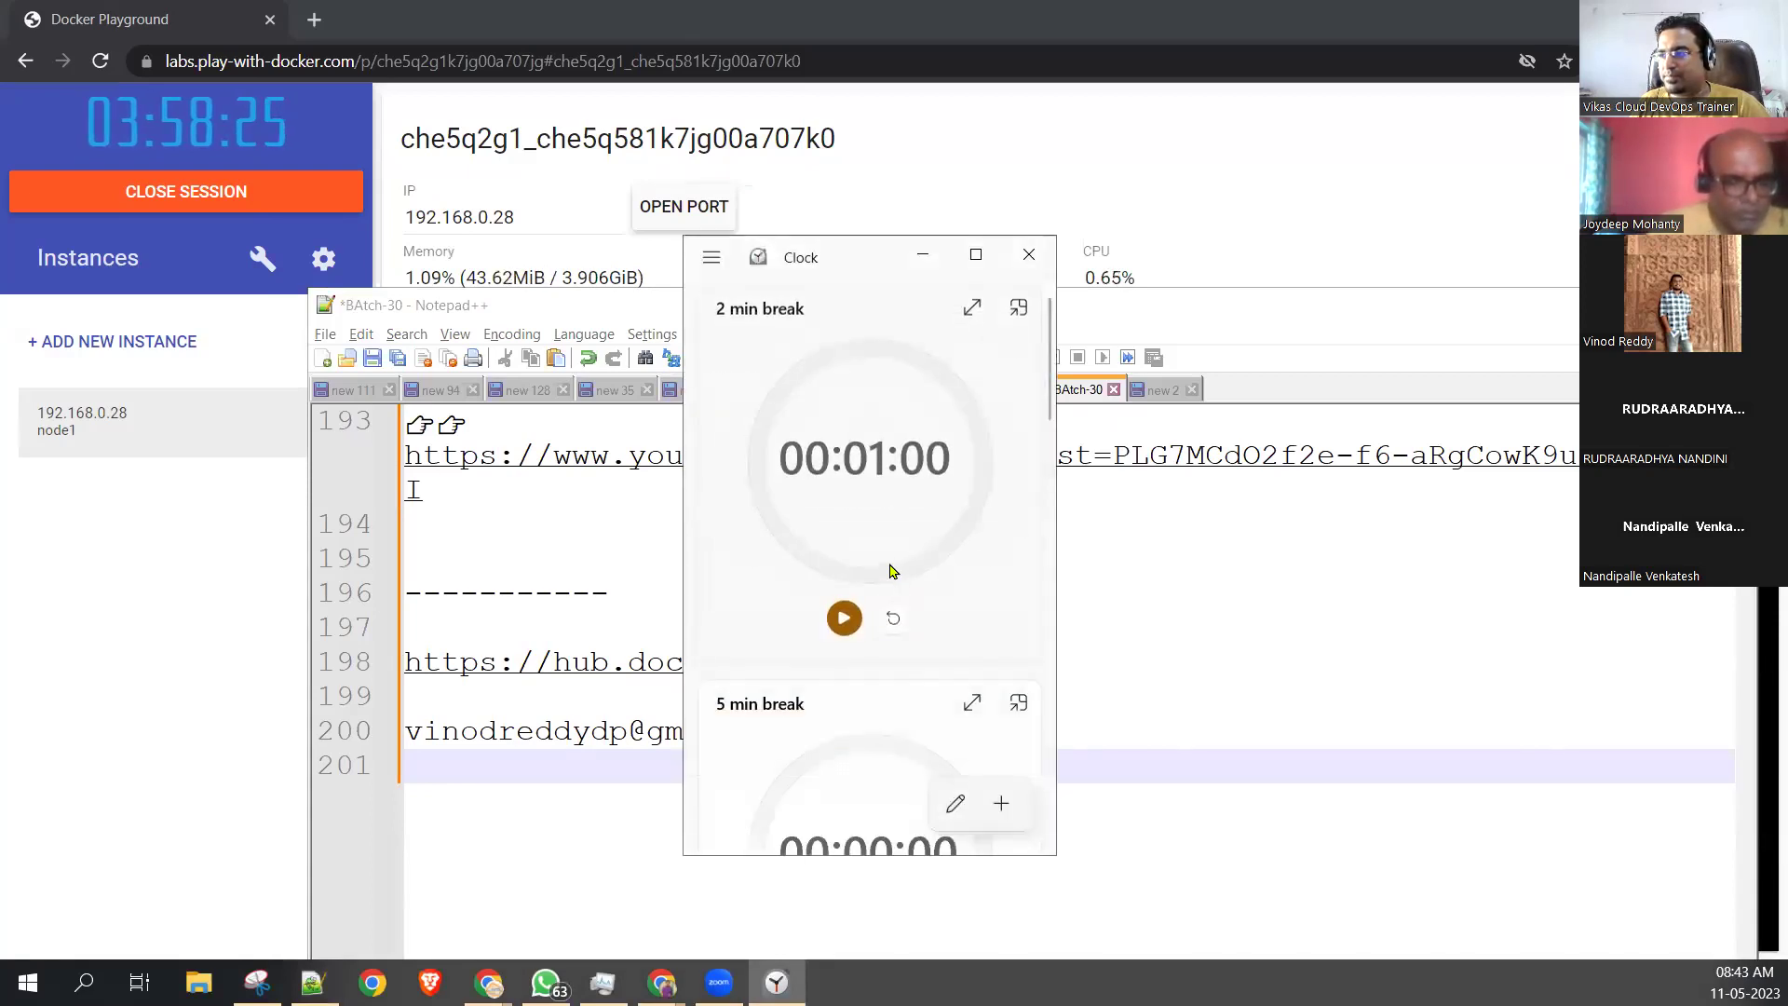
click(843, 617)
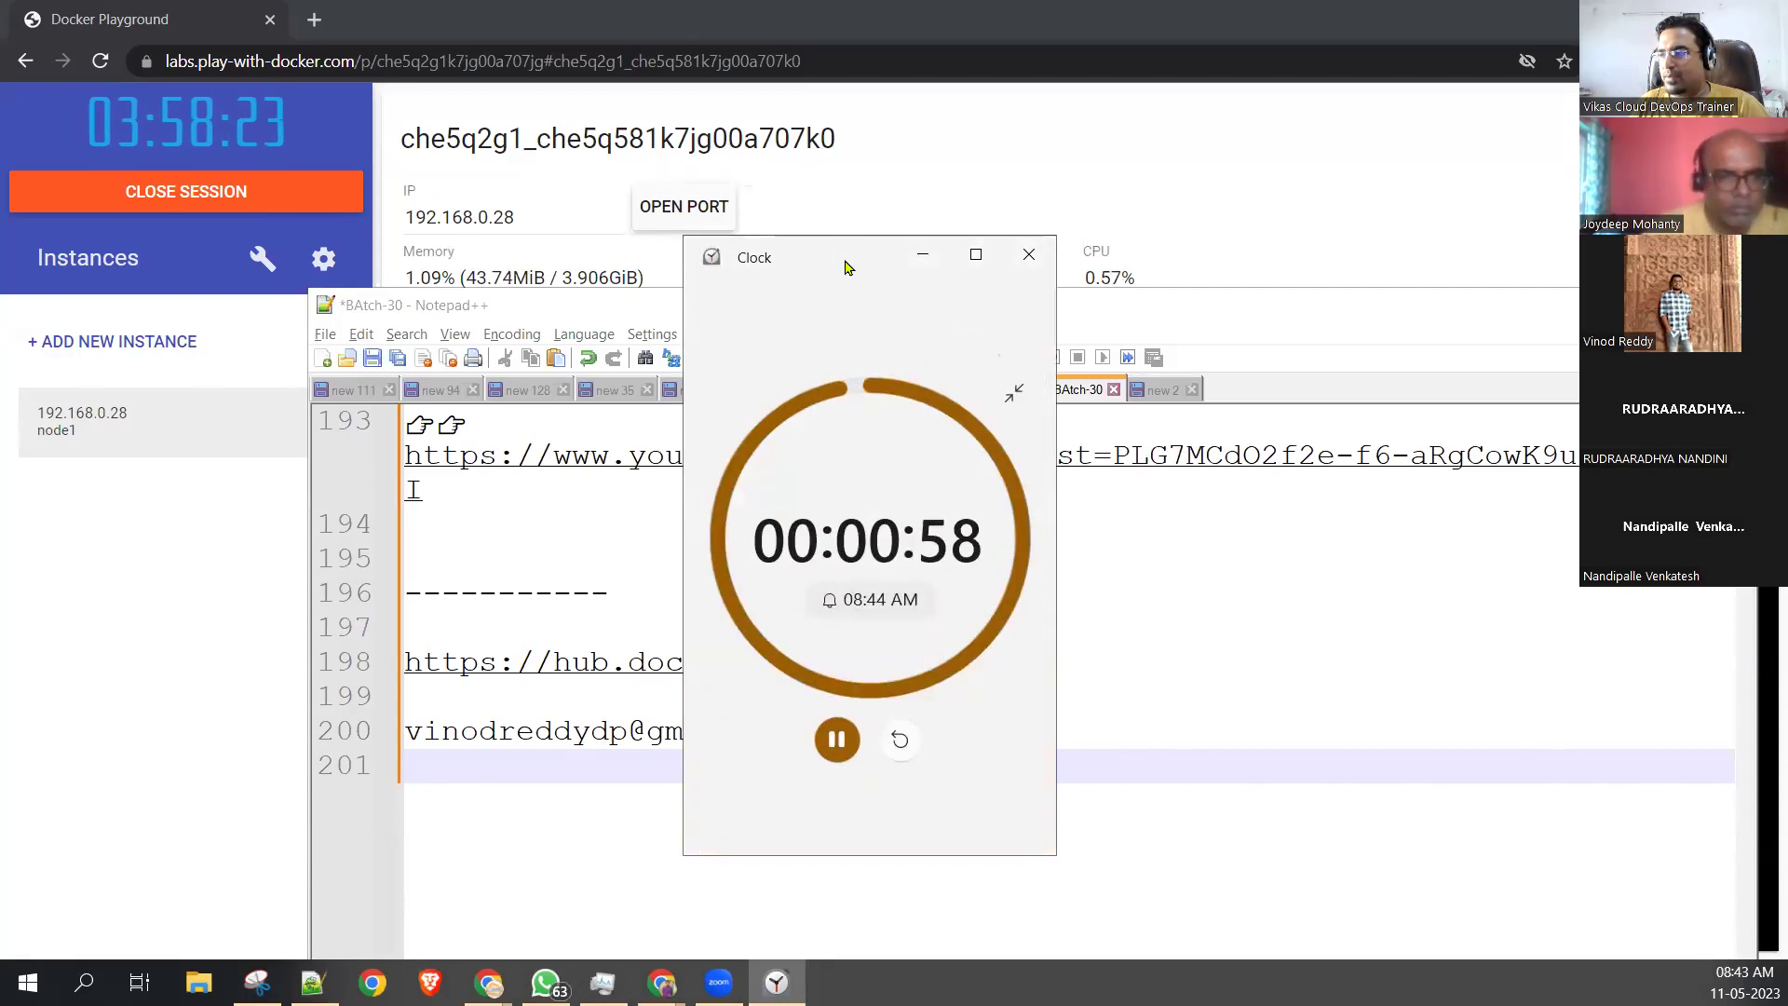
drag(848, 267, 1406, 506)
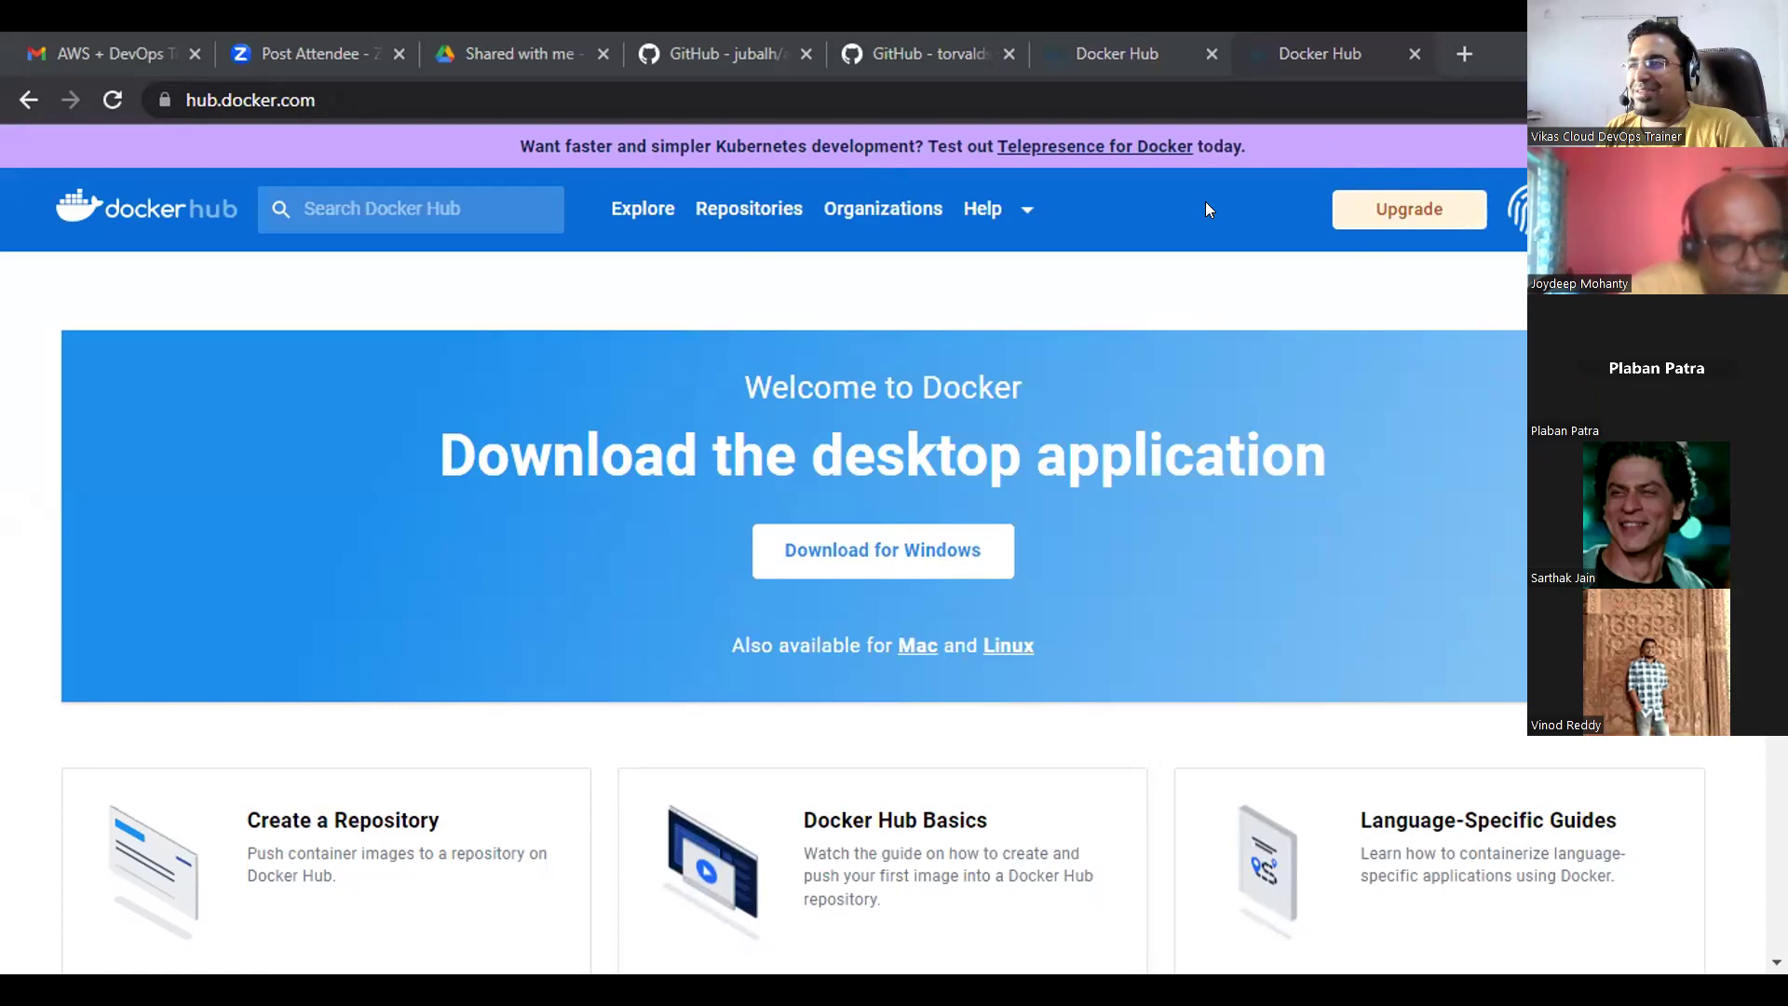
Open the Play with Docker site in a new Chrome tab via a 'docker play' search.
key(ctrl+t)
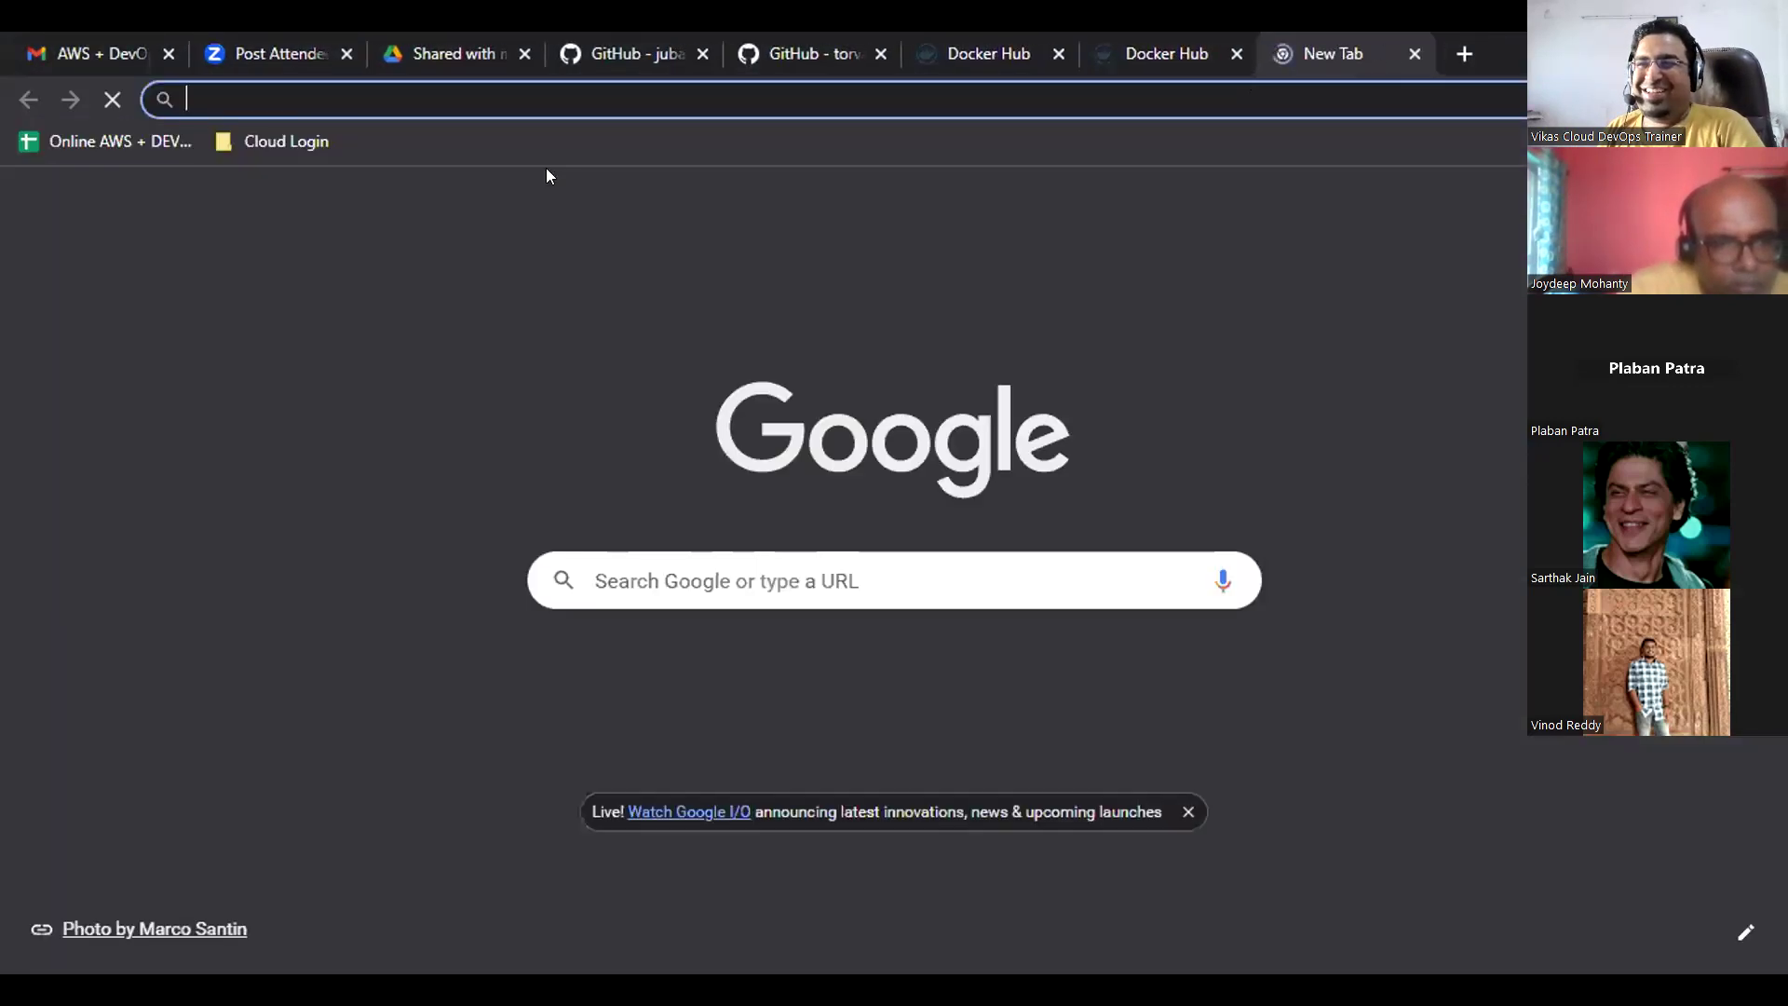
text(docker play)
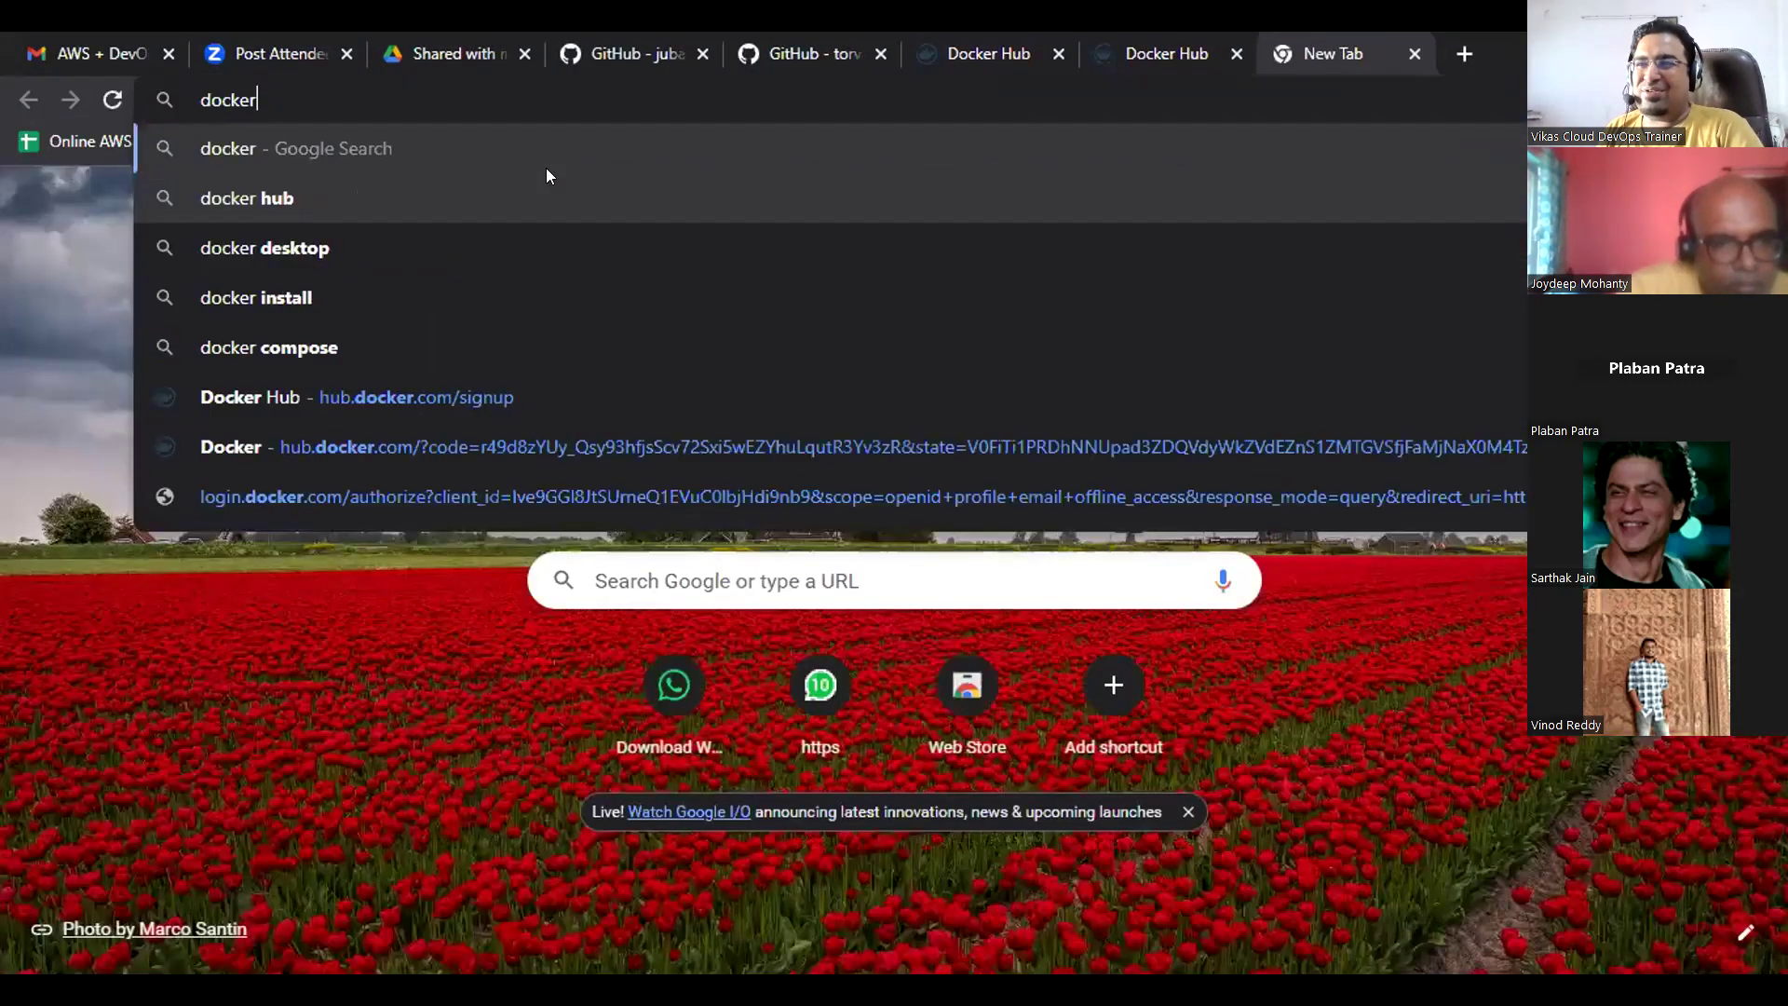
click(383, 211)
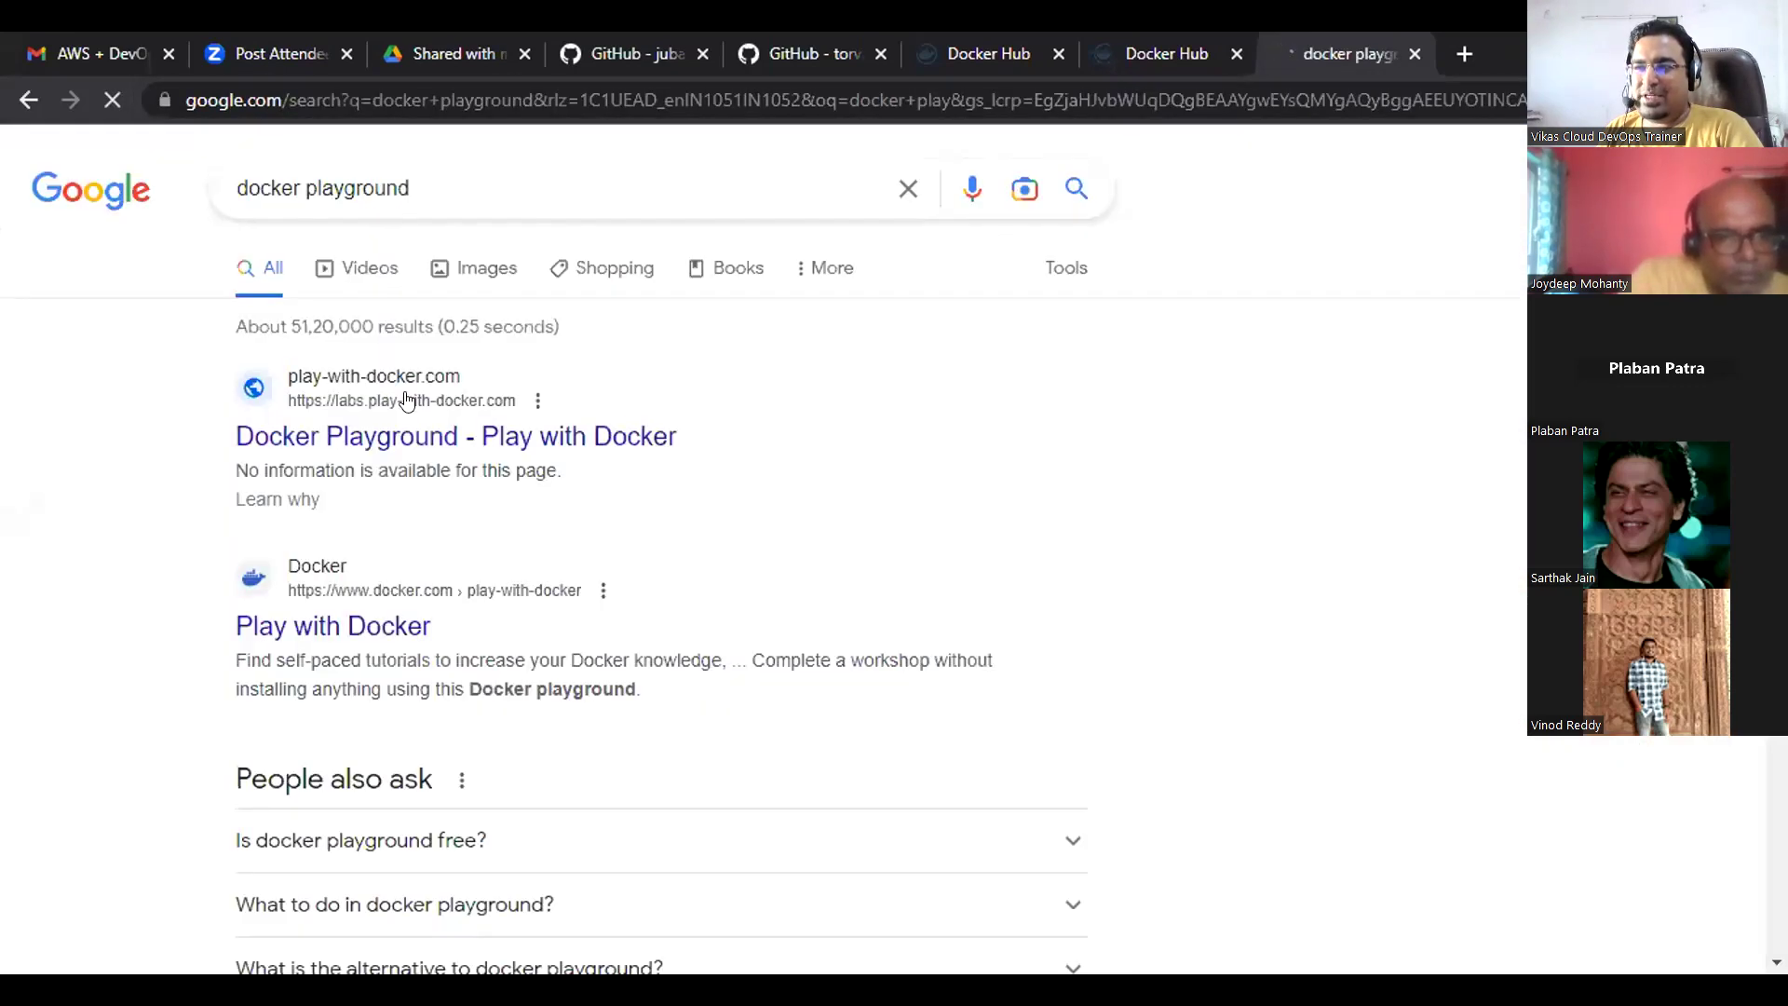
click(405, 436)
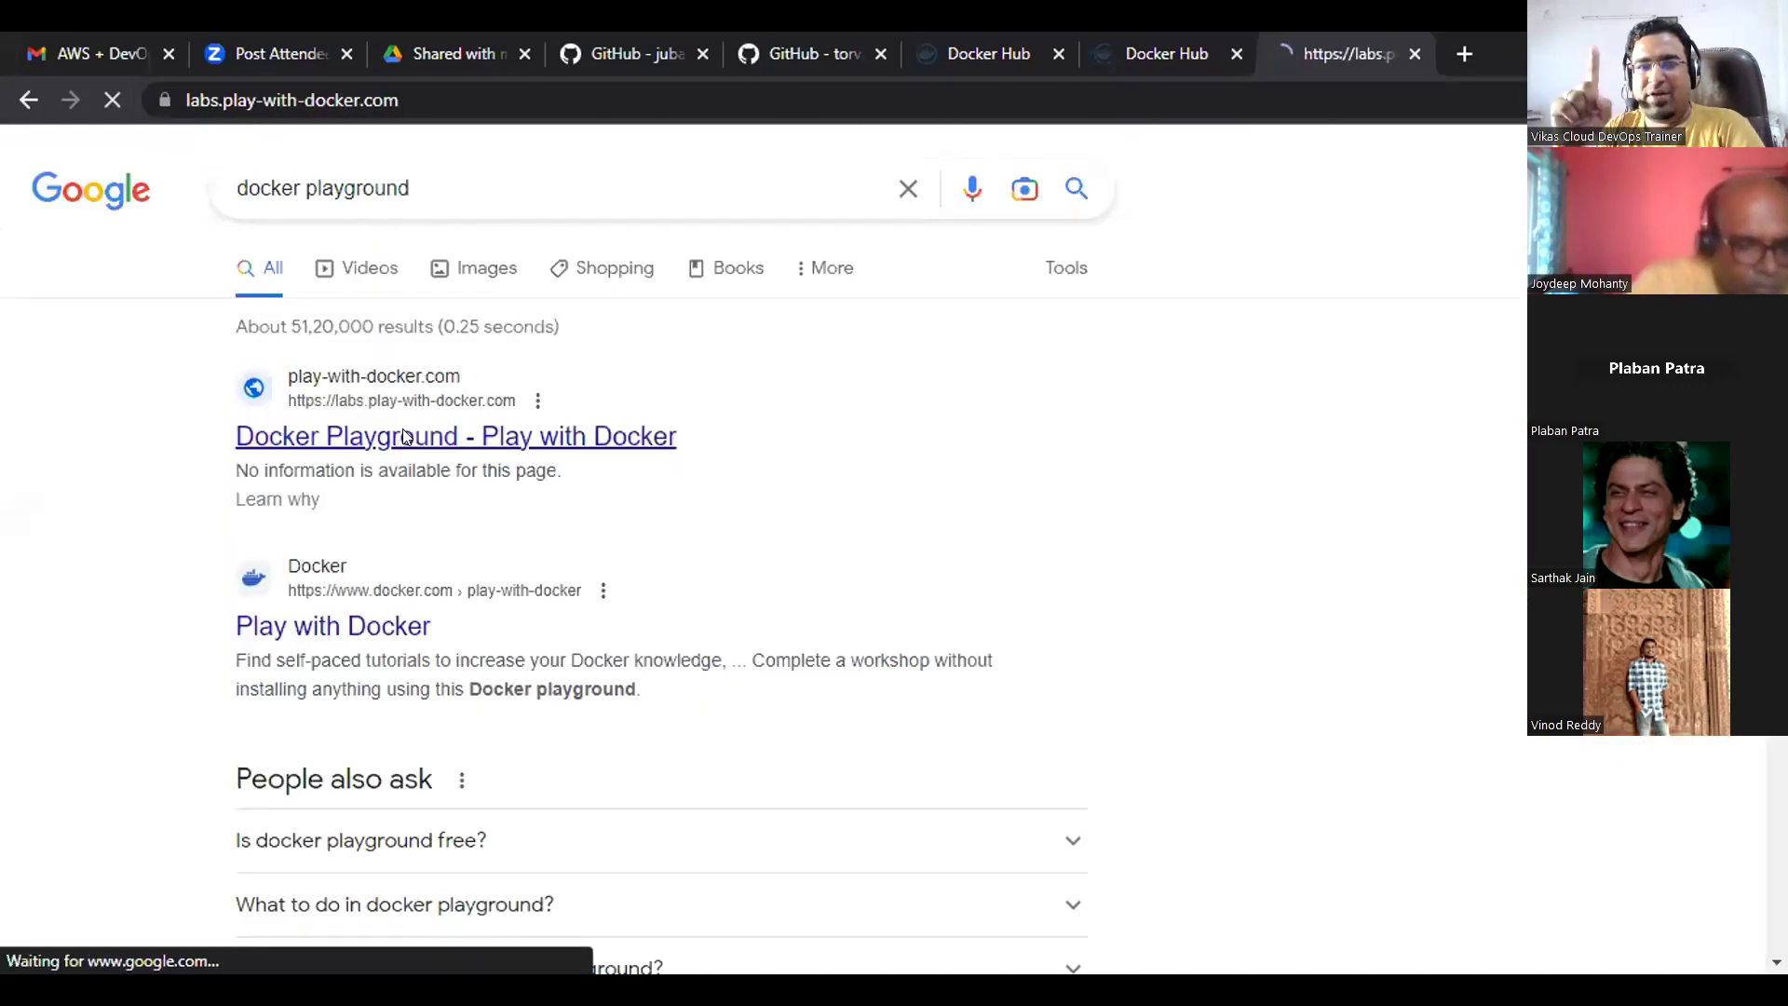
Log in to Play with Docker with the Docker account and start a new playground session.
scroll(762, 605, down, 5)
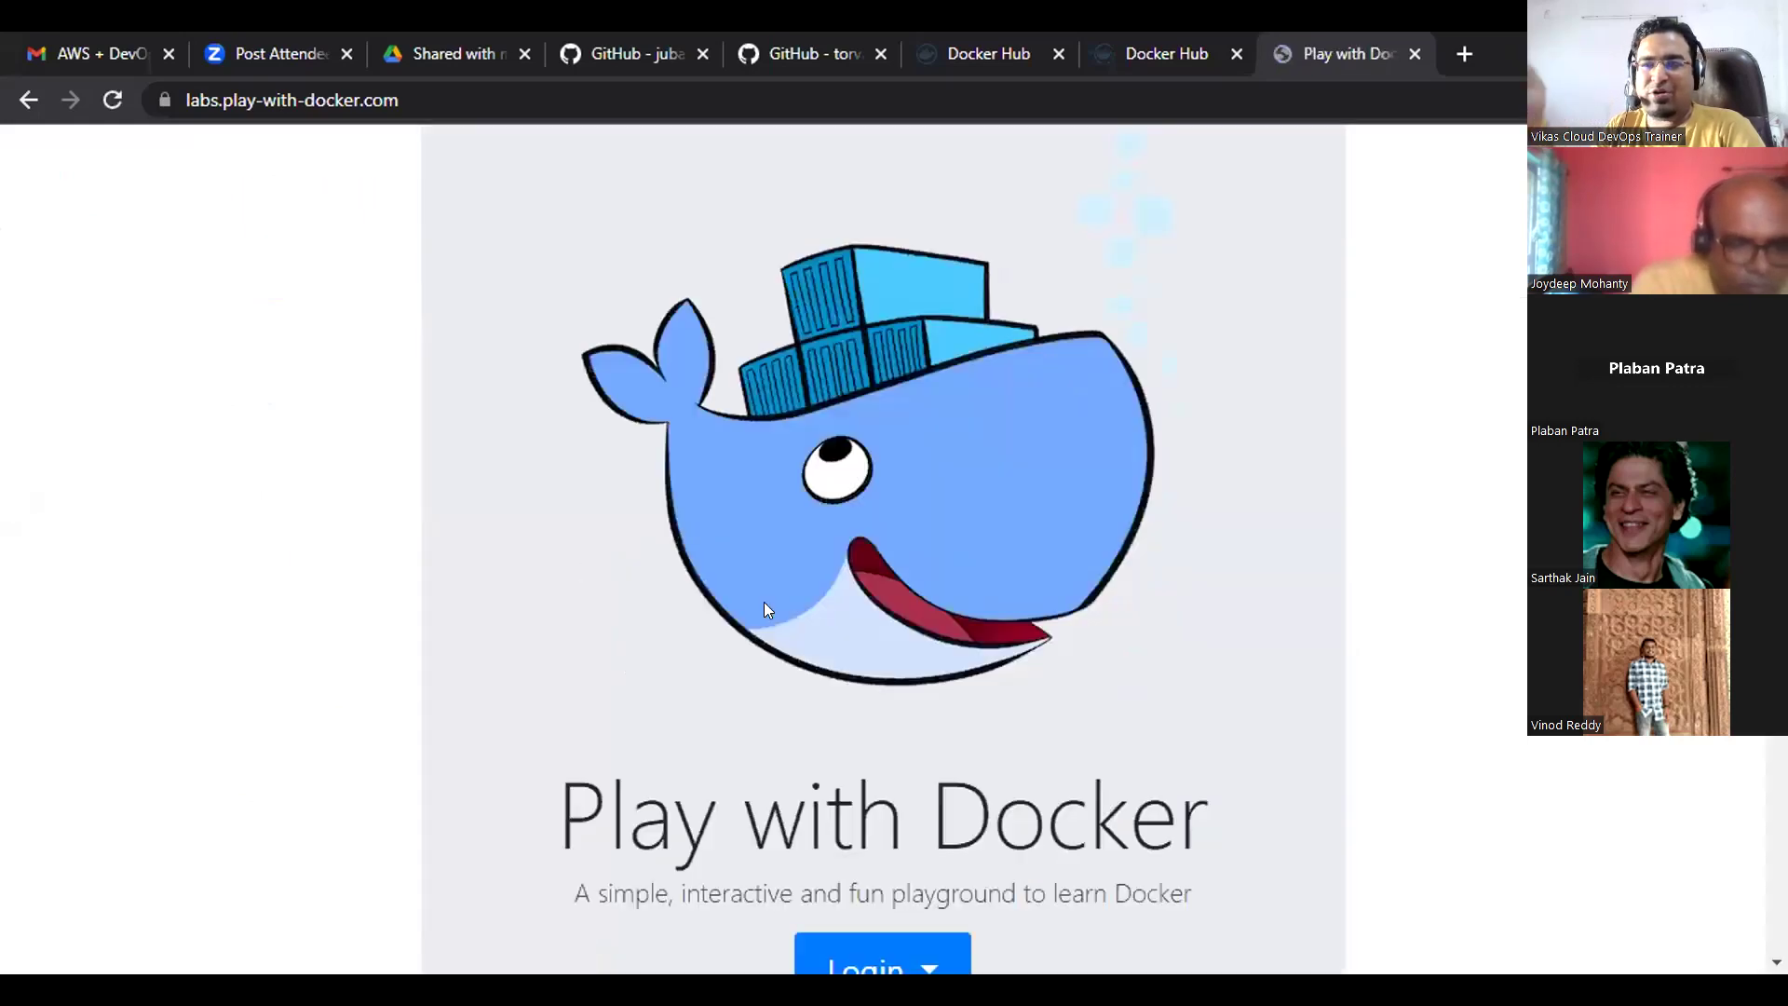
click(929, 735)
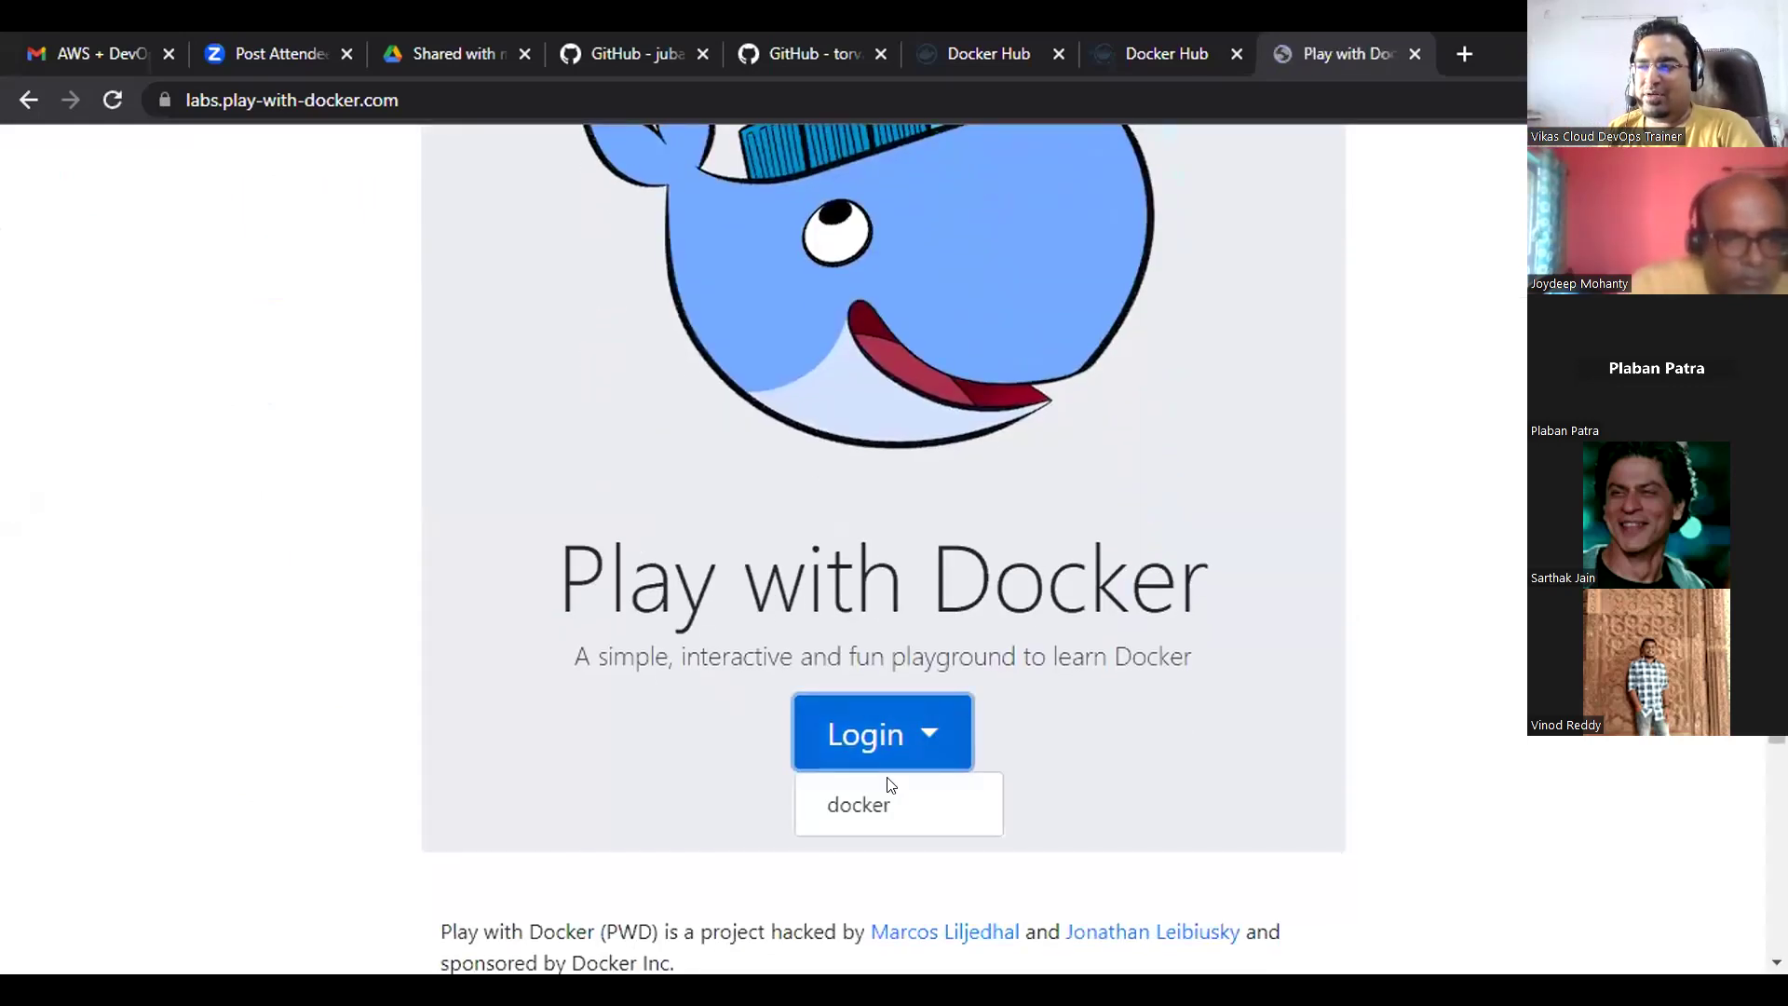
click(872, 803)
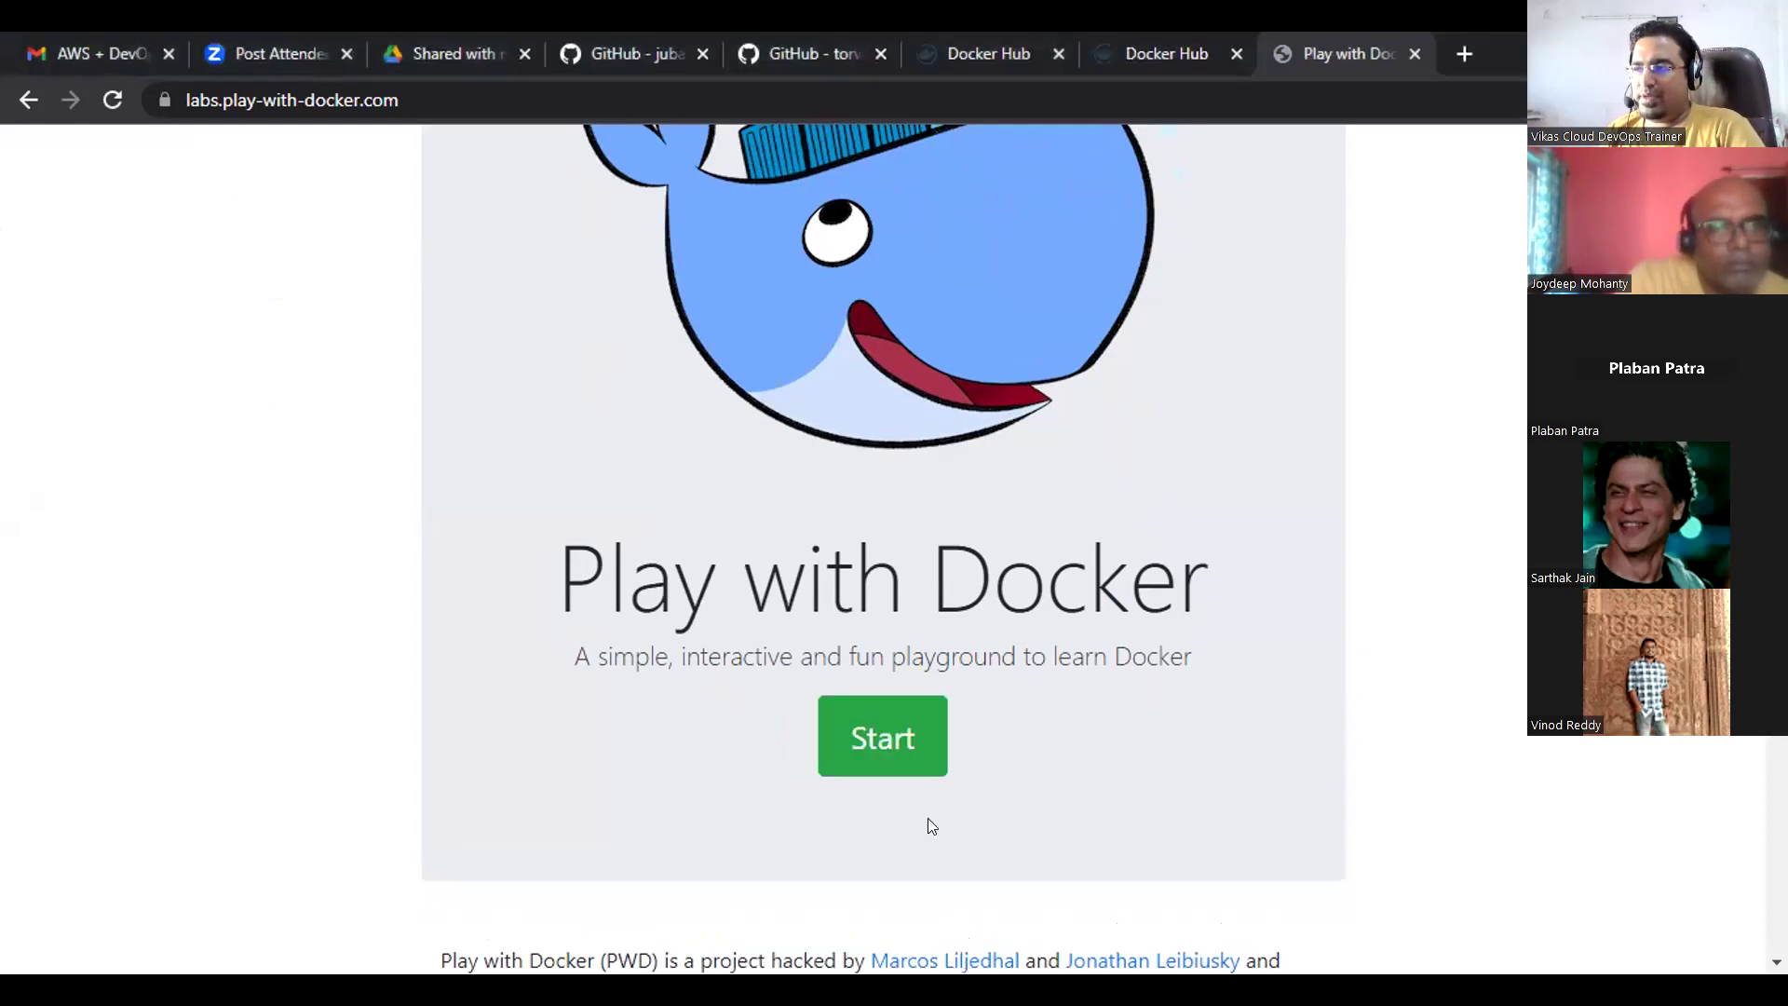
click(898, 762)
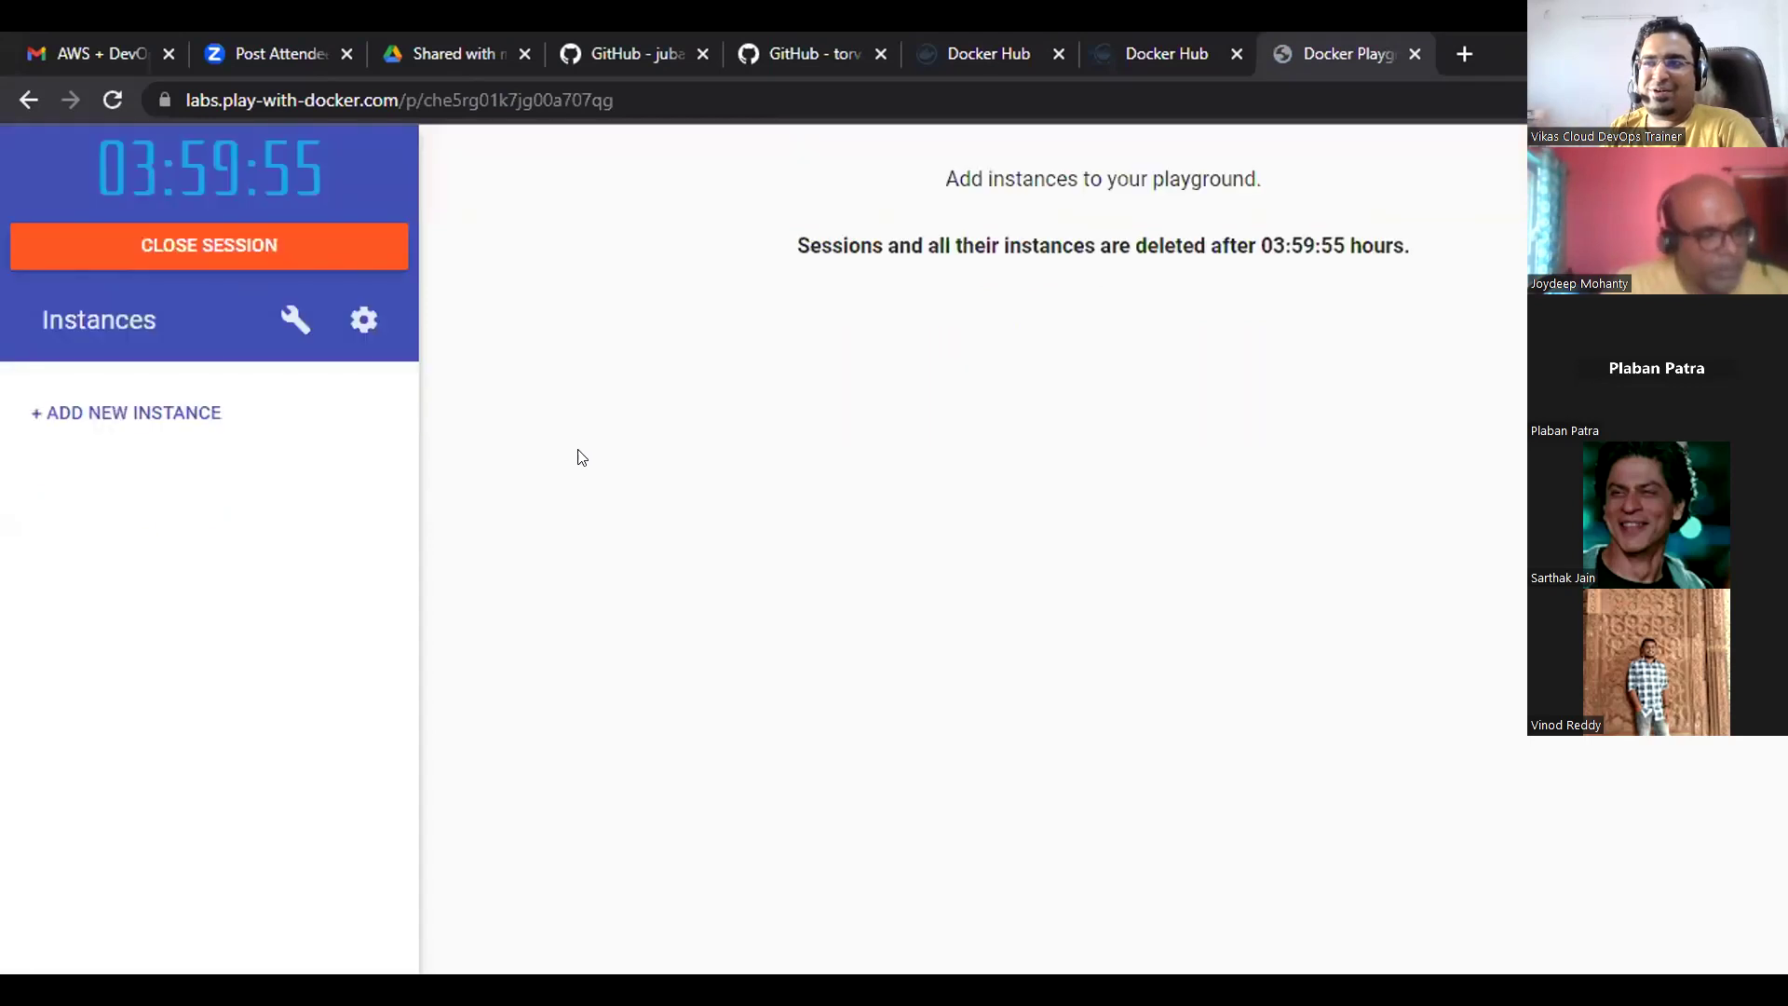
Add a node1 instance to the fresh session and wait for its root terminal.
click(182, 411)
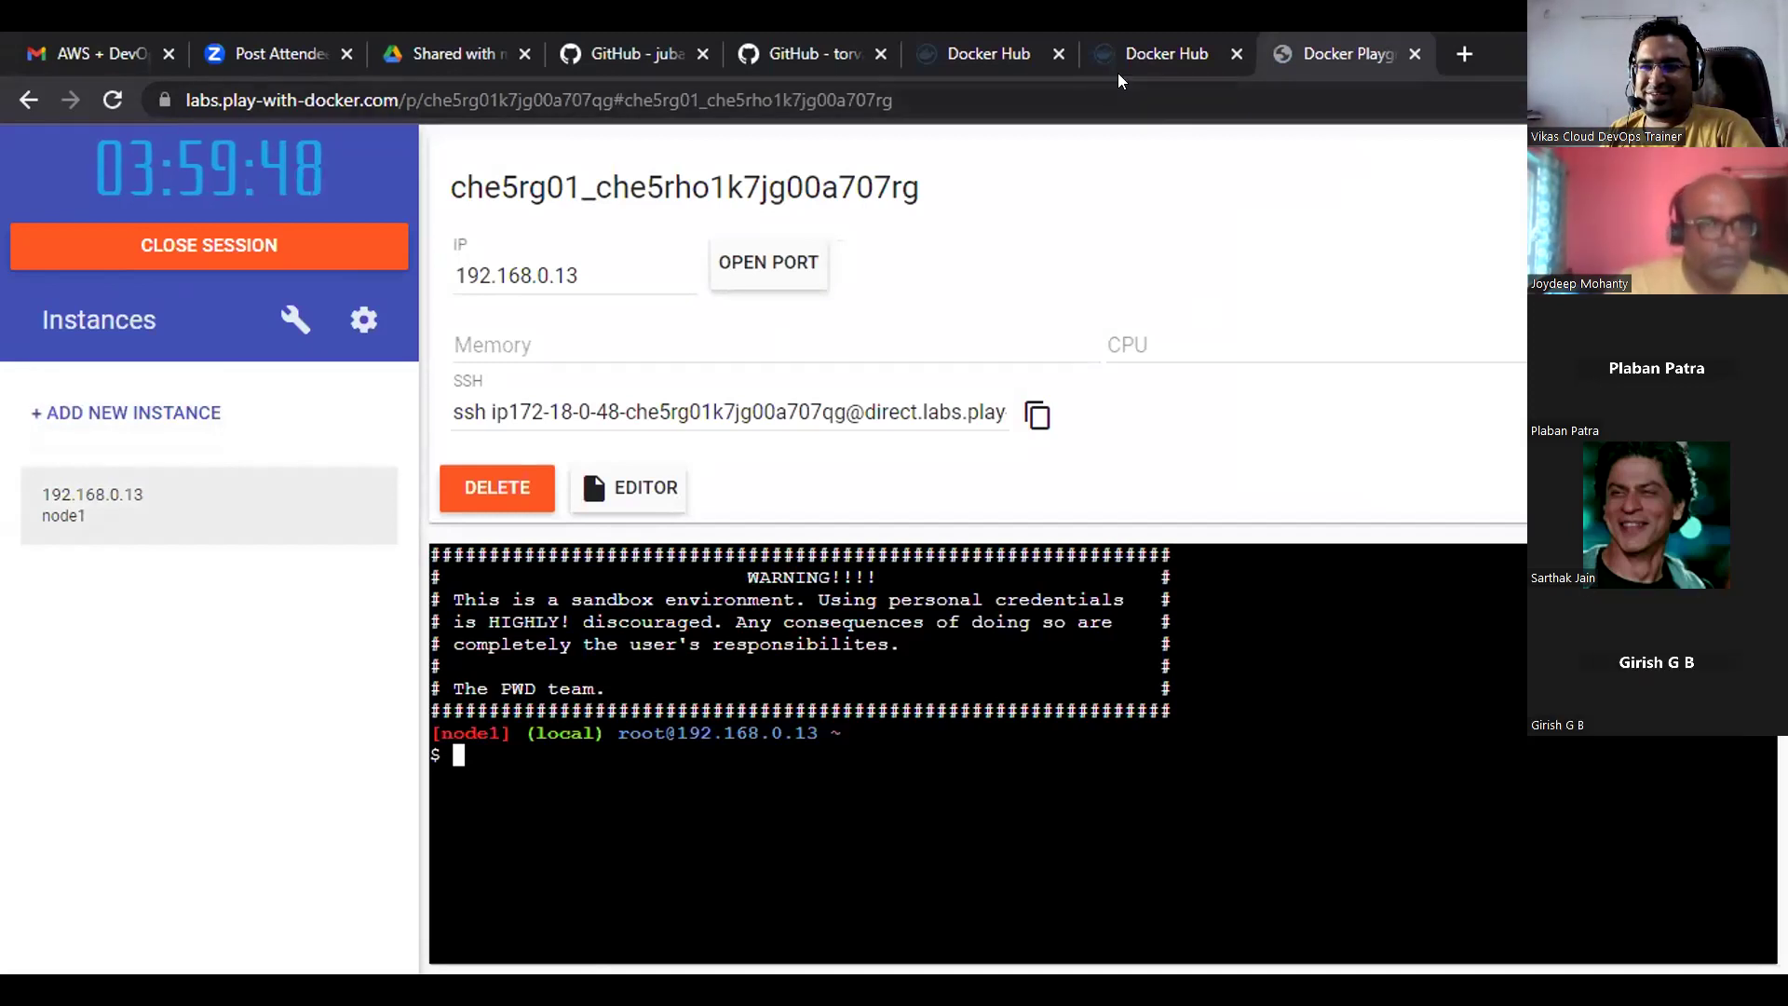
key(alt+s)
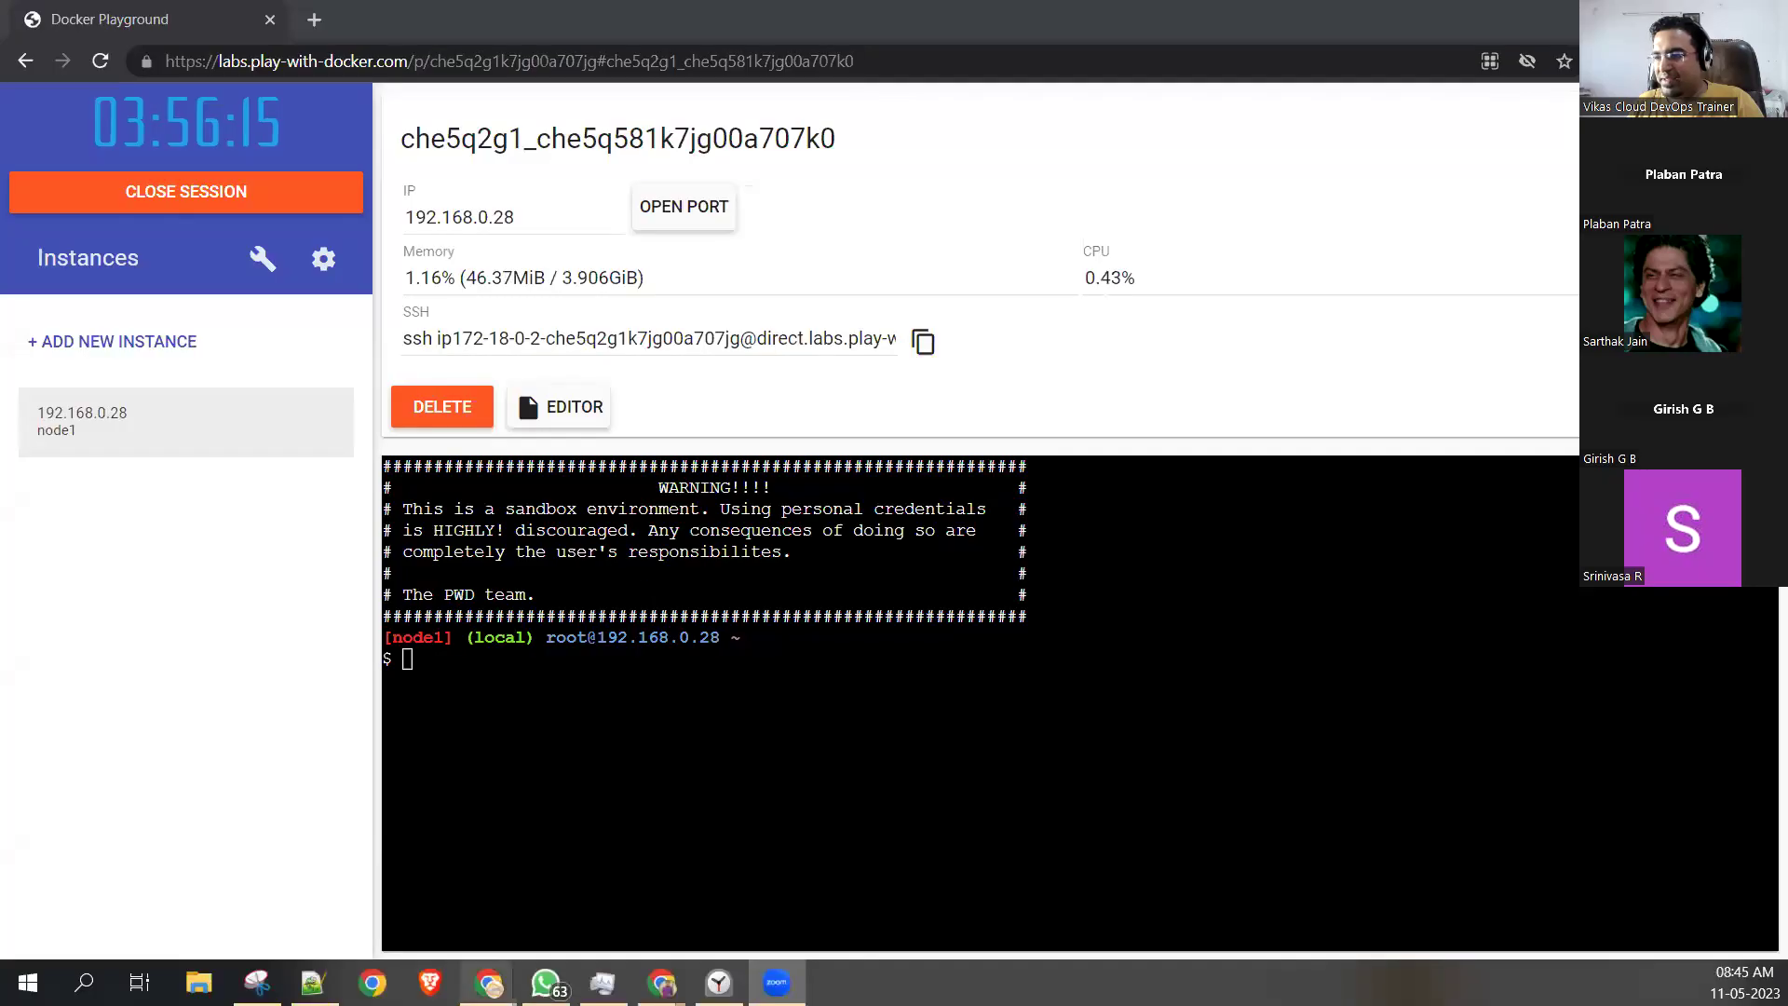
Paste the Play with Docker URL on a new line below the e-mail line in the notes.
click(312, 983)
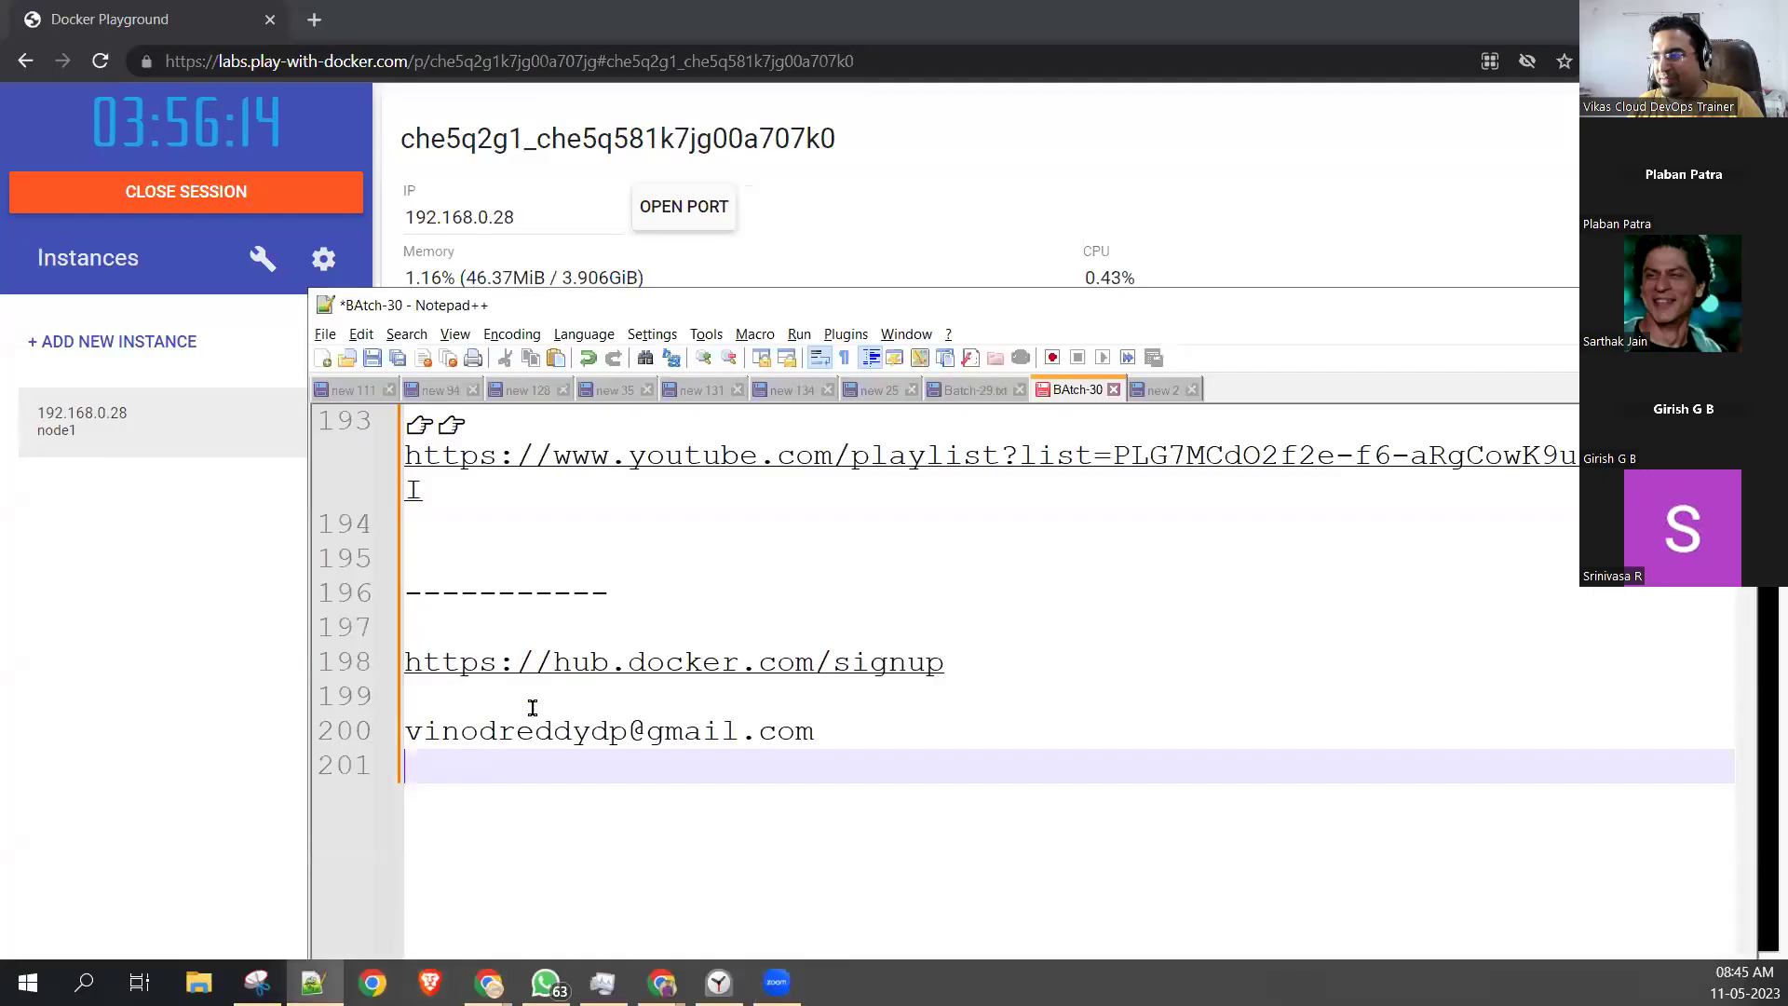
click(949, 736)
click(959, 662)
click(843, 732)
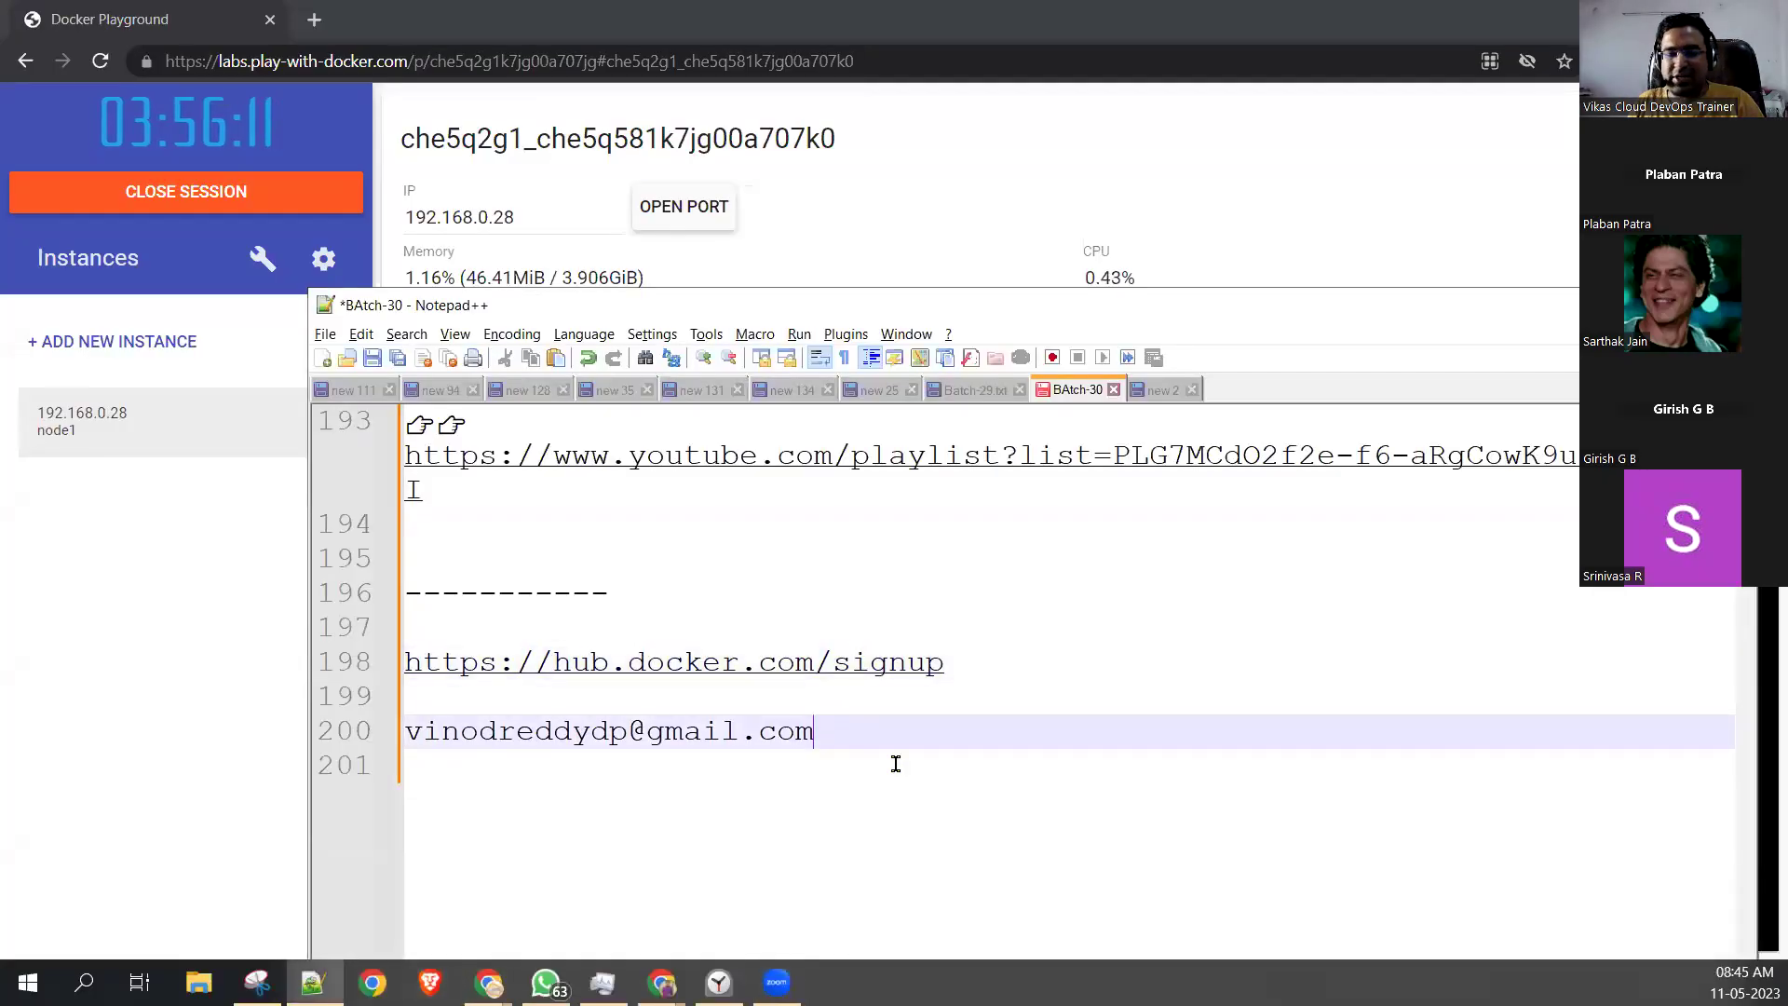
key(Return)
key(Return)
text(https://labs.play-with-docker.com/)
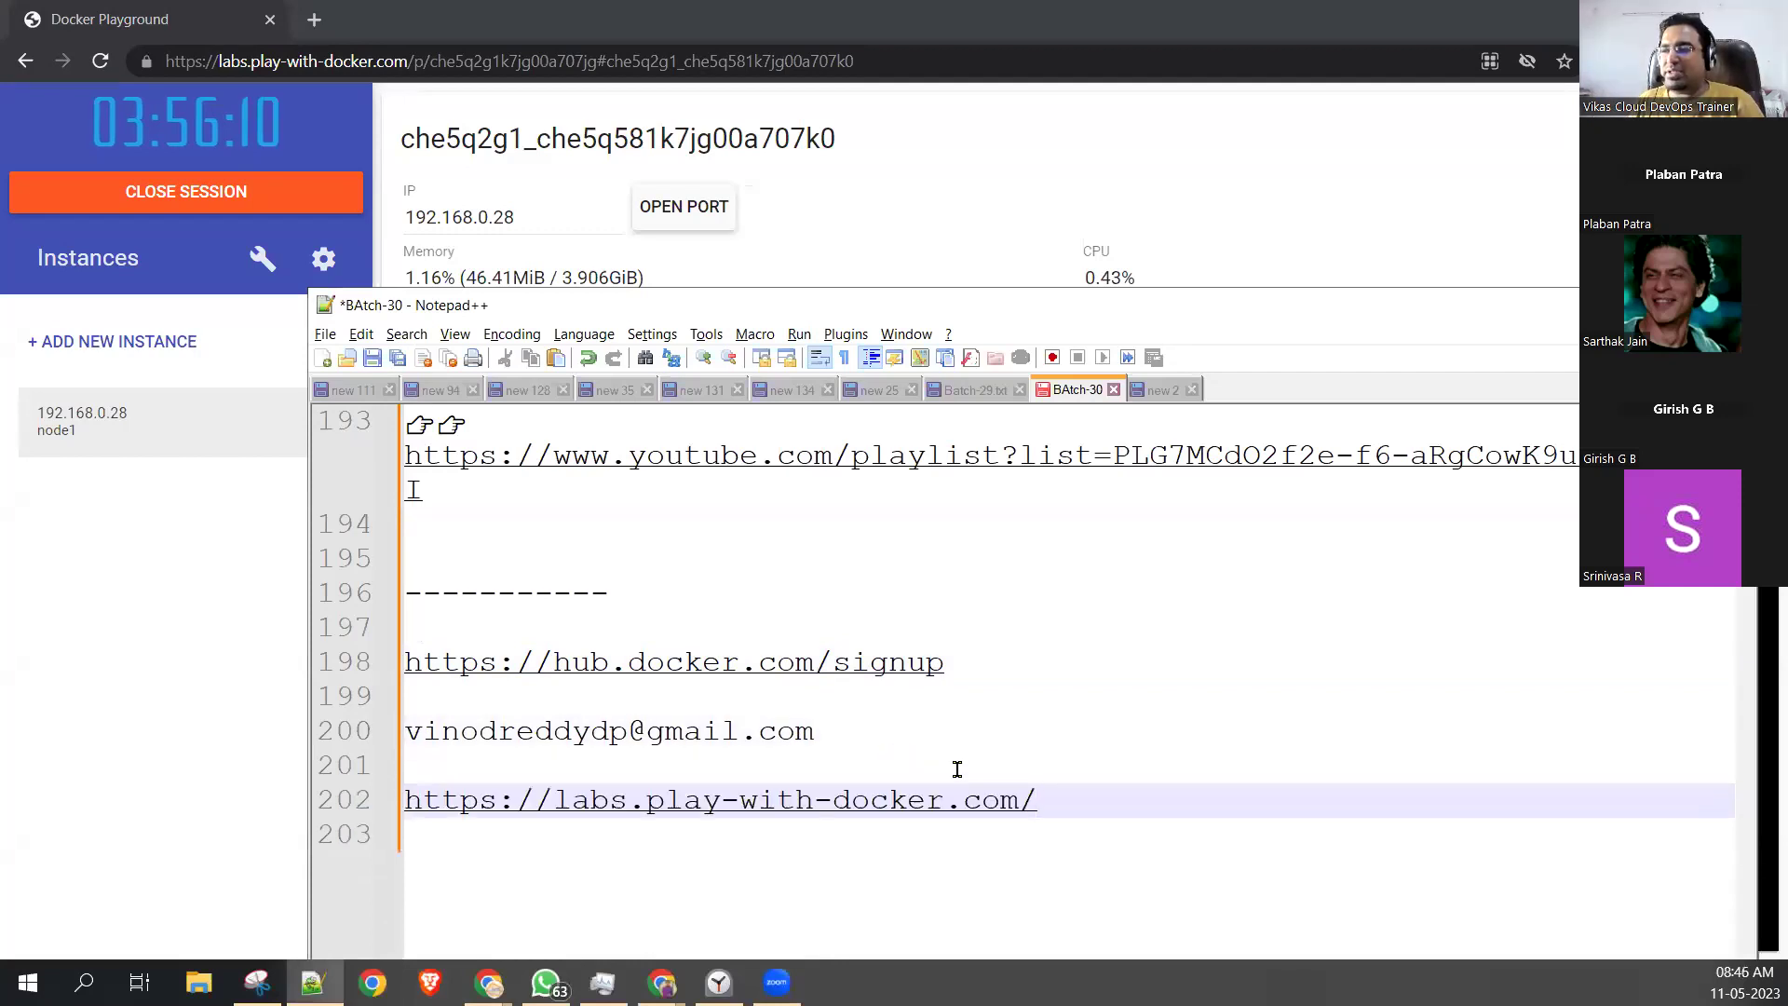
Label the signup link 'create account here' and the Play with Docker URL 'playhere'.
click(1047, 662)
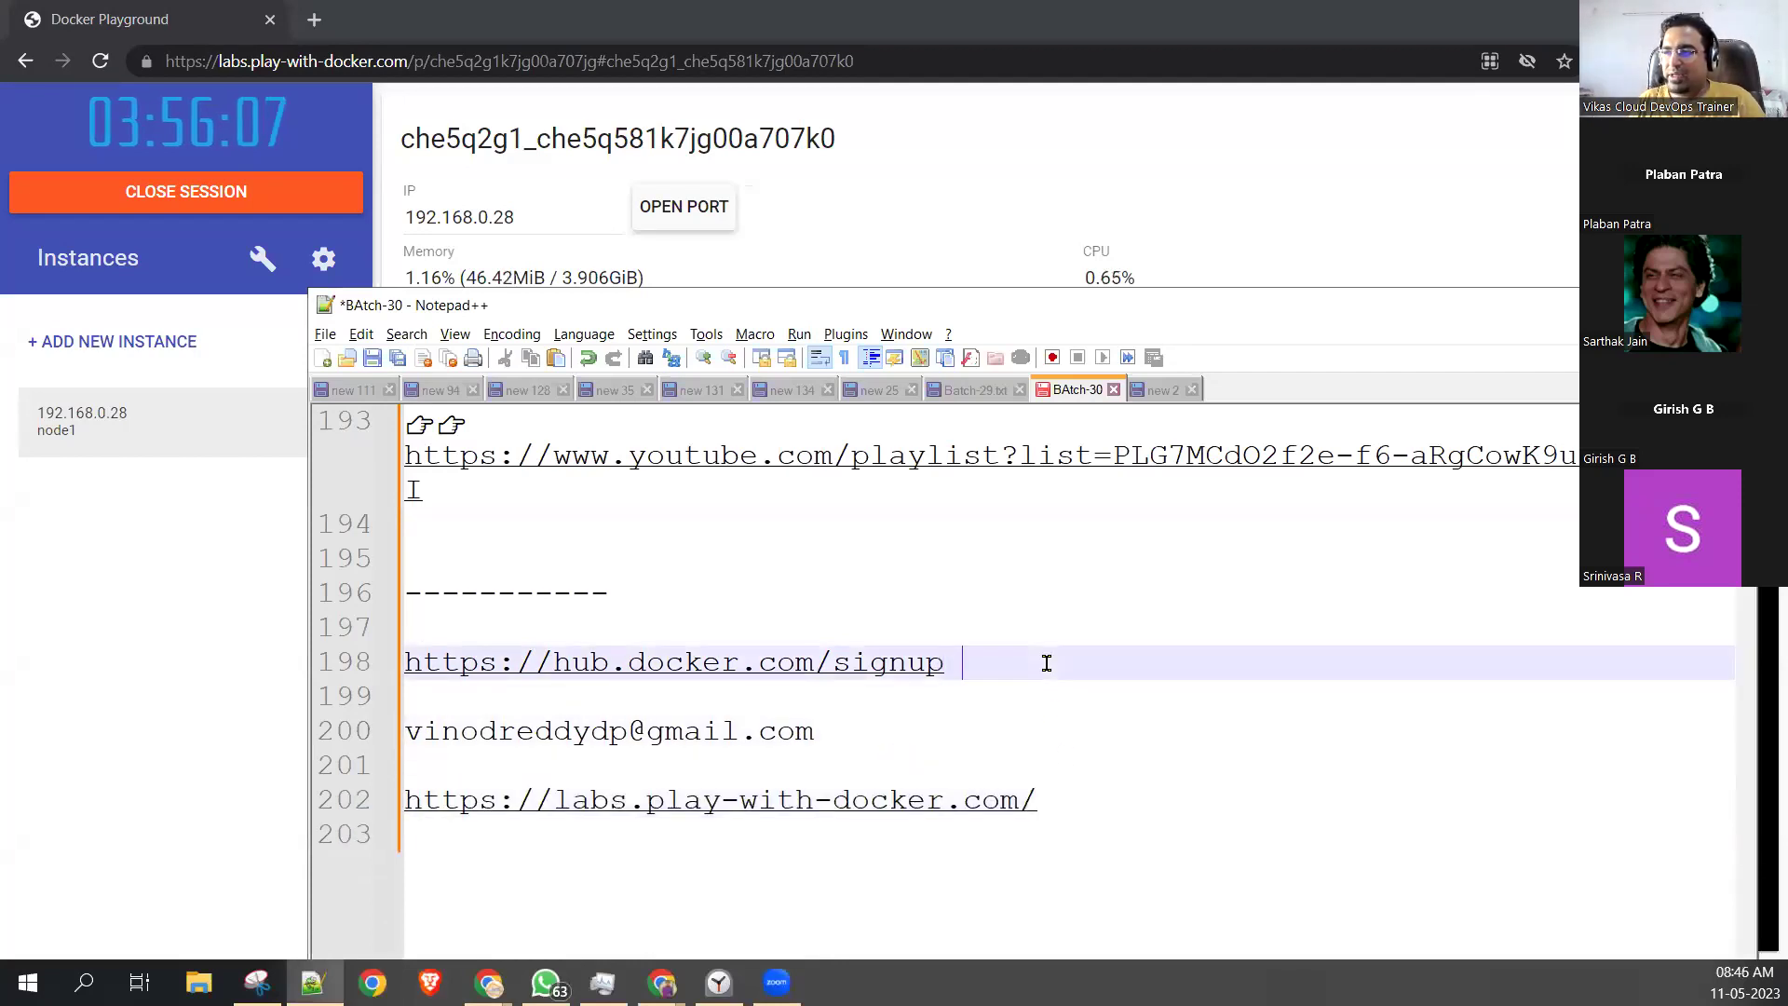
text(create a)
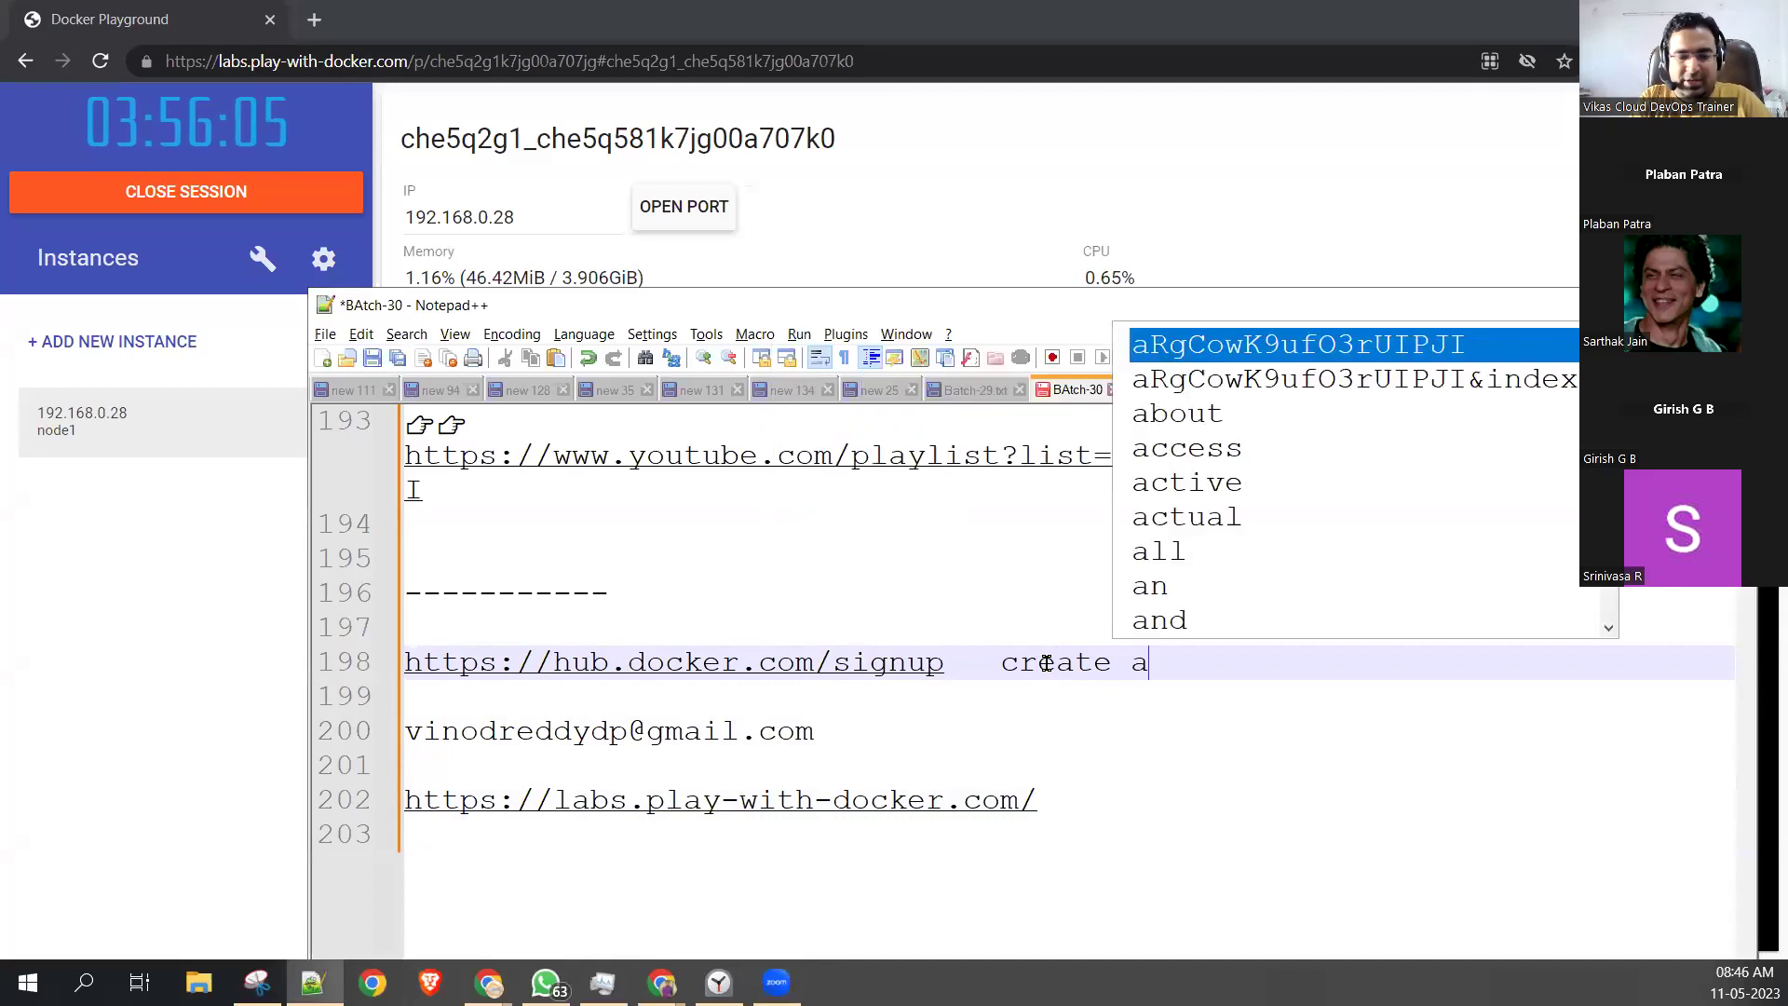
text(ccount here)
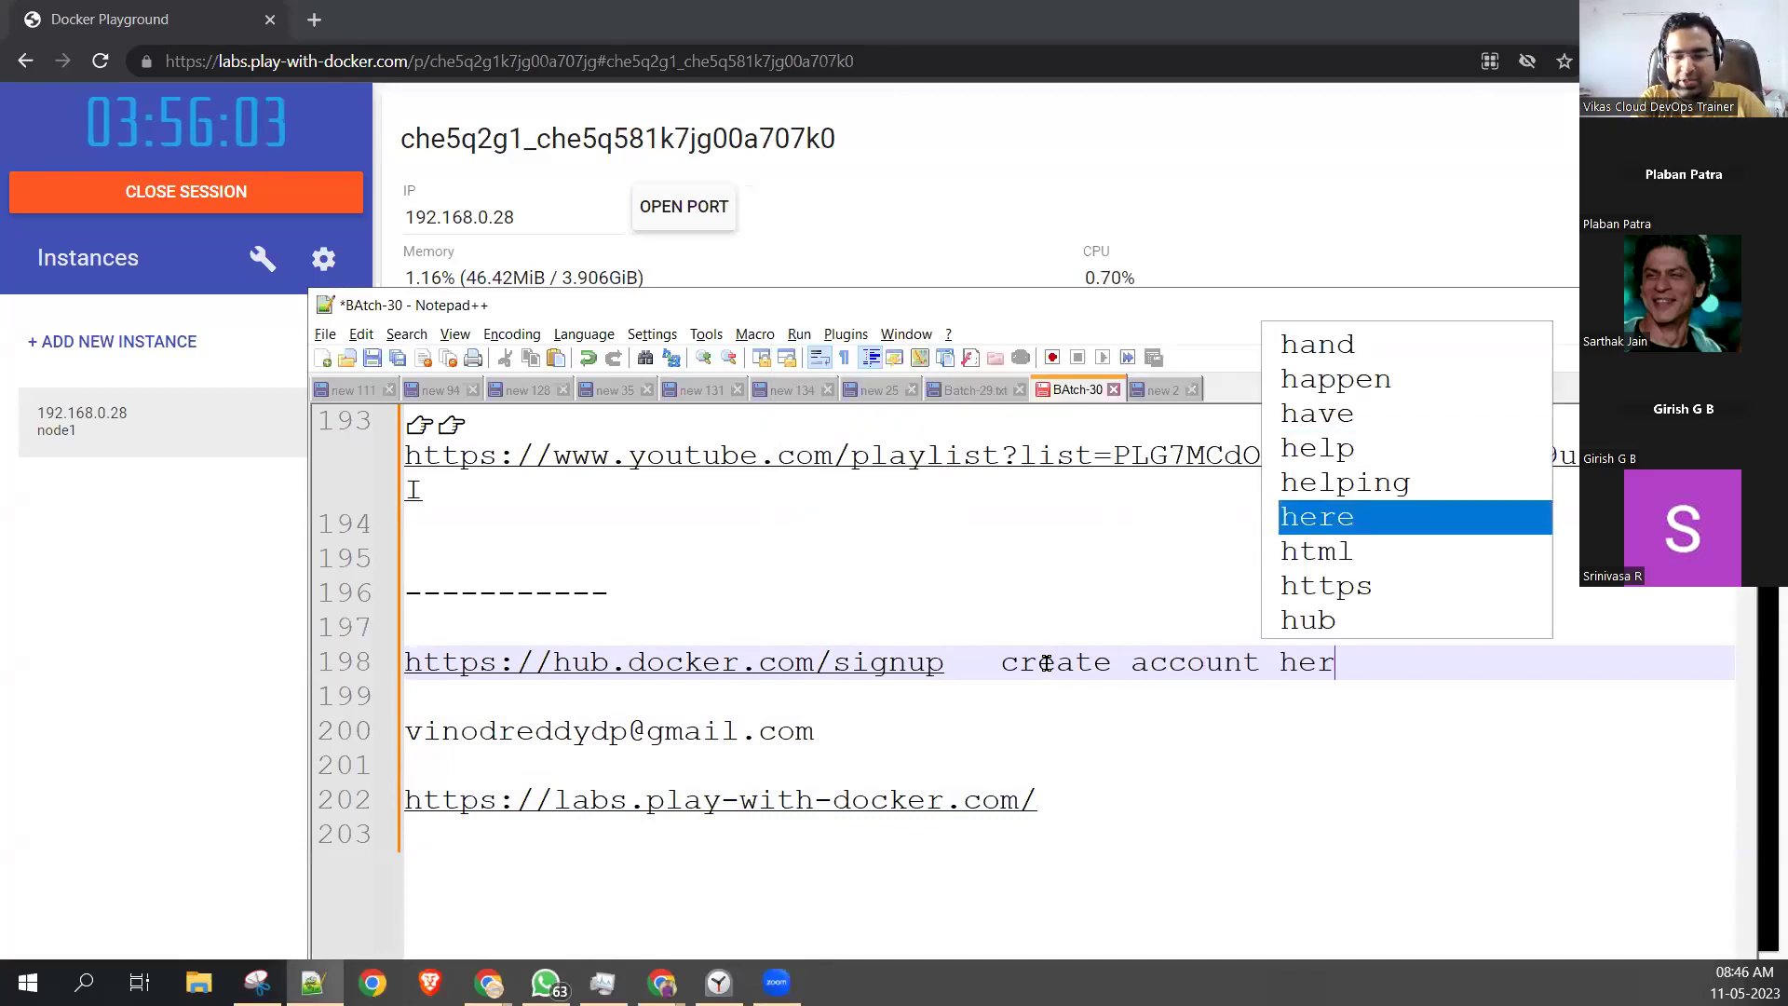
click(1085, 810)
text(p)
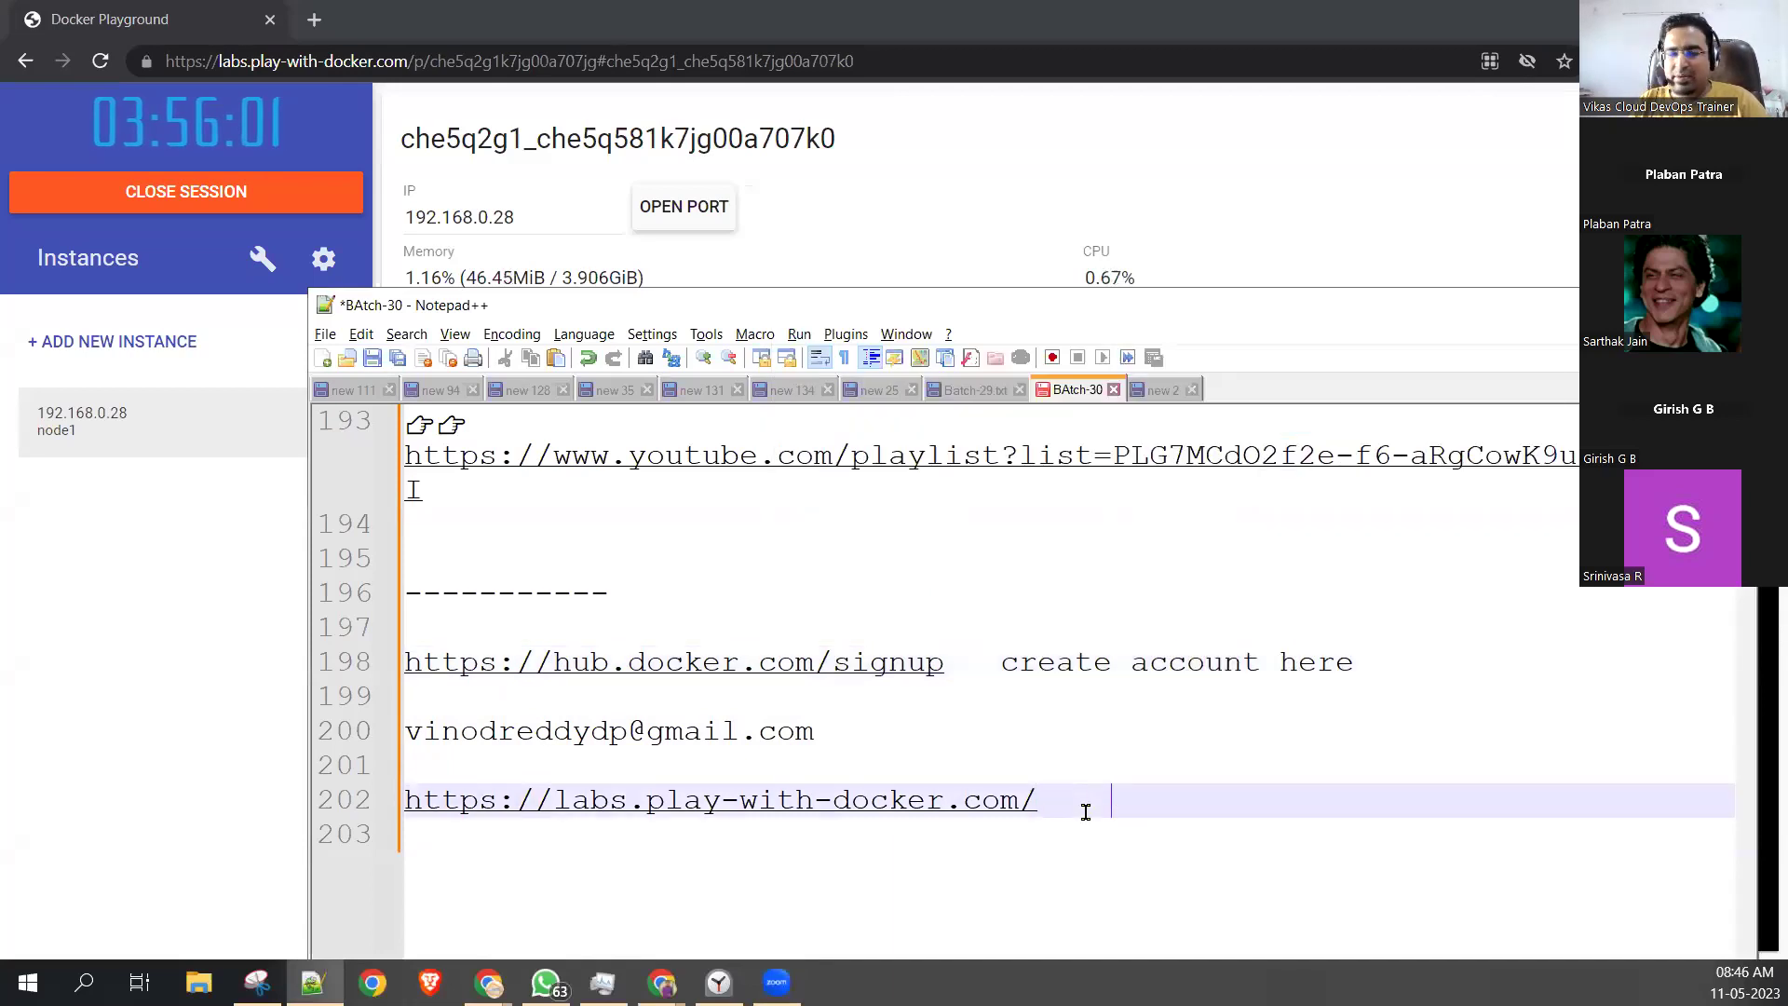
text(layhere)
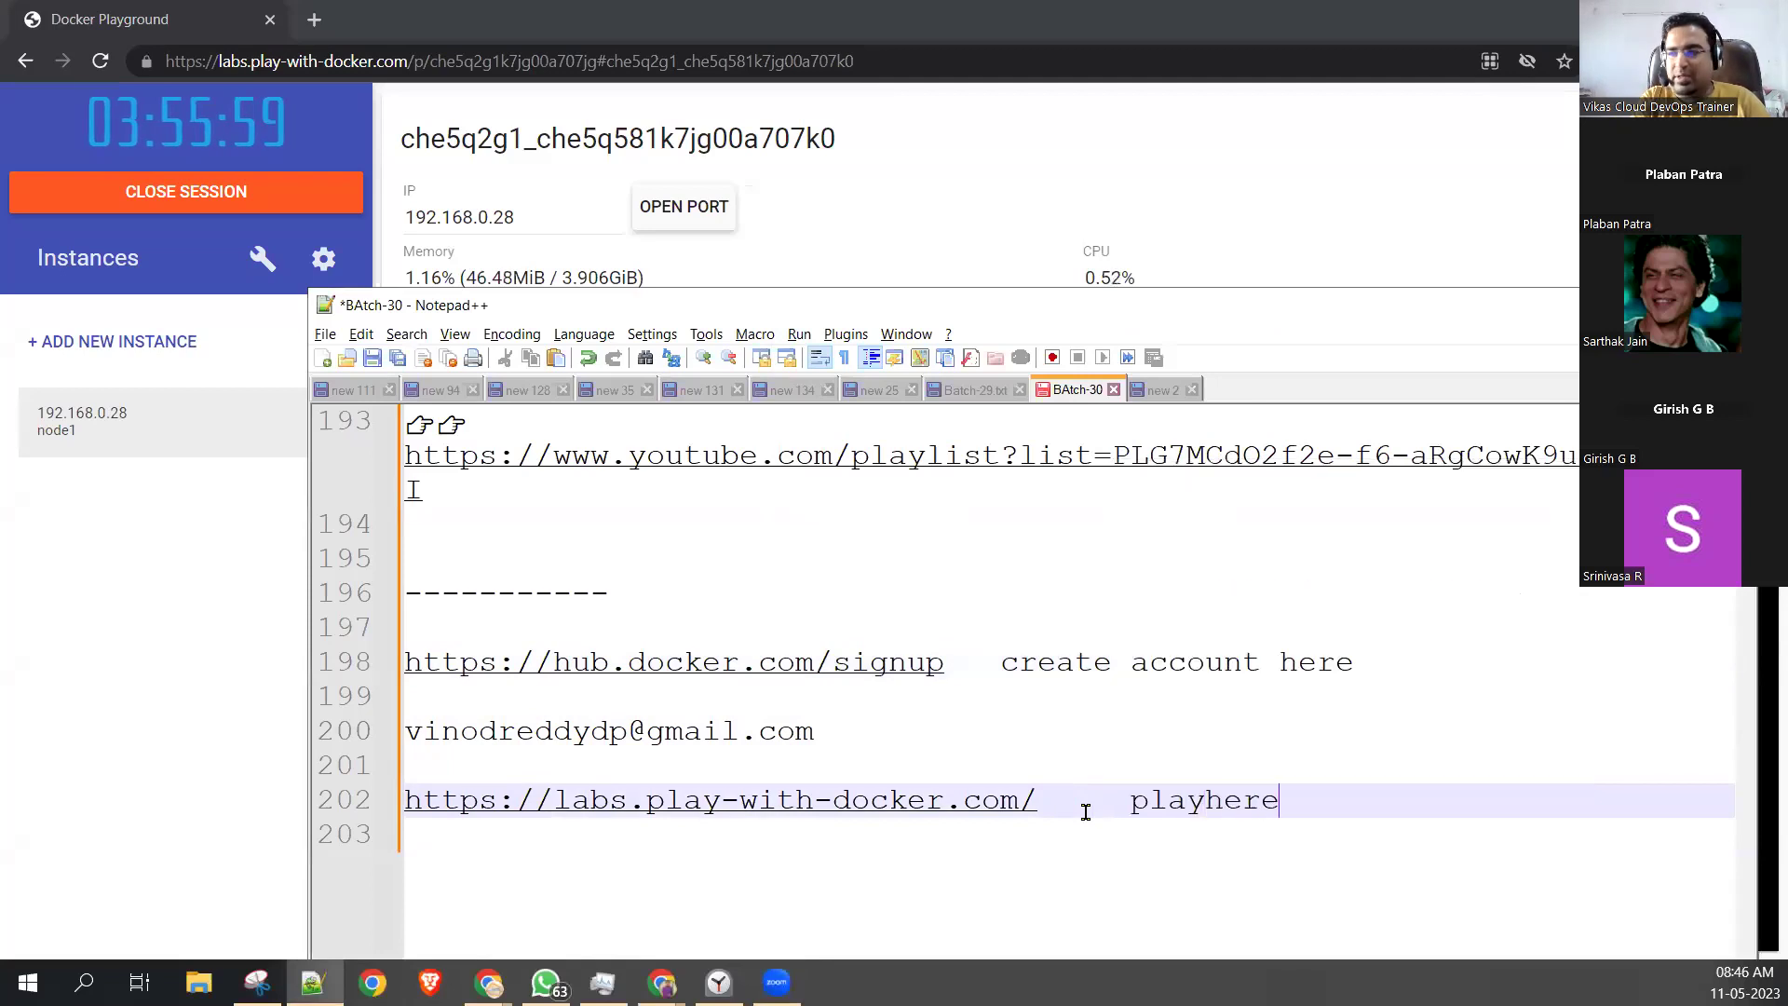
Delete the username part of the e-mail address and select the Play with Docker URL.
click(841, 734)
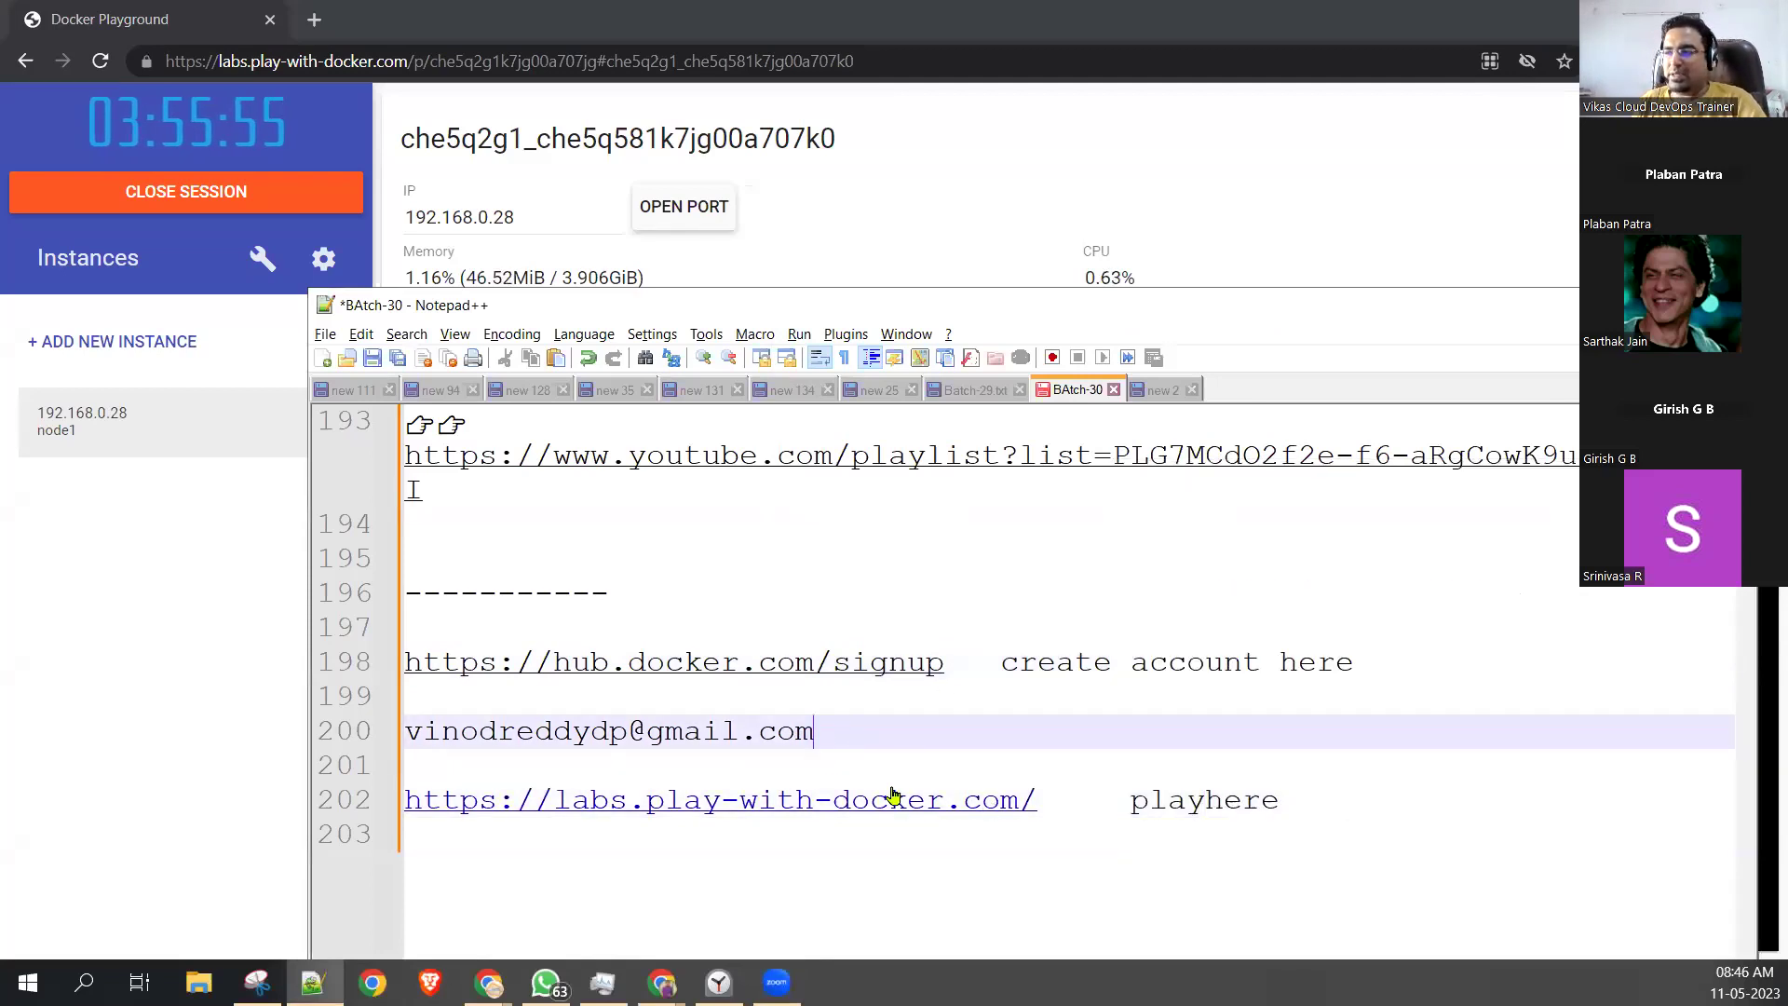
drag(1298, 799, 398, 662)
click(840, 737)
drag(840, 736, 388, 741)
key(BackSpace)
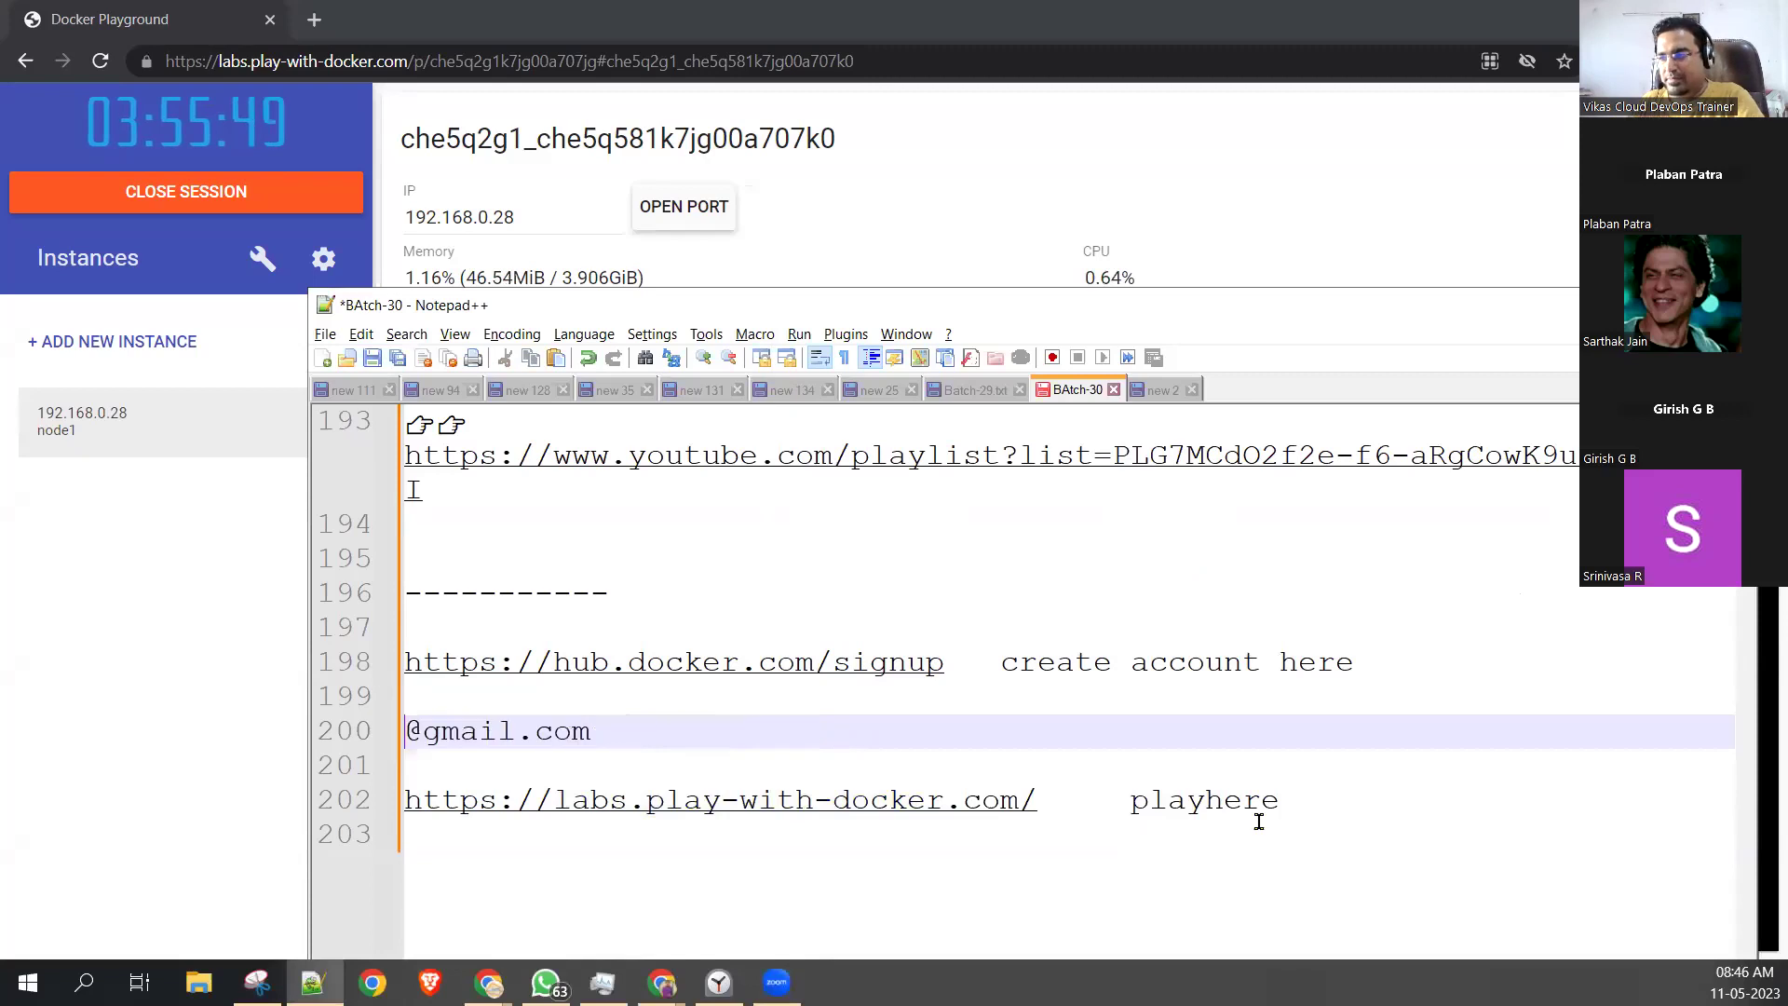
drag(1285, 802, 395, 665)
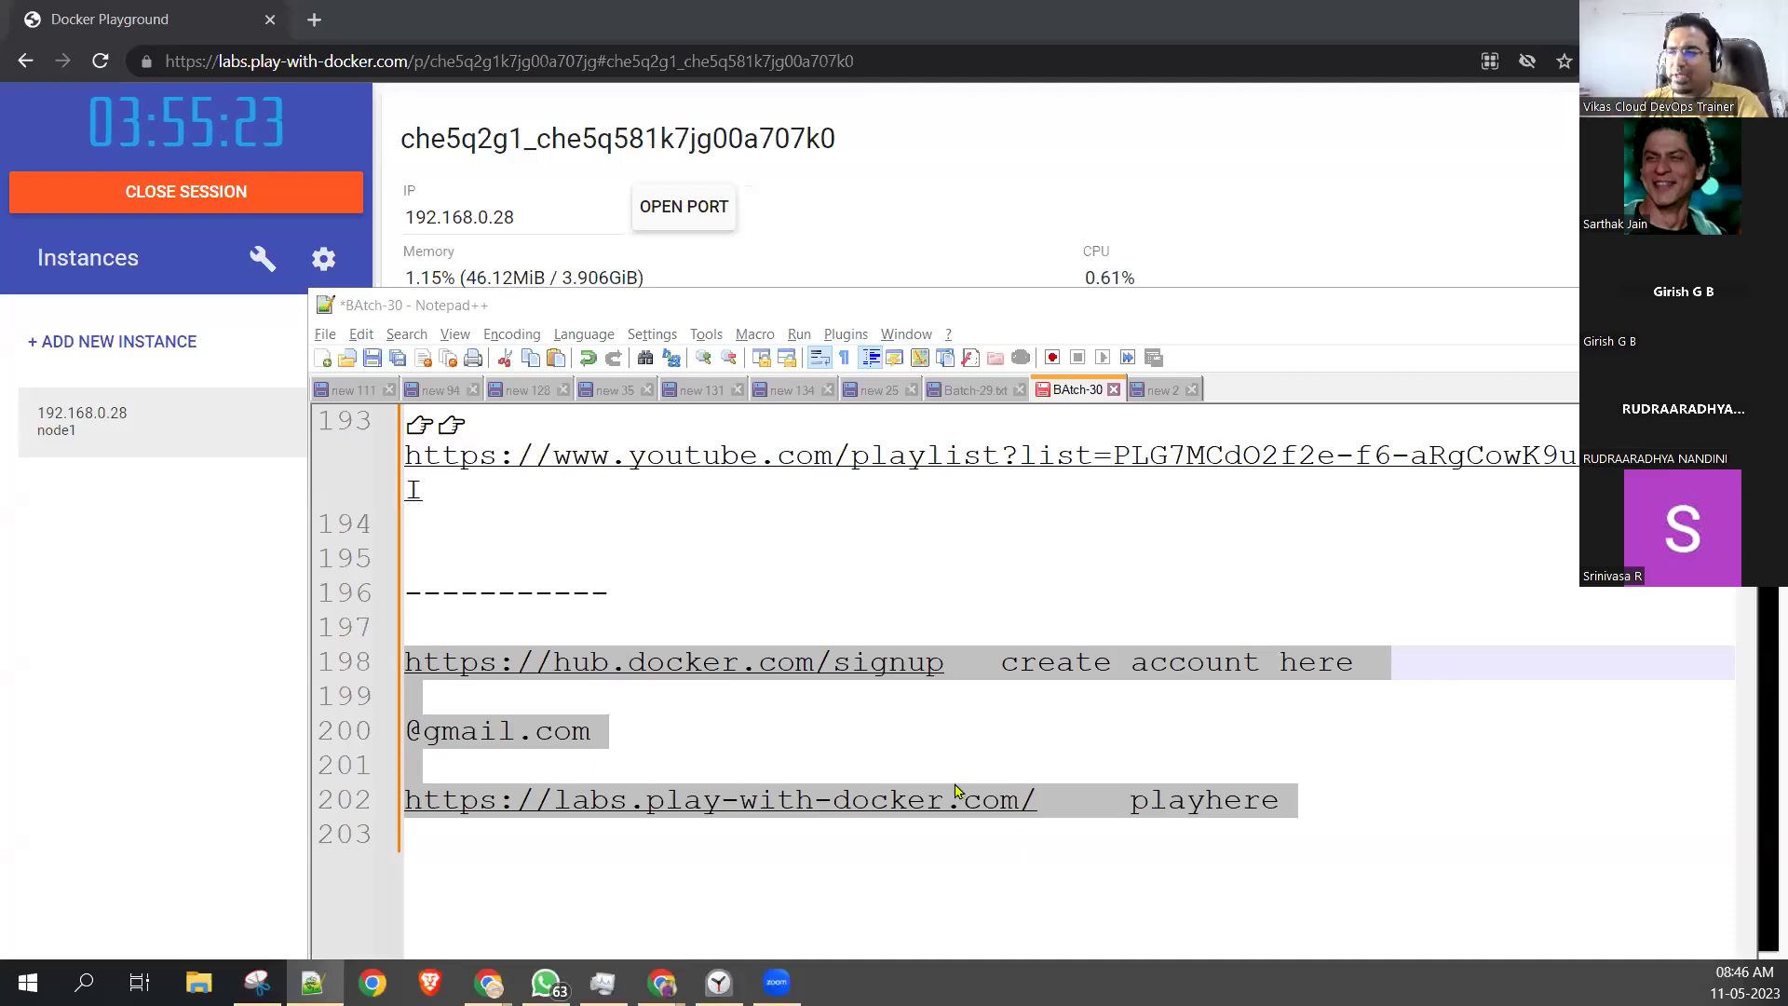
drag(1042, 803, 394, 817)
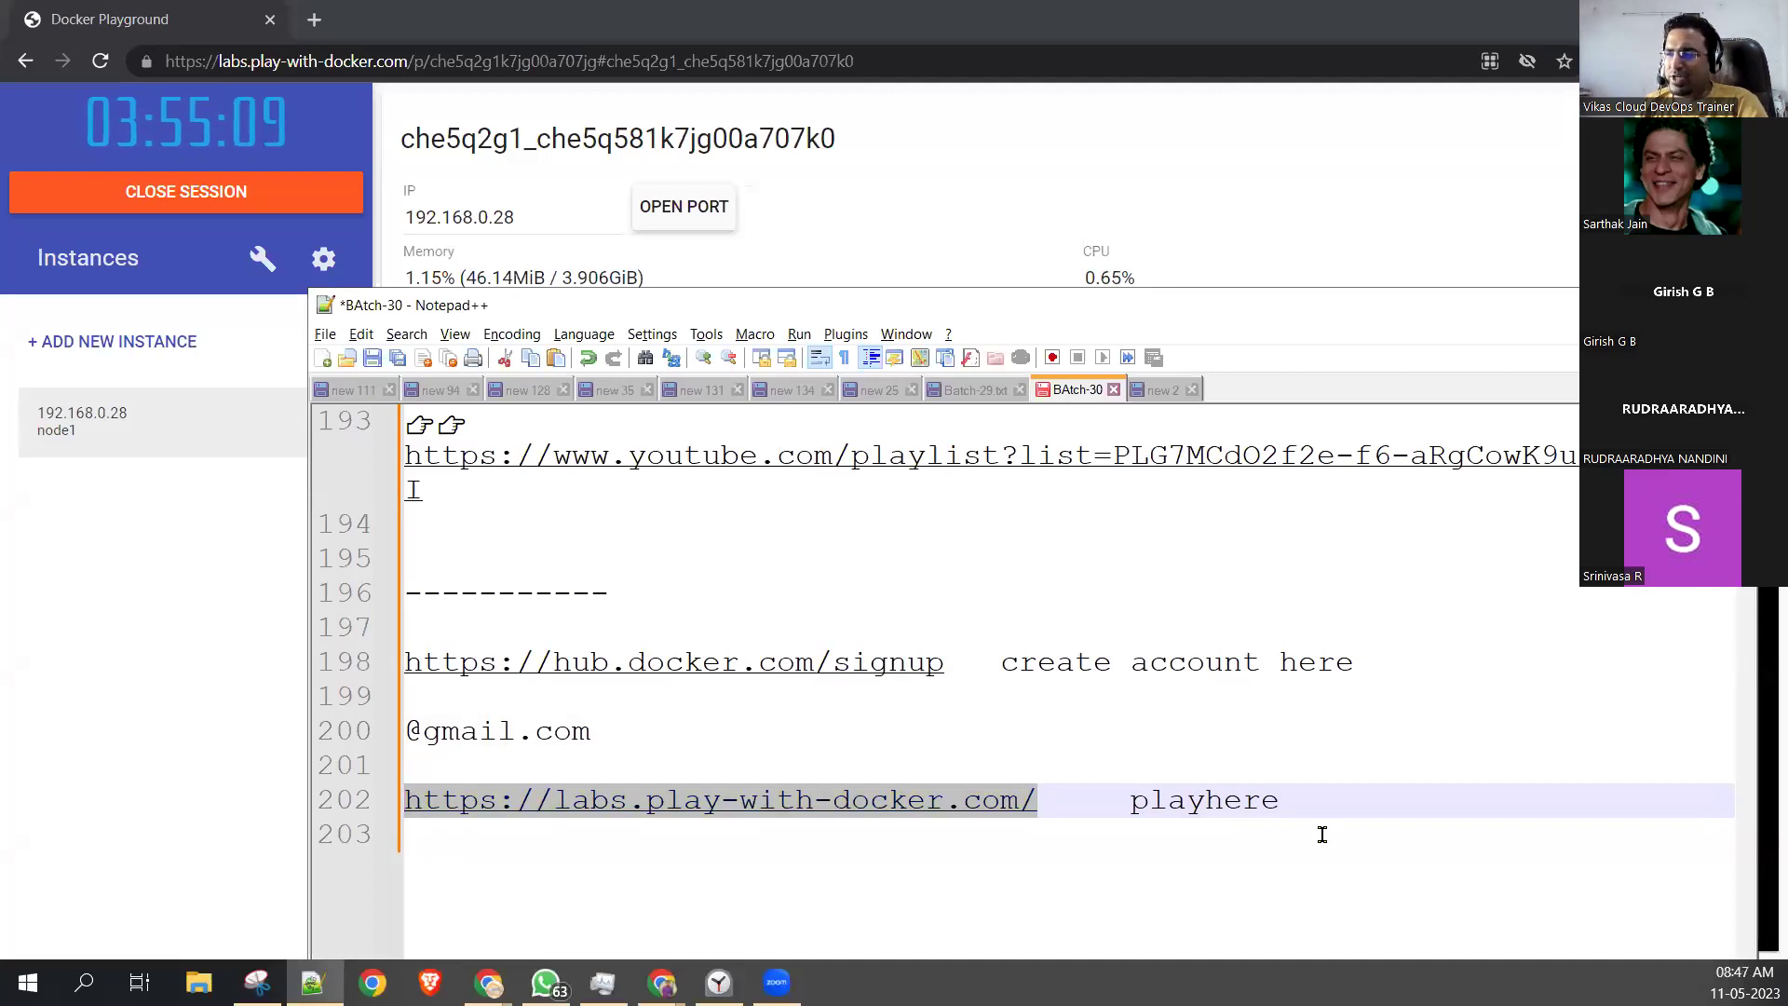
drag(1039, 799, 406, 809)
key(ctrl+c)
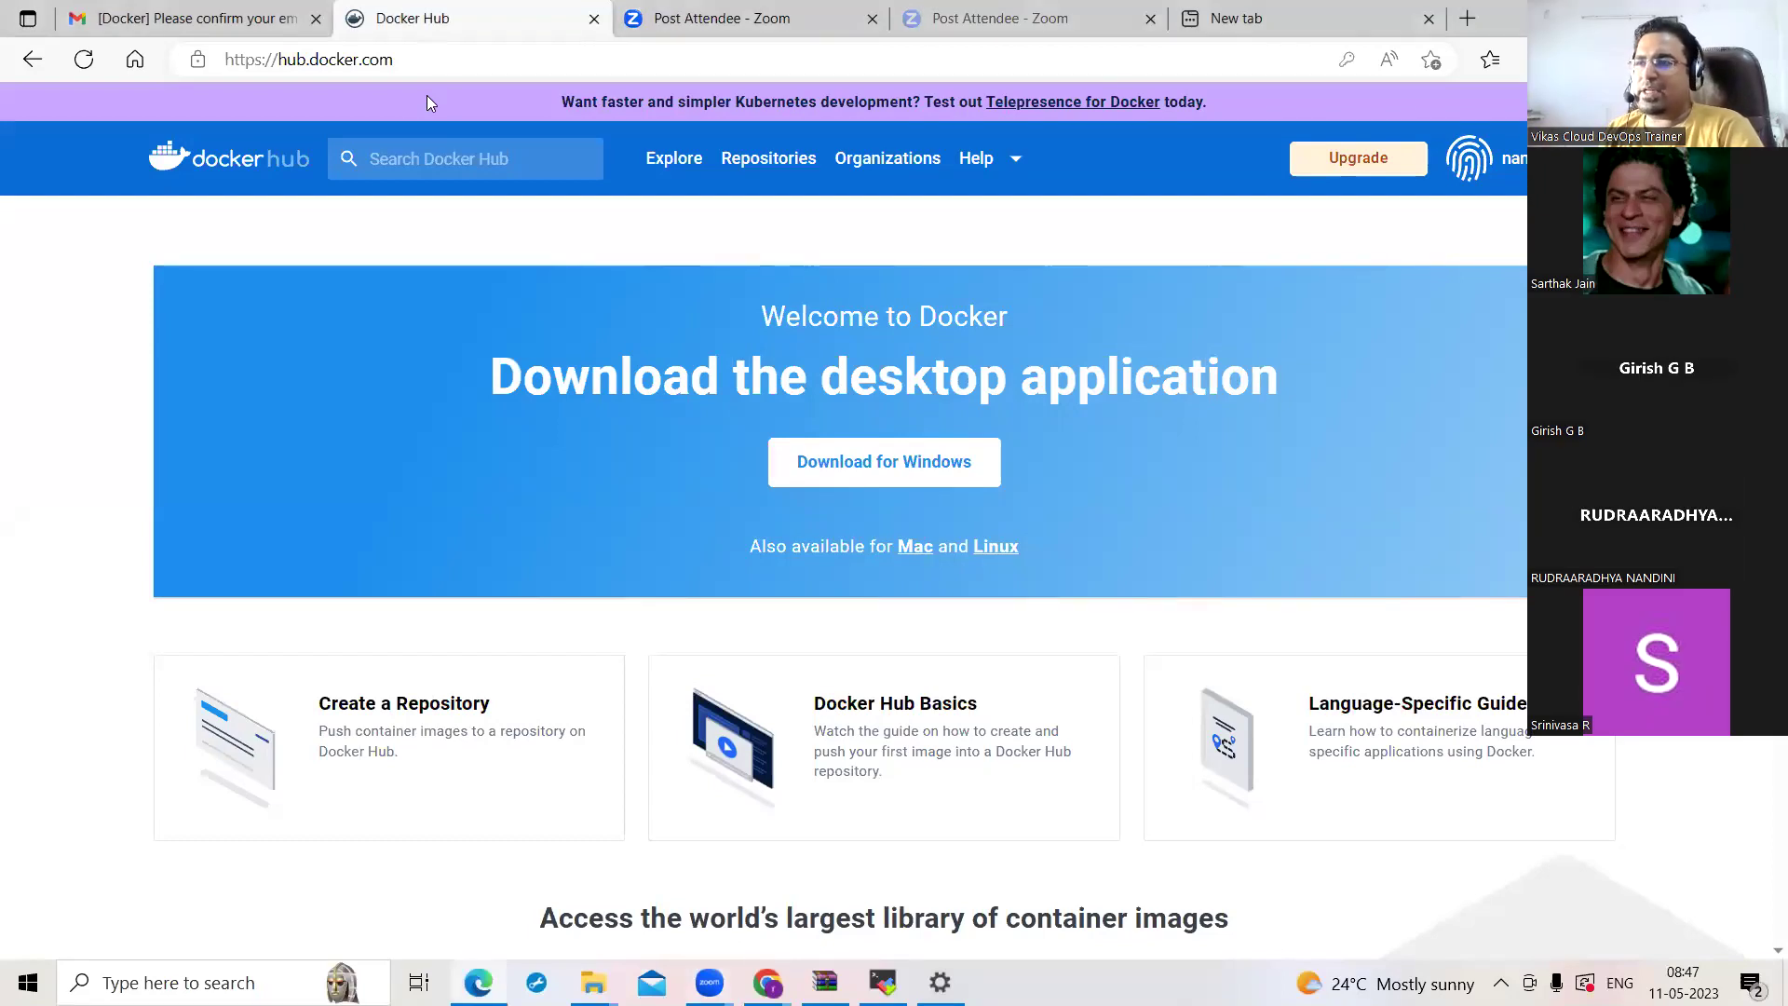
click(1469, 18)
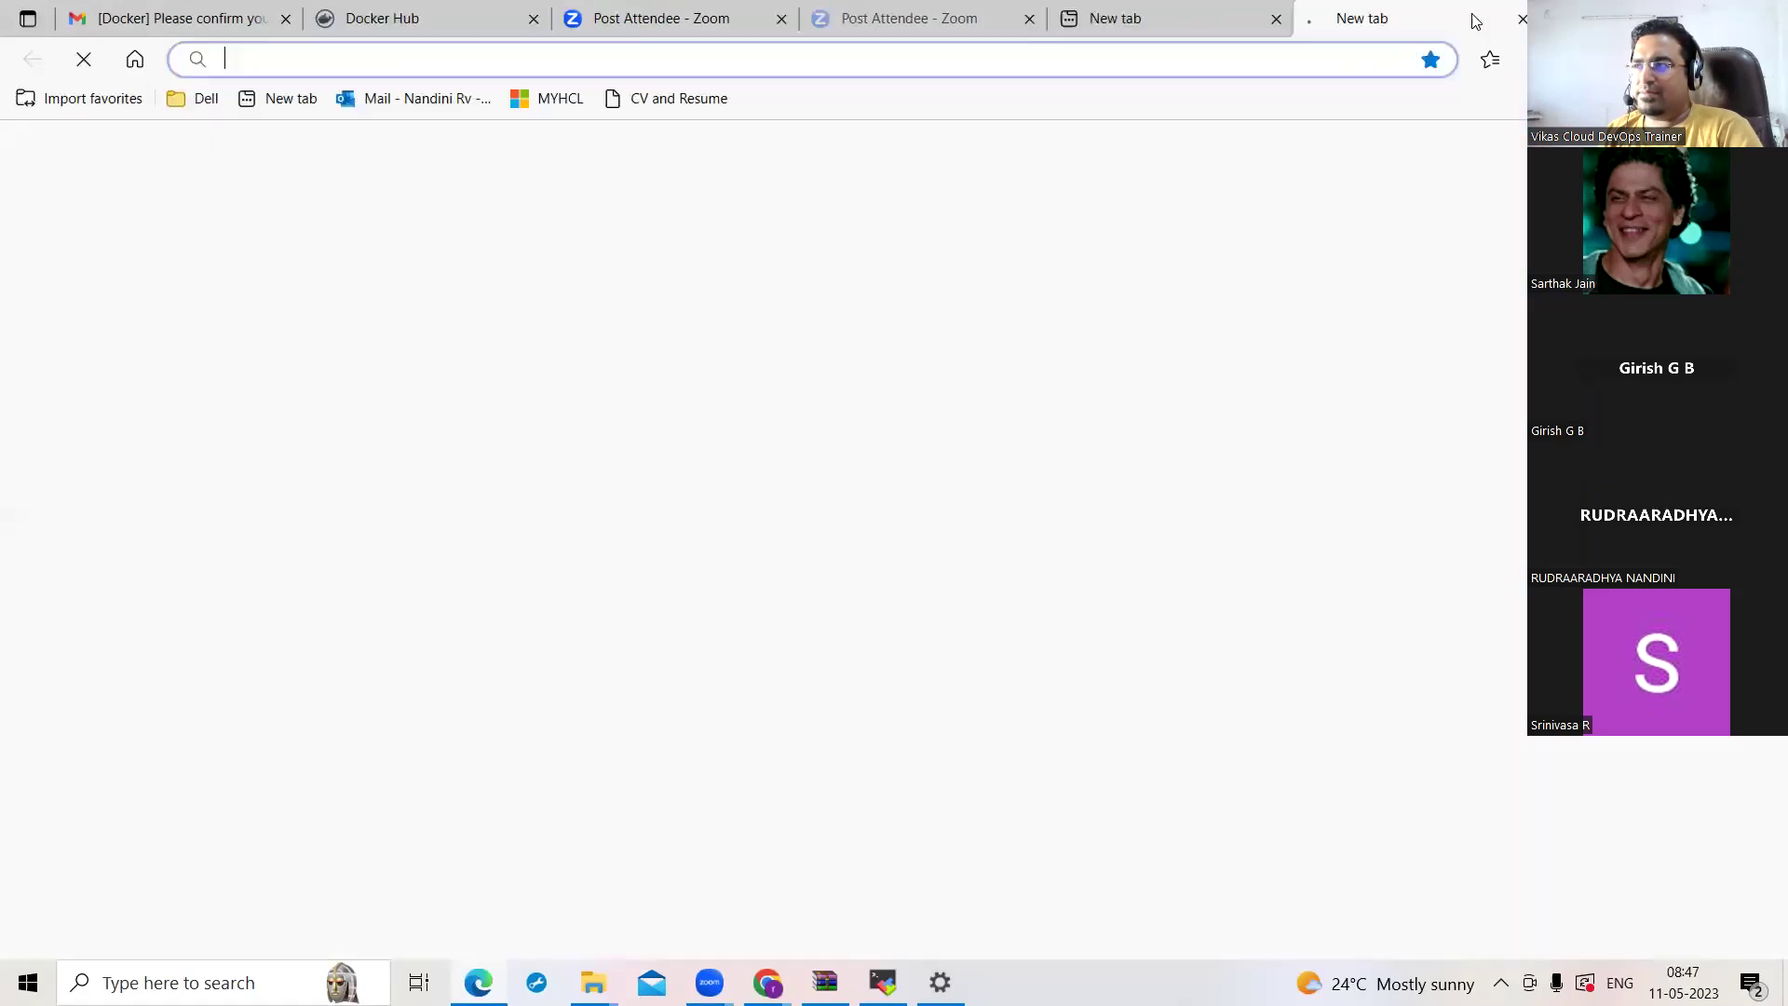
click(270, 61)
text(la)
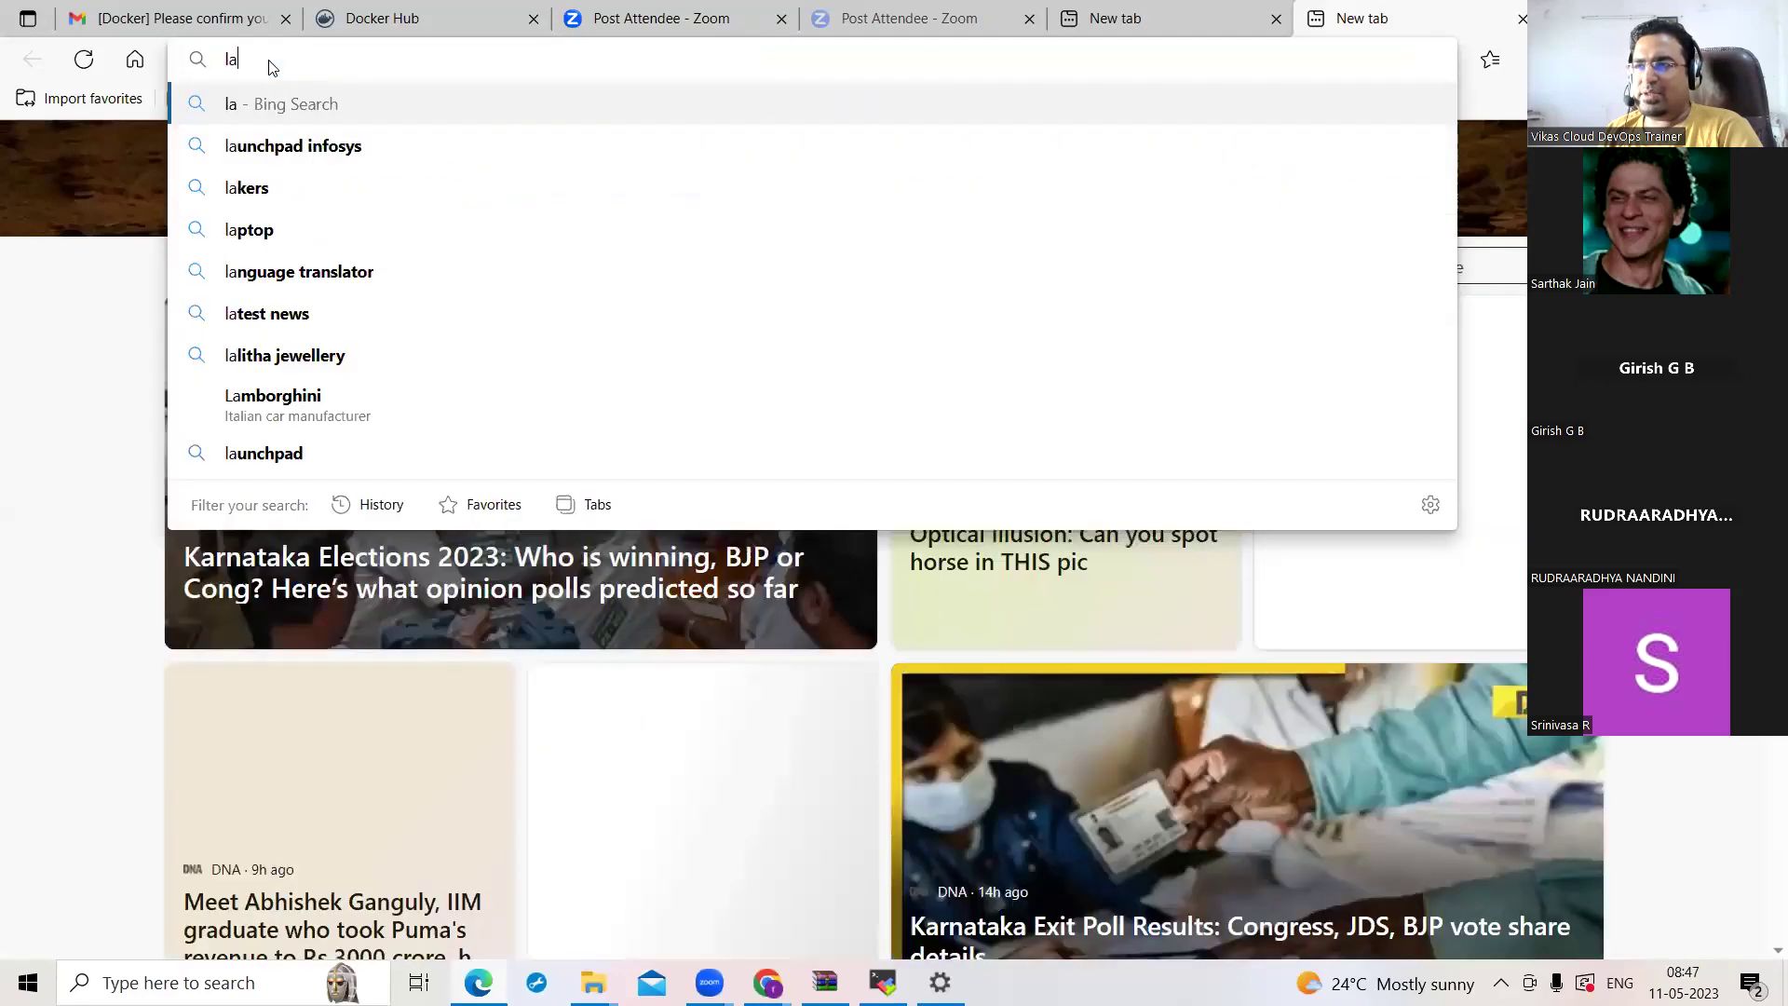
text(b)
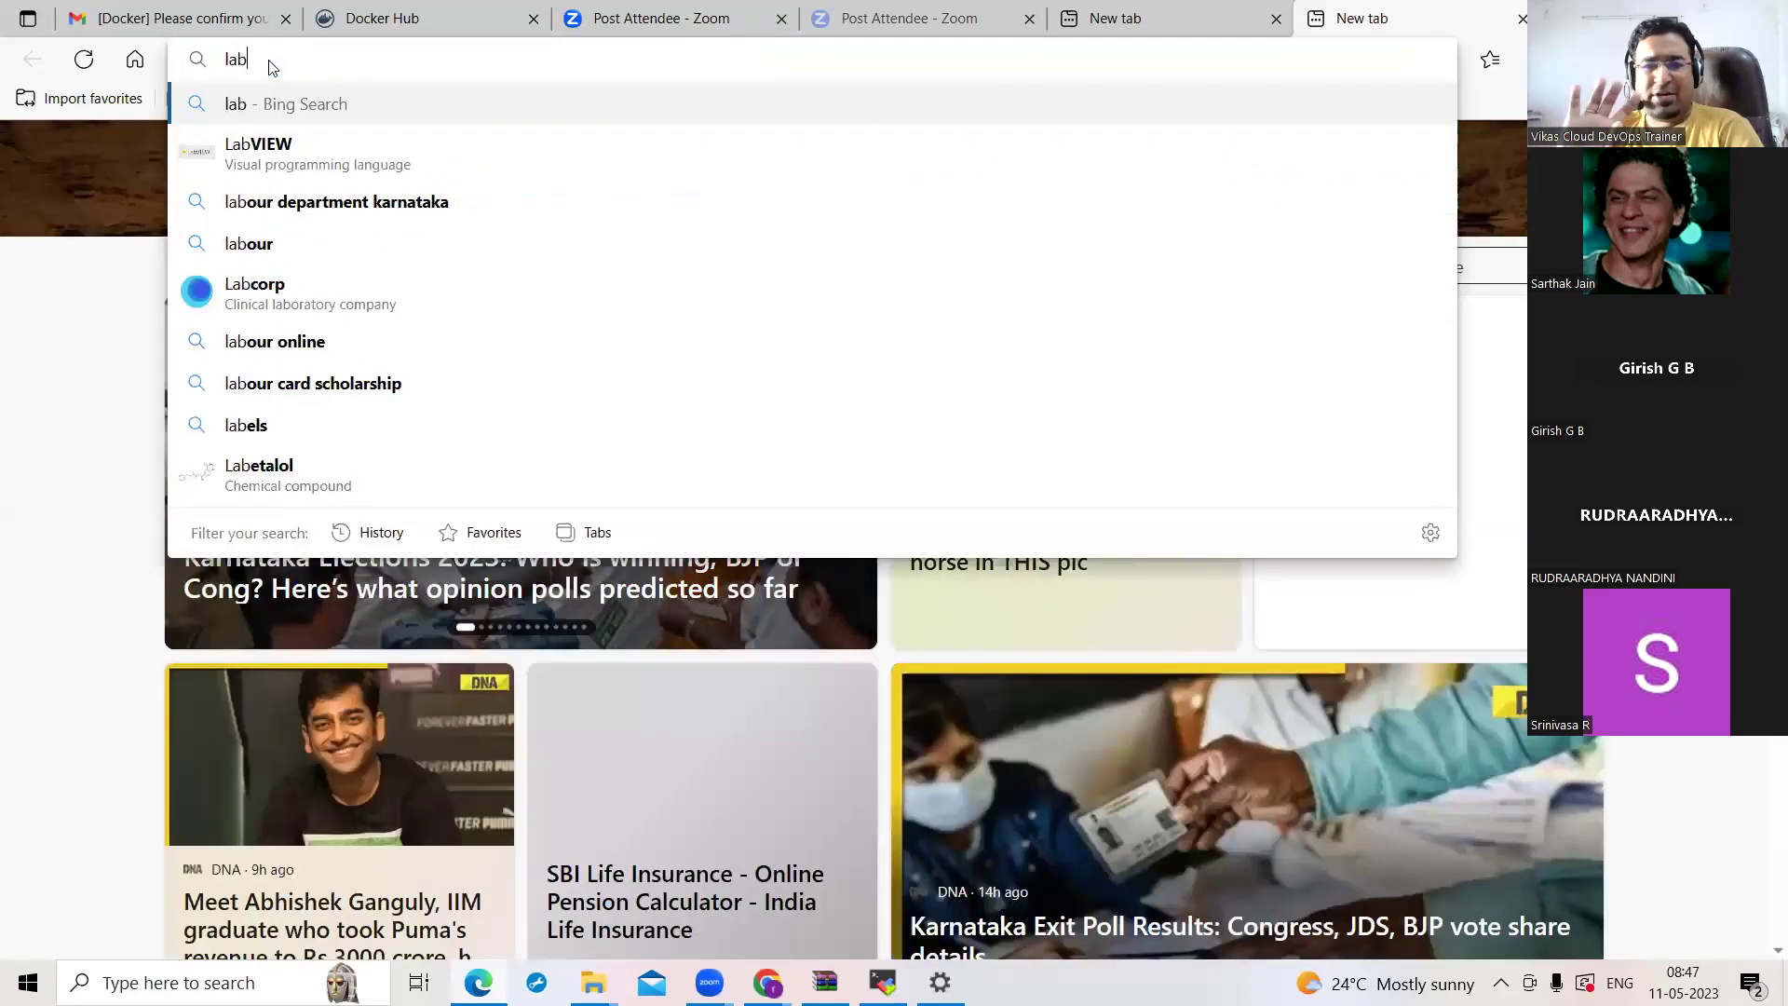
key(BackSpace)
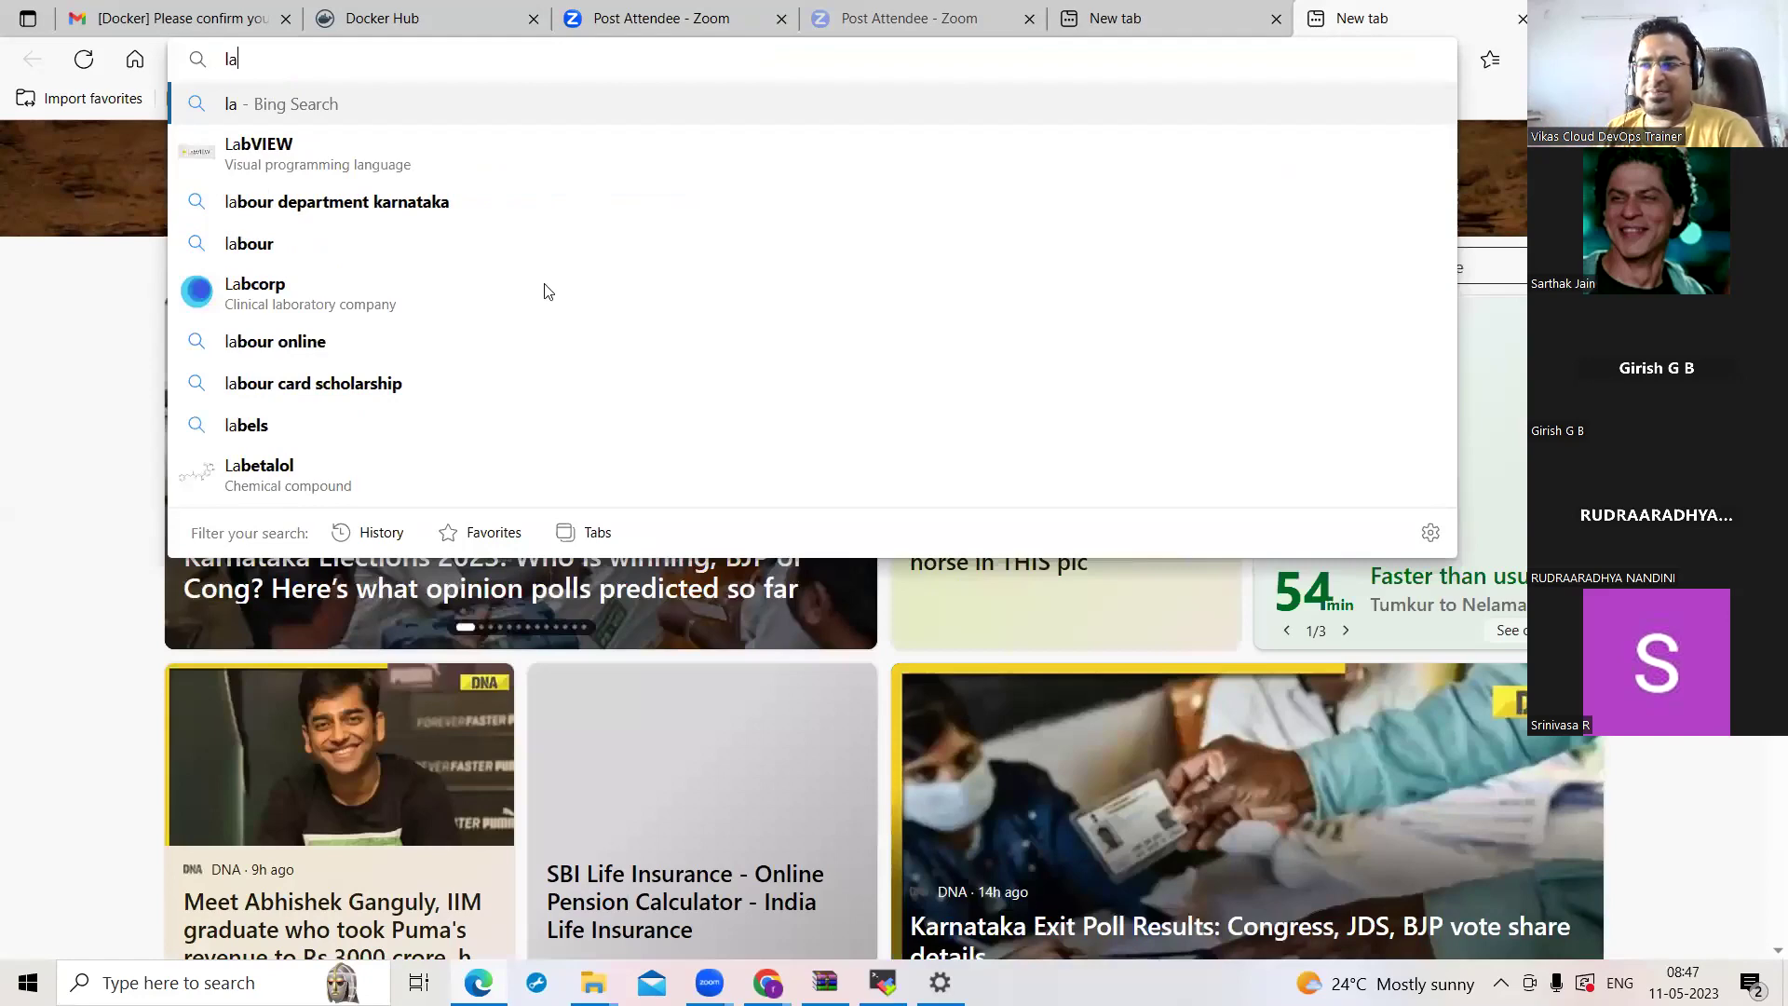
key(Escape)
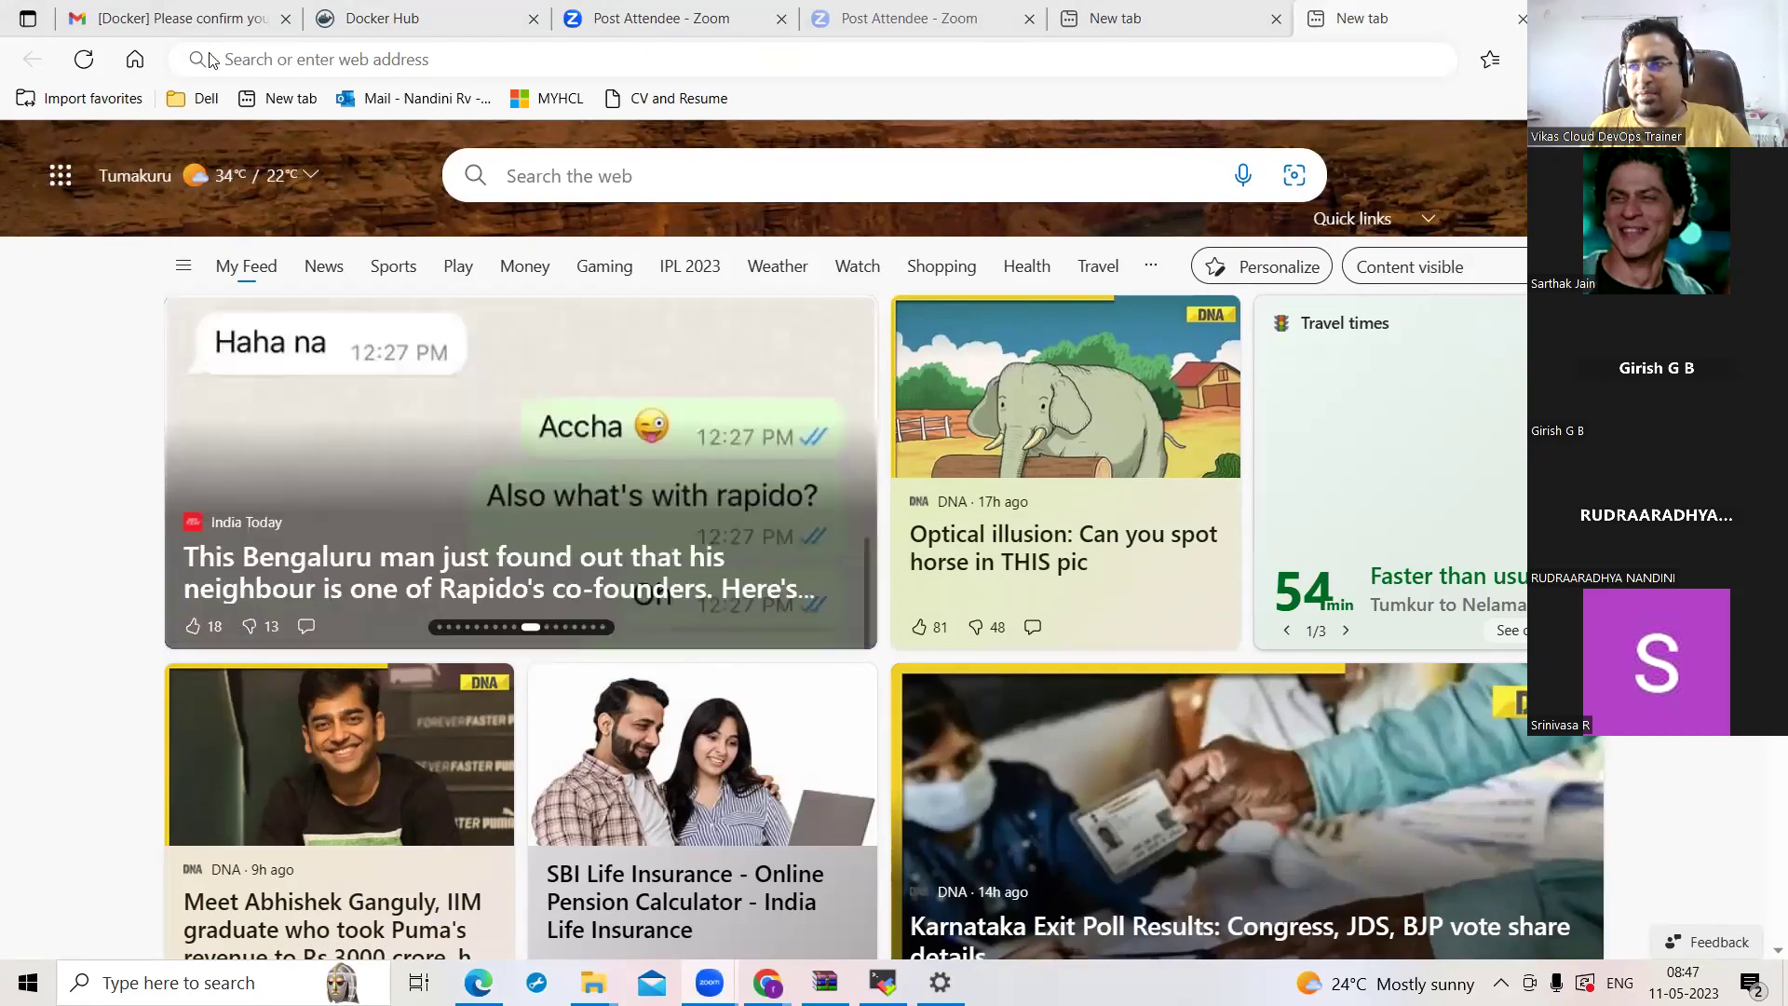
click(276, 58)
key(ctrl+v)
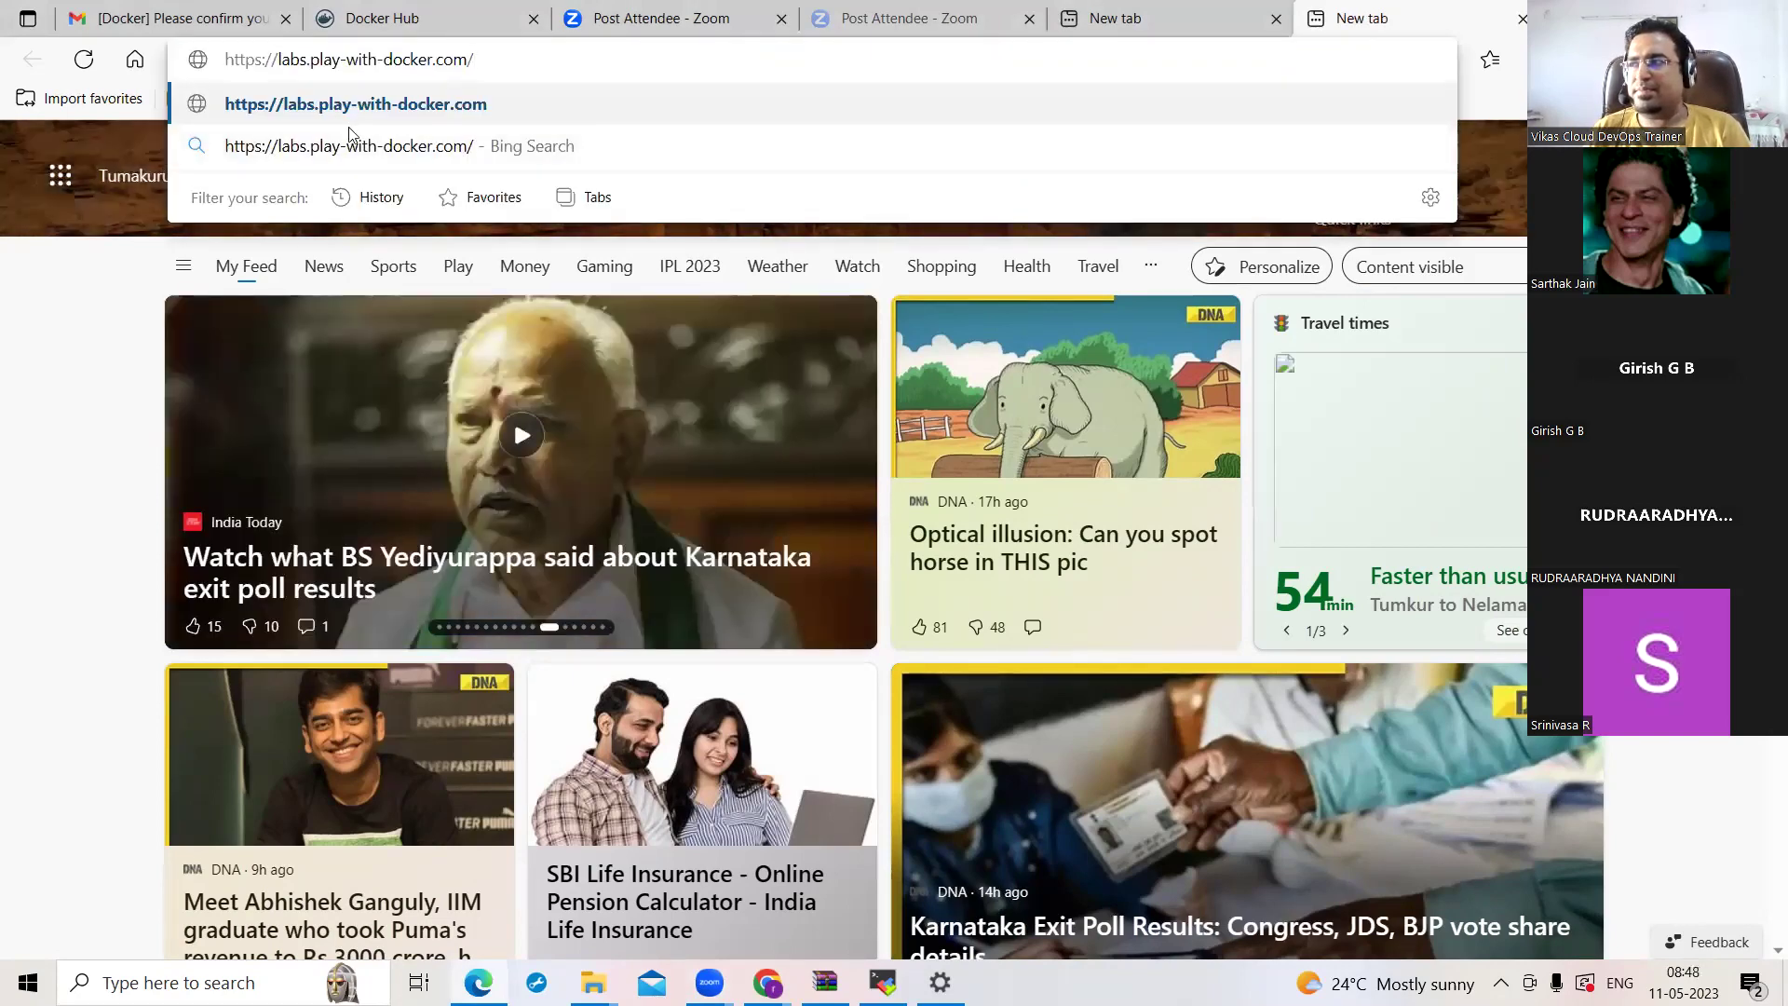
click(355, 112)
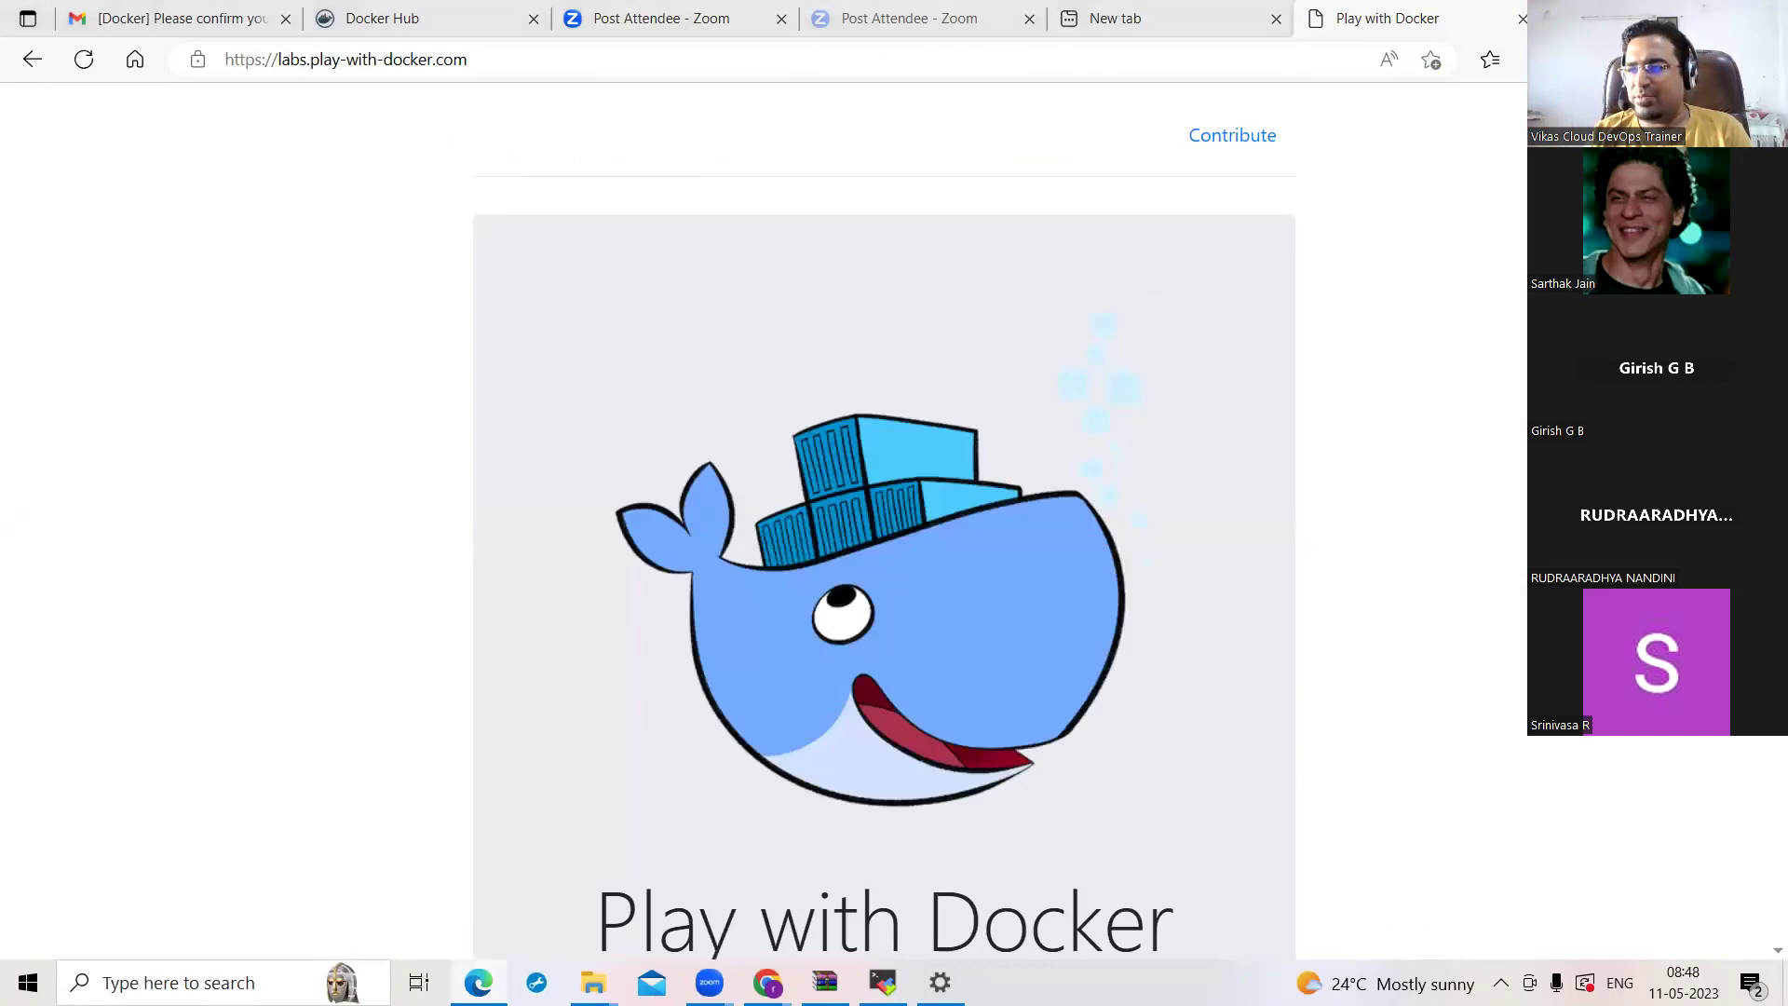
Log in with Docker, accept the access authorization, and start a new four-hour playground session.
scroll(884, 522, down, 1)
scroll(987, 576, down, 3)
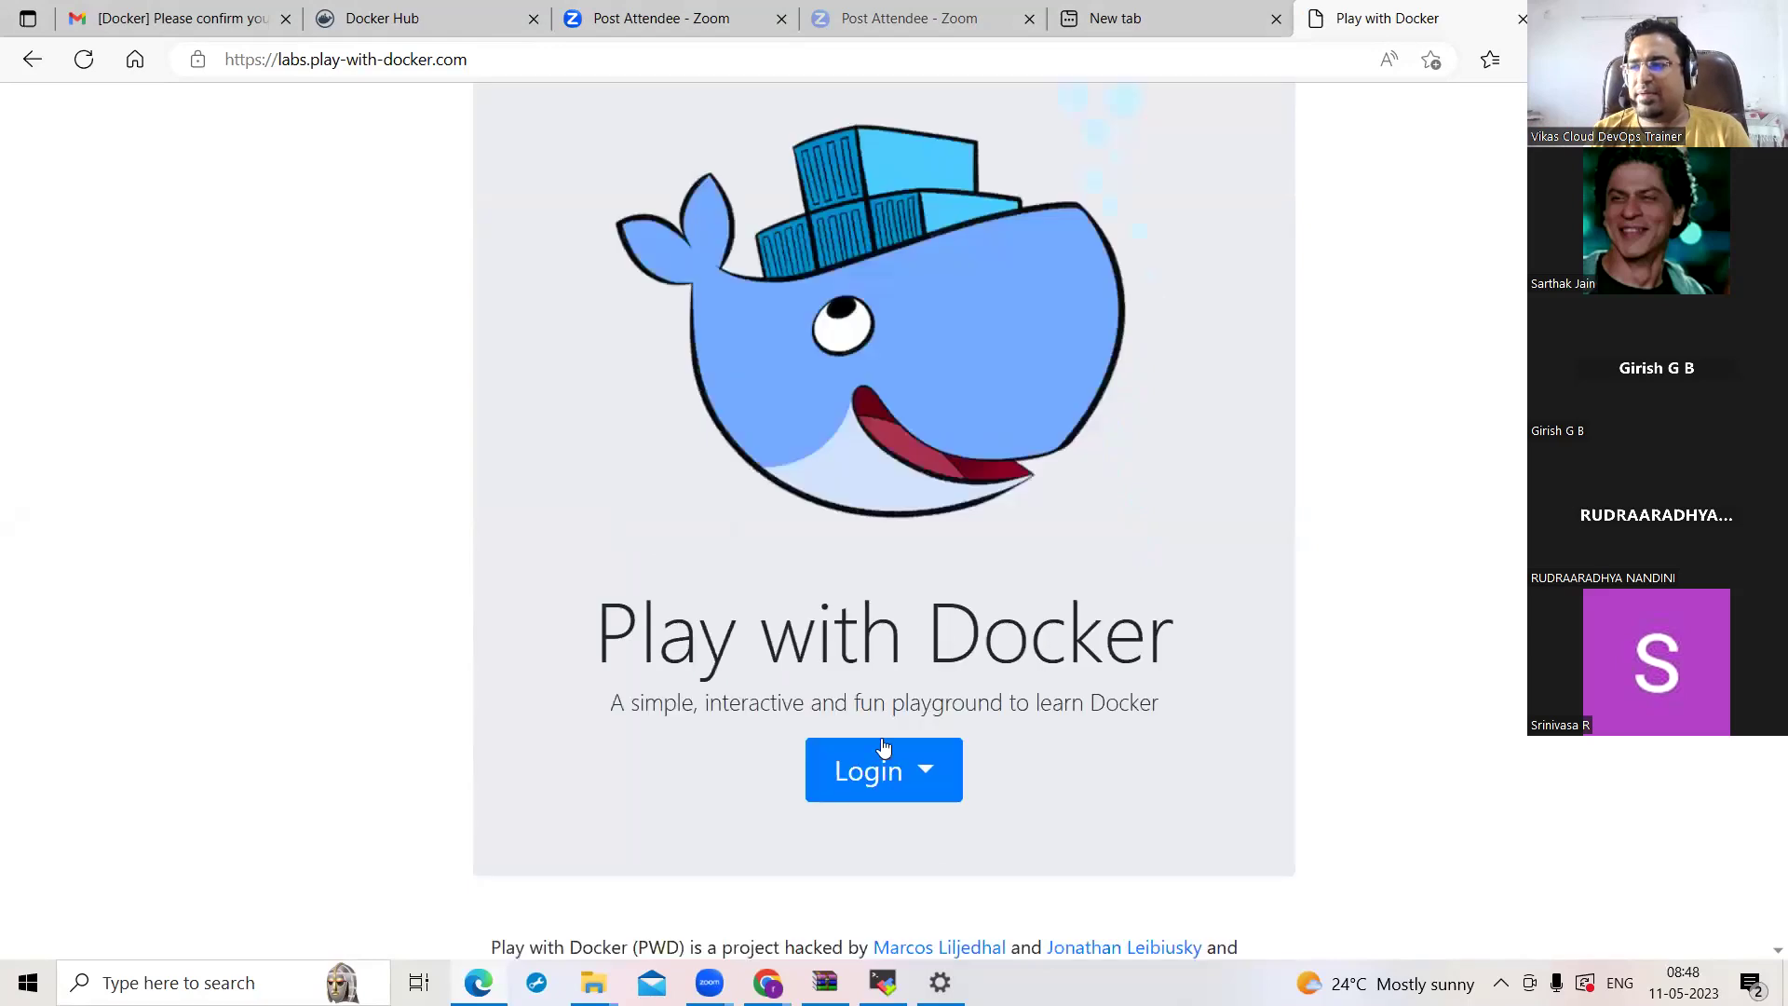
click(866, 773)
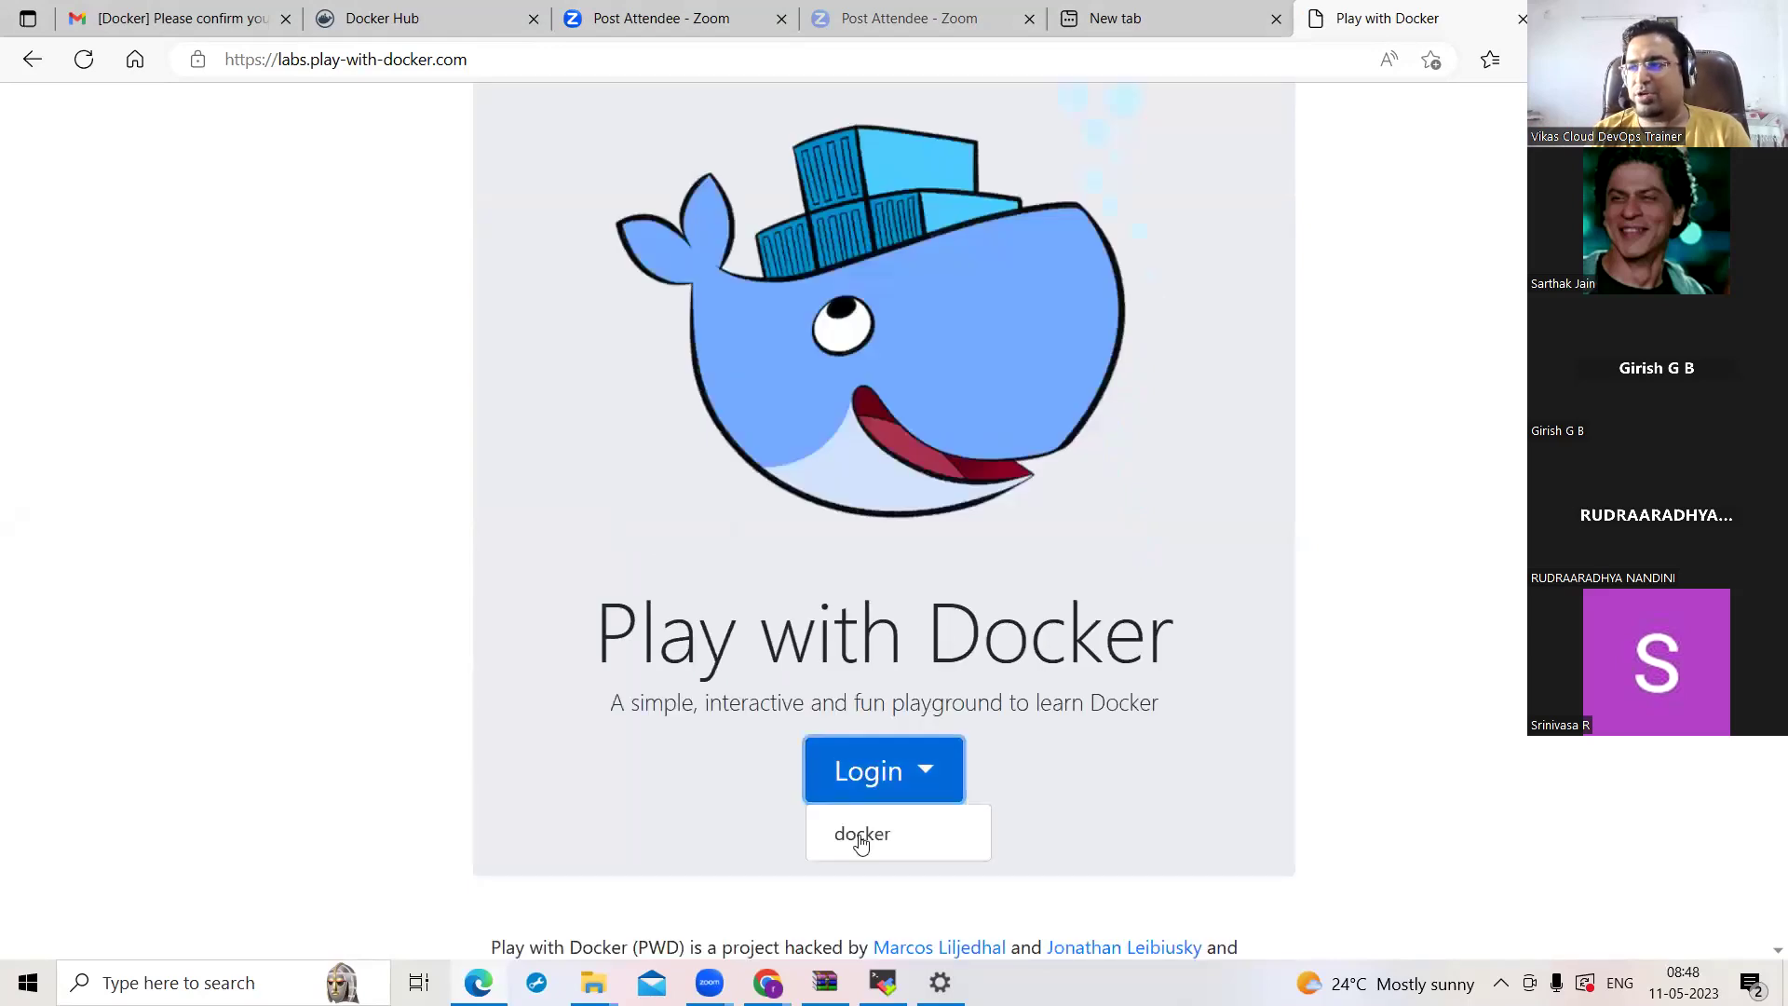
click(860, 835)
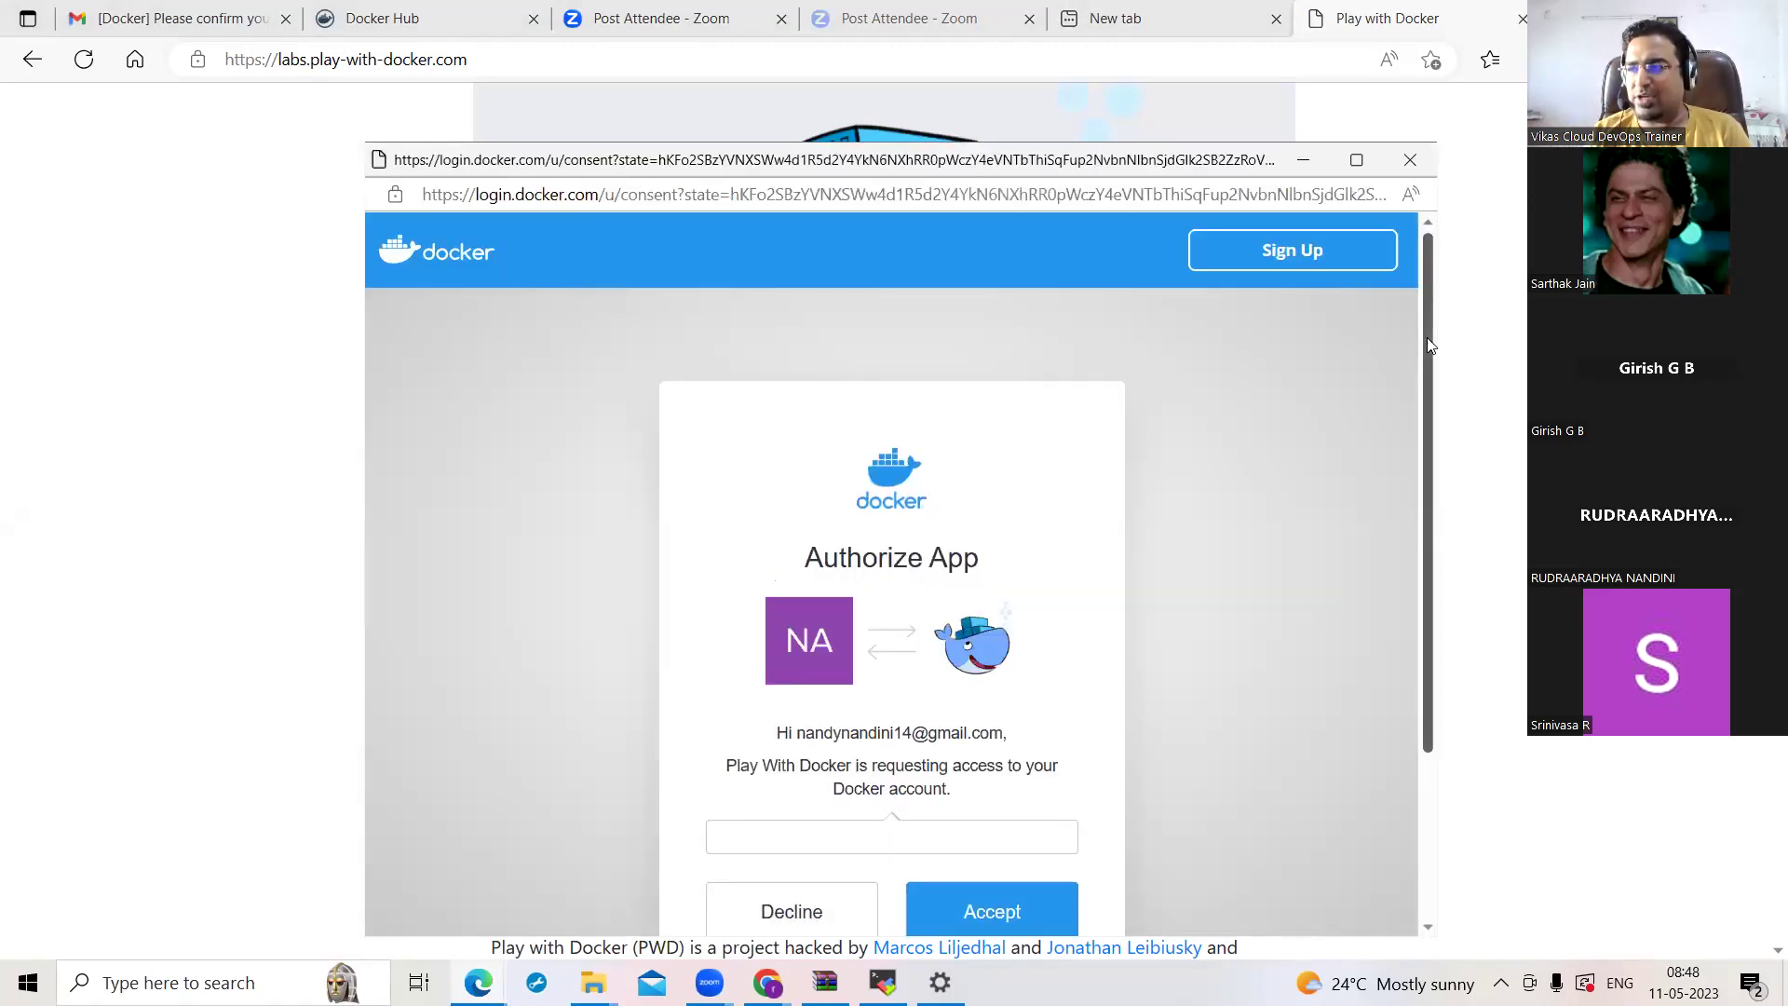
drag(1427, 337, 1414, 441)
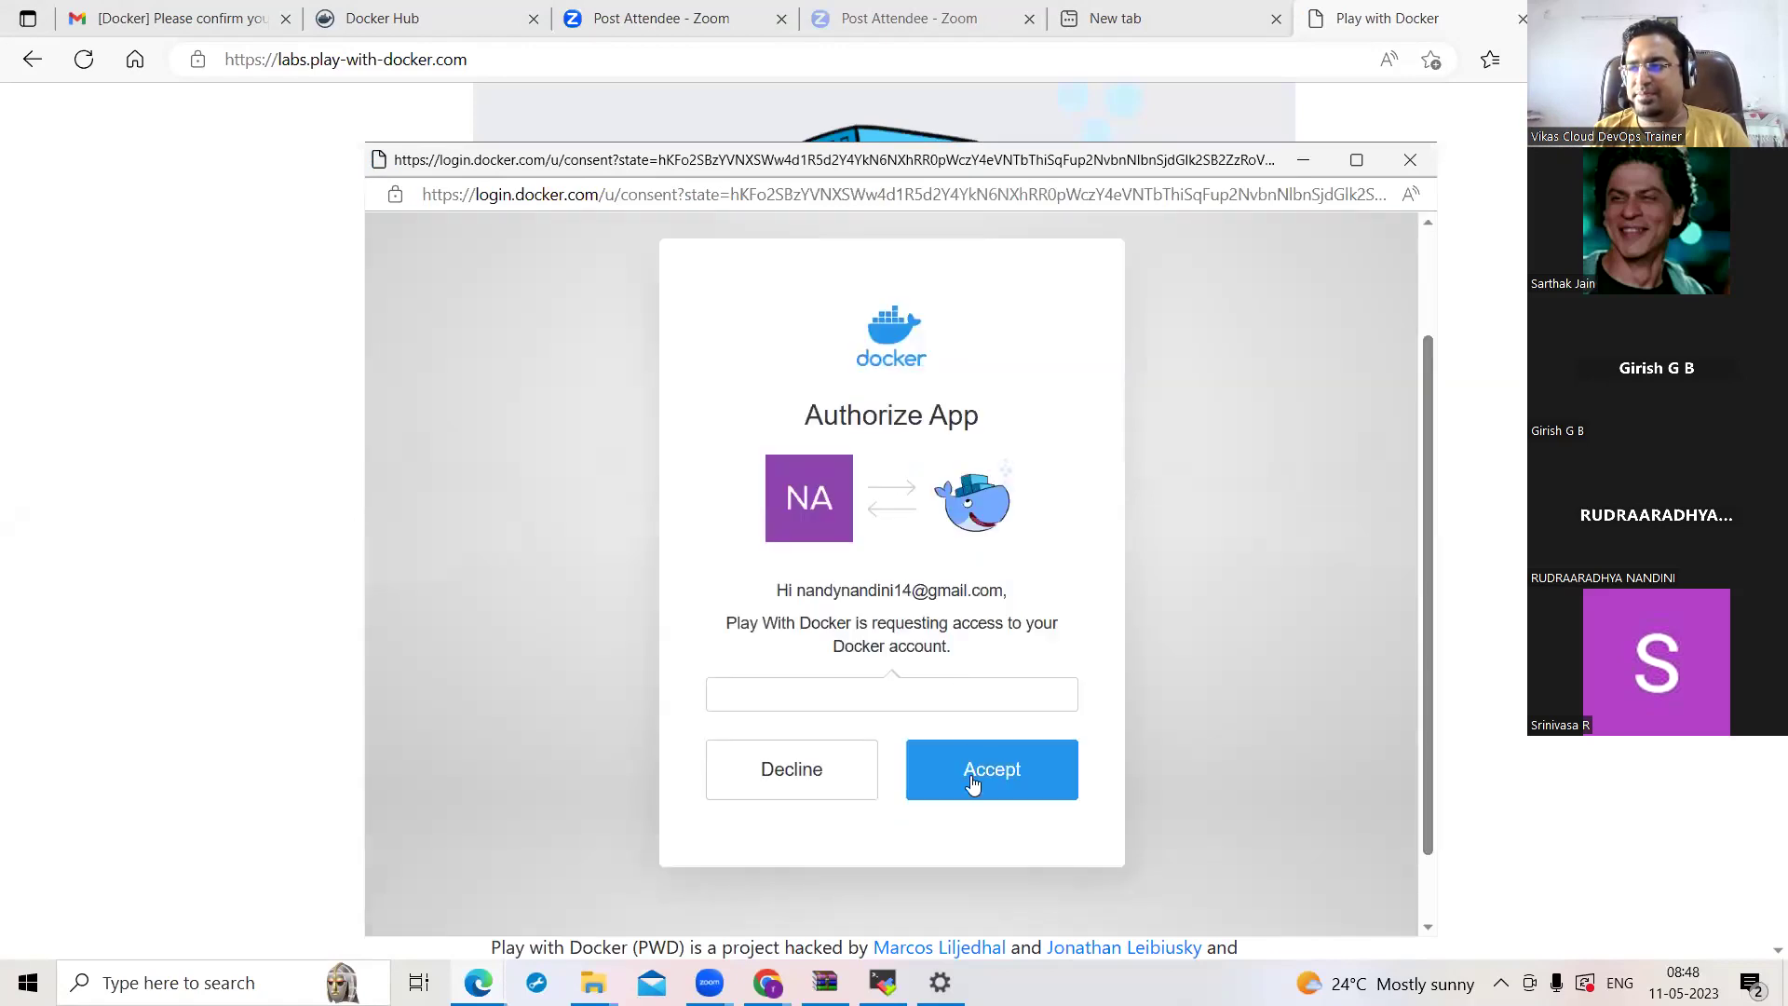
click(974, 785)
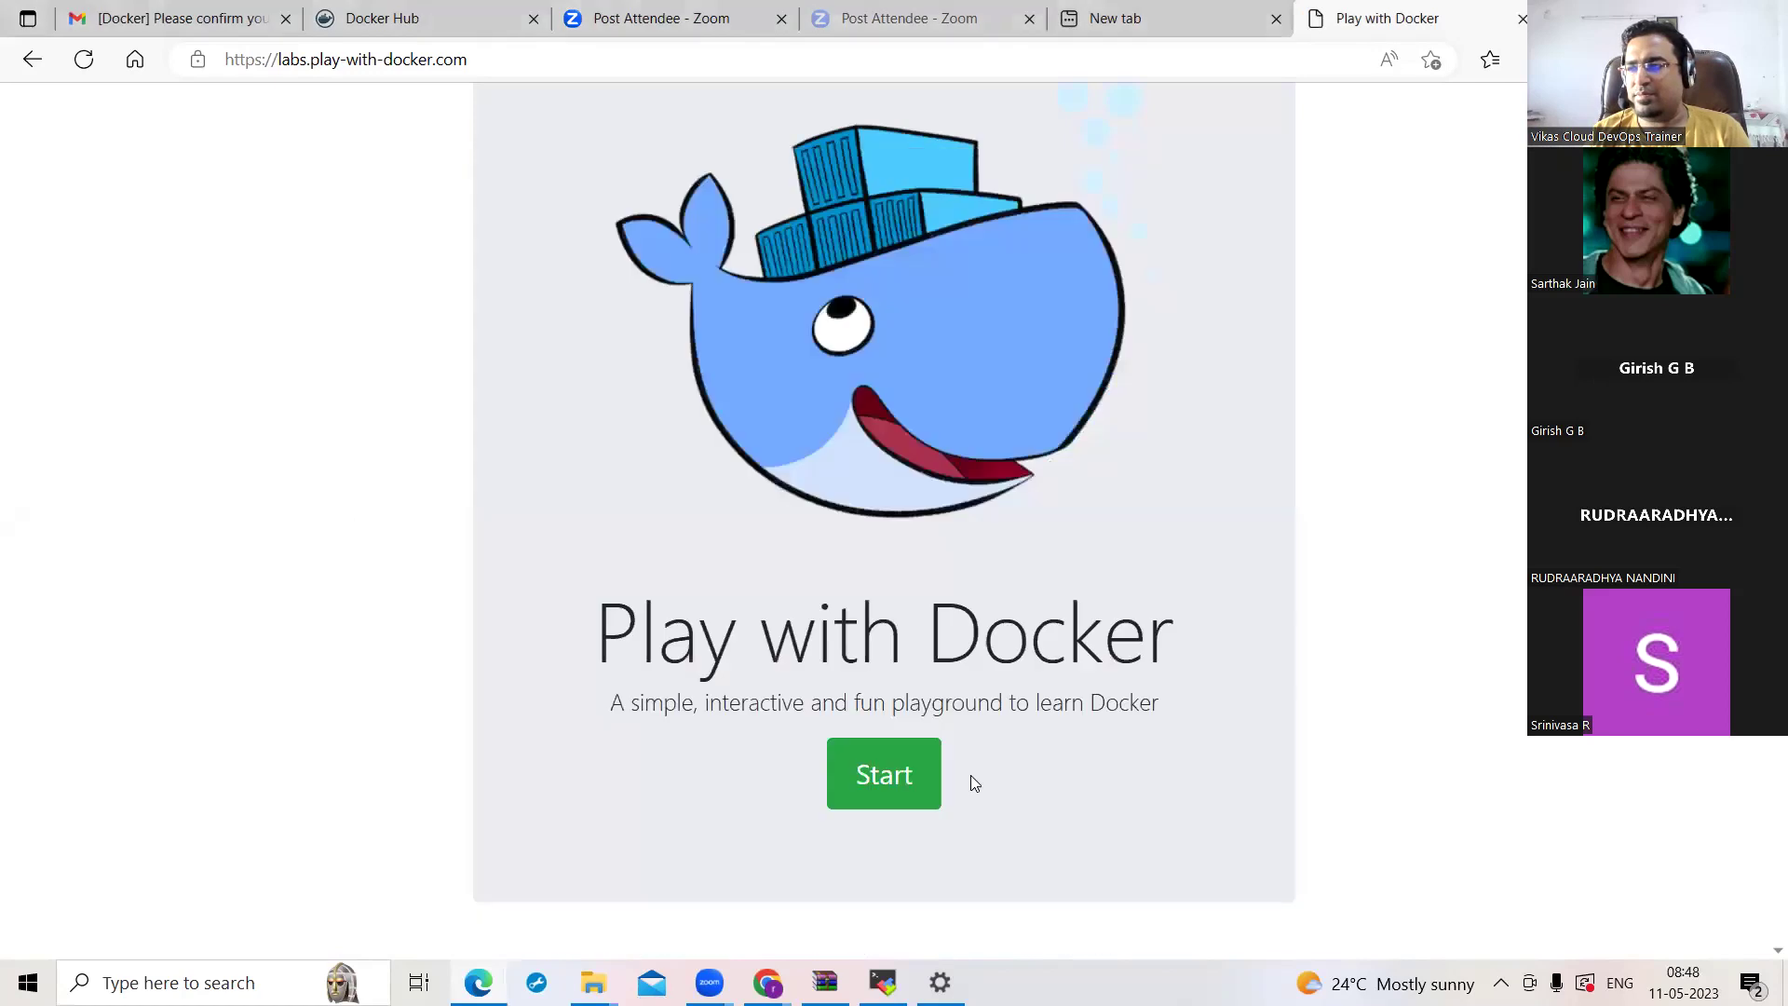
click(888, 760)
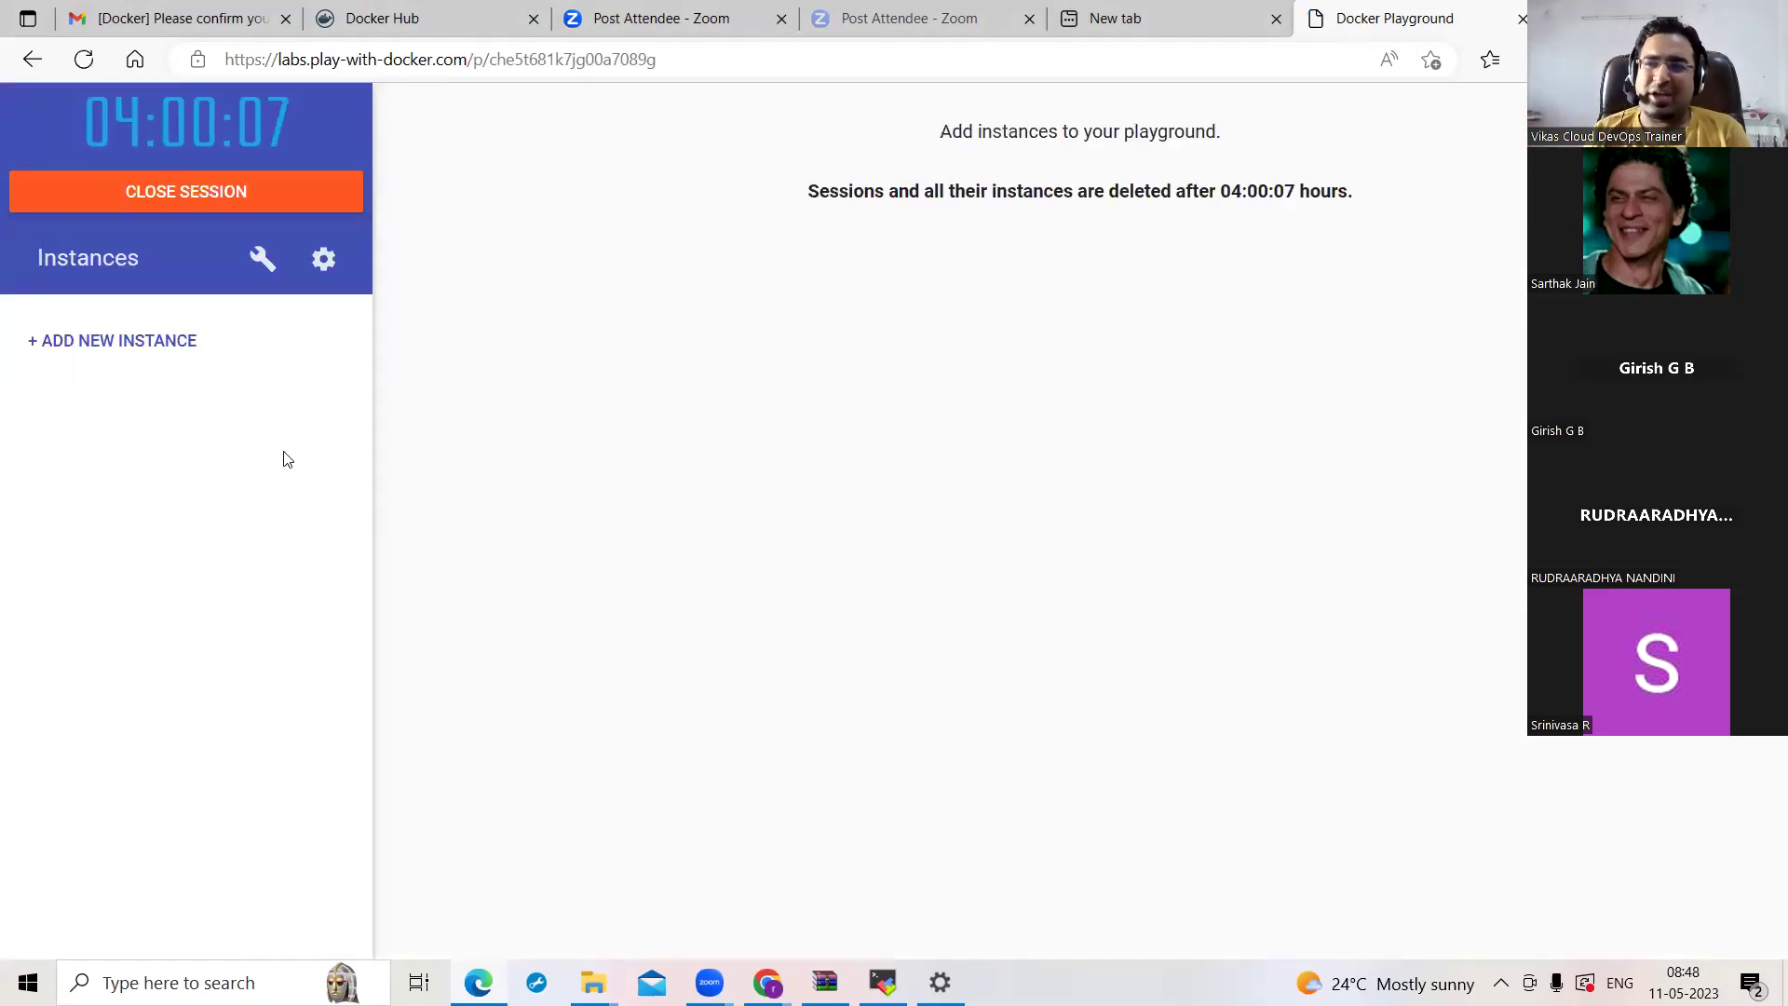
Add the node1 instance and run ls in its terminal, which lists nothing.
click(163, 346)
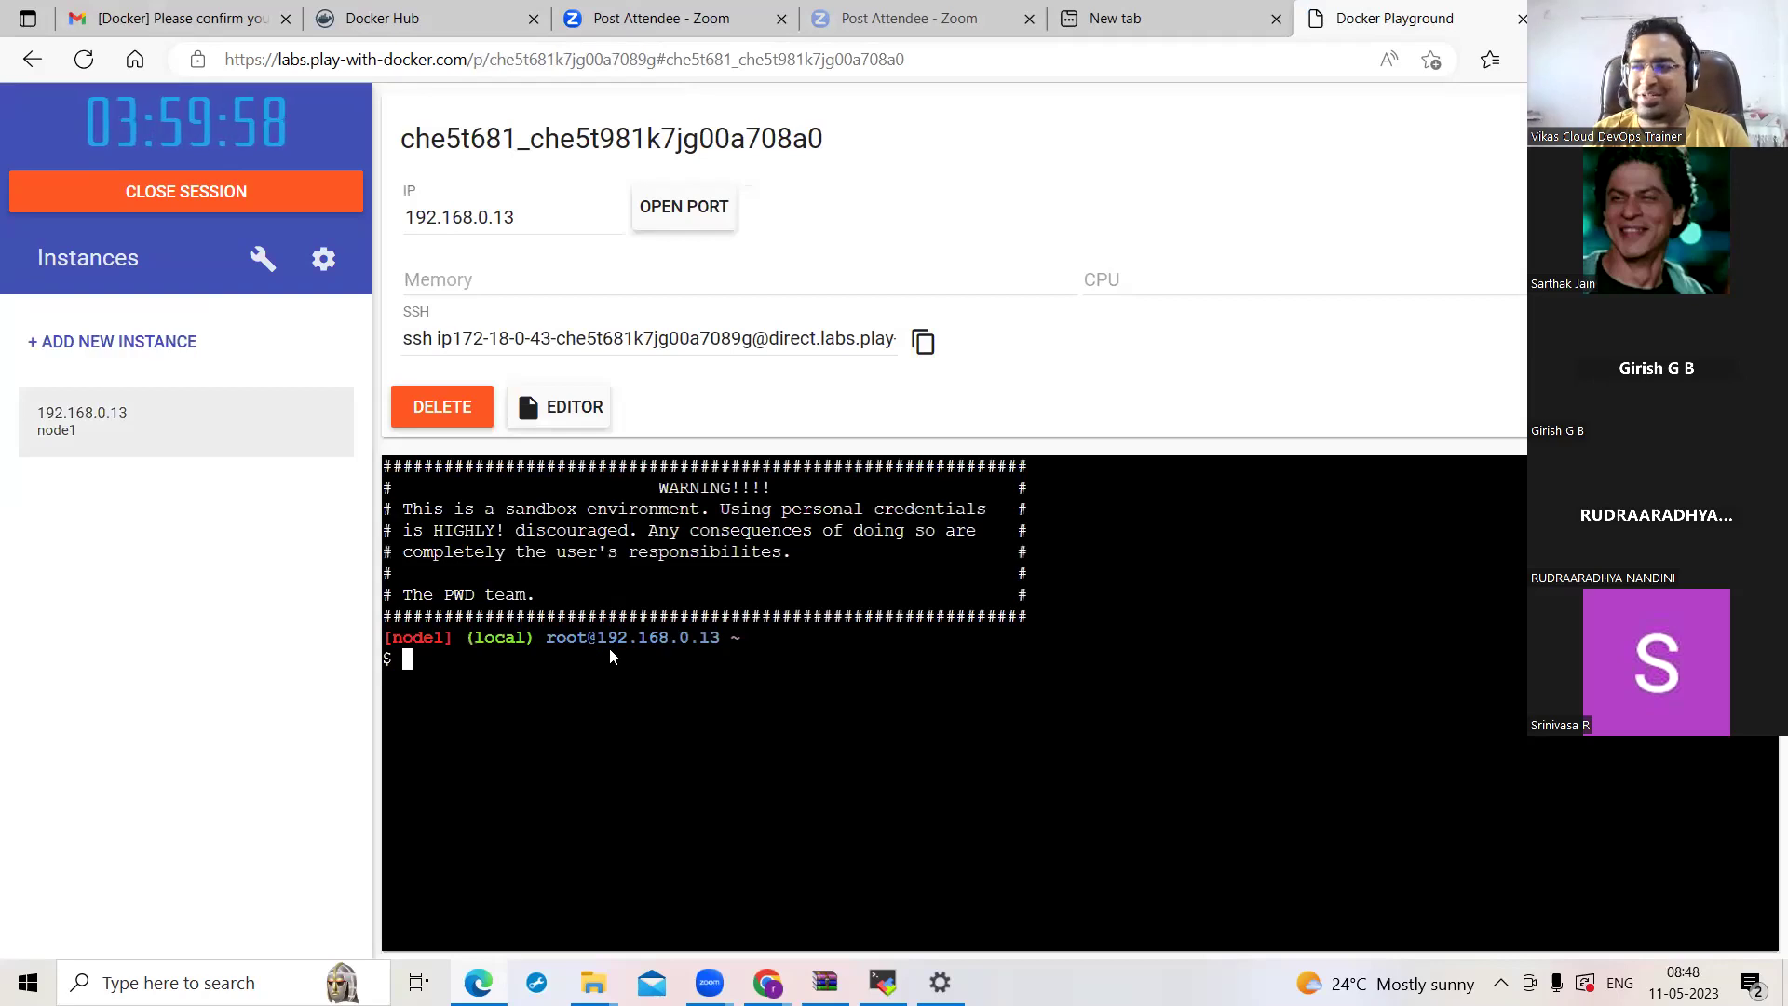
text(ls)
key(Return)
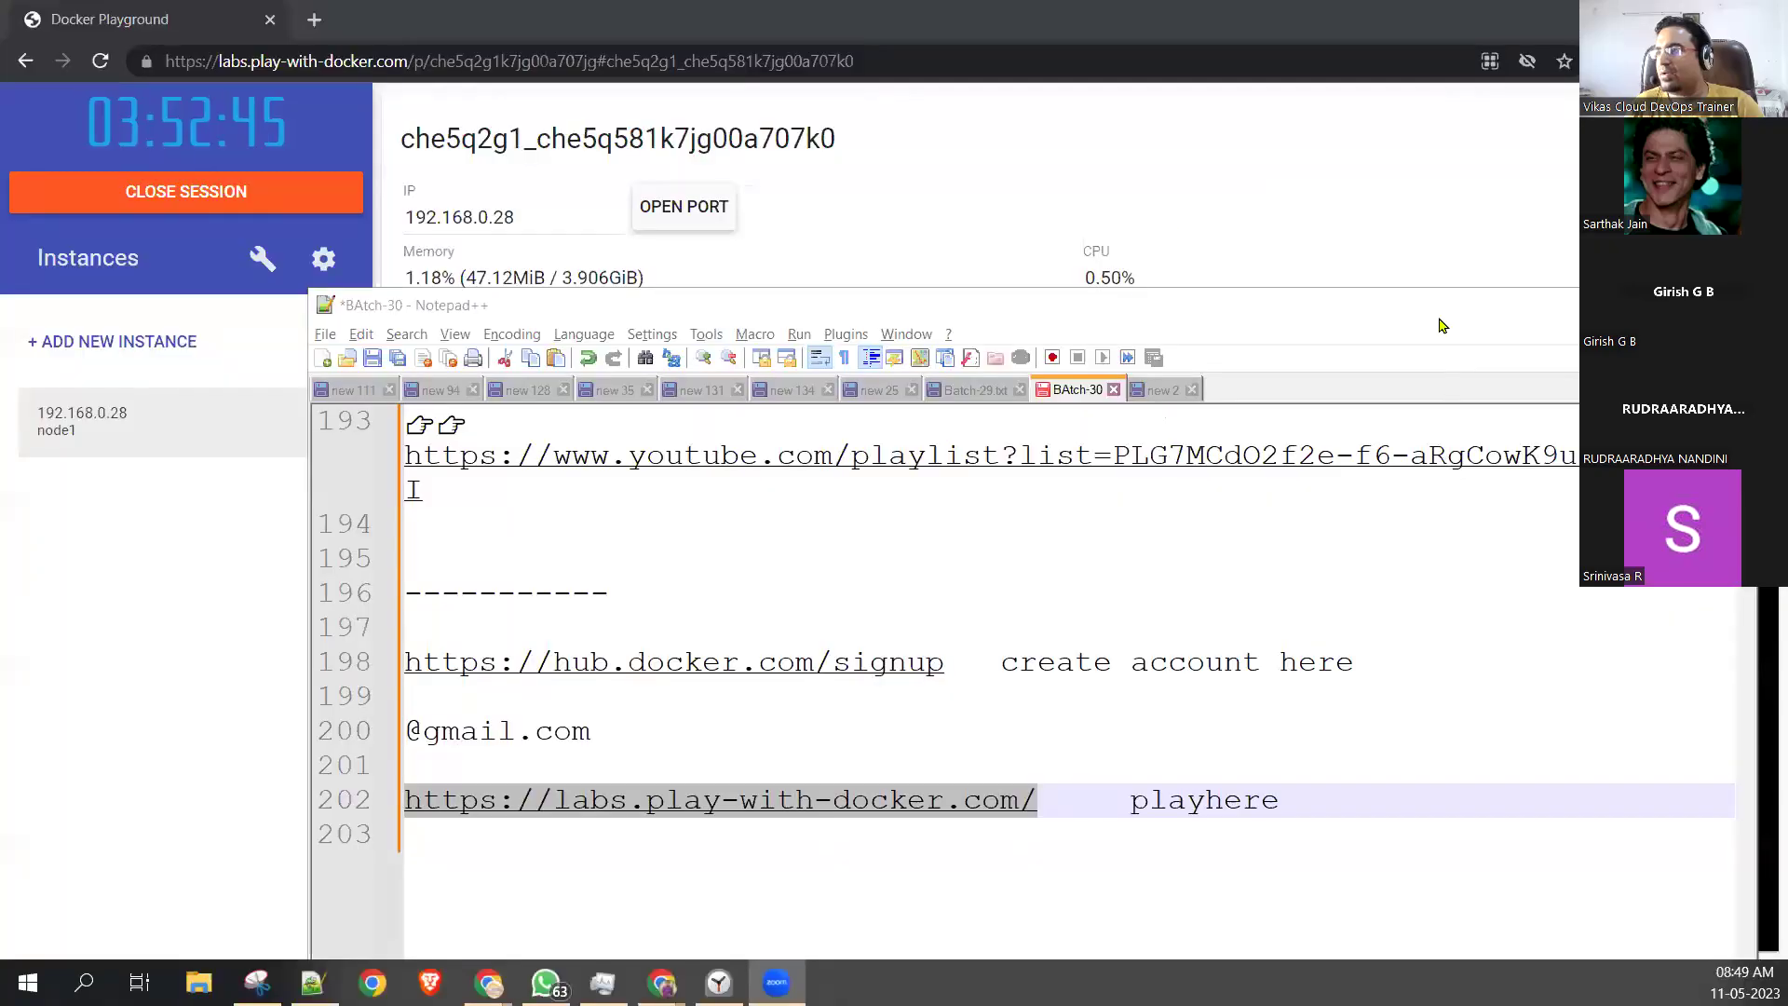
Minimize the Notepad++ notes window.
drag(1627, 315, 1481, 320)
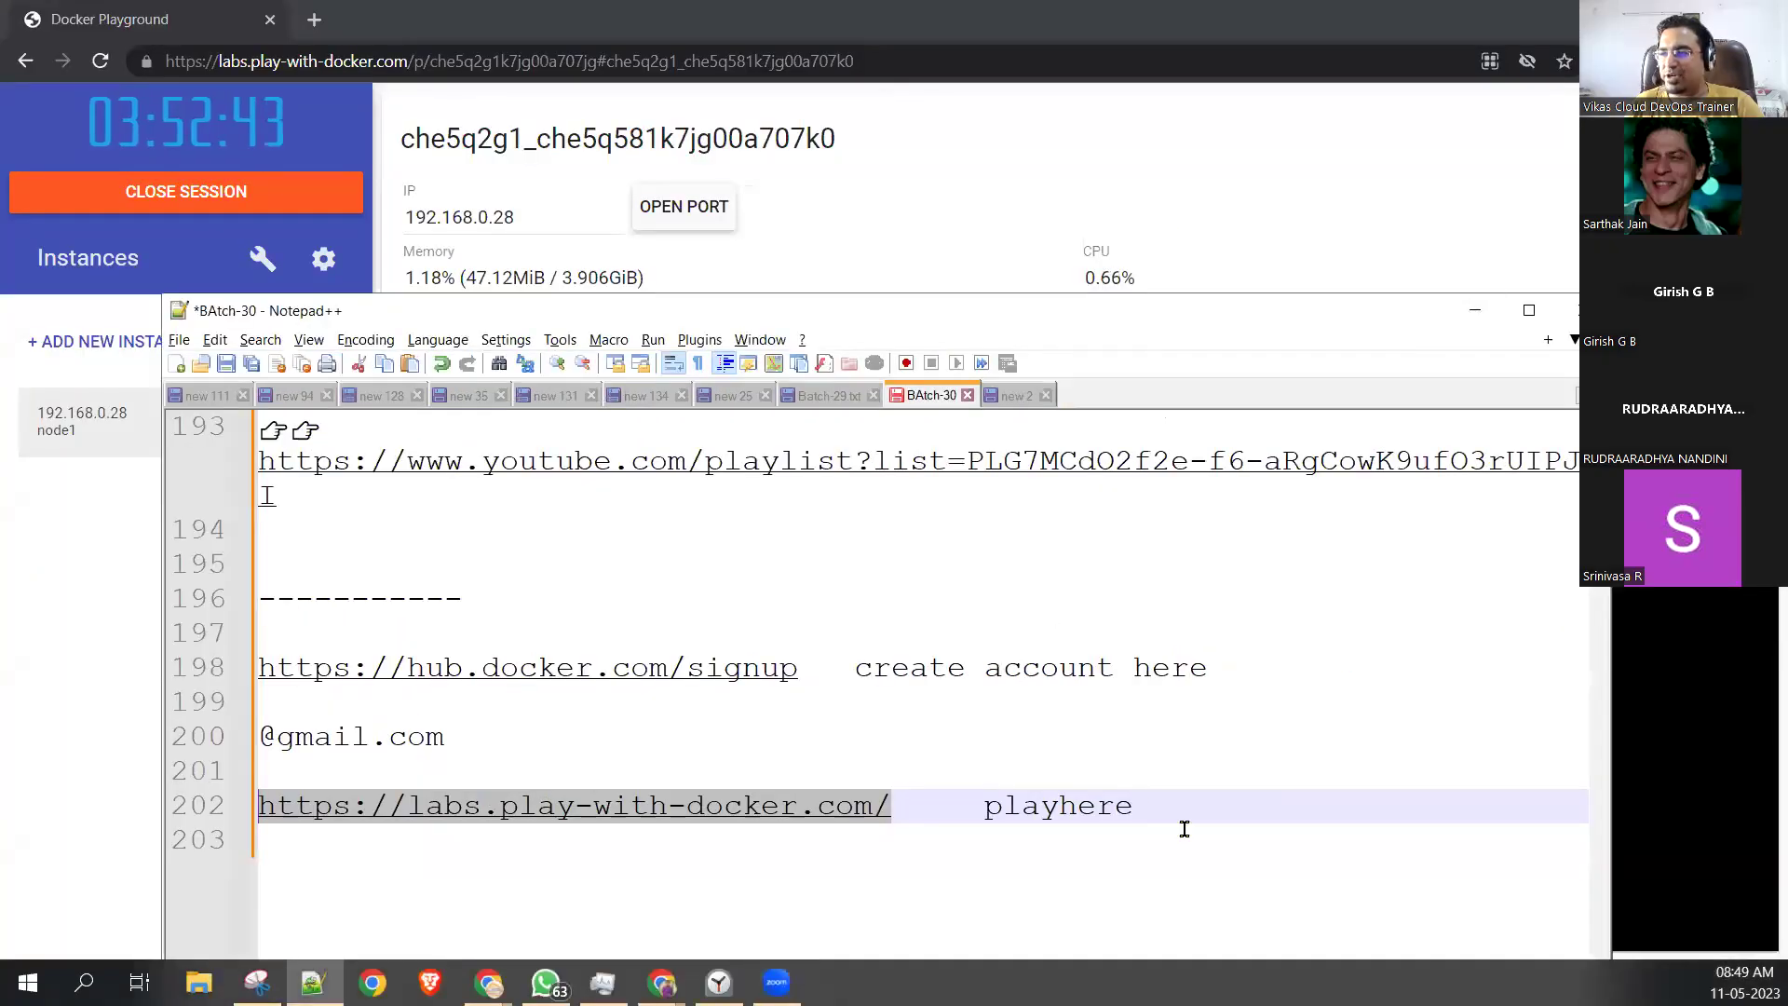
drag(1184, 829, 266, 667)
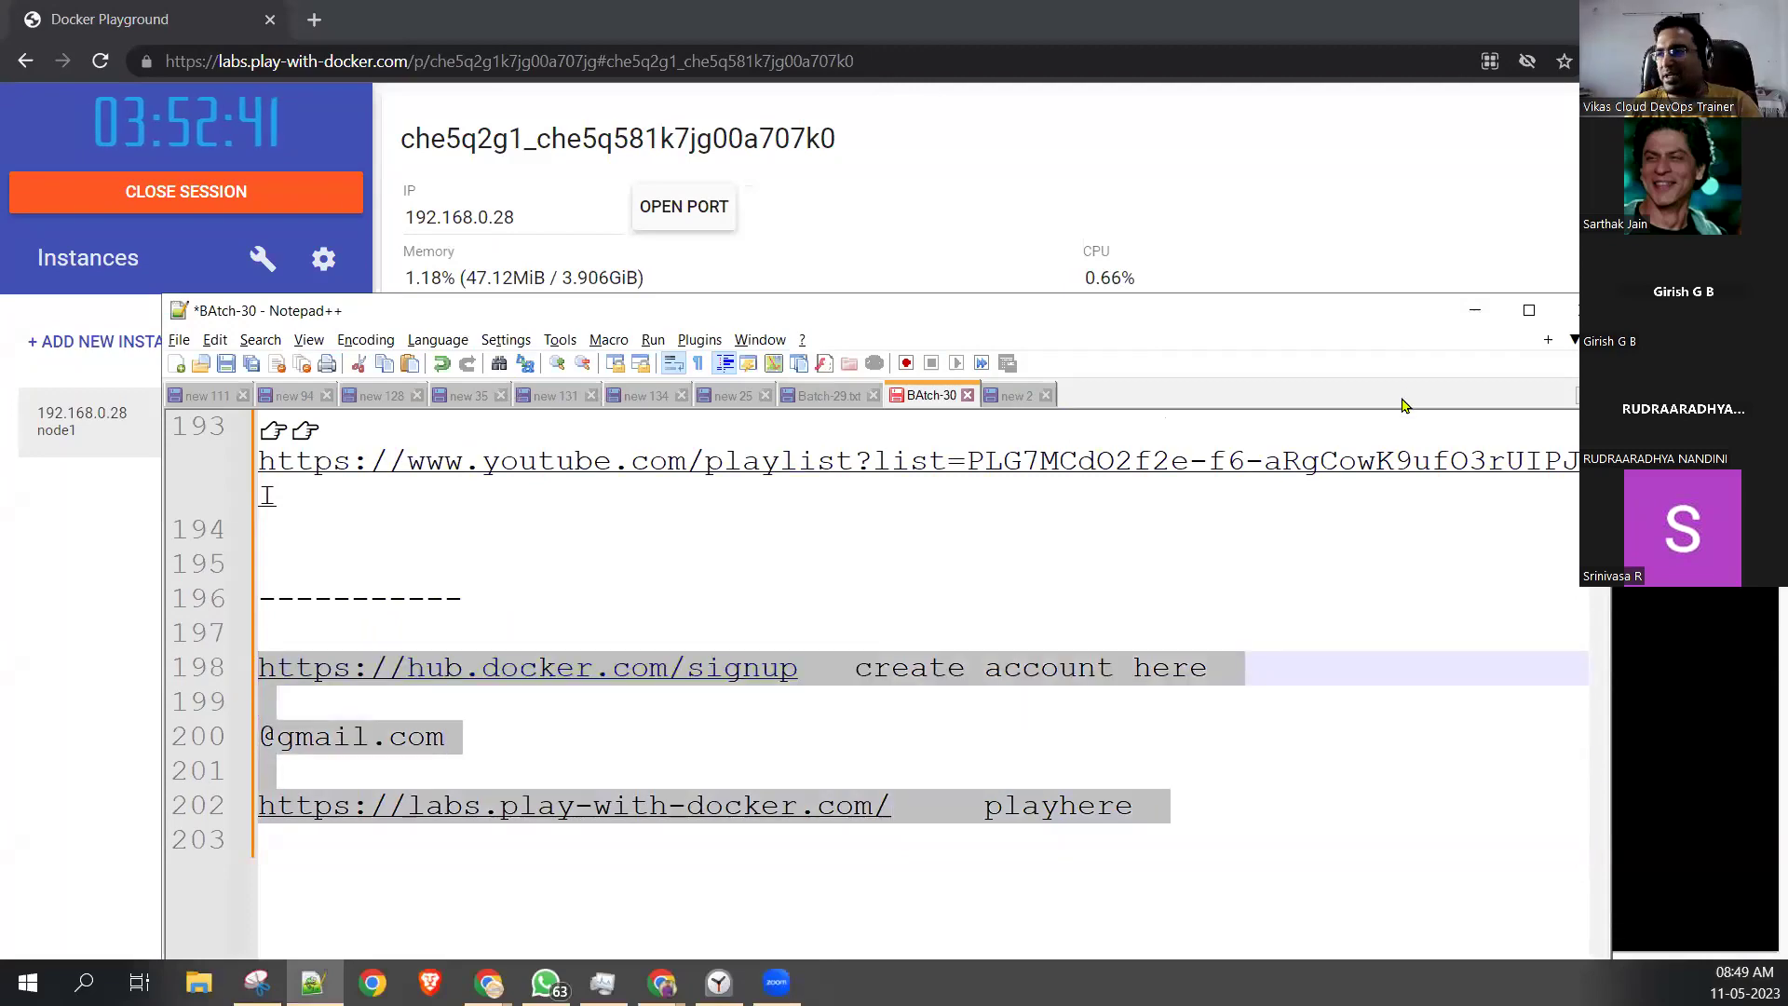
click(1495, 320)
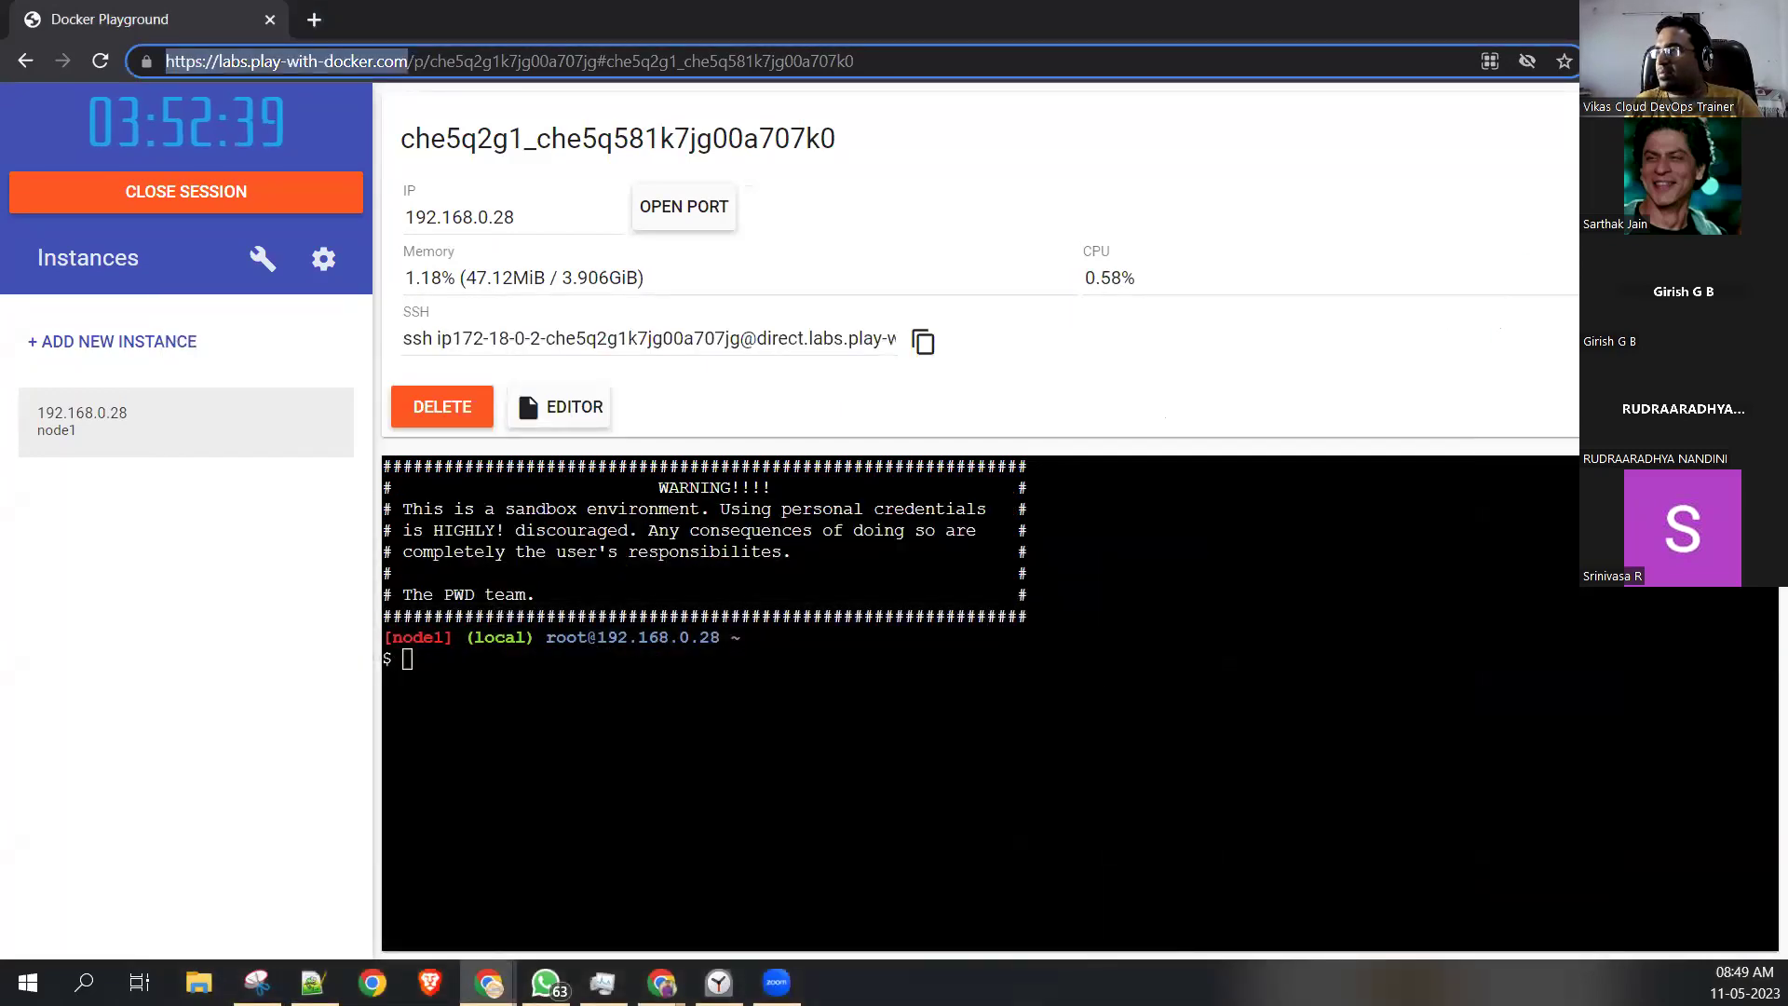
Close the Docker Playground window in Chrome and show slide 8, Windows VS Linux.
key(ctrl+w)
click(1025, 192)
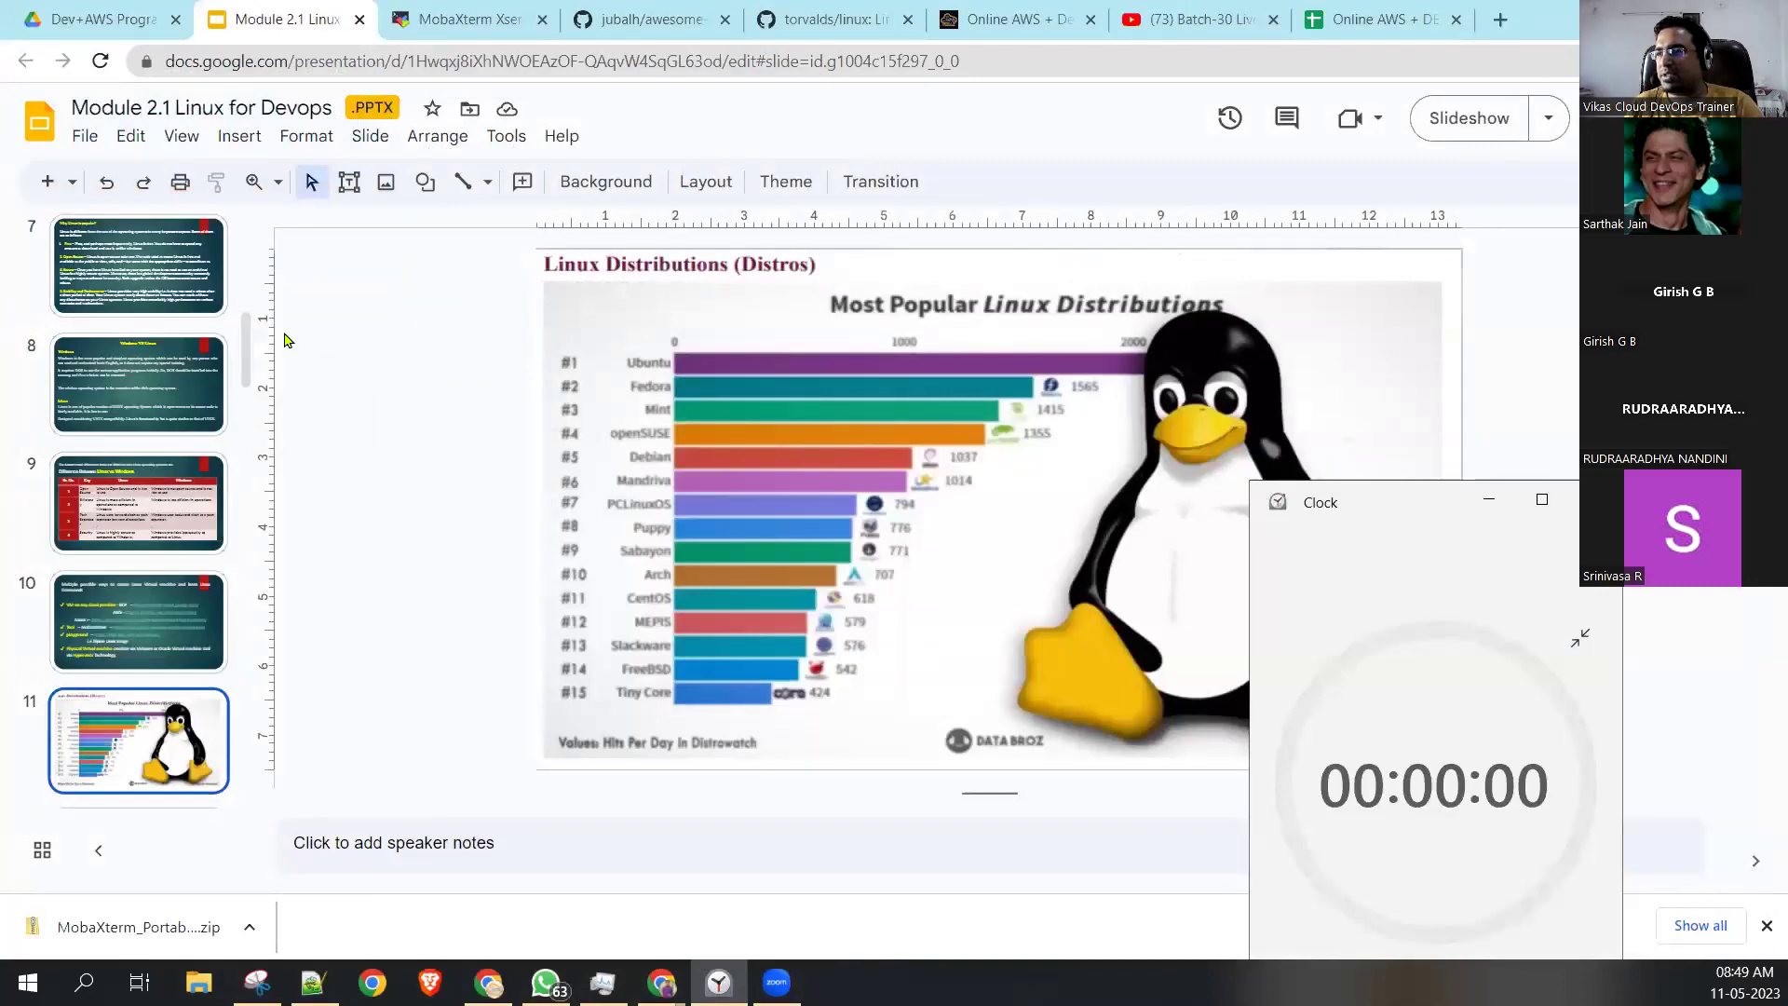
click(104, 399)
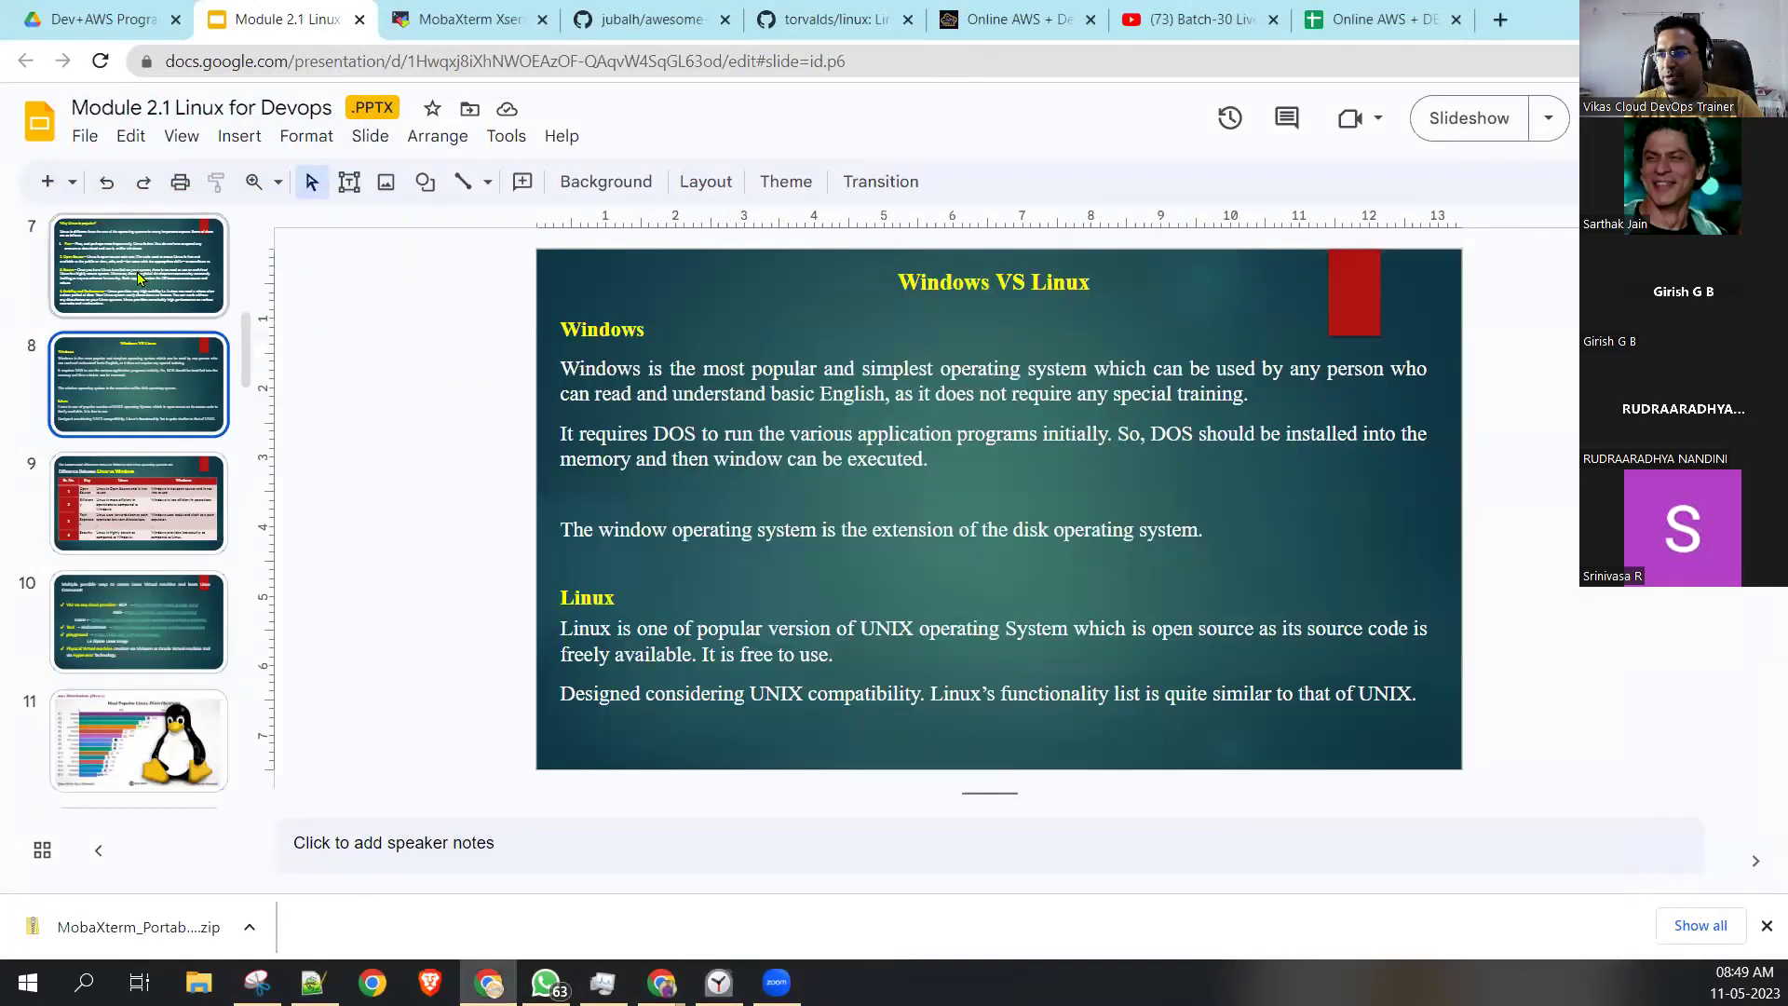